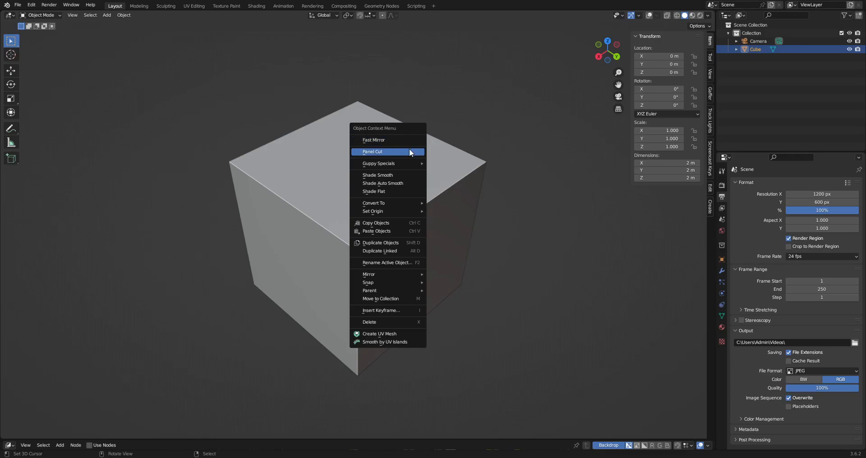
Turn on the Screencast Keys display for the 3D viewport.
left_click(711, 116)
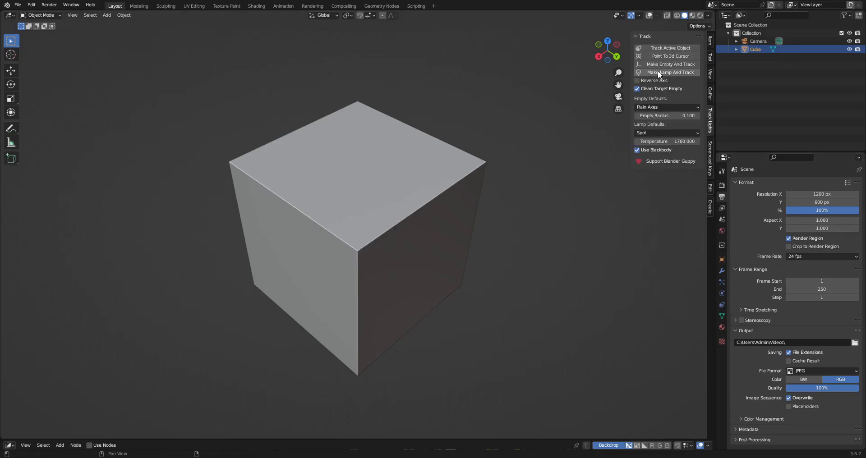
left_click(667, 37)
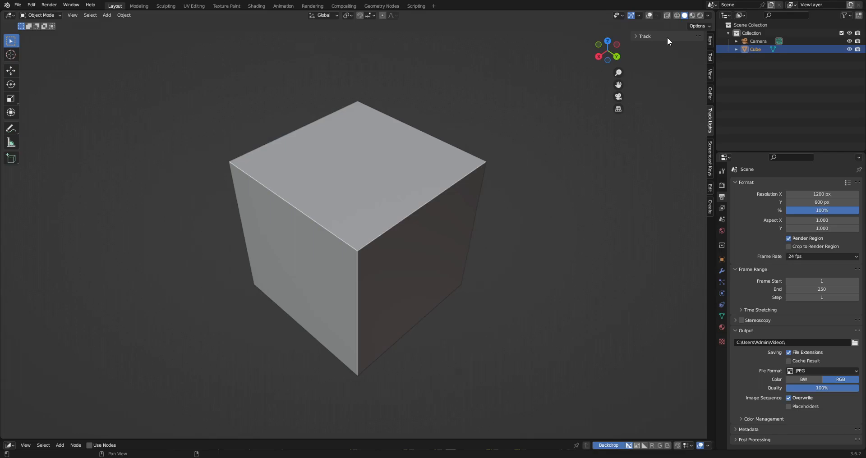
left_click(711, 165)
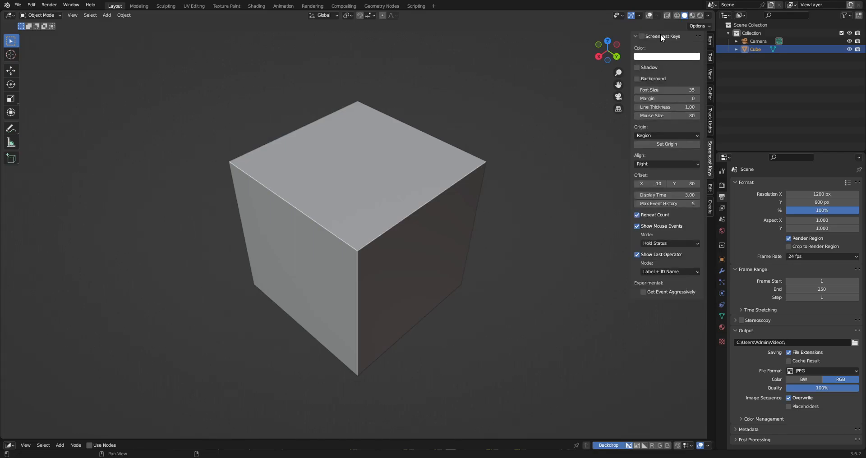
left_click(643, 36)
mouse_move(338, 296)
middle_mouse_down()
mouse_move(354, 264)
mouse_move(340, 292)
middle_mouse_up()
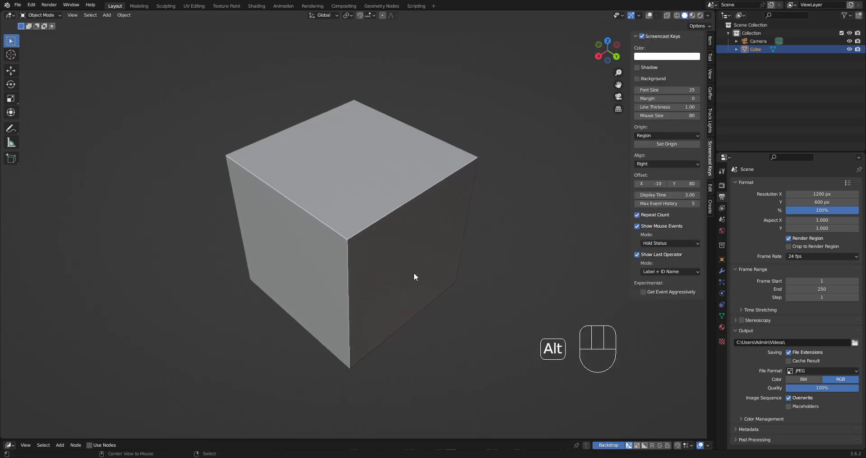
Hide the sidebar and maximize the 3D viewport around the default cube.
middle_click(412, 274, "alt")
key("n")
middle_click_drag(398, 252, 442, 261, "shift")
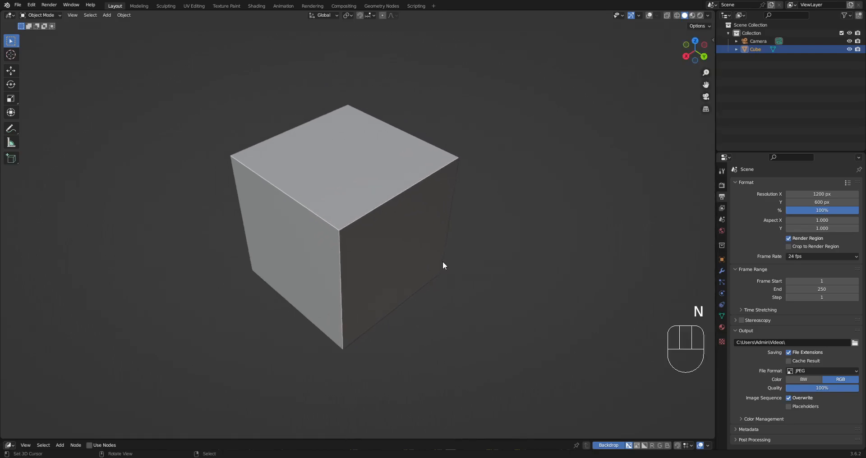
key("ctrl+space")
left_click(486, 175, "shift")
Look through the Random Flow operators and their Utility, Mesh and Extras groups.
key("shift+q")
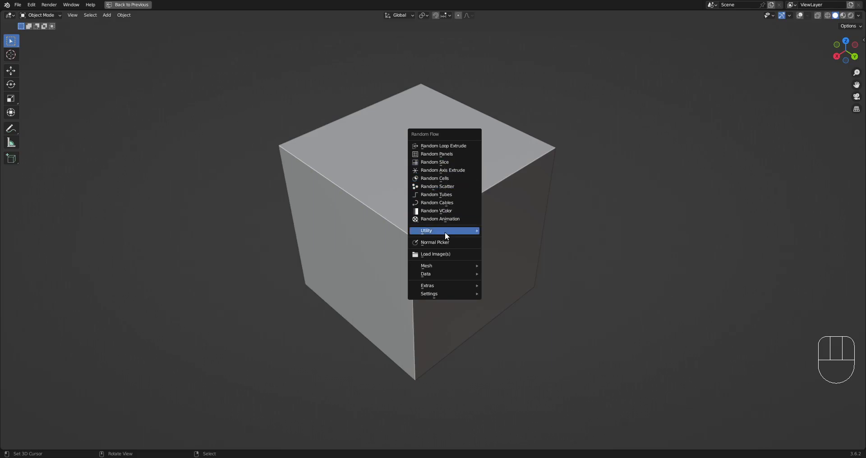
mouse_move(445, 231)
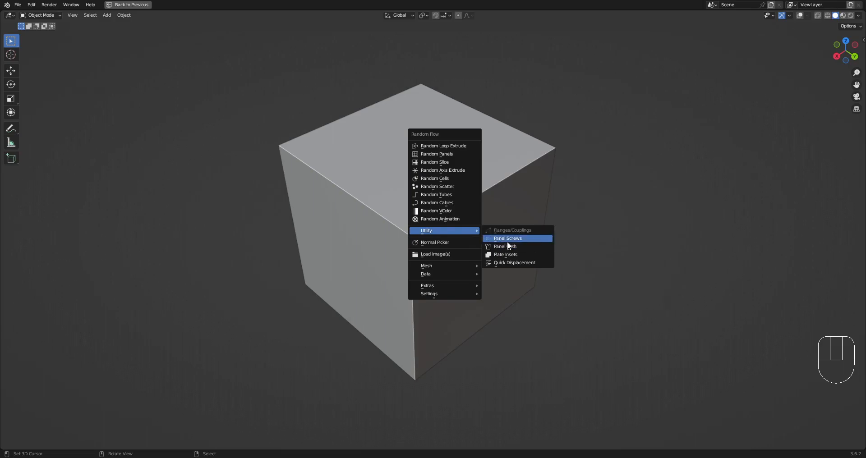
mouse_move(454, 268)
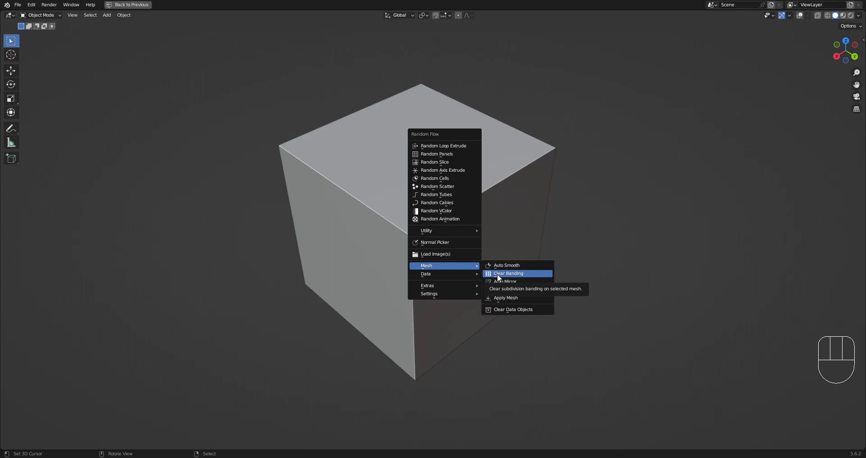
mouse_move(453, 286)
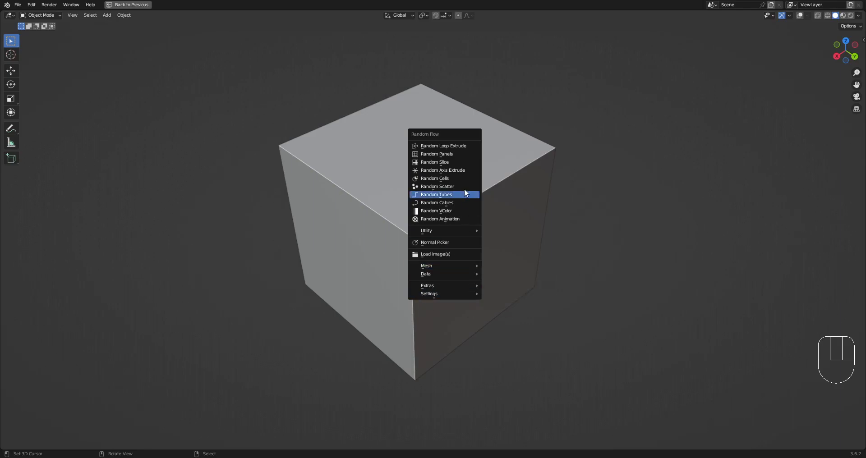
Turn on the viewport overlays while briefly checking the cube in Edit Mode, ending in Object Mode.
key("Tab")
scroll(474, 235, "down", 3)
key("shift+alt+z")
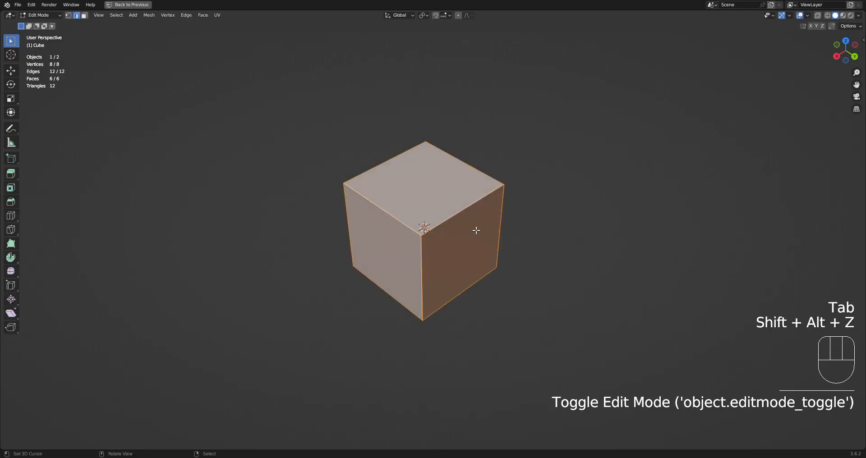
scroll(478, 226, "up", 4)
key("Tab")
scroll(470, 156, "down", 1)
Generate Random Panels on the cube with the Inset type and 9 subdivision cuts.
key("shift+q")
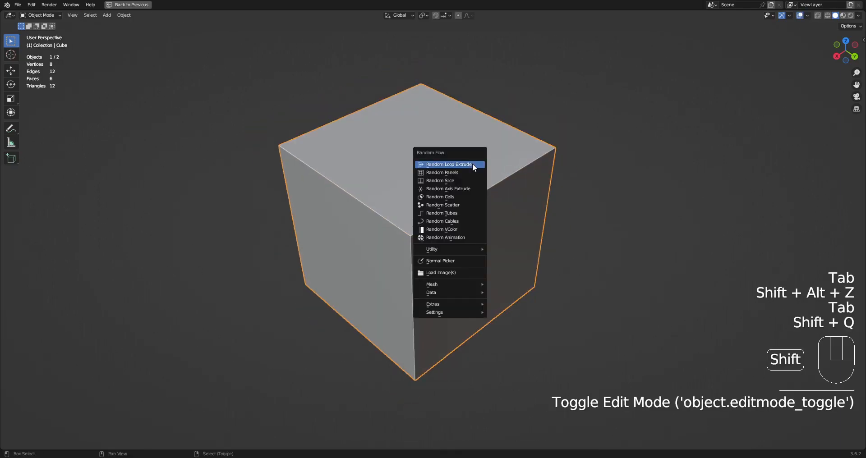
left_click(473, 172)
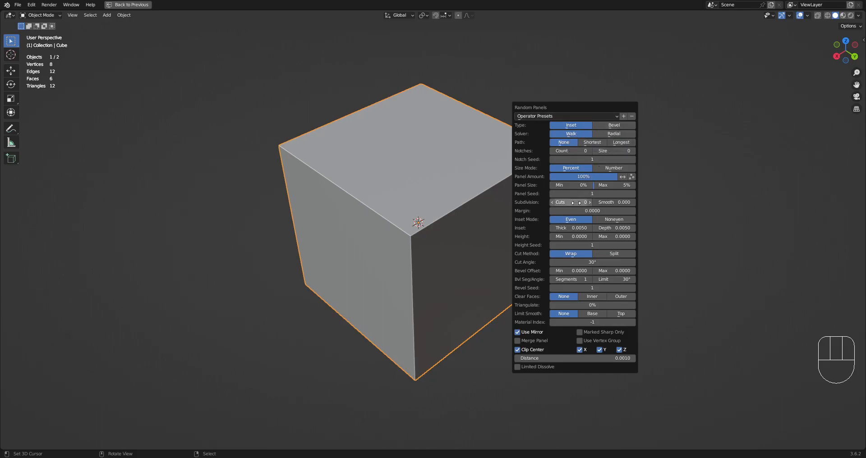
scroll(576, 202, "up", 9, "ctrl")
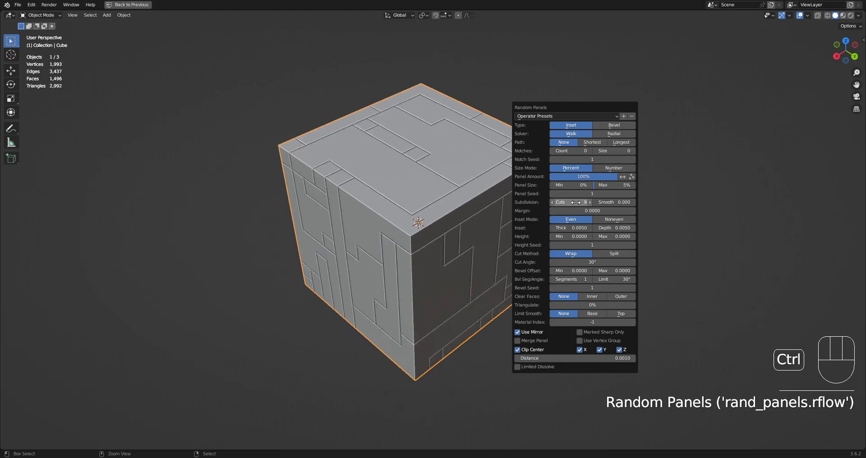
Delete both the generated panel object and the original cube.
key("Tab")
left_click(471, 217)
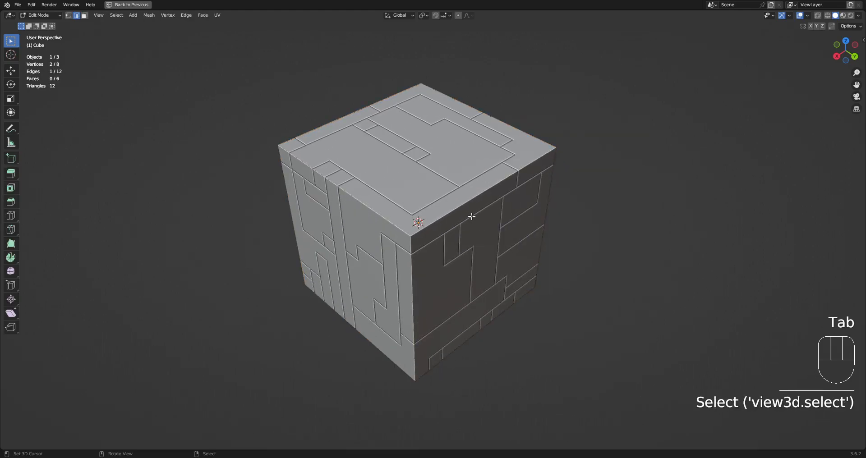
key("Tab")
key("x")
left_click(469, 214)
key("x")
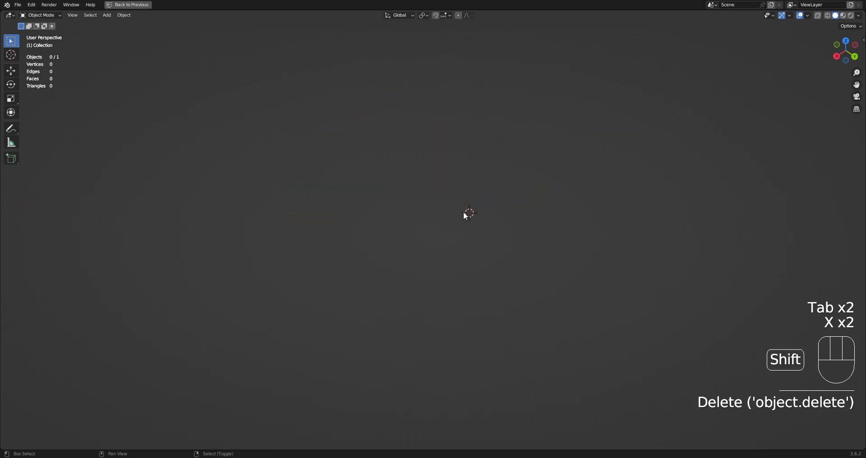
Add a mesh plane to the empty scene.
key("shift+a")
mouse_move(464, 212)
left_click(494, 221)
scroll(494, 218, "up", 4)
middle_click_drag(602, 210, 526, 201, "shift")
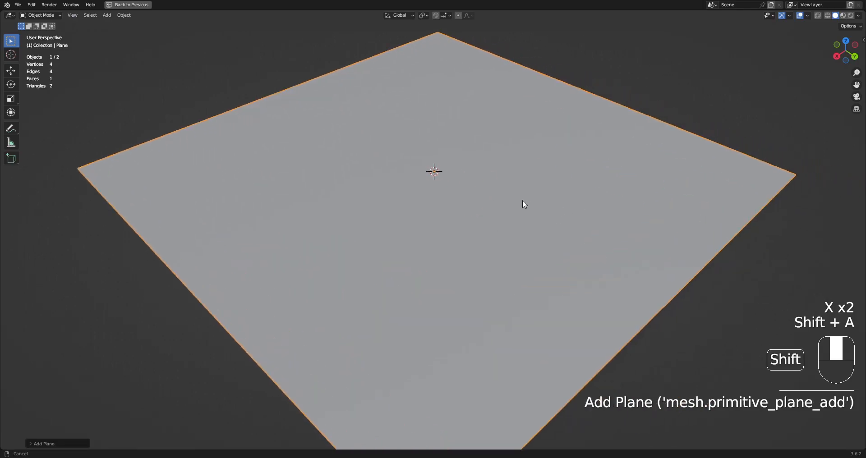
Generate Random Panels on the plane with the Inset type and 10 subdivision cuts.
scroll(525, 205, "down", 3)
key("shift+q")
left_click(518, 181)
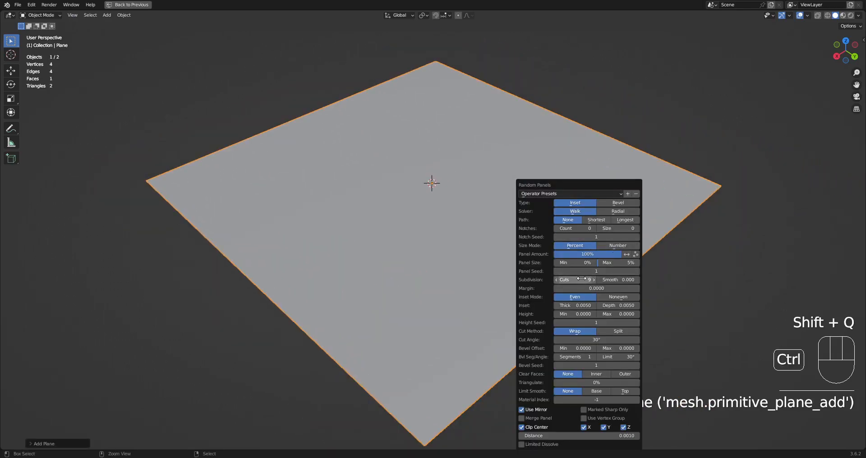
scroll(581, 278, "up", 2, "ctrl")
scroll(581, 279, "down", 2, "ctrl")
scroll(582, 276, "up", 2, "ctrl")
scroll(581, 276, "down", 3, "ctrl")
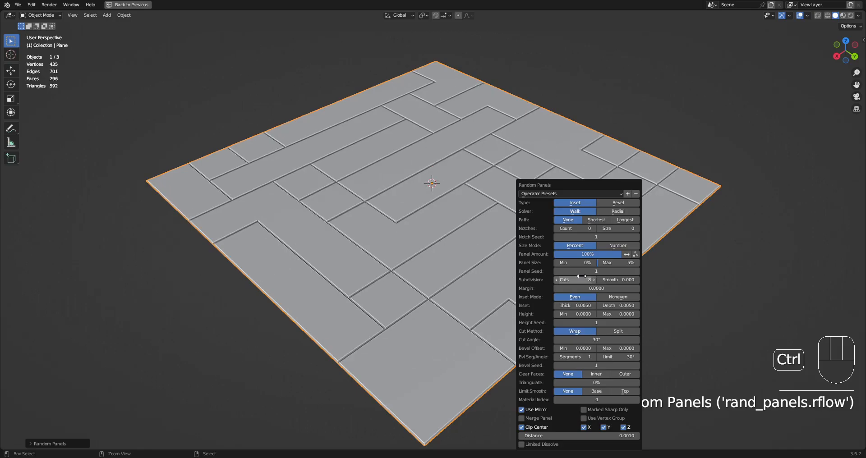
scroll(581, 276, "up", 2, "ctrl")
Examine the inset panels and their raised edges on the plane from above and from a low angle.
middle_click(428, 297, "alt")
middle_click_drag(470, 294, 478, 258)
middle_click_drag(495, 260, 496, 255, "shift")
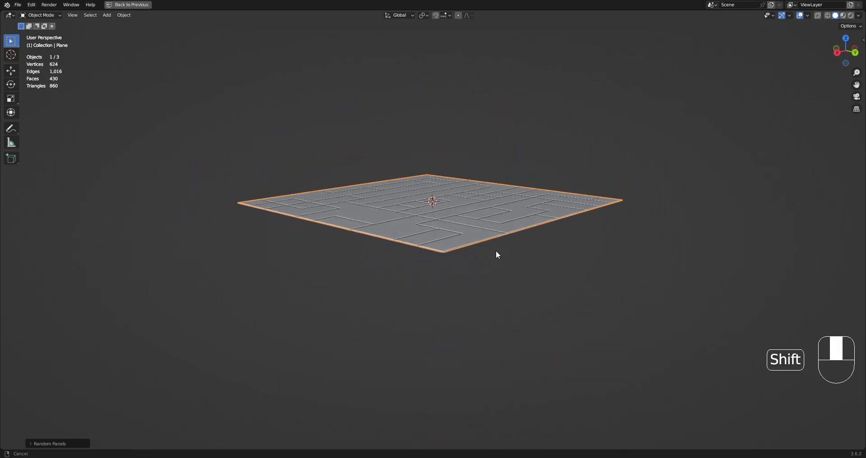
scroll(496, 245, "up", 6)
middle_click_drag(567, 291, 434, 203)
scroll(455, 234, "down", 5)
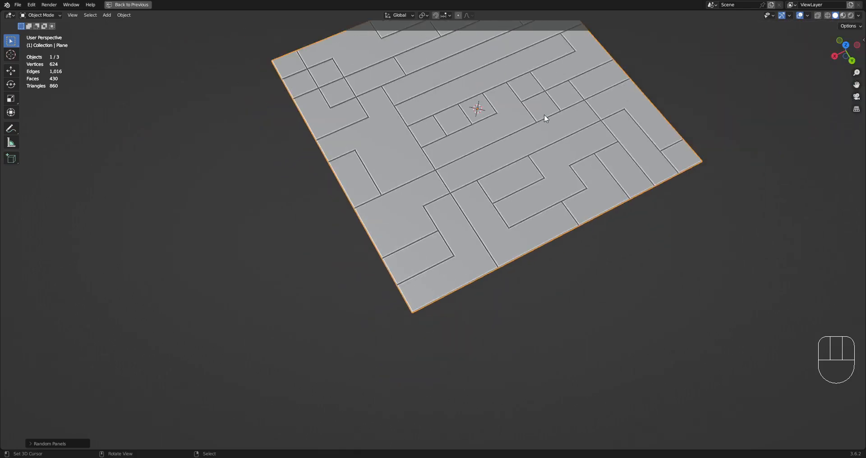
middle_click_drag(591, 102, 532, 186, "shift")
scroll(543, 183, "up", 2)
scroll(451, 239, "down", 2)
scroll(461, 192, "up", 2)
middle_click_drag(378, 321, 442, 229, "shift")
scroll(483, 219, "up", 4)
scroll(487, 217, "down", 1, "alt")
scroll(498, 205, "up", 1)
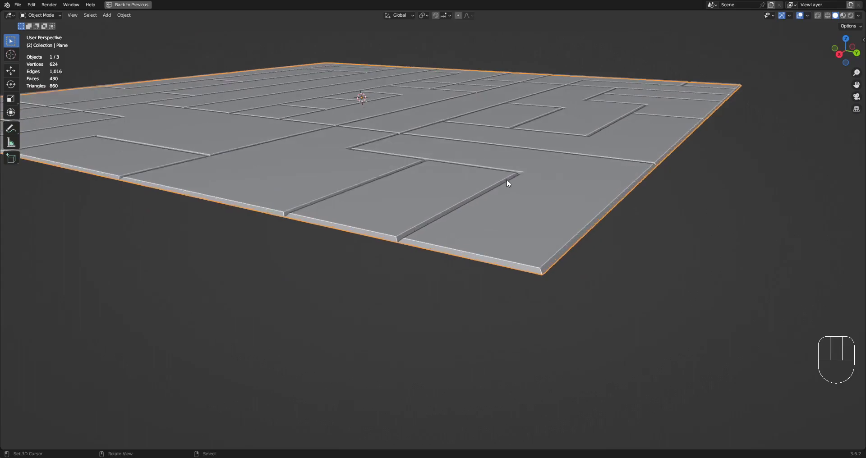
Change the Random Panels type to Bevel for the last operation.
key("F9")
left_click(580, 201)
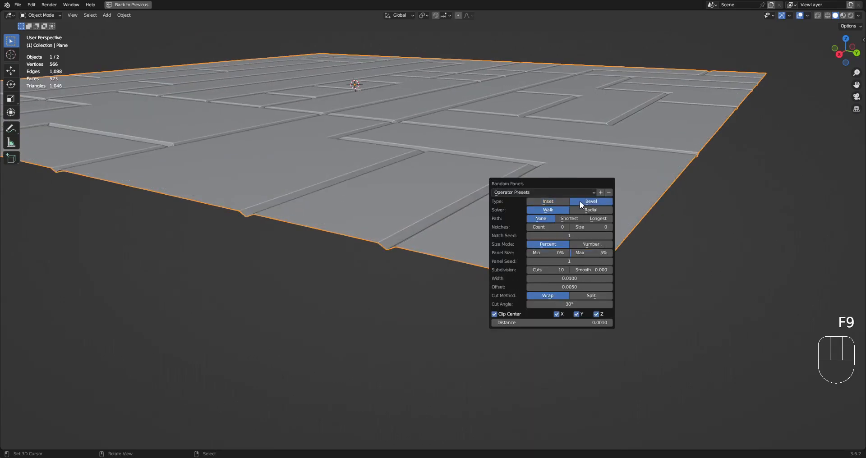
scroll(363, 208, "down", 4)
Examine the bevelled panel lines across the plane from several angles.
middle_click_drag(570, 163, 486, 223)
scroll(502, 198, "up", 2)
scroll(503, 198, "down", 2)
scroll(459, 212, "down", 3)
scroll(486, 223, "up", 3)
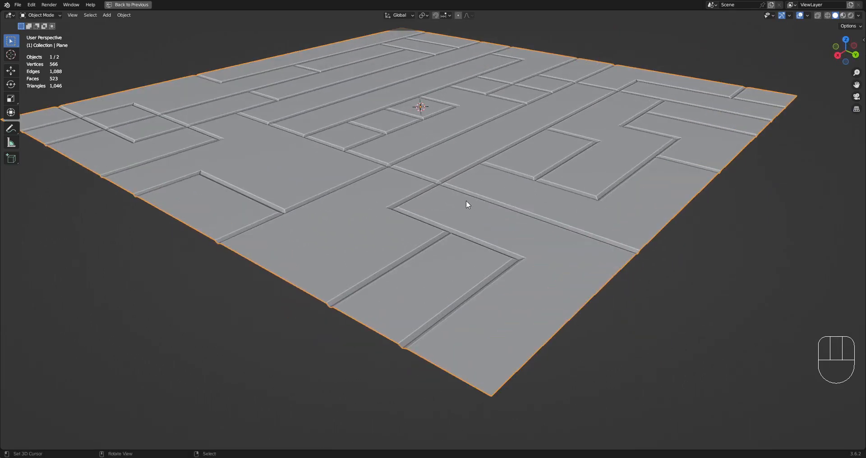
scroll(462, 201, "down", 2)
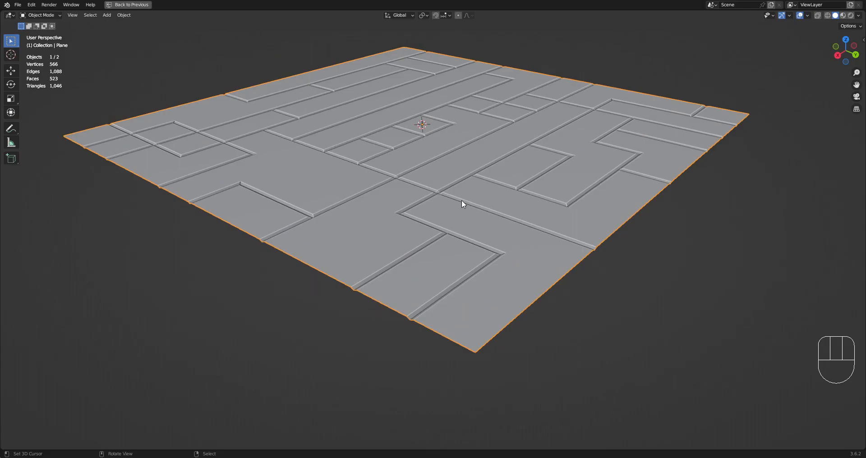
middle_click_drag(508, 192, 492, 241)
scroll(491, 241, "down", 6)
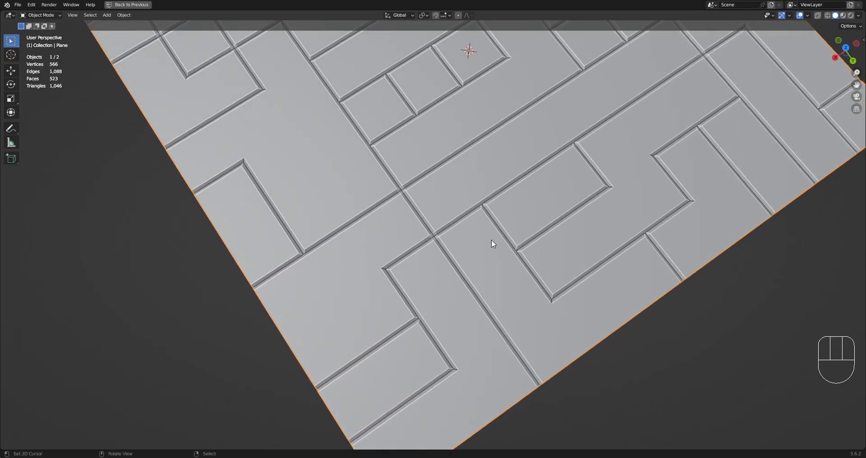
scroll(502, 193, "up", 3)
key("F9")
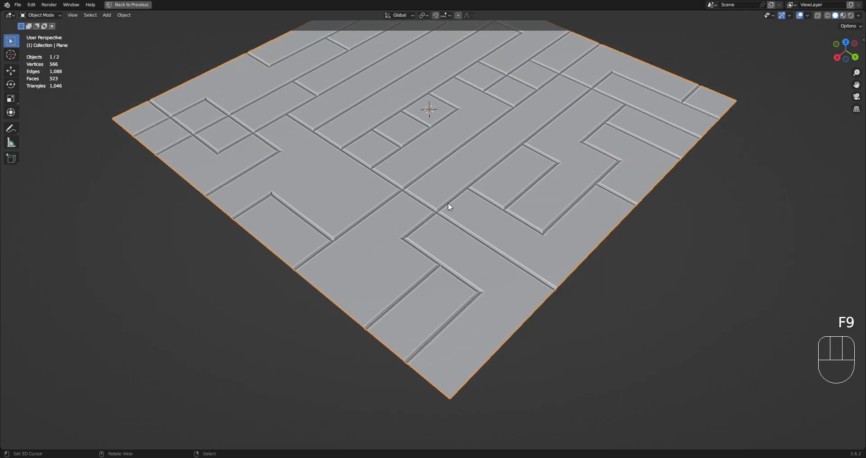
scroll(461, 166, "down", 3)
left_click(455, 188)
Try Random Panels in Edit Mode with a single face near the plane's centre selected in face select mode.
key("Tab")
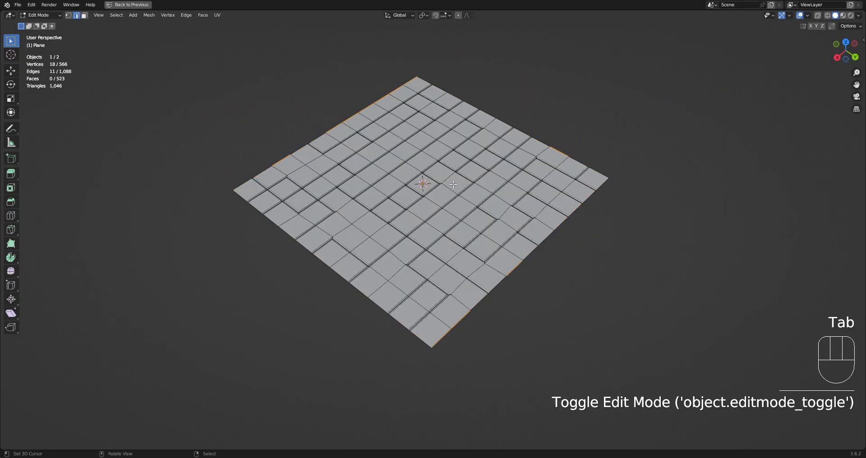
key("shift+alt+z")
key("shift+alt+z")
key("shift+q")
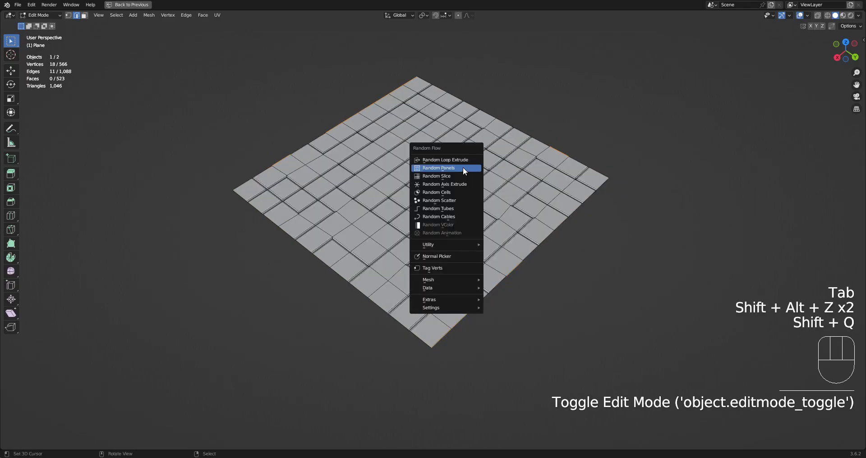
left_click(462, 167)
key("3")
left_click(450, 184)
key("shift+q")
left_click(502, 155)
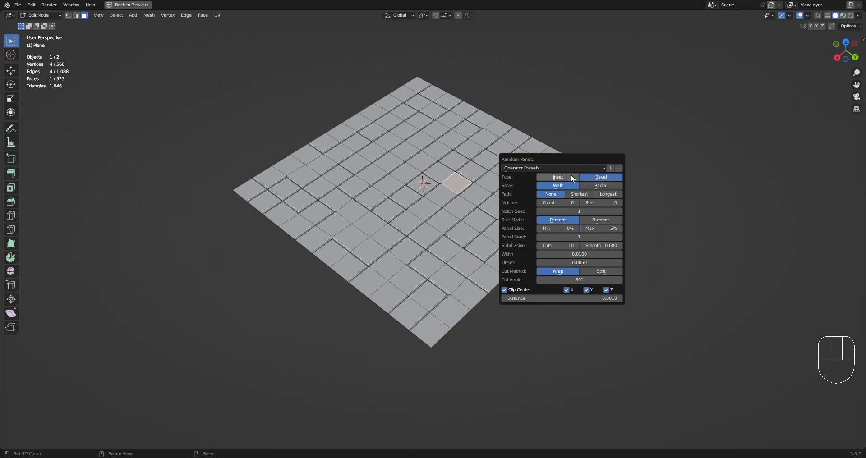
Delete the bevel-panelled plane and add a fresh mesh plane in Object Mode.
key("Tab")
key("x")
left_click(462, 187)
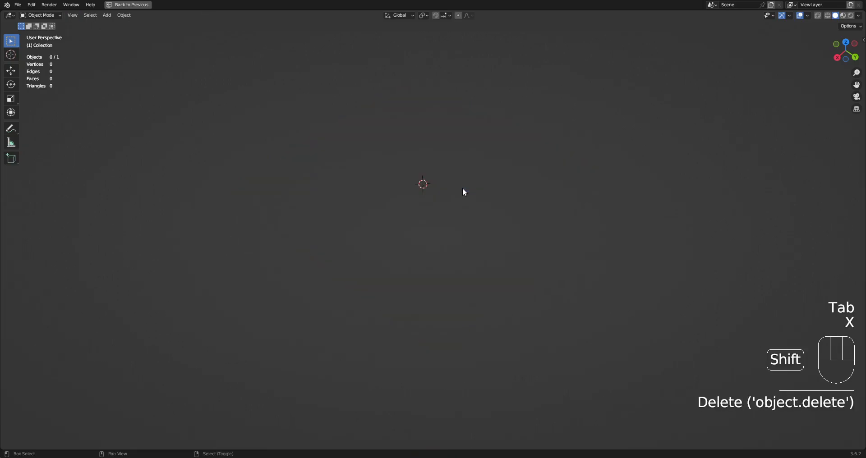
key("shift+a")
mouse_move(472, 189)
left_click(503, 201)
key("Tab")
key("Tab")
Generate Random Panels on the new plane with the Inset type and 10 subdivision cuts.
key("shift+q")
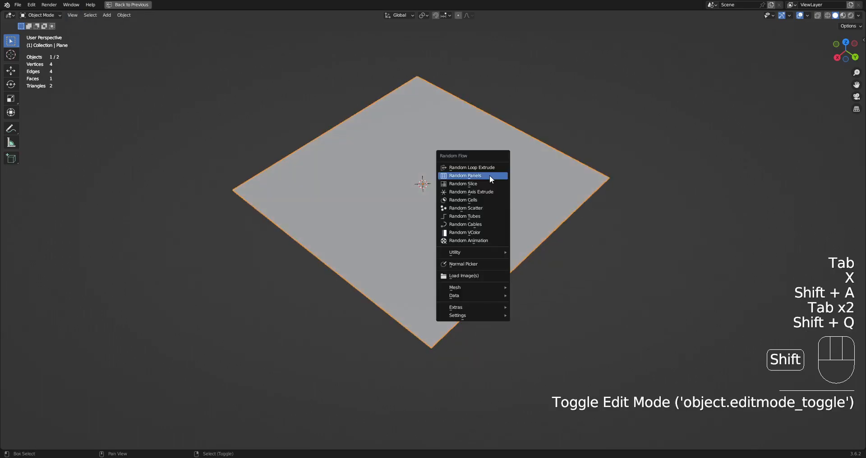
left_click(489, 176)
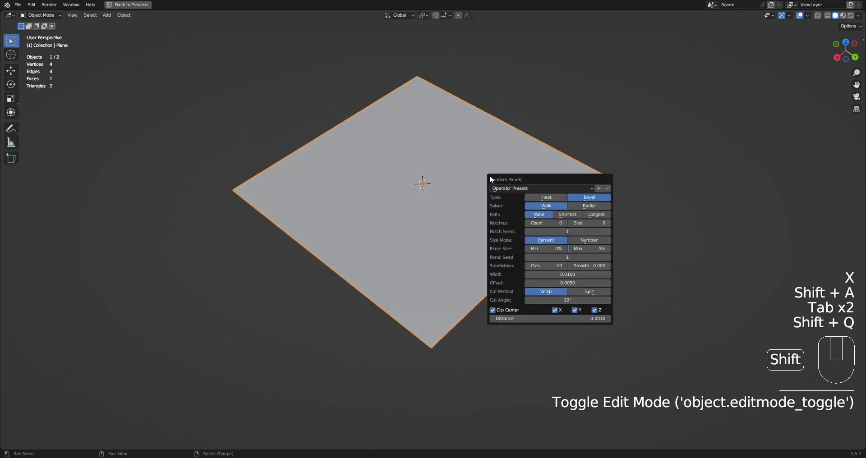
left_click(546, 197)
left_click(367, 209)
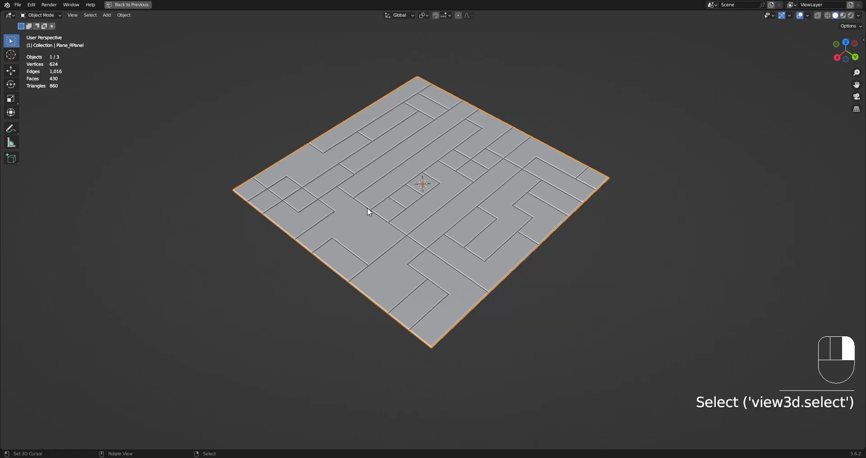
Try moving the generated panel object off the plane, cancel the move and delete the panel object.
key("g")
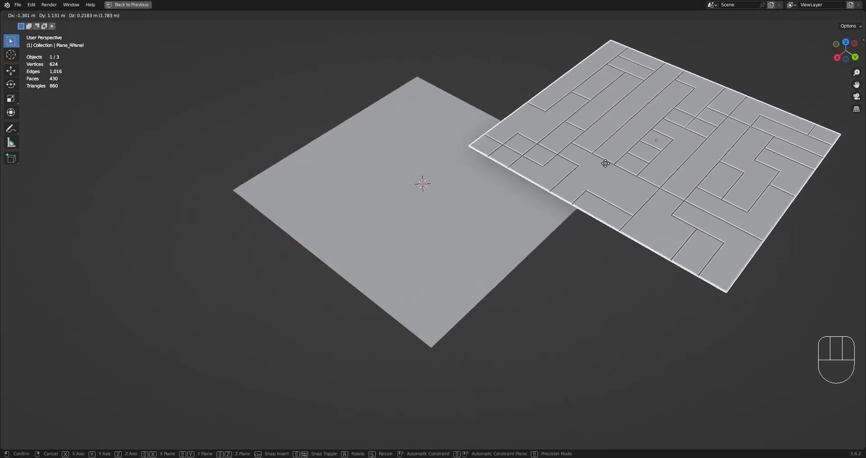
right_click(566, 172)
key("x")
left_click(562, 169)
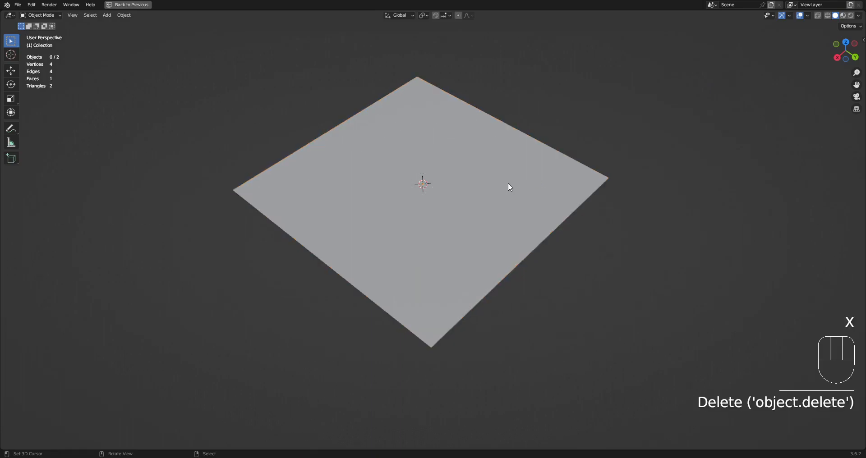
Generate Random Panels on the plane in Object Mode with the Inset type and 10 subdivision cuts.
key("Tab")
key("Tab")
key("shift+q")
left_click(498, 150)
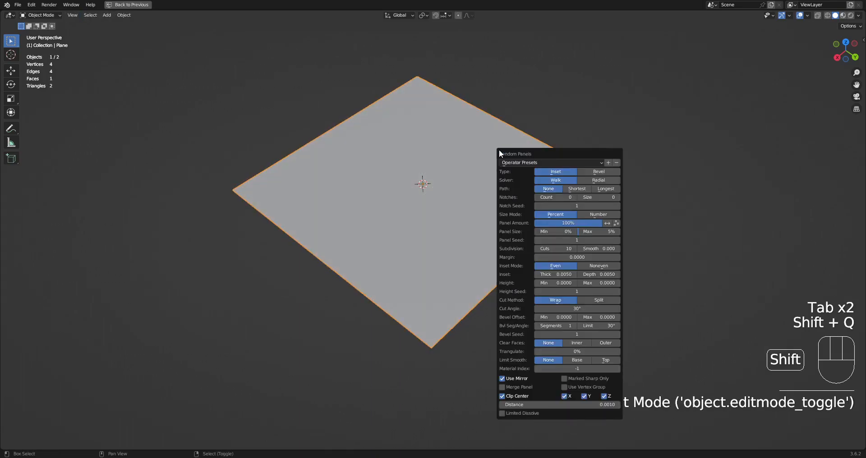
scroll(565, 248, "up", 2, "ctrl")
scroll(565, 248, "down", 2, "ctrl")
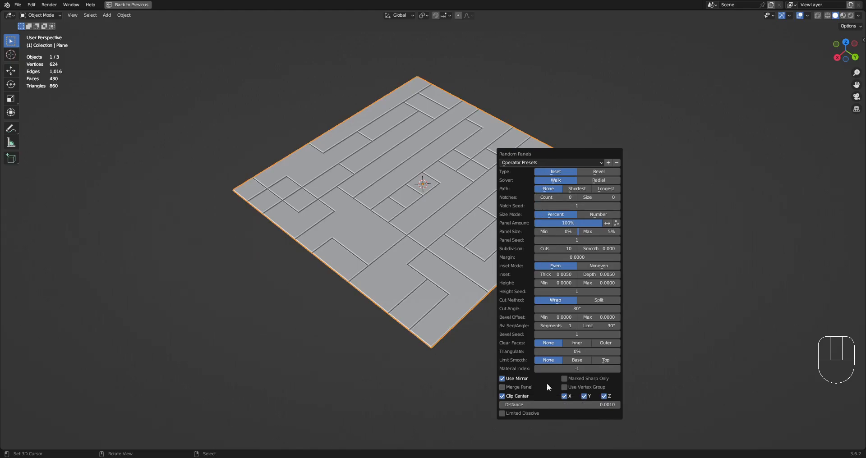
Enable Merge Panel for the generated panels and inspect the resulting plane in the scene outliner and in Edit Mode.
left_click(526, 387)
middle_click_drag(428, 296, 558, 168)
scroll(480, 207, "down", 3)
scroll(481, 207, "up", 1)
scroll(480, 206, "down", 2)
key("ctrl+space")
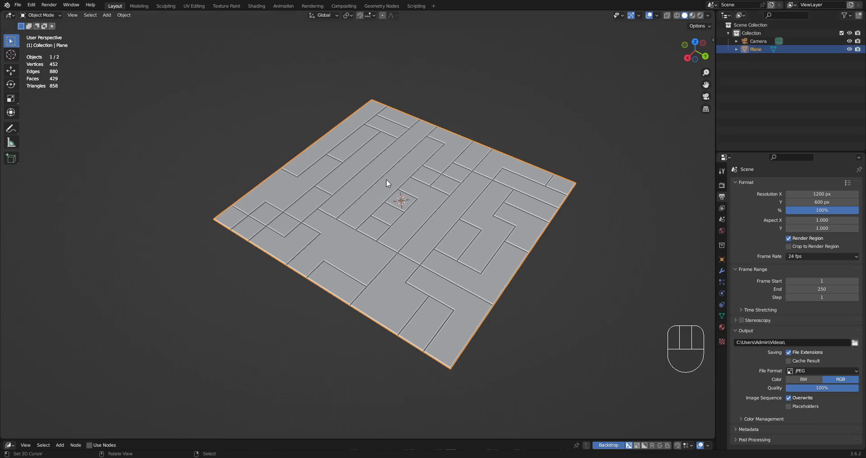
middle_click_drag(386, 180, 450, 185)
key("ctrl+space")
key("Tab")
key("Tab")
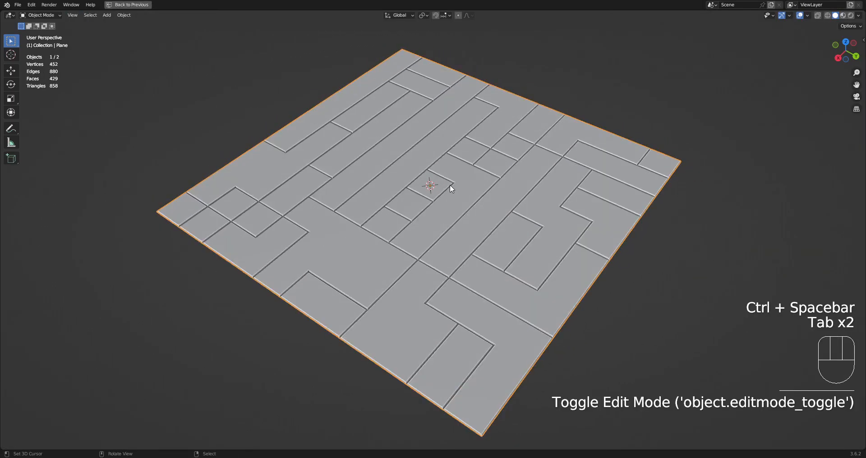
Delete the merged panel plane and add a fresh mesh plane.
key("x")
left_click(450, 185)
key("shift+a")
mouse_move(450, 185)
left_click(498, 196)
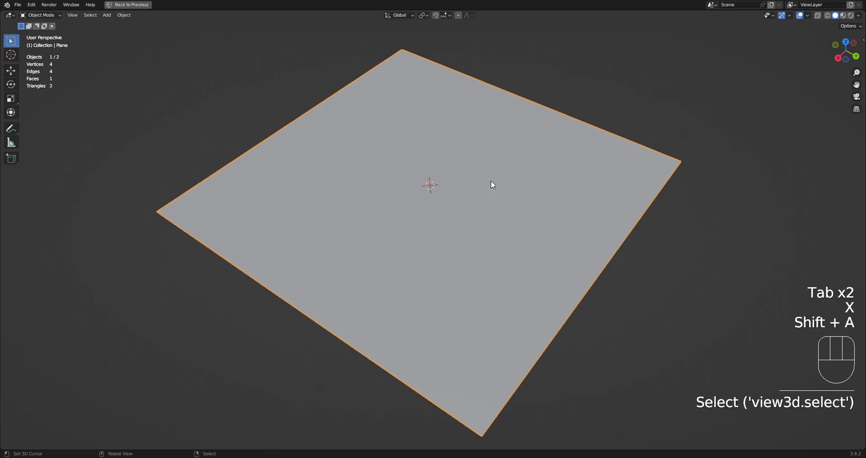
Generate Inset-type Random Panels on the new plane with Merge Panel disabled.
key("shift+q")
left_click(489, 171)
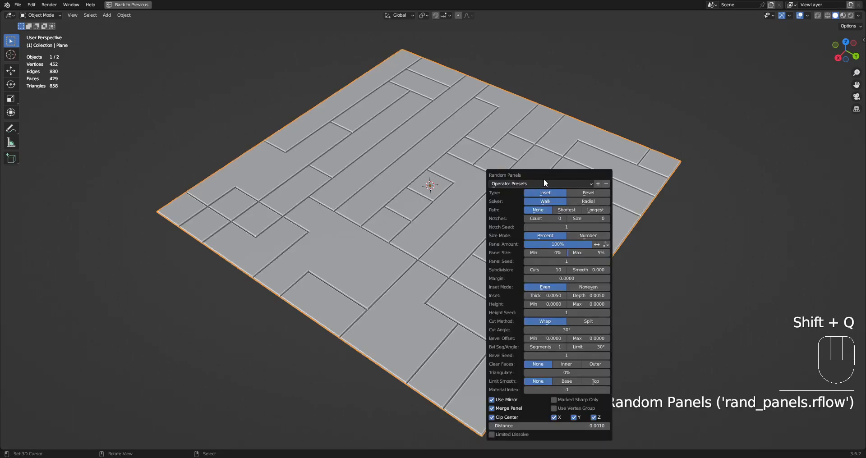
left_click_drag(543, 180, 563, 127)
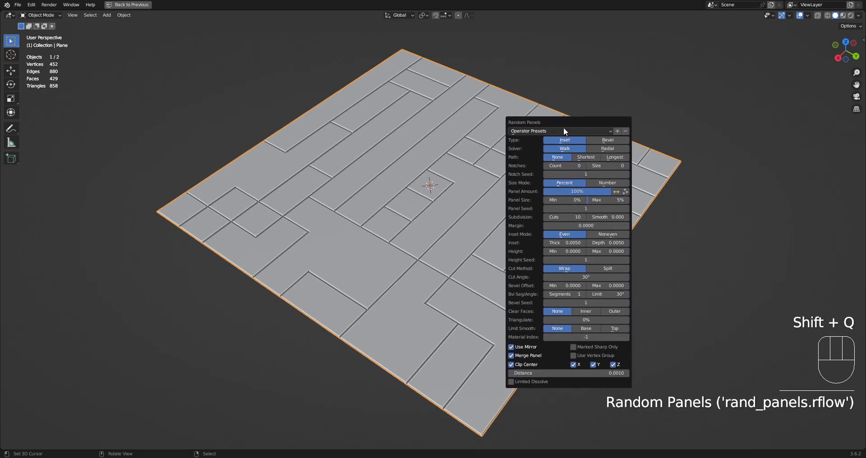
left_click(530, 357)
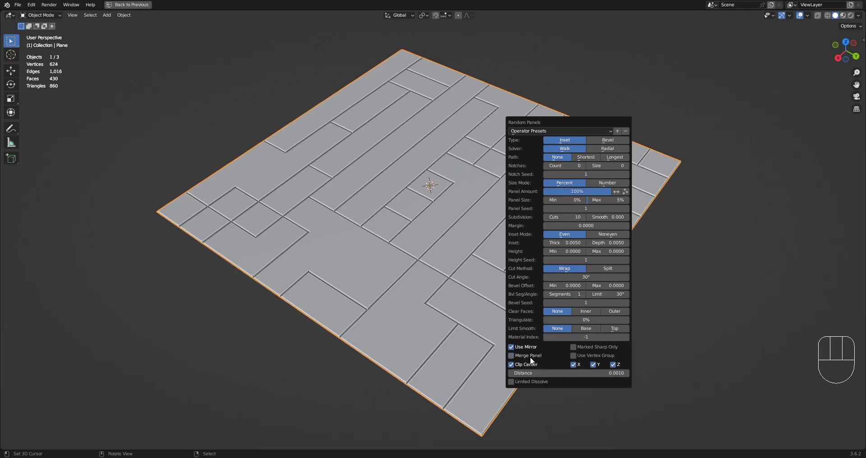
Look at the panels from a low angle, try moving the original plane away from the panel object, and cancel the move.
middle_click_drag(551, 331, 535, 293)
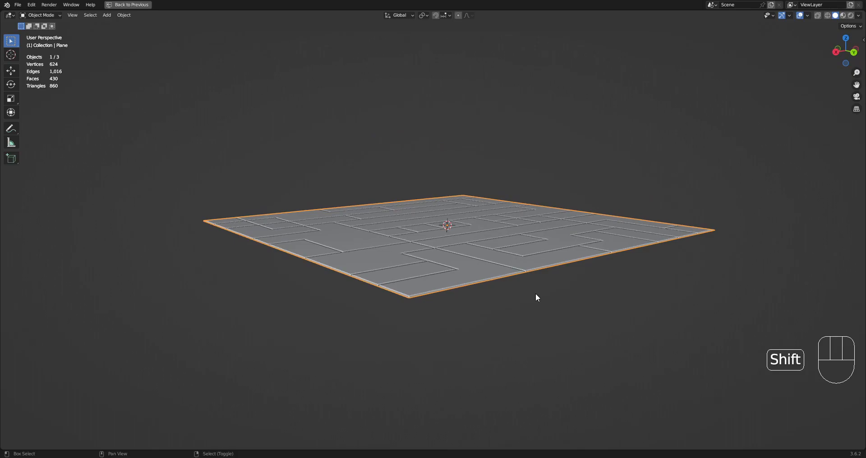
middle_click_drag(491, 265, 512, 232, "shift")
scroll(513, 232, "up", 2)
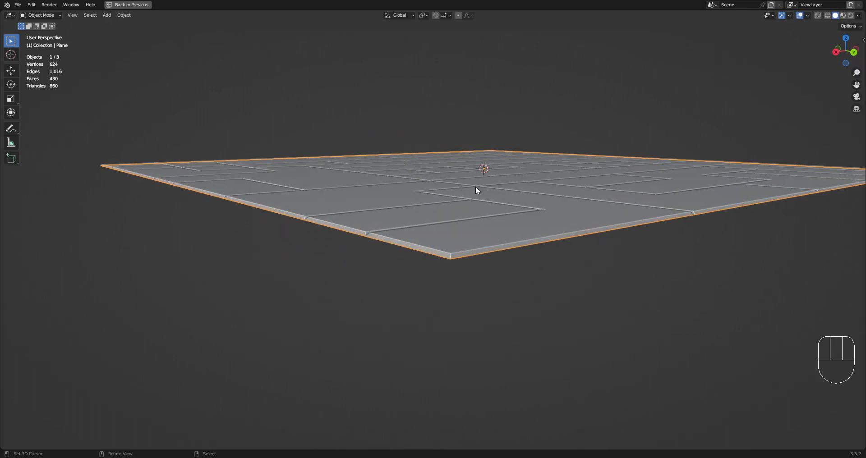
key("F9")
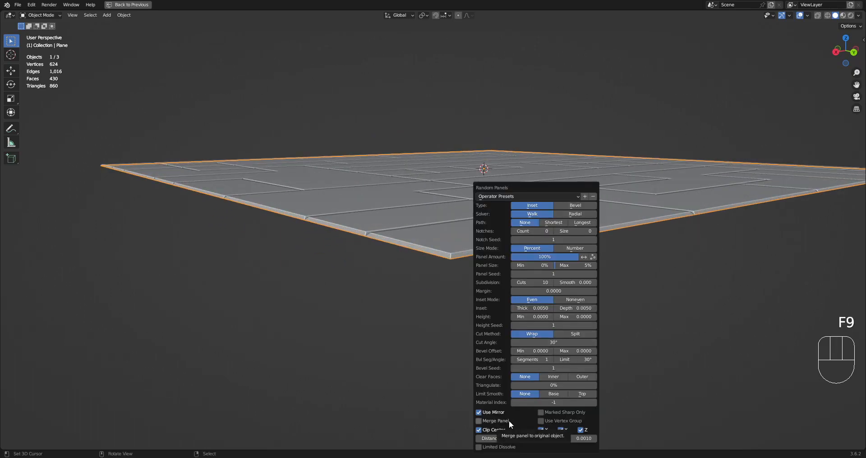
left_click(473, 177)
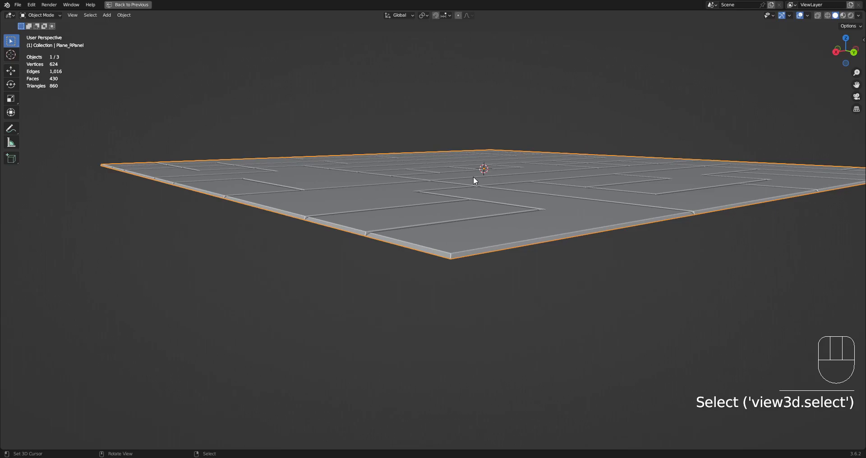
left_click(473, 177)
key("g")
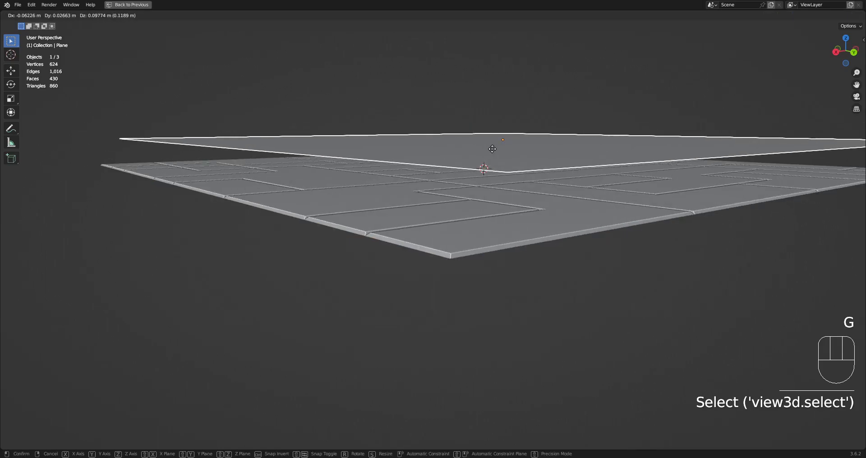
right_click(475, 286)
Delete the separate panel object and select the original plane.
right_click(481, 189)
scroll(481, 188, "down", 2)
key("x")
left_click(481, 188)
right_click(482, 192)
Subdivide the plane twice in Edit Mode to form a 4 by 4 grid of faces.
key("Tab")
scroll(485, 177, "down", 3)
middle_click_drag(485, 177, 486, 212)
scroll(472, 207, "up", 1)
key("Tab")
middle_click_drag(489, 152, 469, 180, "shift")
key("Tab")
key("w")
key("w")
Select a stepped path of five edges across the plane through its centre in edge select mode and mark it sharp.
key("2")
left_click(321, 179)
left_click(362, 234, "ctrl")
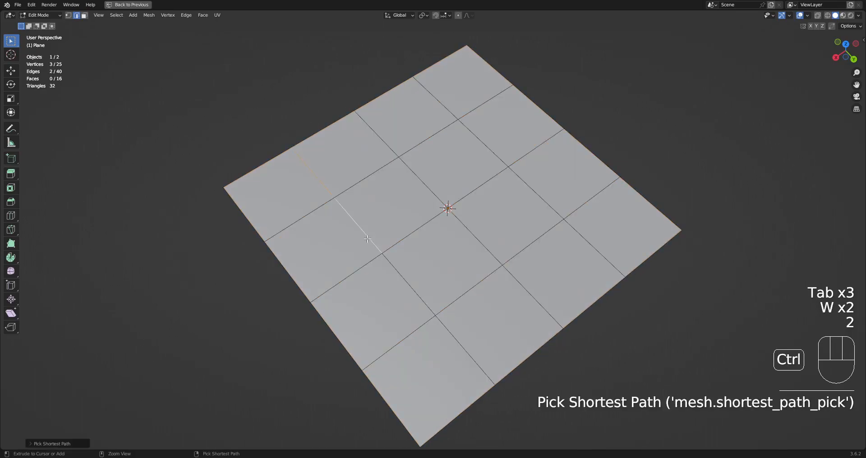
left_click(454, 230, "ctrl")
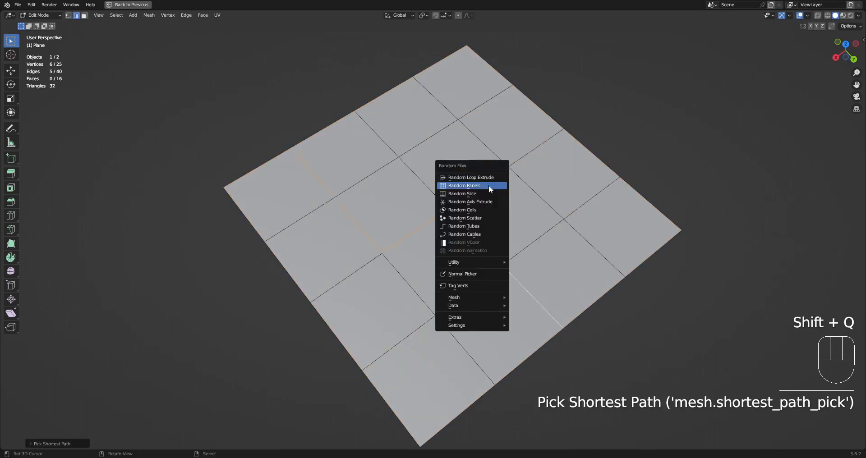
key("ctrl+e")
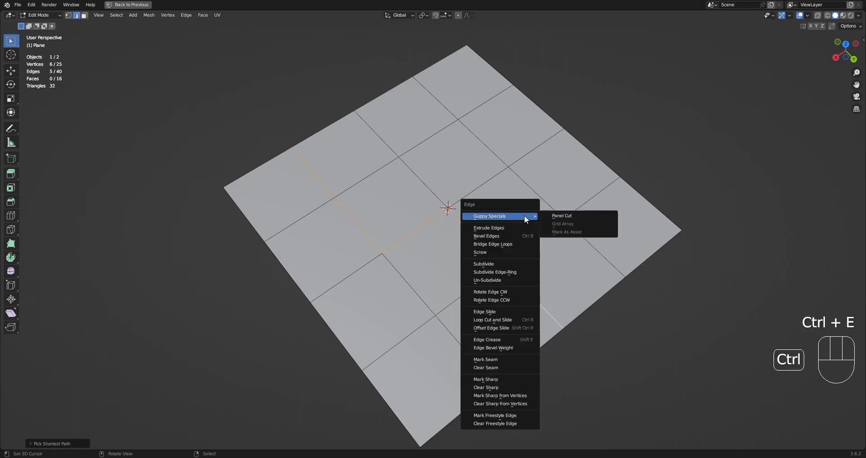
left_click(510, 379)
Select all 16 faces in face select mode by filling the region between two opposite corner faces.
key("3")
left_click(275, 175)
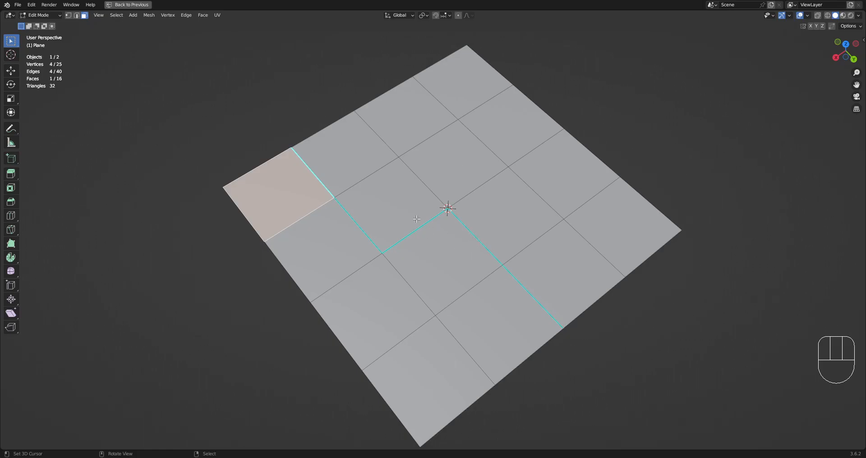
left_click(591, 246, "ctrl+shift")
key("Tab")
key("Tab")
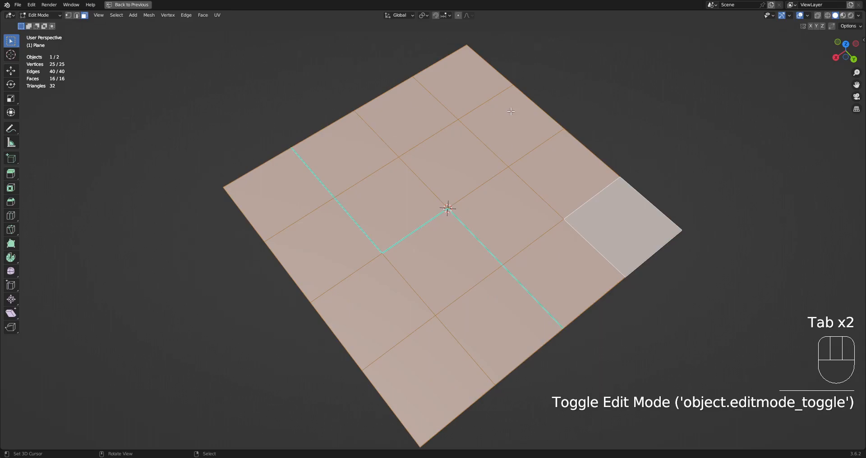
Generate Inset-type Random Panels in Object Mode with minimum and maximum panel size at 100% so panels follow the sharp edges.
key("Tab")
key("shift+q")
left_click(517, 112)
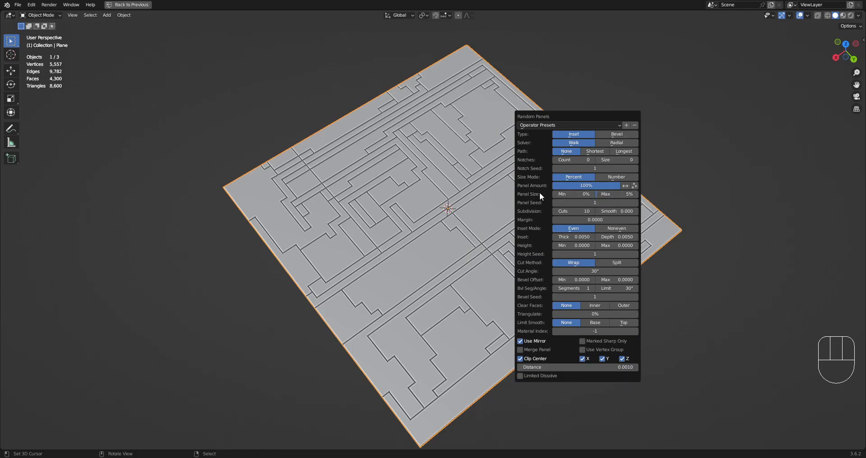
left_click_drag(596, 194, 641, 194)
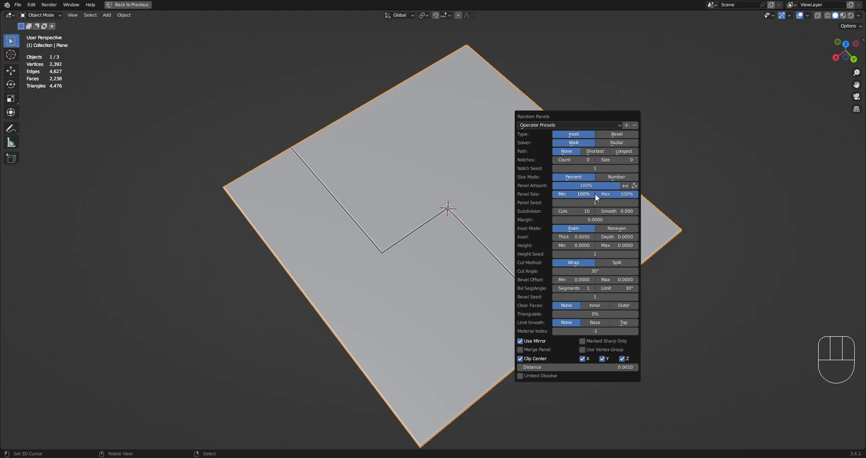
middle_click_drag(386, 225, 494, 210)
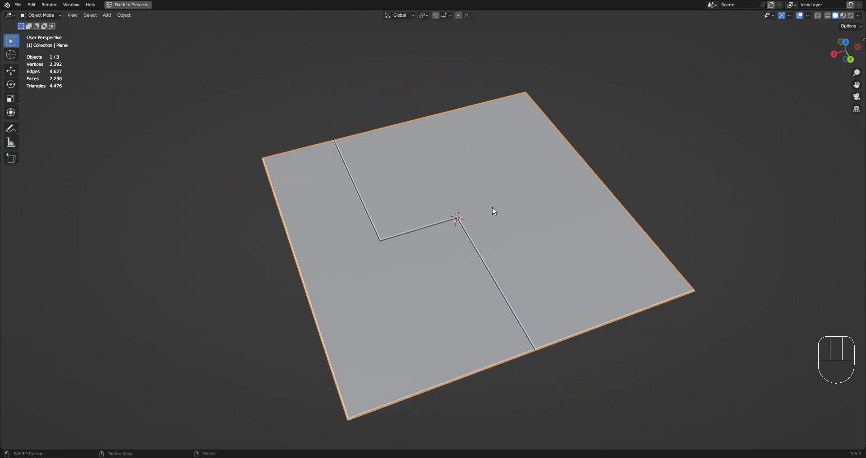
Delete the sharp-edge panel object and open the original plane in Edit Mode.
left_click(492, 208)
key("x")
left_click(492, 208)
key("Tab")
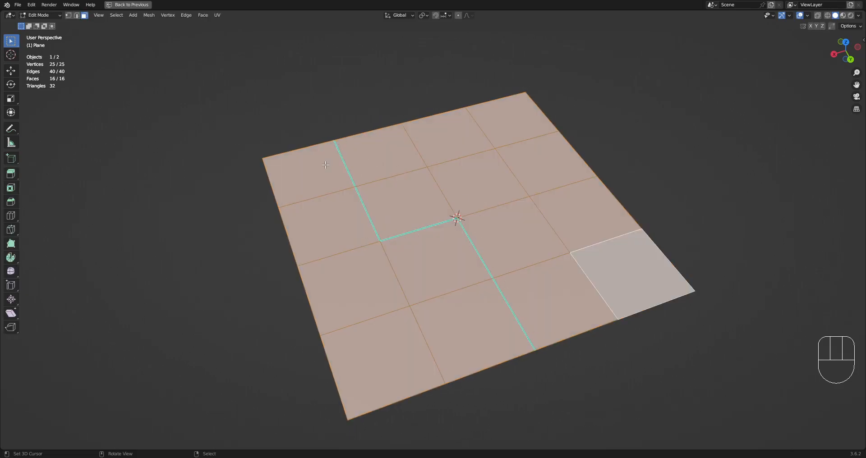
Try Inset-type Random Panels on the plane in Object Mode again and undo it.
key("Tab")
key("shift+q")
left_click(485, 210)
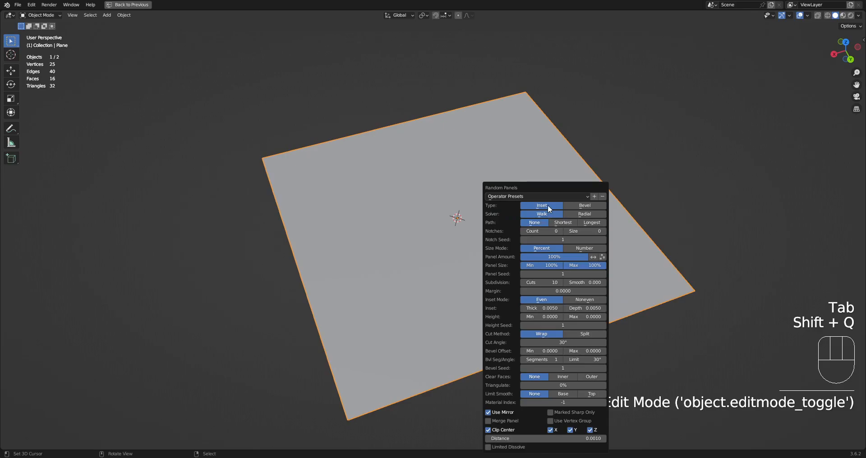
key("ctrl+z")
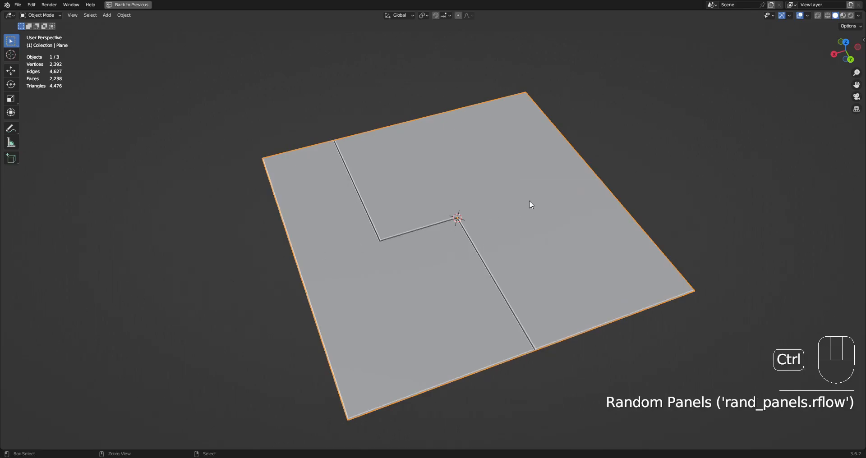
Try Random Panels with the Bevel type on all faces in Edit Mode and undo it.
key("Tab")
middle_click_drag(518, 199, 396, 230)
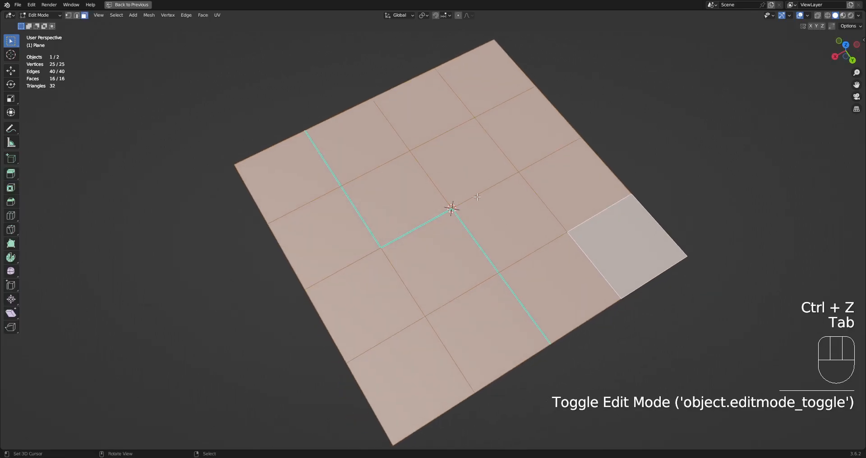
scroll(477, 197, "up", 2)
key("shift+q")
left_click(505, 191)
left_click(594, 204)
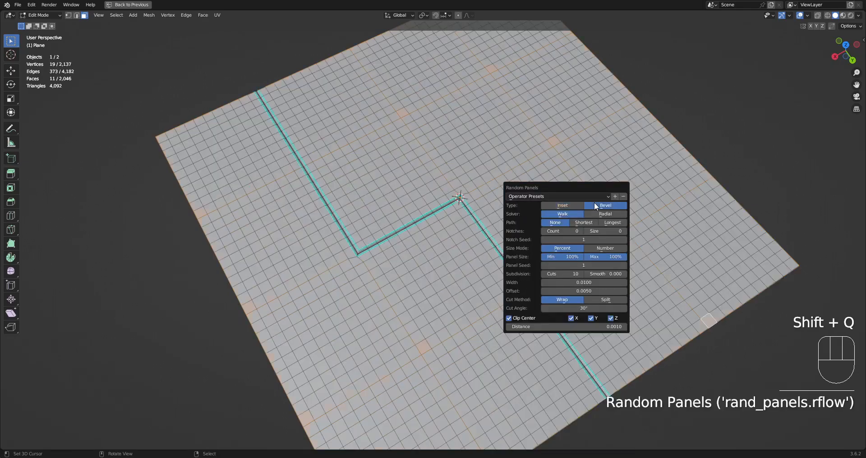
middle_click_drag(461, 285, 461, 228)
key("ctrl+z")
Run Random Panels with the Bevel type on the selected faces and set the subdivision cuts to 0.
key("shift+q")
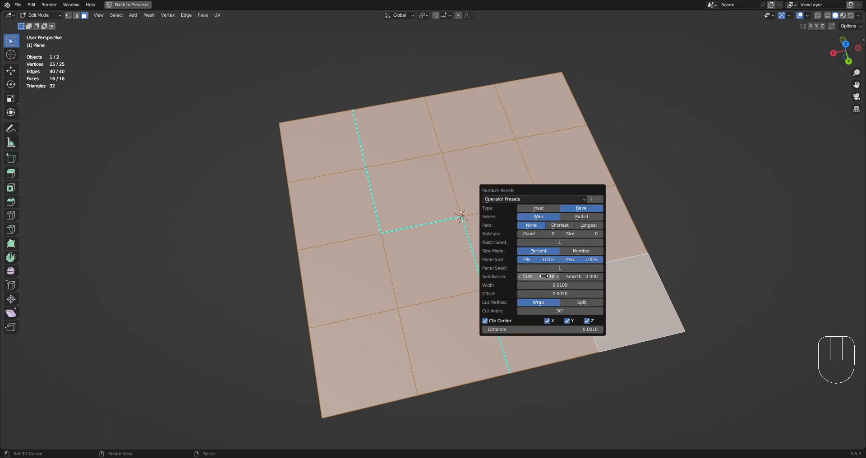
middle_click_drag(522, 166, 535, 152)
key("F9")
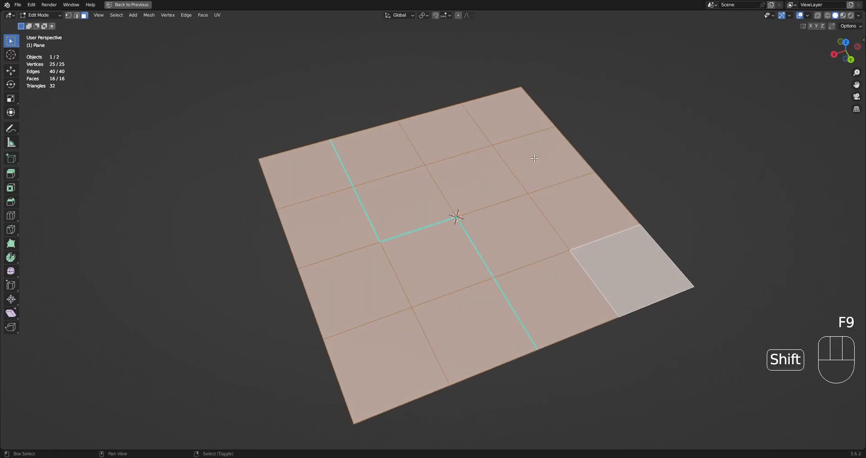
key("shift+q")
left_click(593, 247)
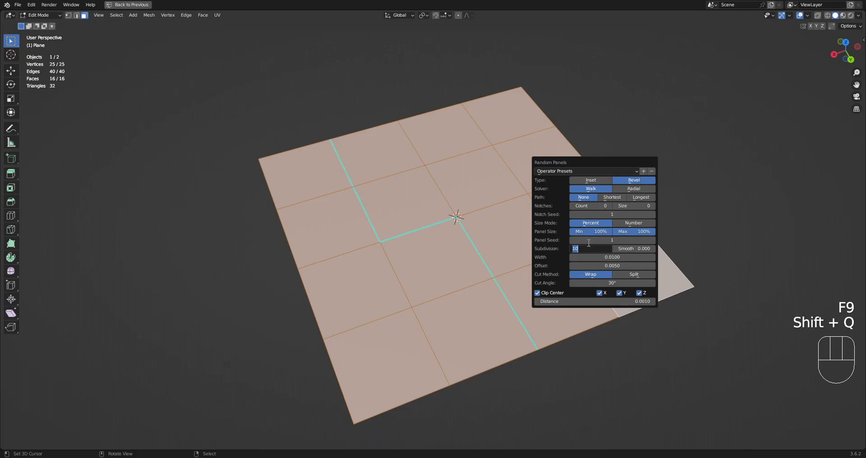
type("0")
key("Return")
scroll(559, 196, "up", 4)
middle_click_drag(592, 196, 569, 165)
scroll(572, 206, "down", 4)
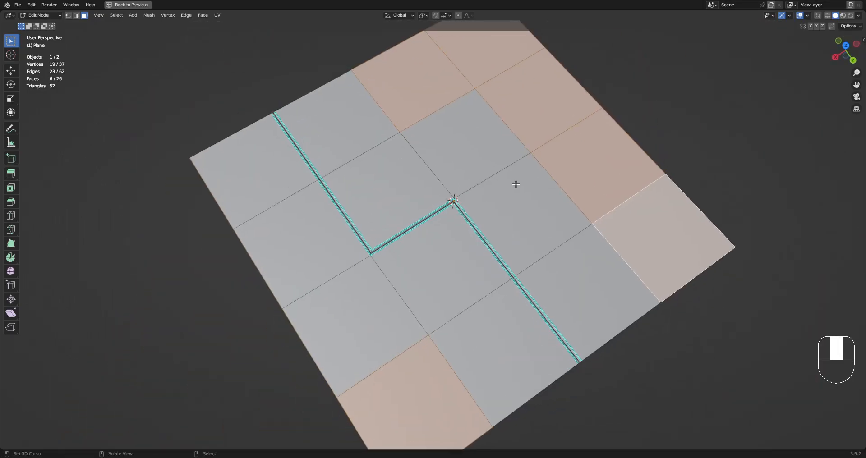
Try higher subdivision cuts for the bevel panels, then undo the Random Panels operation.
key("F9")
scroll(629, 255, "up", 6, "ctrl")
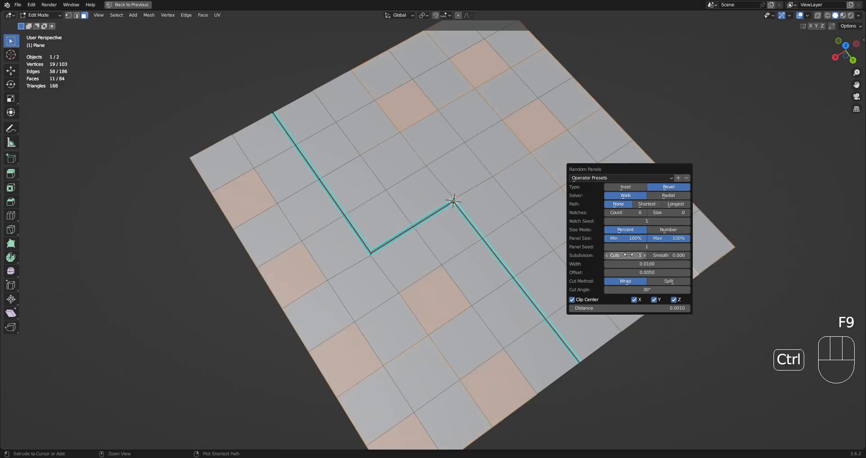
scroll(628, 254, "down", 6, "ctrl")
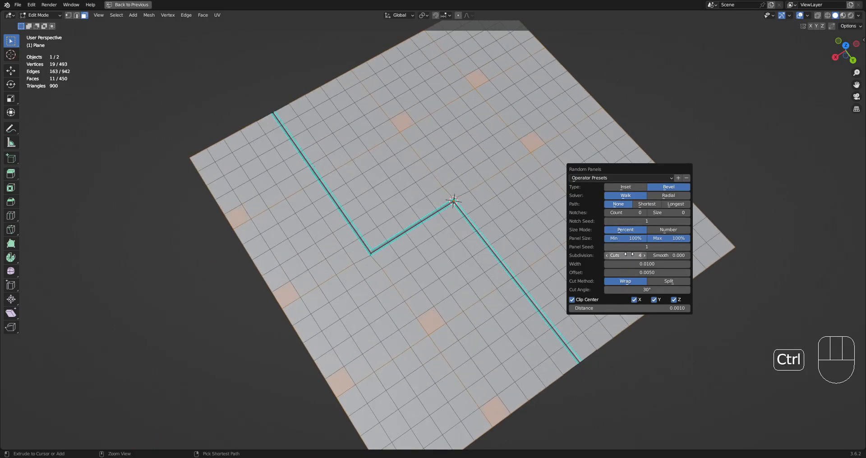
scroll(629, 254, "up", 5, "ctrl")
key("ctrl+z")
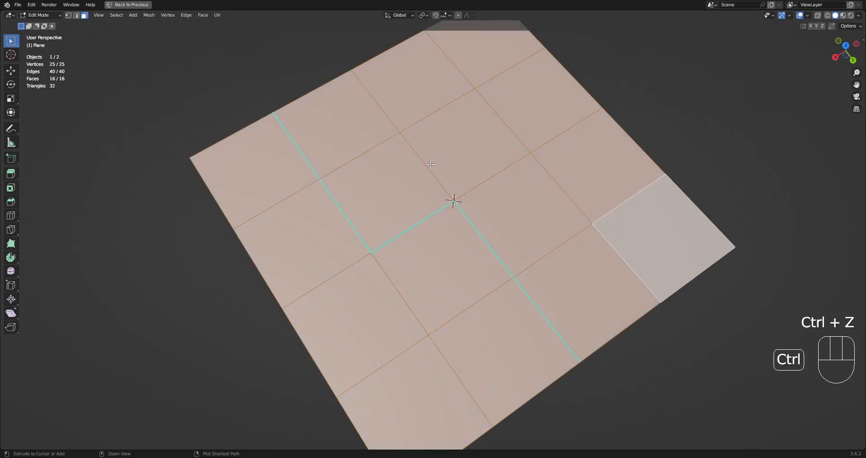
Deselect all faces and add a loop cut through the outer row of faces farthest from the sharp edge path.
middle_click_drag(587, 239, 479, 202)
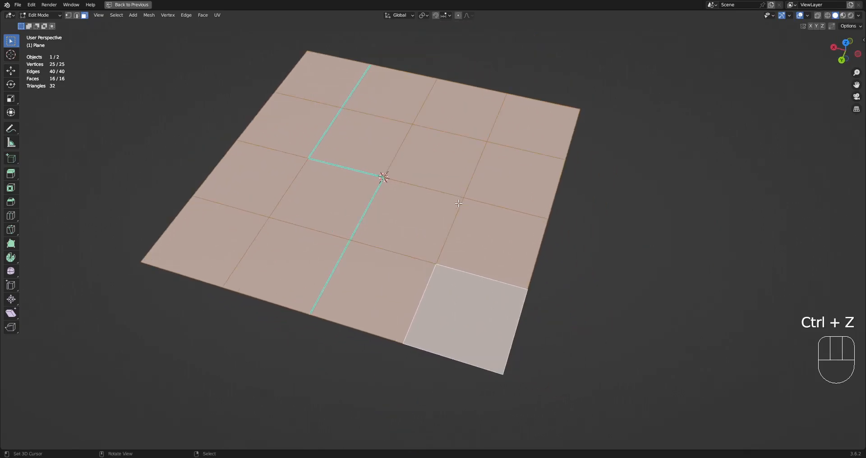
key("alt+a")
key("ctrl+r")
double_click(495, 201)
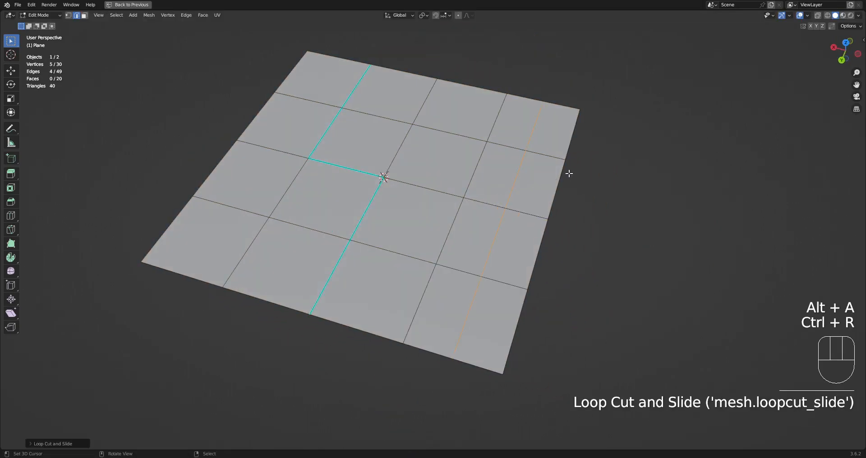
Mark the newly cut edge loop as sharp and switch to face selection.
key("ctrl+e")
left_click(566, 183)
key("3")
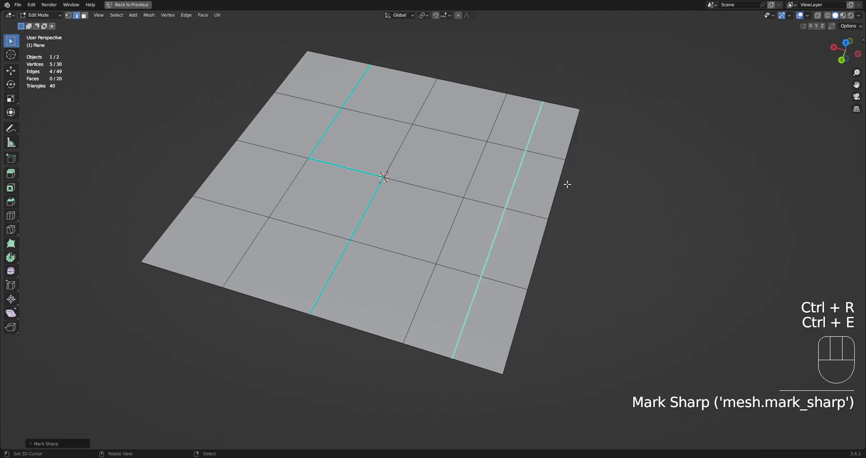
Select the faces on both sides of the new sharp loop and run Random Panels on them with the Bevel type.
left_click(516, 121, "ctrl+shift")
left_click(515, 289, "ctrl")
middle_click_drag(558, 231, 557, 194, "shift")
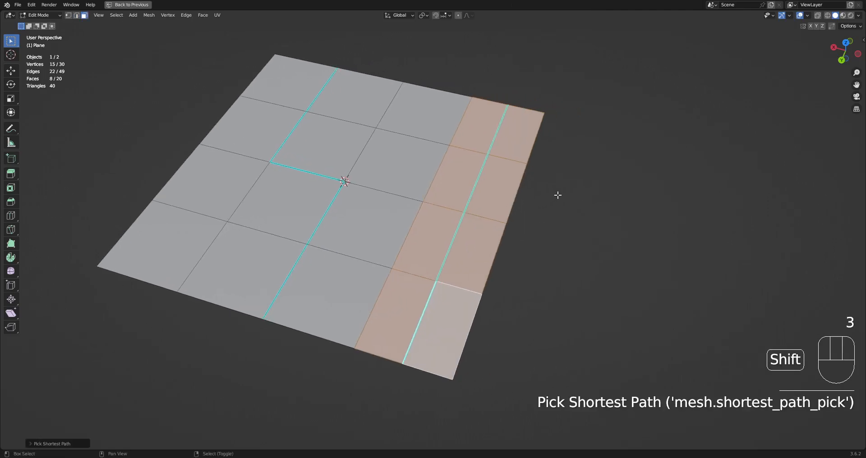
key("shift+q")
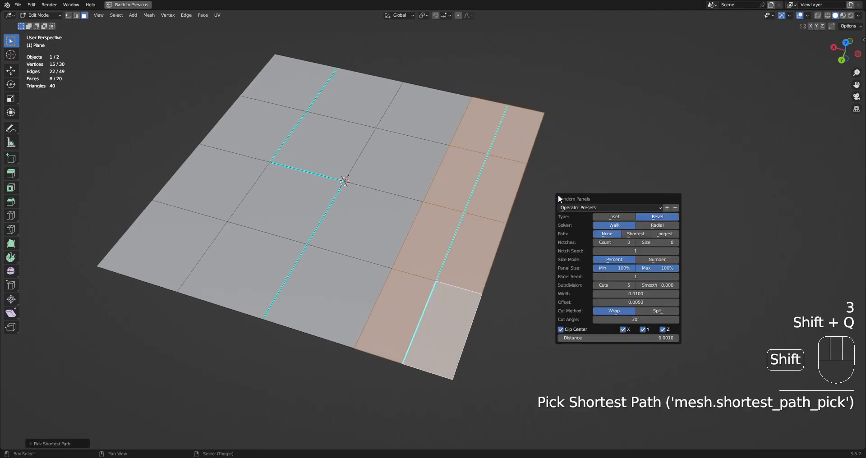
left_click(651, 215)
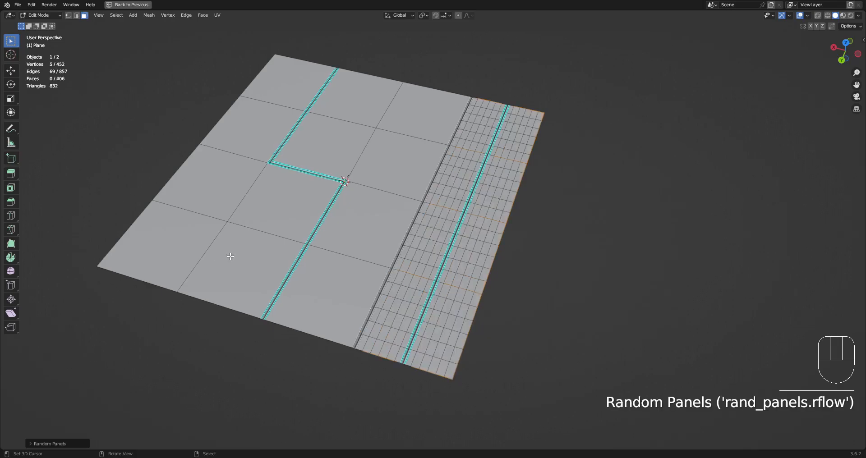
scroll(495, 224, "up", 4)
scroll(440, 196, "down", 4)
Select the four plain faces beside the subdivided strip and run Quad Slice with the geometry set to Linked.
middle_click_drag(506, 167, 446, 198)
left_click(300, 232)
left_click(418, 182, "shift")
left_click(451, 162, "shift")
left_click(502, 122, "shift")
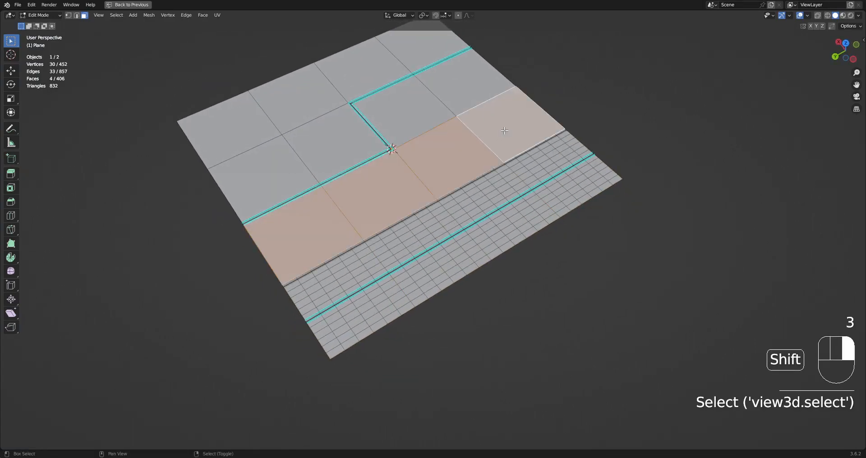
key("shift+ctrl+x")
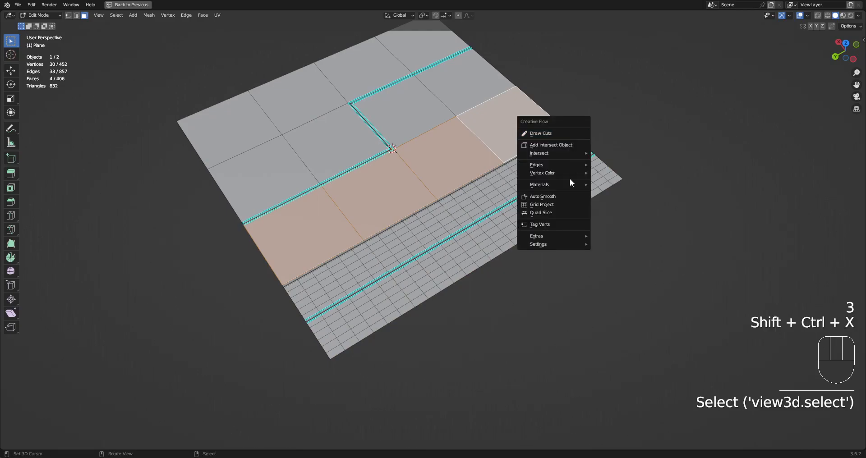
left_click(561, 211)
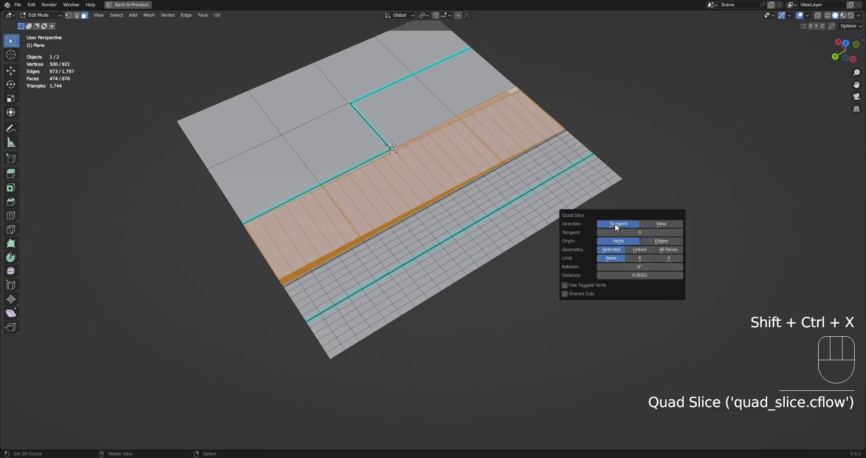
left_click(642, 250)
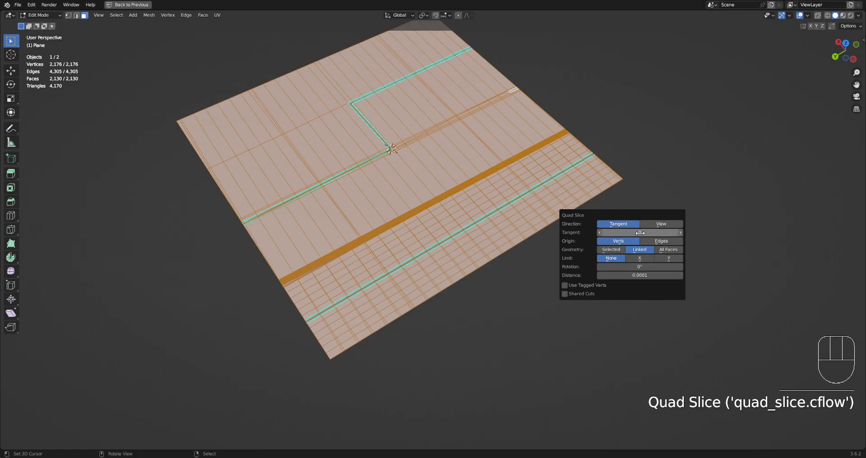
Set the Quad Slice tangent to 16 and increase its distance so the closely spaced cuts merge.
scroll(641, 234, "up", 1, "ctrl")
scroll(632, 232, "up", 4, "ctrl")
scroll(631, 232, "down", 2, "ctrl")
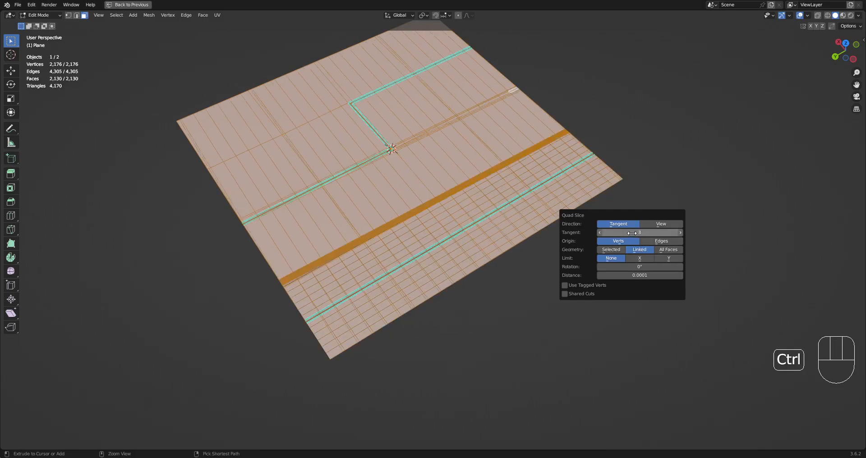
scroll(632, 233, "up", 1, "ctrl")
scroll(631, 233, "up", 7, "ctrl")
scroll(632, 232, "up", 3, "ctrl")
scroll(632, 232, "up", 3, "ctrl")
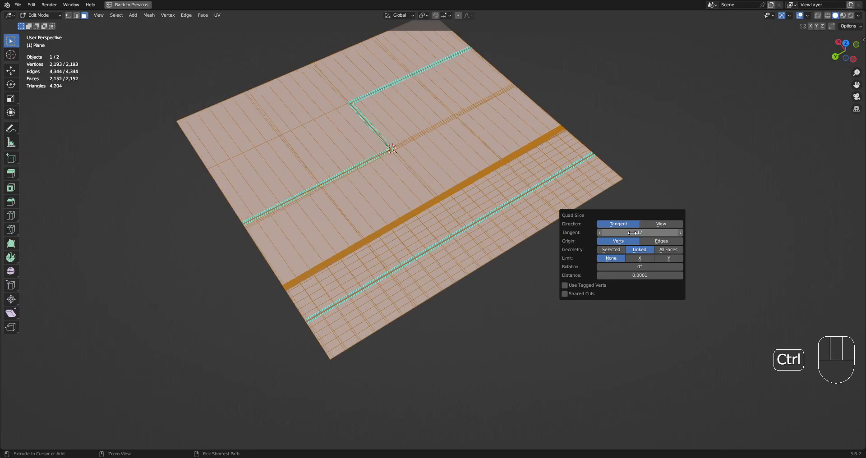
scroll(632, 233, "down", 1, "ctrl")
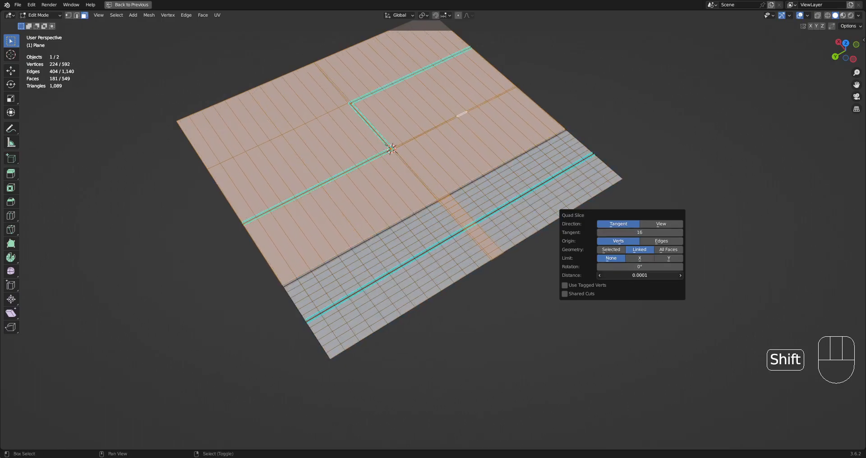
left_click_drag(633, 276, 649, 276, "shift")
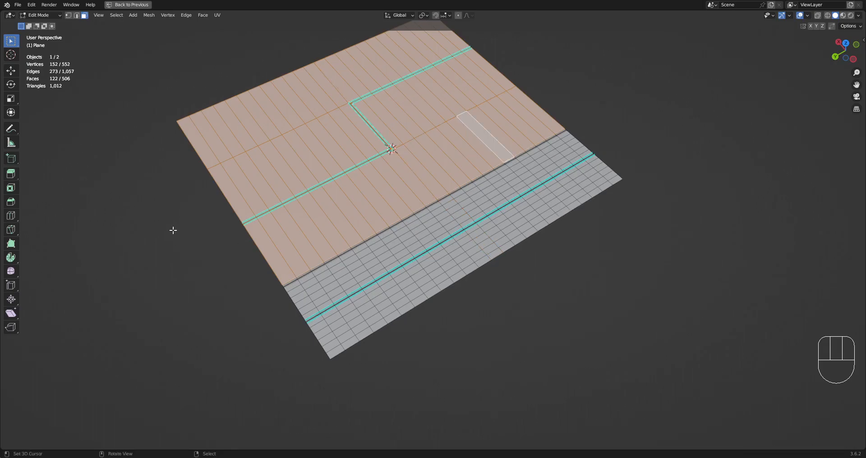
Deselect all faces and examine the sliced plane in Object Mode and Edit Mode.
key("alt+a")
middle_click_drag(162, 238, 385, 220)
key("Tab")
key("Tab")
scroll(386, 220, "up", 4)
middle_click_drag(569, 242, 543, 195)
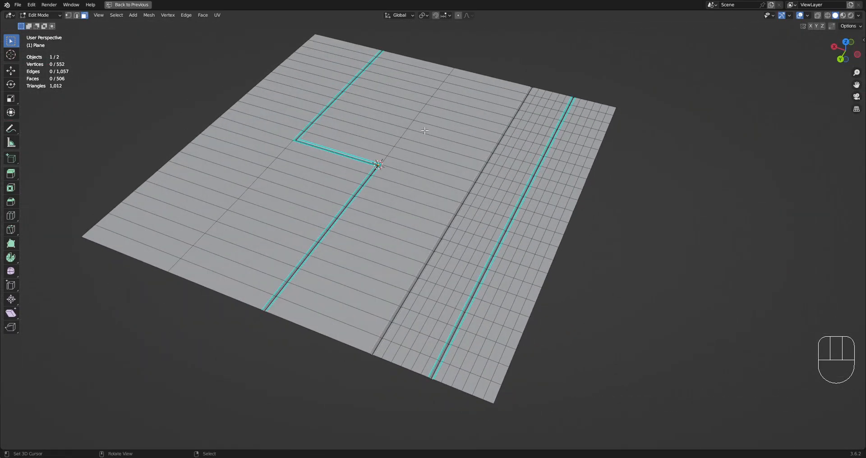
Try Random Panels in Edit Mode with no faces selected, and view the Random Flow mesh data options in Object Mode.
key("shift+q")
left_click(581, 116)
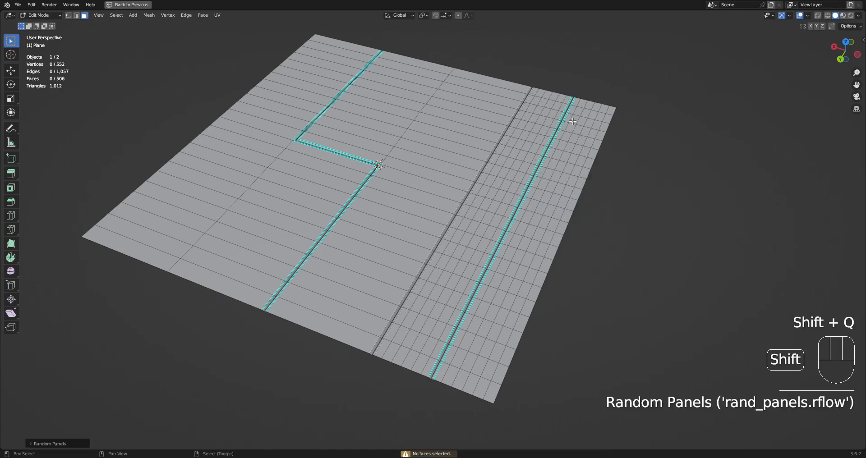
key("Tab")
key("shift+q")
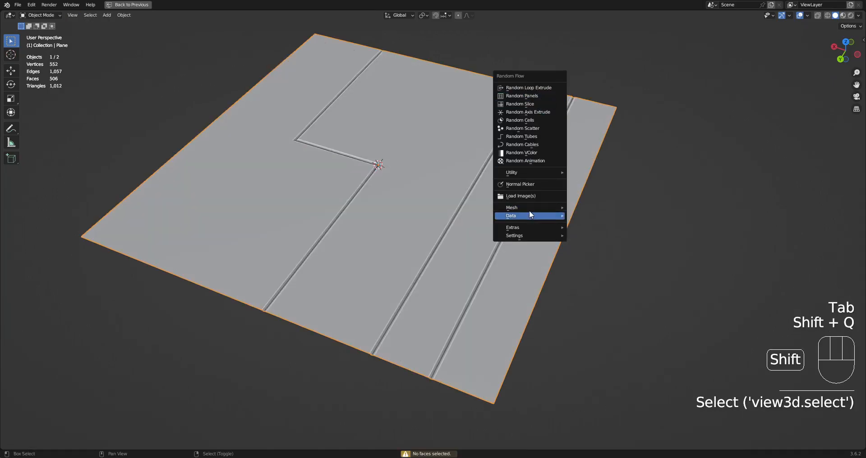
mouse_move(530, 217)
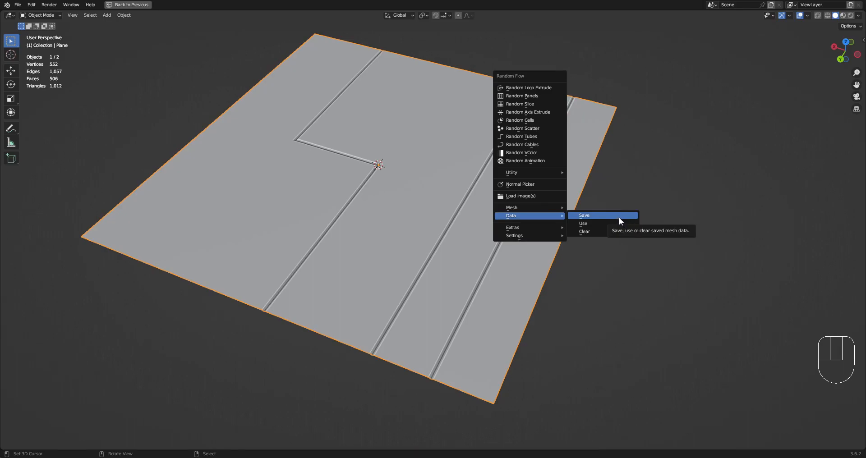
scroll(488, 206, "down", 4)
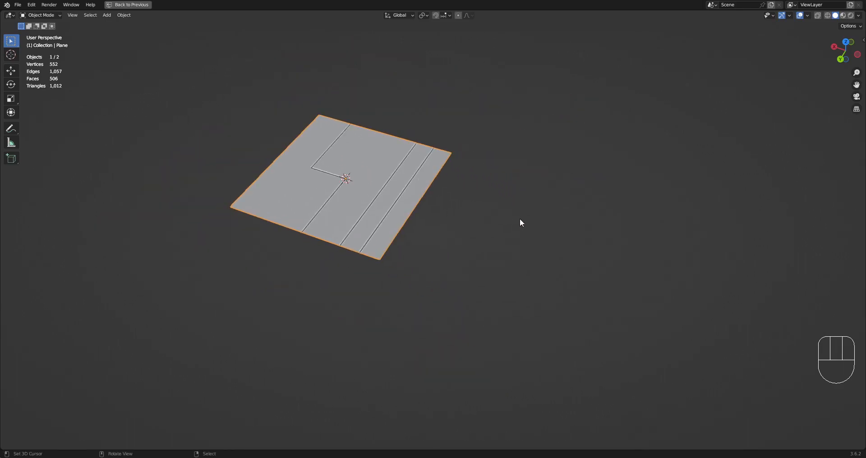
Add a cube and select its top and bottom faces in Edit Mode.
key("shift+a")
left_click(594, 238)
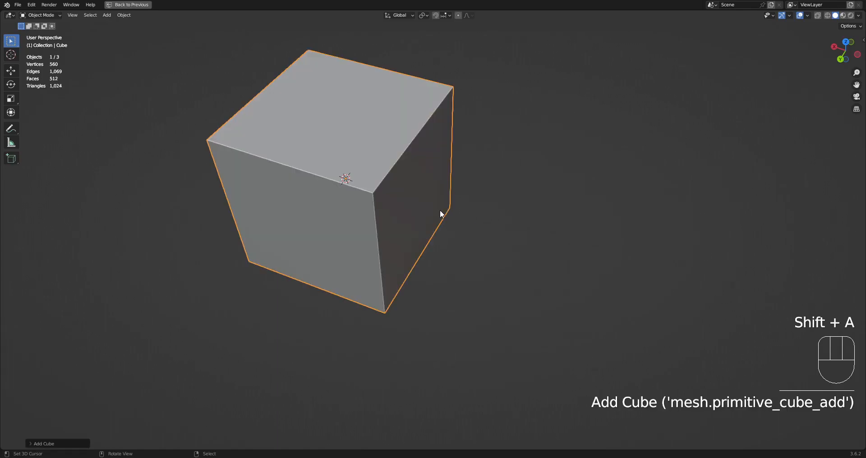
scroll(440, 210, "down", 2)
key("Tab")
key("3")
right_click(394, 168)
middle_click_drag(444, 321, 499, 273)
Inset the cube's top and bottom faces and push them outward along their normals by about 0.47 m.
key("i")
left_click(480, 228)
key("alt+s")
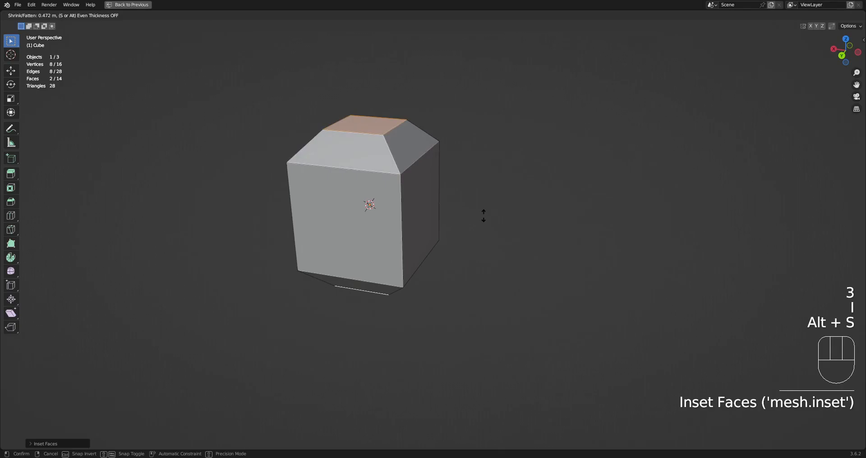
left_click(474, 215)
Inset the two end faces again, extrude them into narrow blocks, select everything and return to Object Mode.
key("i")
left_click(526, 201, "ctrl")
key("a")
key("Tab")
Start Random Panels on the cube object in Object Mode and set the subdivision cuts to 1.
key("shift+q")
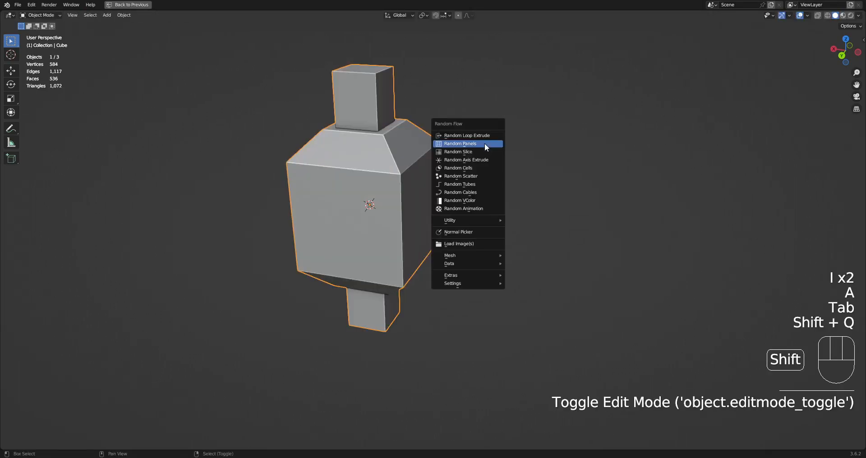
left_click(484, 143)
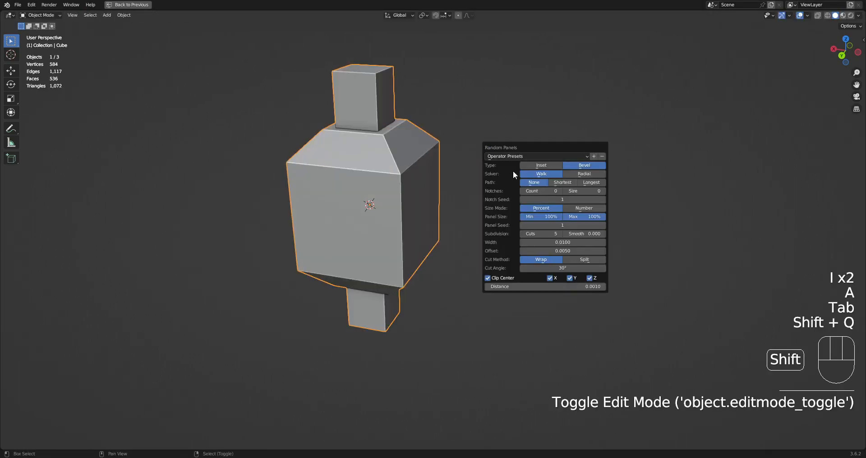
double_click(545, 232)
type("1")
key("Return")
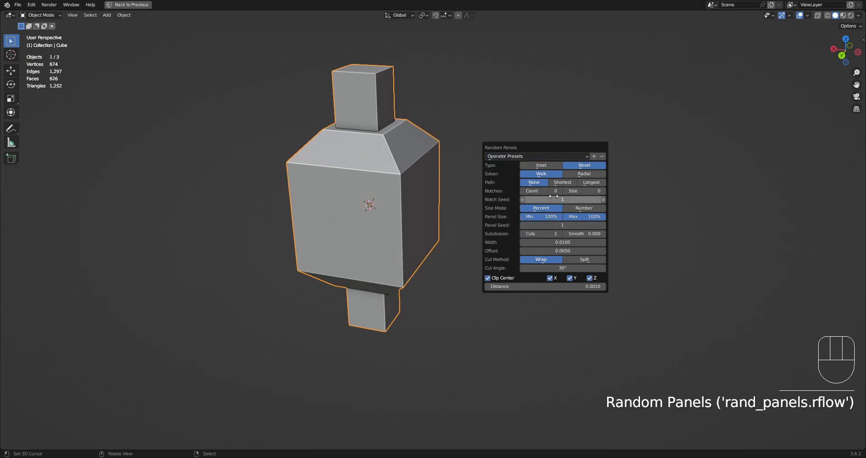
Set the panel size to 12% minimum and 36% maximum, try higher subdivision cuts, and undo the Random Panels operation.
left_click_drag(560, 216, 525, 217)
left_click_drag(603, 216, 578, 217)
scroll(543, 233, "up", 5, "ctrl")
key("ctrl+z")
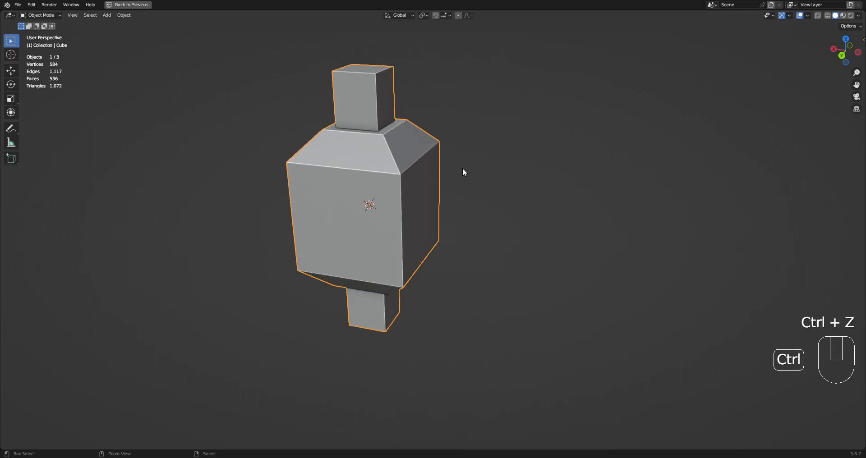
Save the cube's current mesh data with Random Flow and check the mesh in Edit Mode.
key("shift+q")
mouse_move(483, 254)
left_click(523, 261)
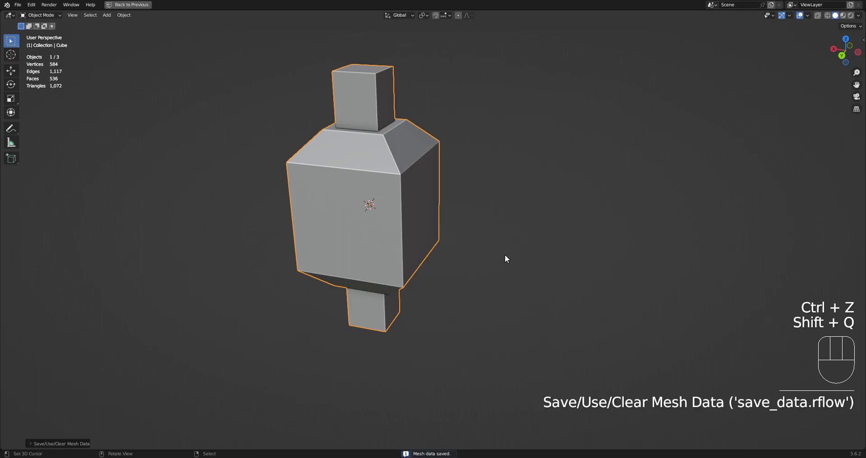
key("Tab")
key("Tab")
Run Random Panels on the cube object with the Bevel type and 6 subdivision cuts.
key("shift+q")
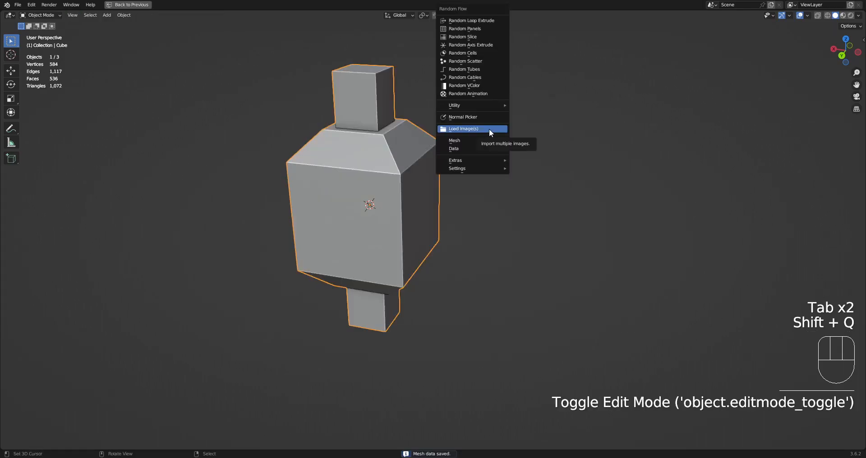
left_click(495, 29)
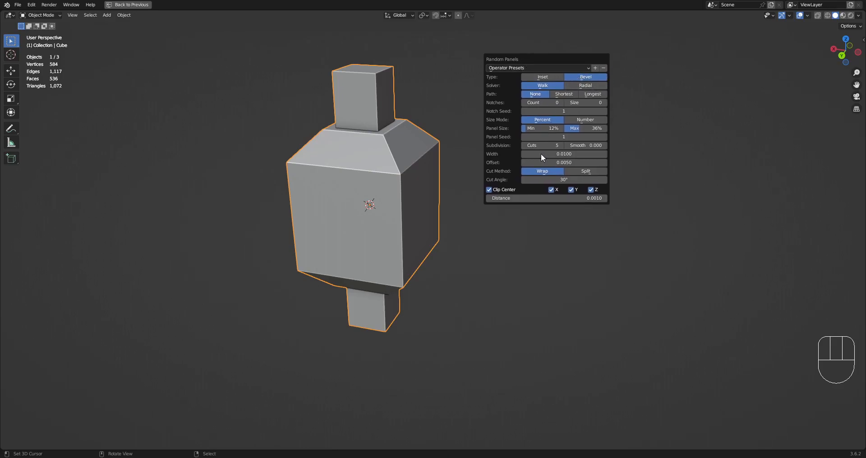
scroll(544, 144, "up", 1, "ctrl")
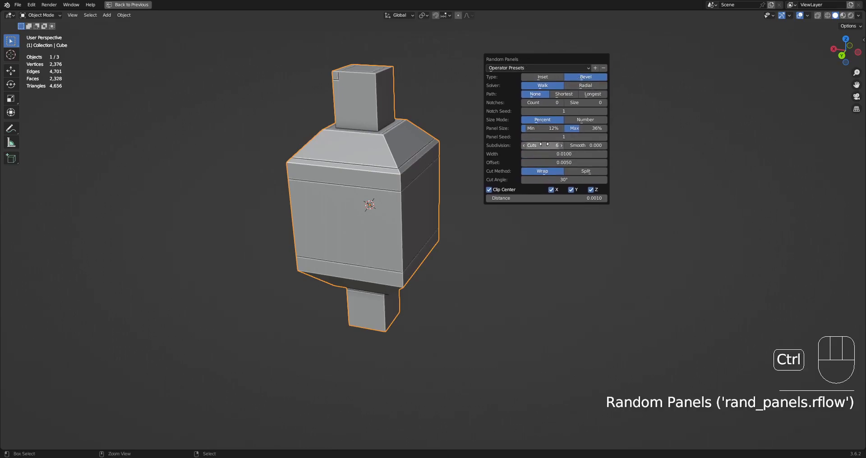
right_click(386, 179)
Examine the paneled object's vertex topology in Edit Mode, then its panels in Object Mode.
key("Tab")
middle_click_drag(554, 179, 541, 193)
key("alt+a")
key("1")
scroll(505, 185, "down", 4)
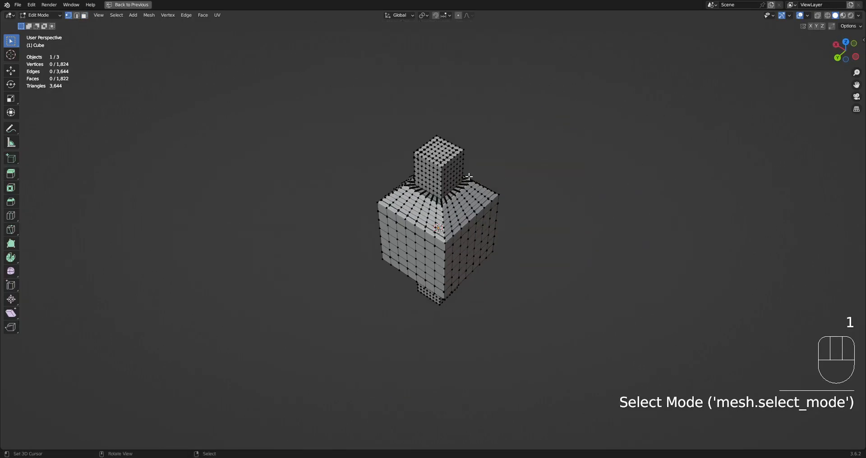
scroll(472, 167, "up", 4)
key("Tab")
scroll(524, 102, "down", 4)
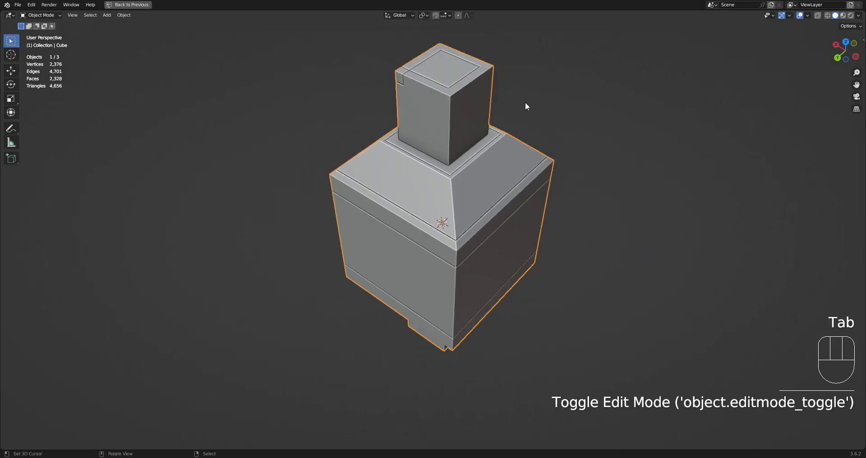
Restore the cube object's original geometry from the saved Random Flow mesh data and check it in Edit Mode.
key("shift+q")
mouse_move(510, 227)
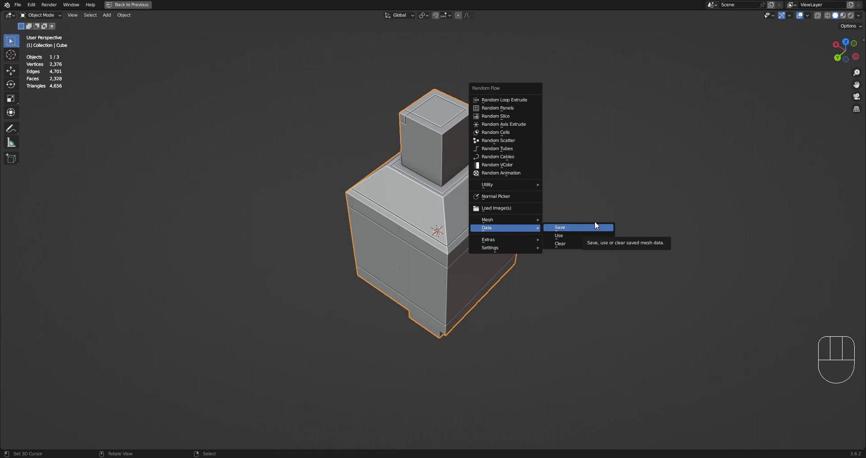
left_click(589, 236)
left_click(585, 250)
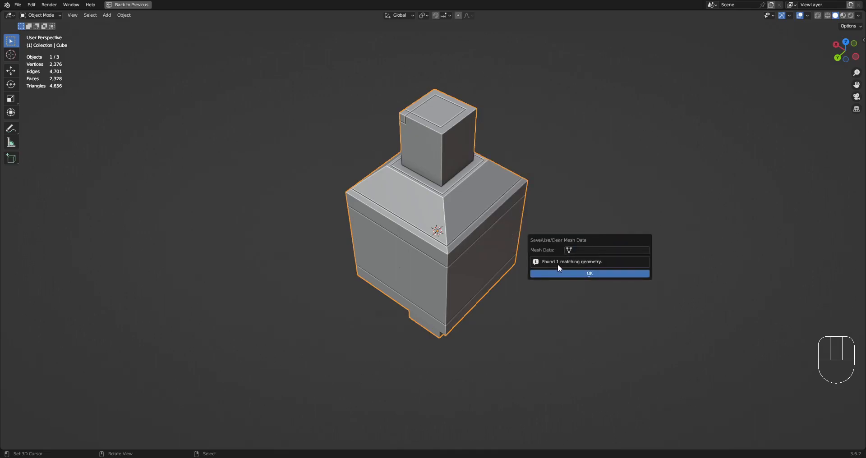
left_click(580, 250)
left_click(580, 263)
left_click(579, 273)
left_click(489, 235)
key("Tab")
middle_click_drag(489, 224, 521, 195)
key("Tab")
scroll(497, 192, "down", 2)
Duplicate the restored object in top view and place the copy beside the original along the X axis.
right_click(426, 201)
scroll(478, 216, "down", 2)
middle_click_drag(496, 221, 462, 280, "shift")
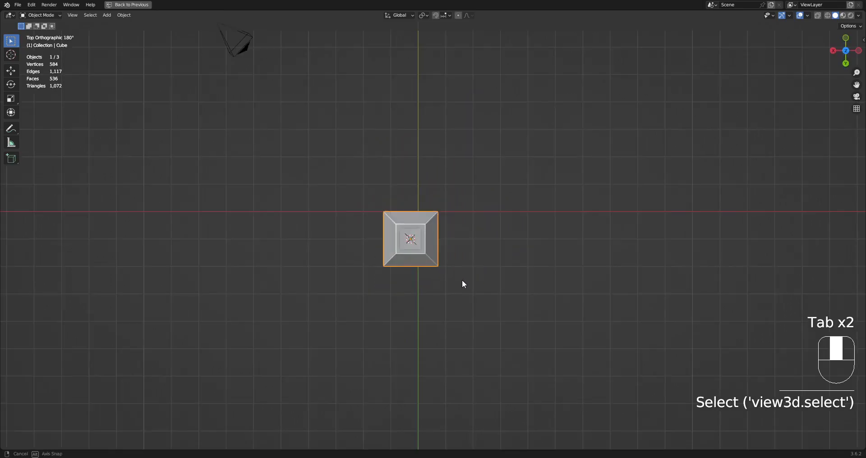
key("shift+d")
left_click(827, 222)
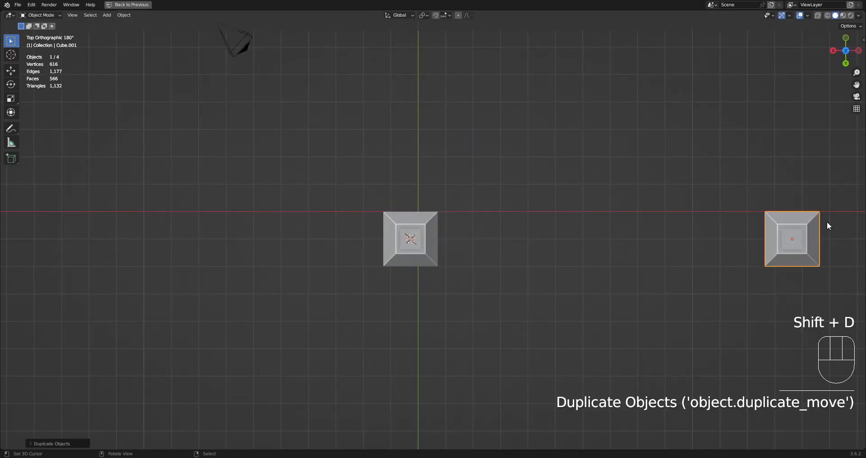
Move the duplicate about 18 m farther from the original along the global X axis.
scroll(647, 243, "down", 5)
key("g")
key("x")
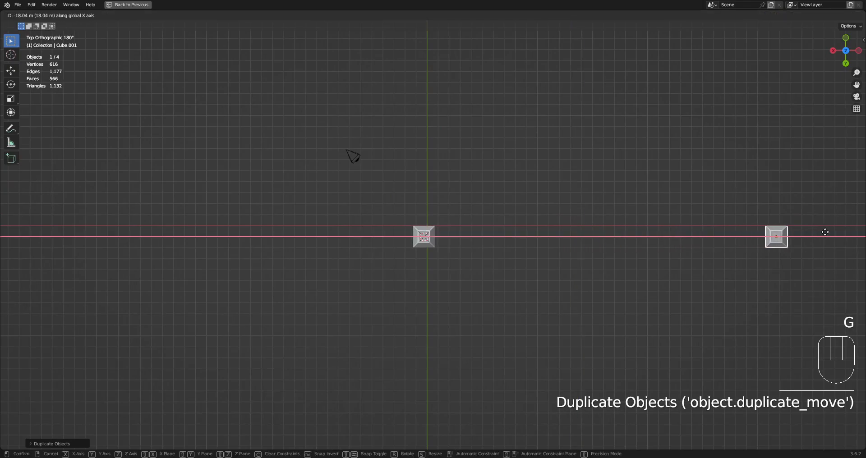
left_click(824, 232)
middle_click_drag(664, 256, 673, 197)
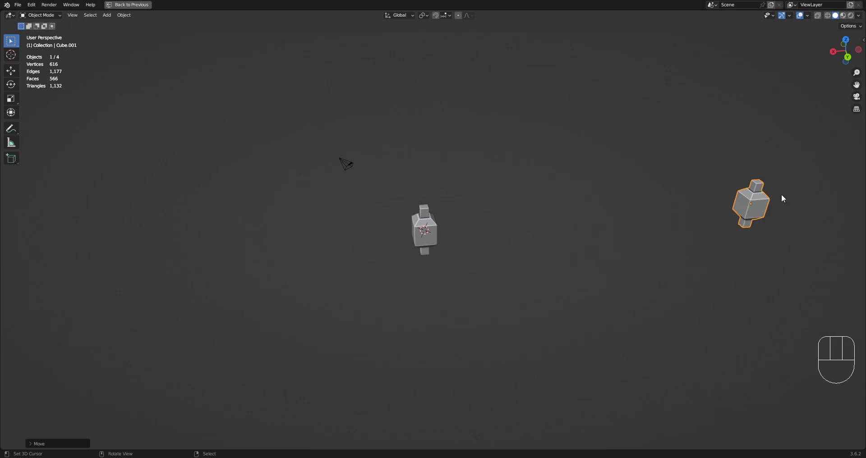
Hide the duplicate, check the original object's mesh in Edit Mode, and unhide the hidden object.
scroll(769, 200, "up", 3)
scroll(765, 201, "down", 3)
key("h")
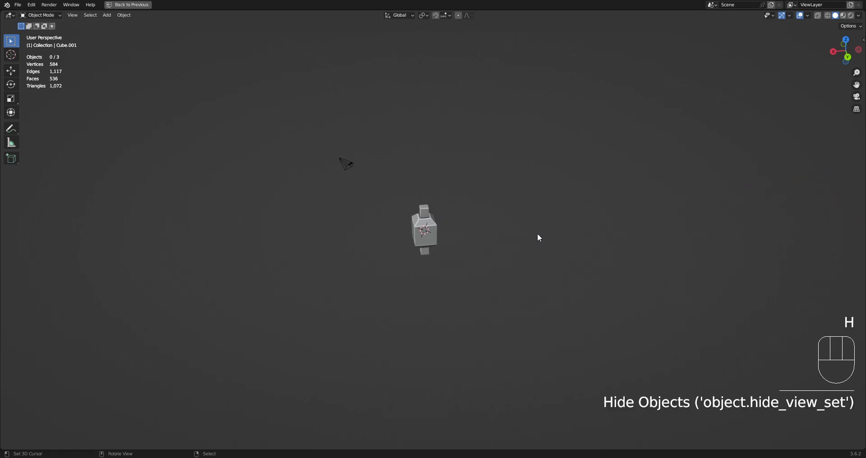
scroll(518, 225, "up", 6)
key("Tab")
middle_click_drag(512, 196, 552, 212)
scroll(461, 194, "down", 2)
scroll(492, 216, "down", 5)
key("Tab")
key("alt+h")
scroll(553, 211, "down", 1)
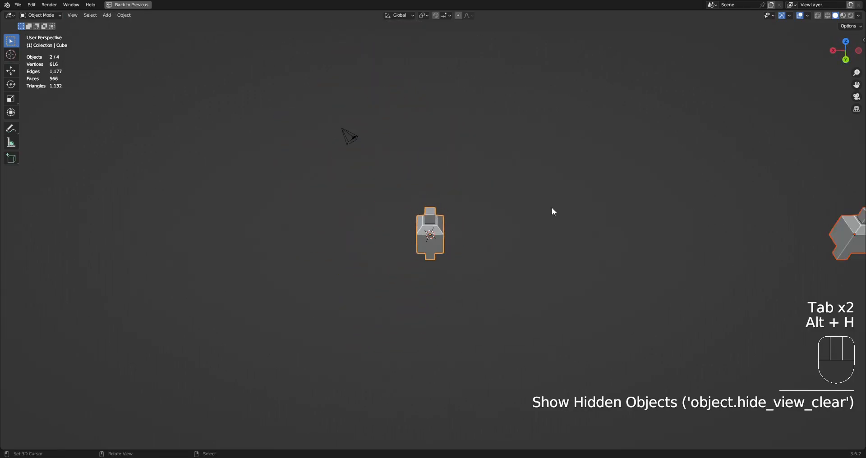
Delete the duplicate object standing away from the original.
left_click(431, 225)
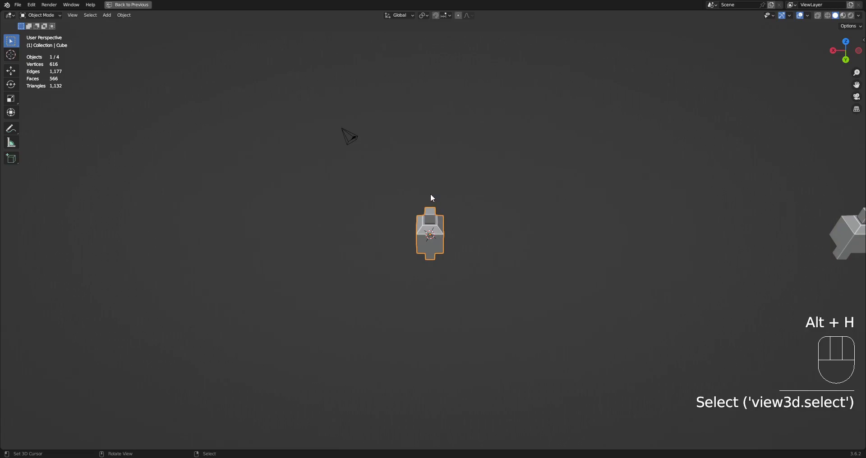
middle_click_drag(432, 258, 434, 206)
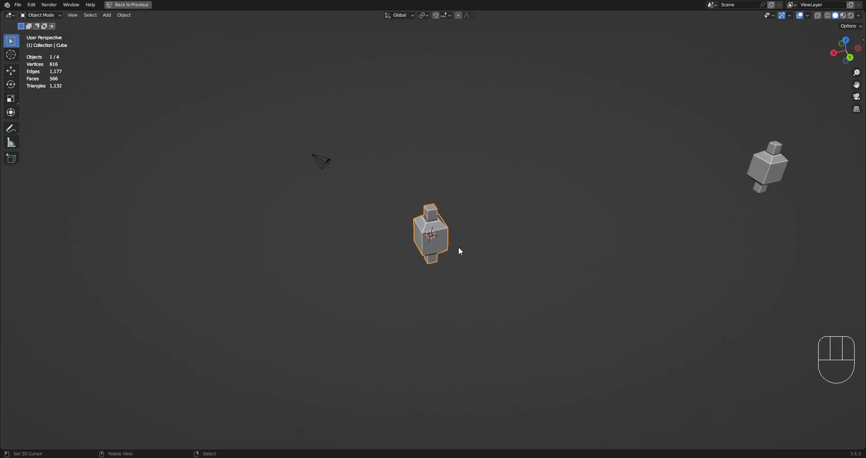
left_click(777, 165)
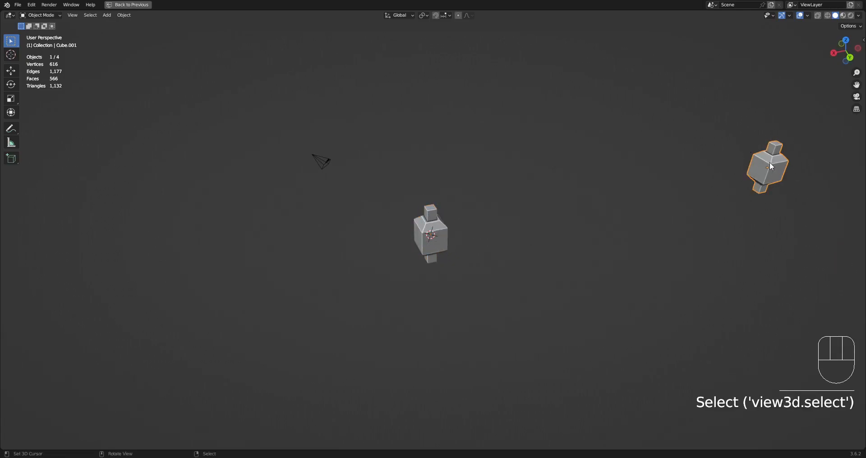
key("shift+ctrl")
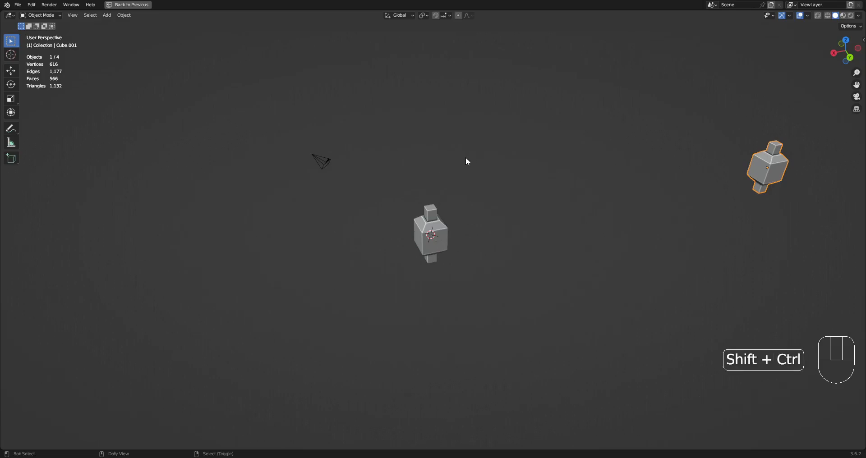
key("ctrl+shift+s")
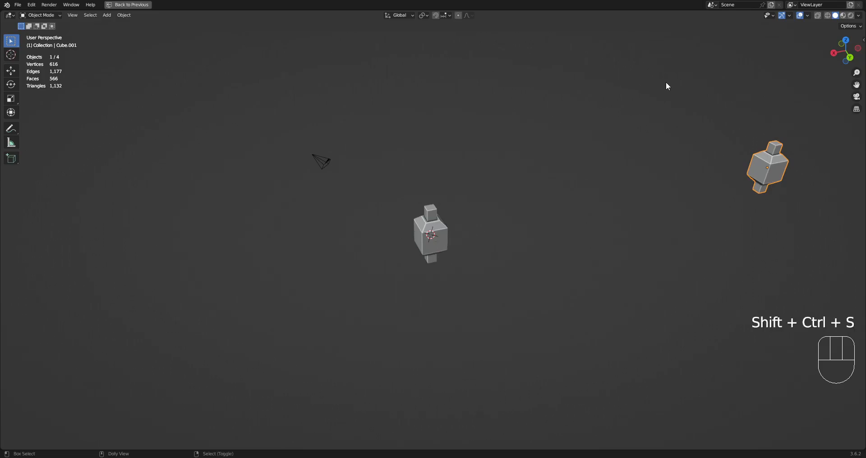
left_click(771, 161)
key("x")
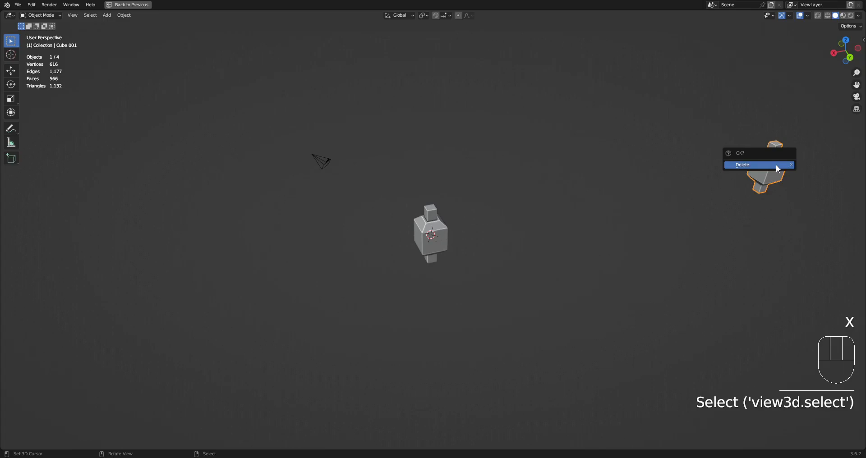
left_click(776, 164)
Examine the original object's base mesh in Edit Mode and Object Mode and look over the Random Flow operators.
scroll(762, 164, "up", 5)
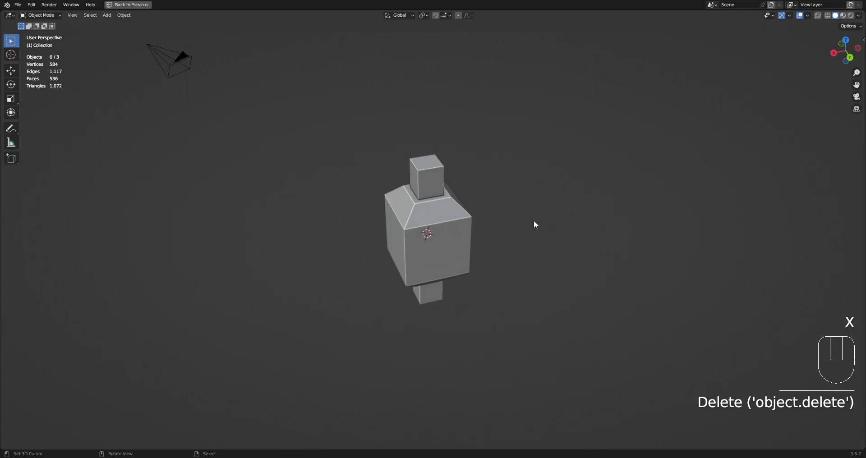
scroll(525, 211, "up", 6)
left_click(440, 216)
scroll(542, 219, "down", 4)
key("Tab")
middle_click_drag(542, 219, 490, 212)
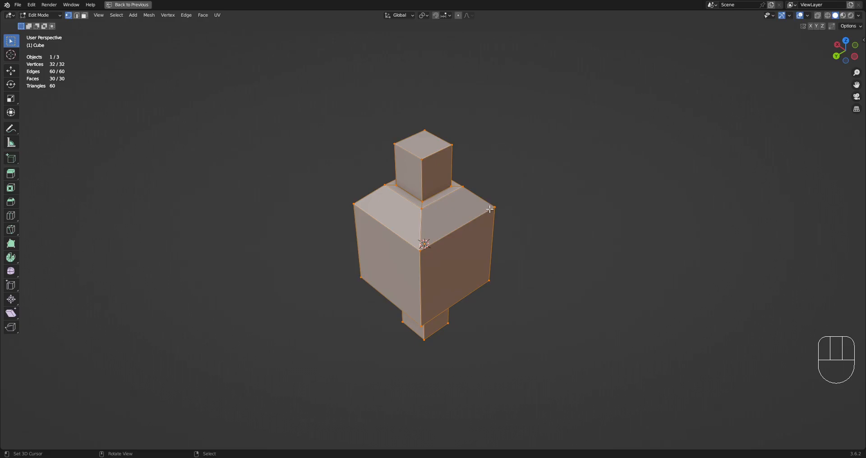
key("Tab")
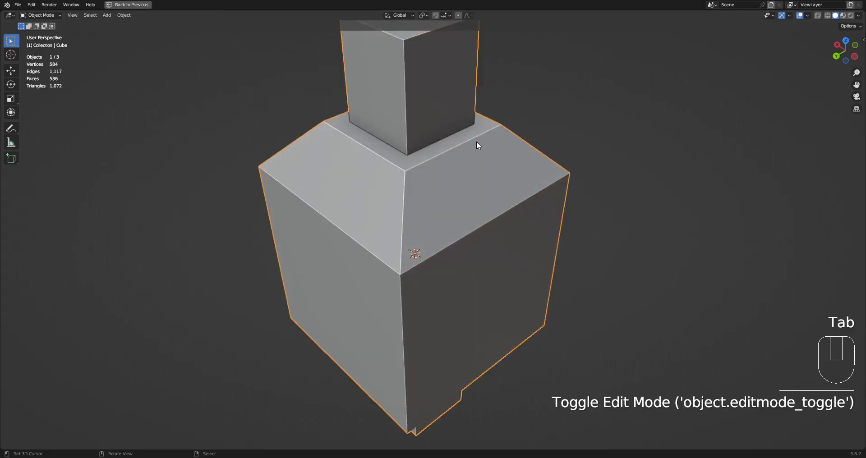
key("shift+q")
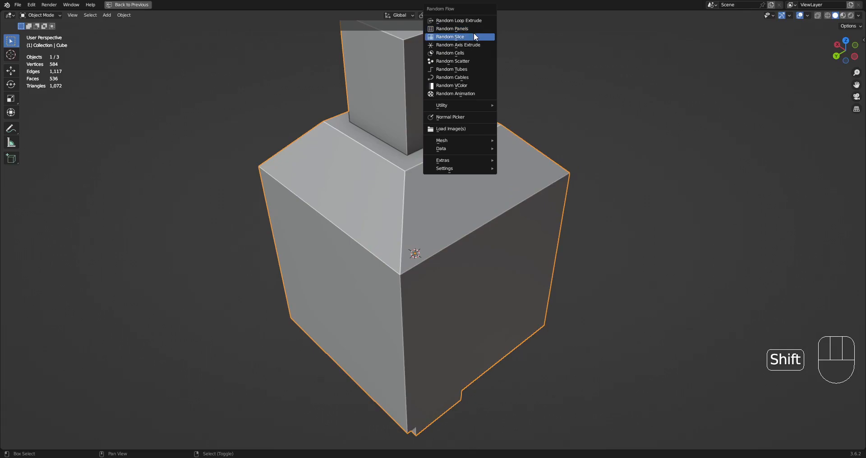
mouse_move(463, 106)
scroll(265, 202, "down", 4)
key("Tab")
key("Tab")
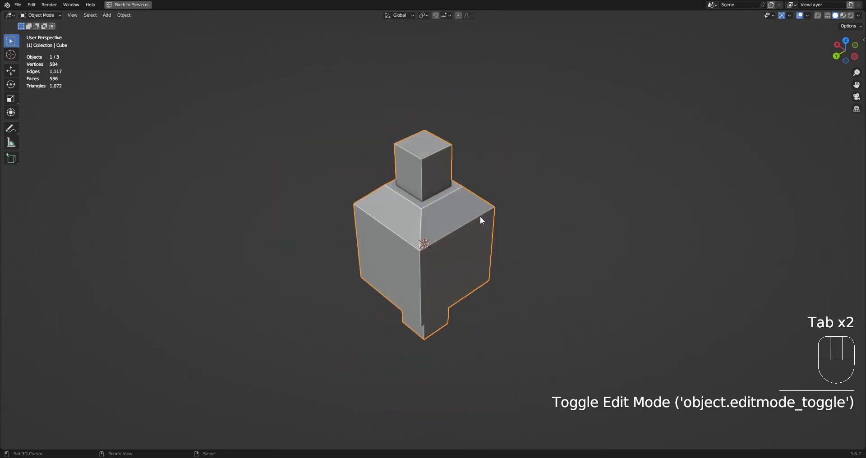
Delete the remaining mesh objects from the scene.
key("x")
key("Tab")
key("Tab")
key("x")
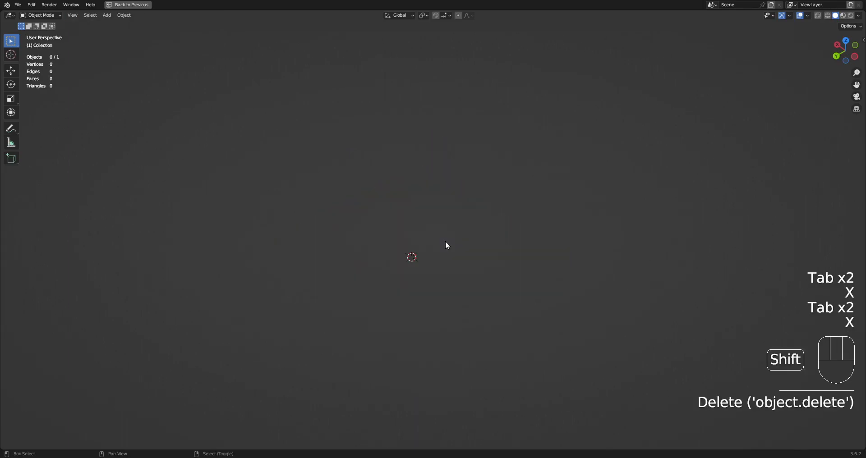
Add a plane to the empty scene and check its geometry in Edit Mode.
key("shift+a")
mouse_move(446, 241)
left_click(491, 256)
key("Tab")
middle_click_drag(472, 268, 498, 210)
scroll(498, 210, "up", 3)
key("Tab")
scroll(496, 144, "up", 1)
key("Tab")
key("Tab")
key("Tab")
key("Tab")
Run Random Panels on the plane and set the panel type to Inset.
key("shift+q")
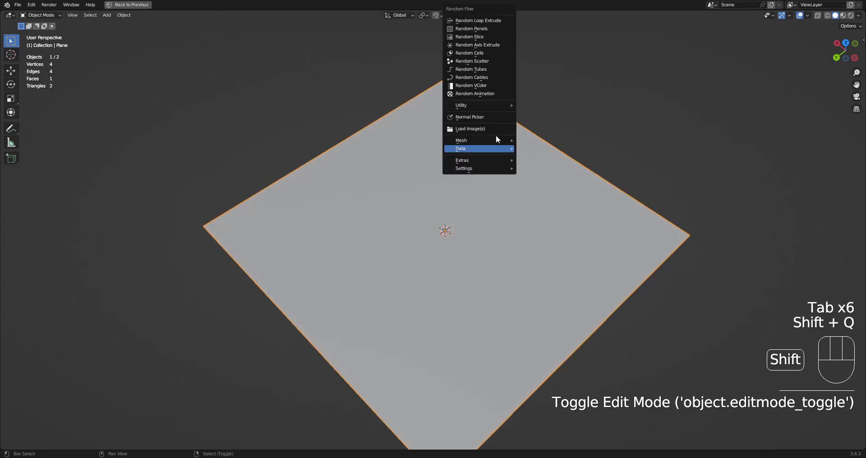
left_click(490, 30)
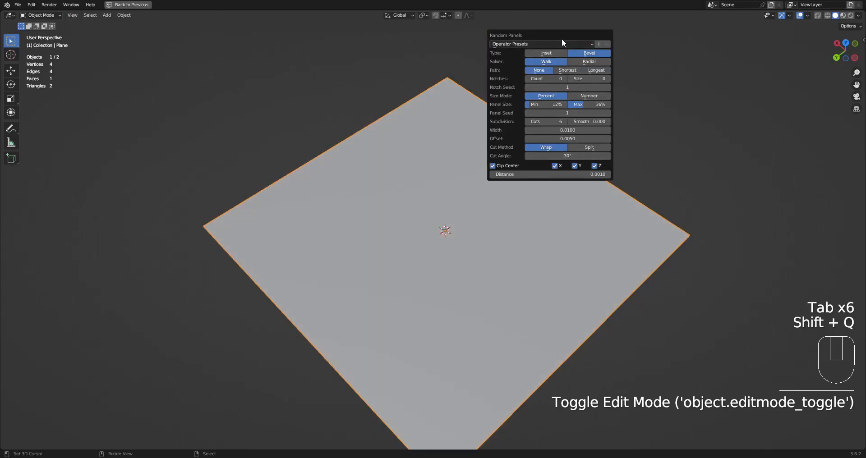
left_click_drag(562, 39, 645, 147)
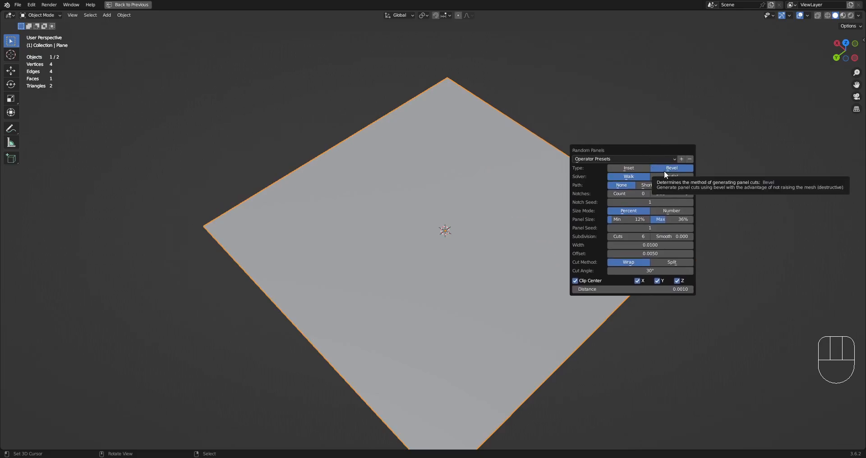
left_click(646, 168)
left_click_drag(642, 151, 654, 69)
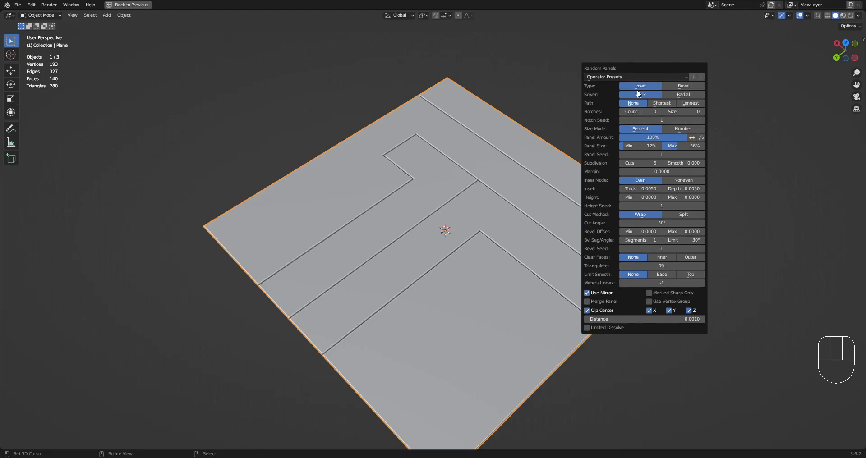
Compare the Bevel and Inset panel types on the plane by switching between them, finishing on Inset.
left_click(692, 87)
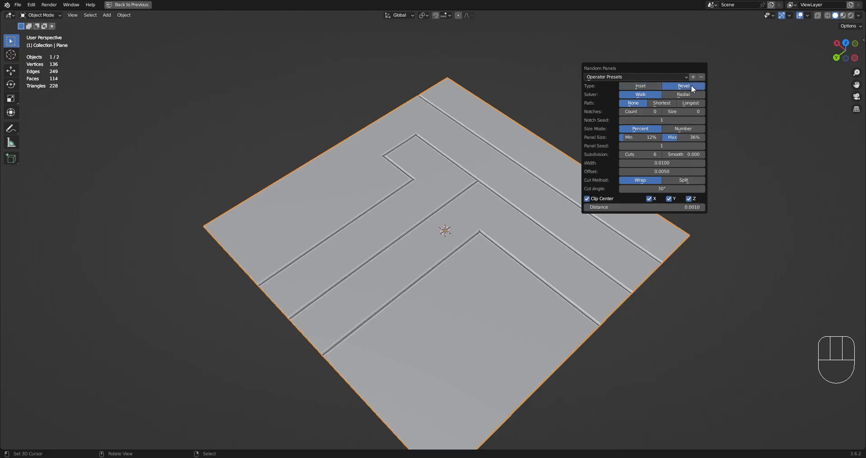
left_click(647, 86)
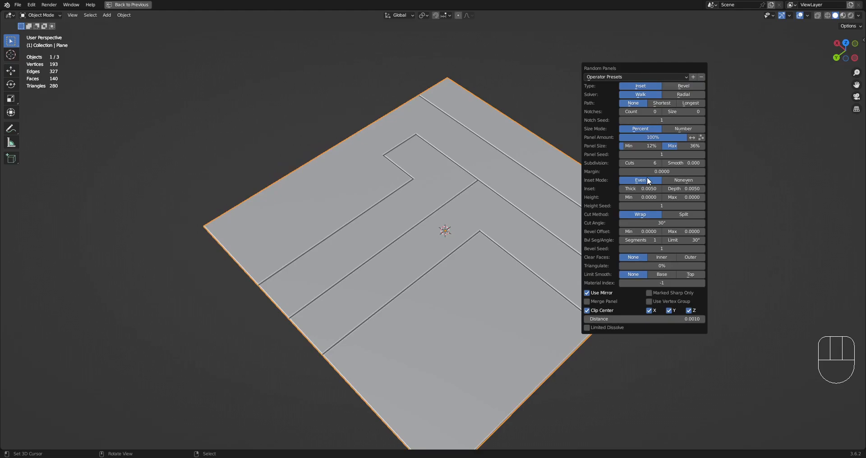
left_click(678, 88)
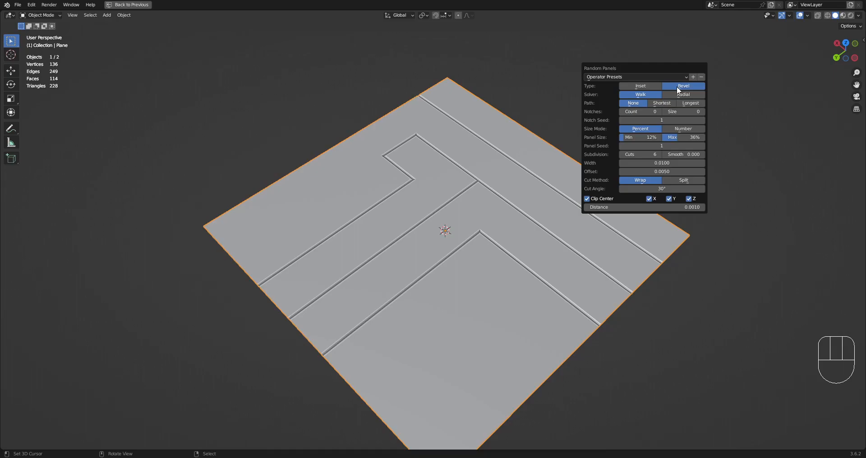
left_click(658, 85)
left_click(670, 86)
left_click(648, 85)
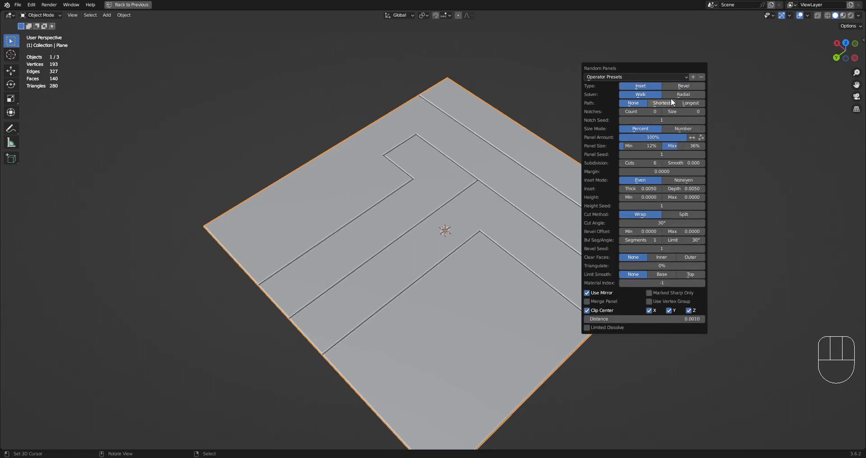
left_click(679, 86)
left_click(650, 84)
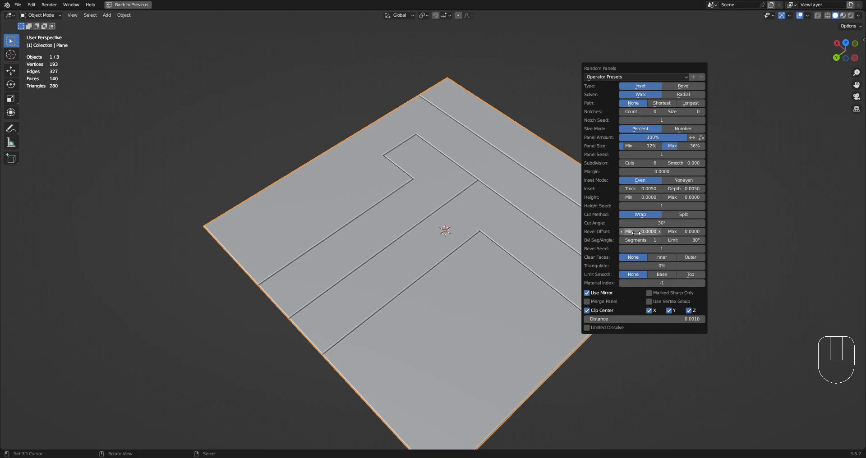
Set the Inset panels' bevel offset to Min 0.0350 and Max 0.0270, and switch the panel type to Bevel.
mouse_move(639, 234)
left_mouse_down()
mouse_move(693, 231)
mouse_move(638, 232)
left_mouse_up()
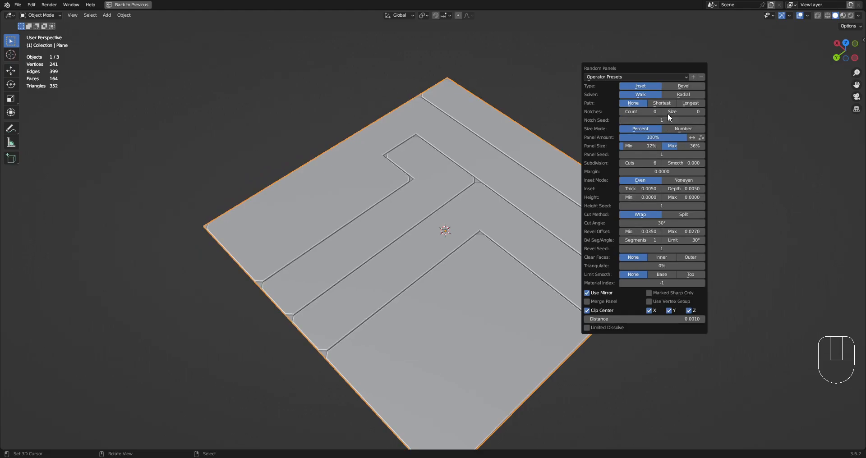
left_click(675, 85)
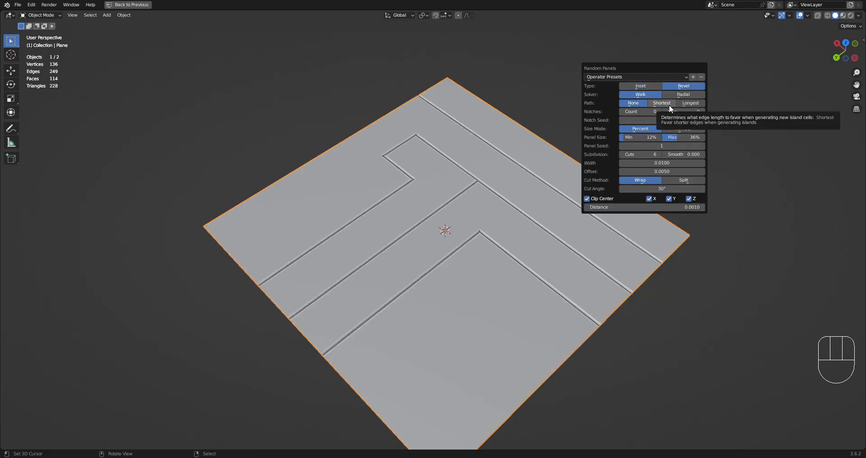
Delete the paneled plane and add a new plane in its place.
key("Tab")
key("Tab")
key("x")
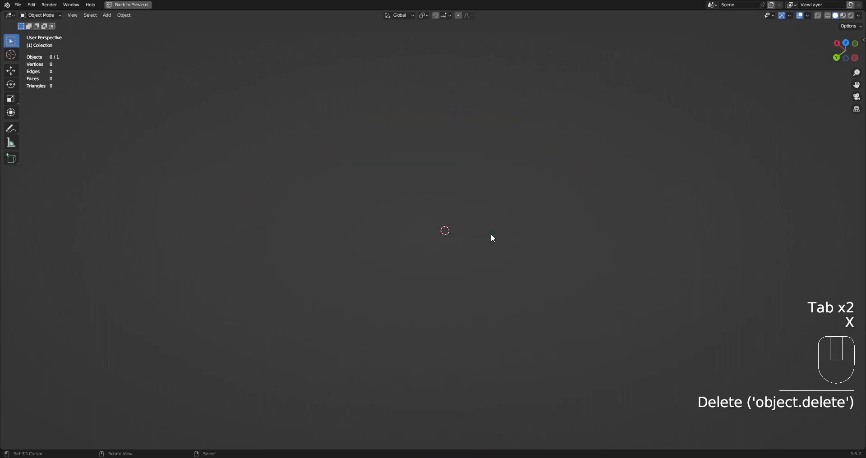
key("shift+a")
left_click(511, 219)
Subdivide the new plane three times in Edit Mode.
key("Tab")
key("w")
left_click(507, 234)
key("w")
left_click(507, 234)
key("w")
left_click(508, 233)
middle_click_drag(508, 233, 431, 197)
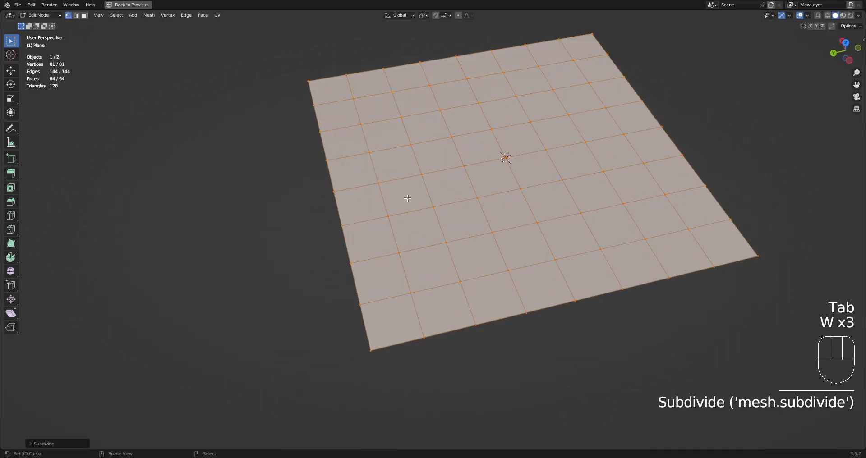
Select two adjacent faces at the plane's outer border and inset them individually by about 0.012 m.
key("3")
right_click(361, 204)
right_click(411, 203, "shift")
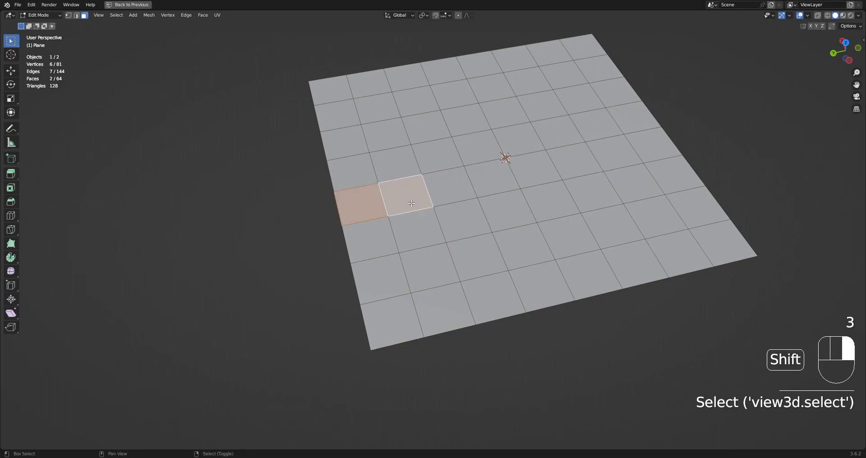
scroll(411, 203, "up", 4)
key("i")
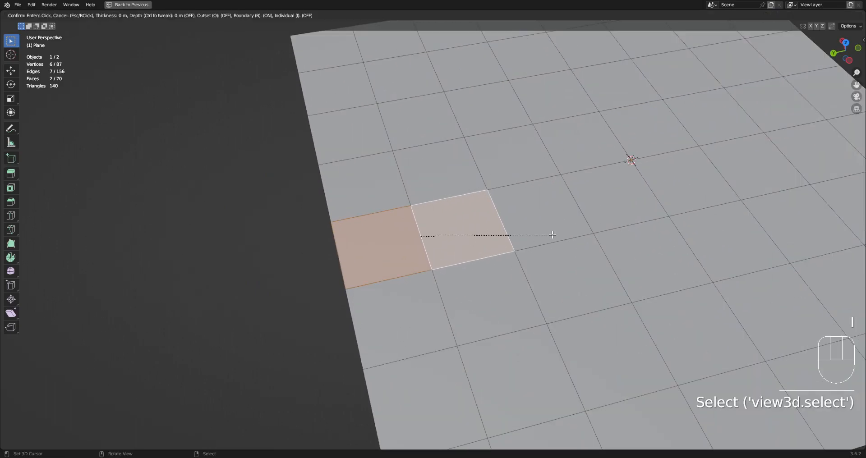
left_click(548, 234)
key("ctrl+z")
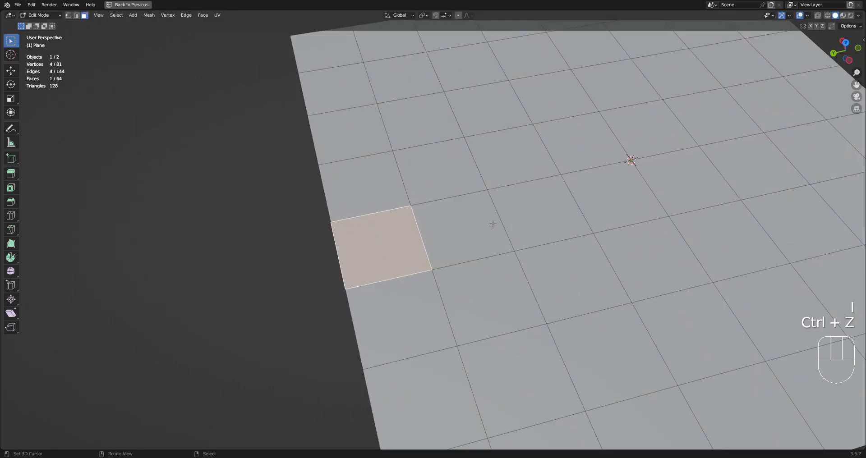
key("i")
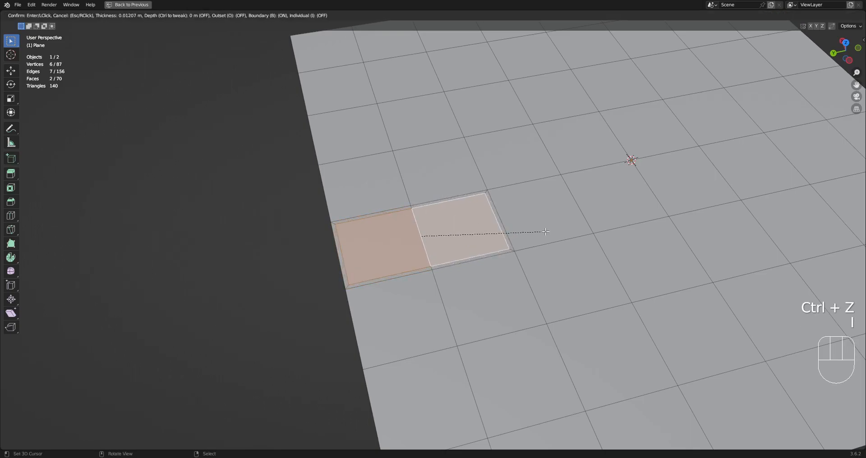
left_click(545, 231)
Raise the two inset faces along their normals with Shrink/Fatten and view the raised panels in Object Mode.
key("alt+s")
left_click(546, 230)
scroll(510, 214, "down", 3)
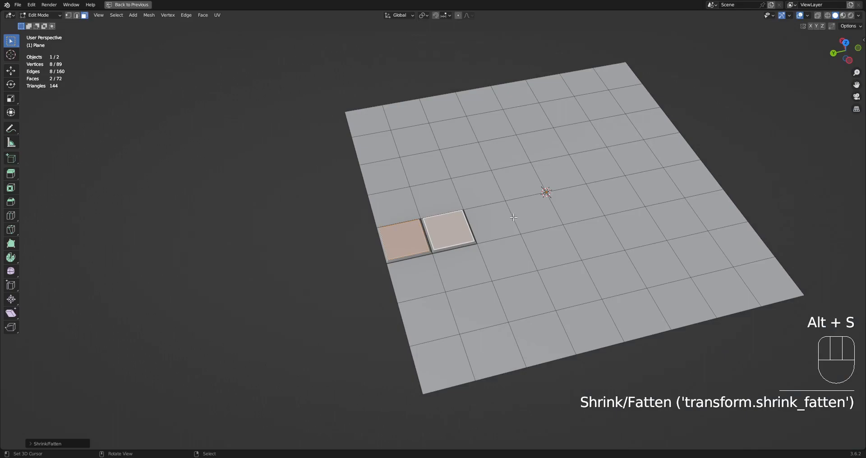
scroll(513, 217, "up", 4)
key("Tab")
middle_click_drag(394, 197, 523, 222)
scroll(459, 240, "down", 4)
Bevel one interior edge of the subdivided plane about 0.015 m wide with two segments.
key("Tab")
scroll(523, 243, "up", 2)
key("2")
right_click(521, 265)
middle_click_drag(585, 259, 522, 241, "shift")
scroll(522, 241, "up", 1)
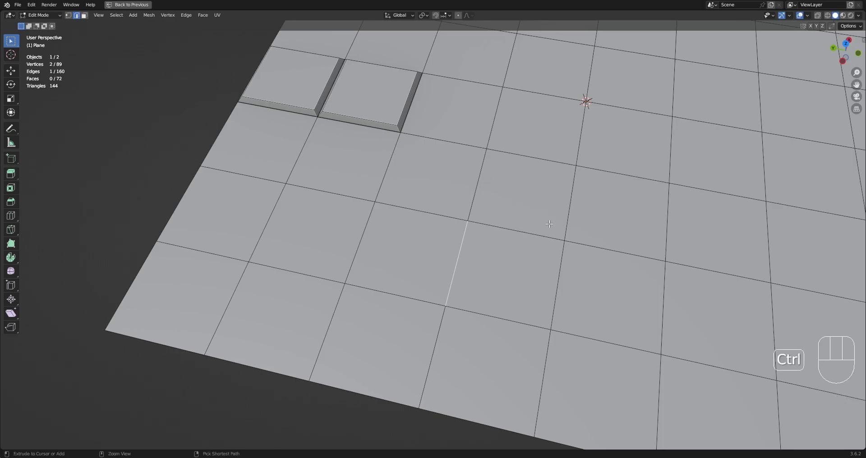
key("ctrl+b")
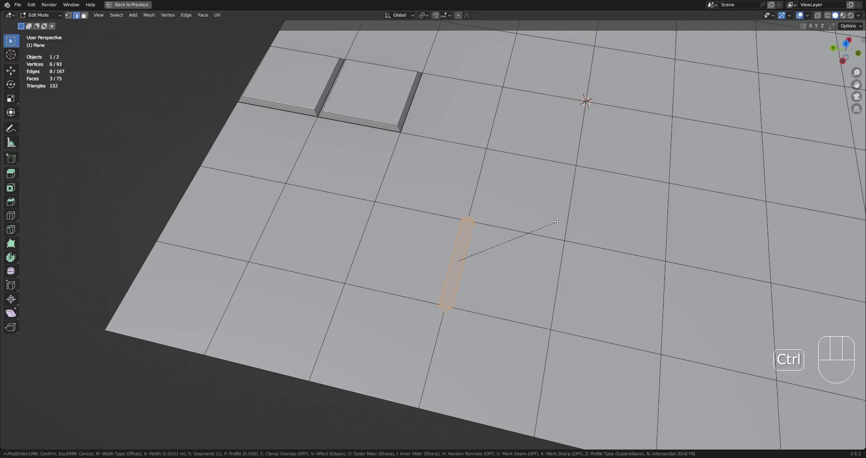
left_click(557, 222)
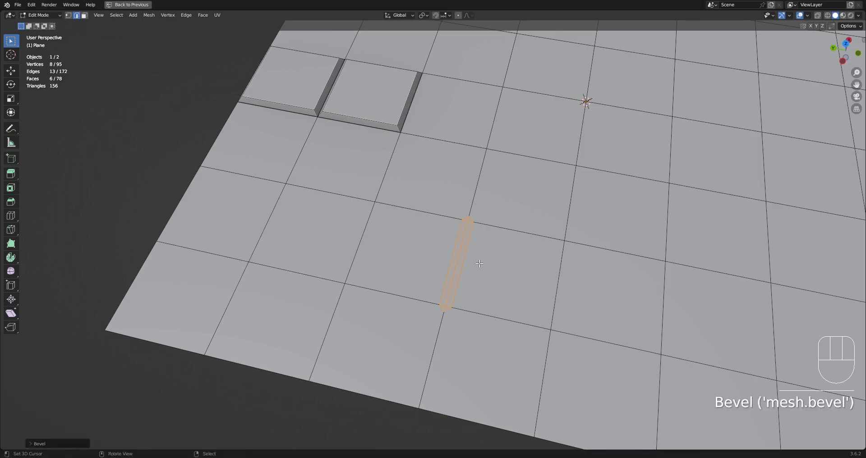
Sink the bevel's centre edge about 0.013 m with Shrink/Fatten to form a groove, and view it in Object Mode.
key("2")
right_click(460, 242)
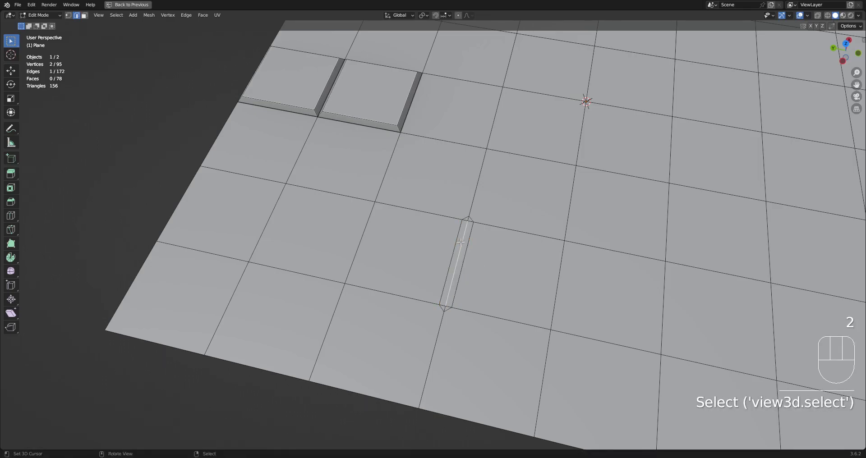
middle_click_drag(460, 242, 523, 204)
scroll(523, 204, "up", 5)
scroll(523, 204, "up", 3)
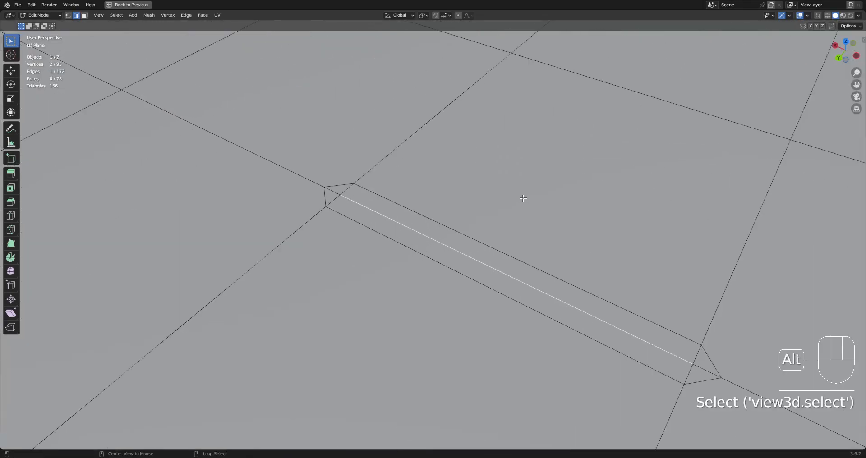
key("alt+s")
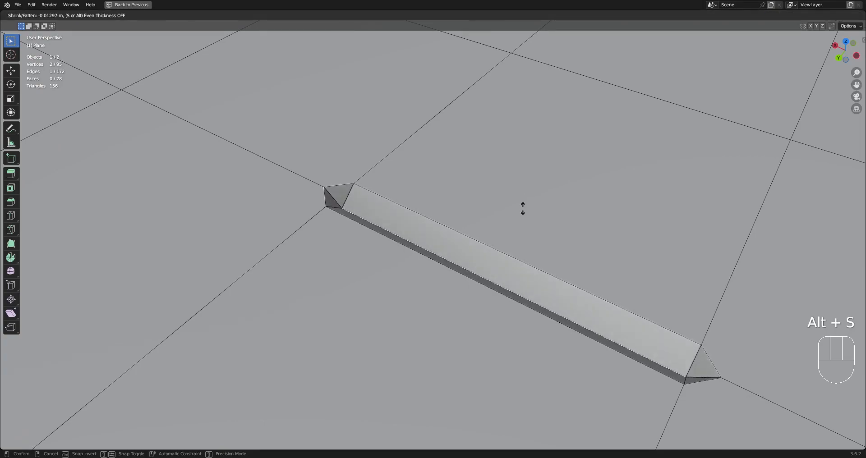
left_click(522, 208)
key("Tab")
scroll(523, 208, "down", 5)
middle_click_drag(523, 208, 492, 241)
scroll(460, 273, "down", 6)
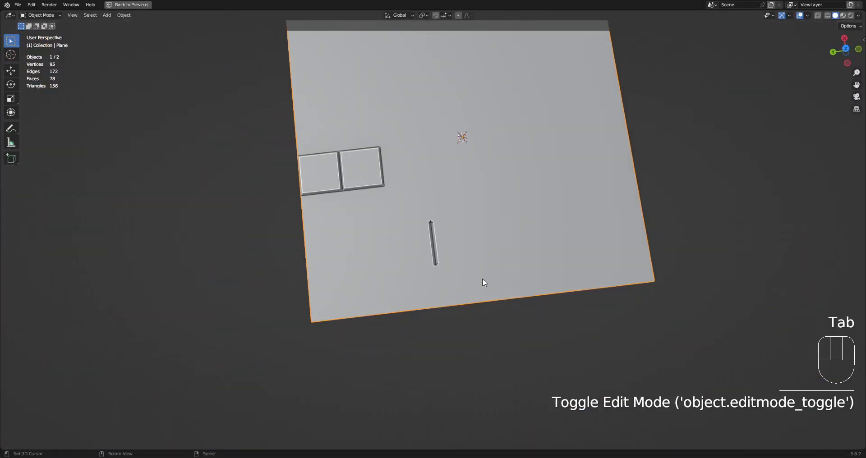
Compare the raised inset panels with the bevelled groove in Edit Mode and Object Mode, including the top view.
key("Tab")
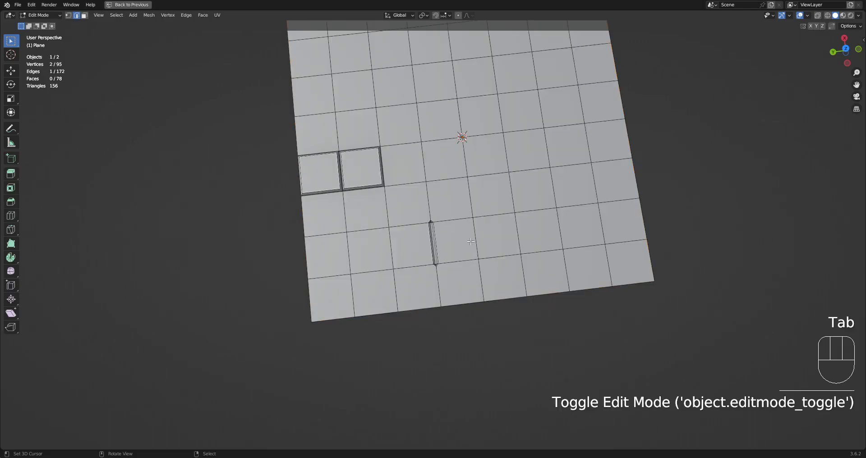
scroll(470, 243, "up", 5)
middle_click_drag(471, 243, 452, 257)
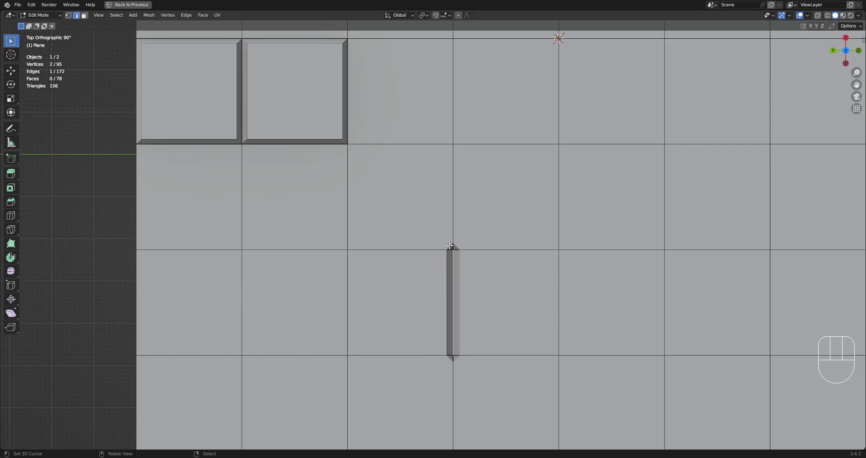
scroll(449, 244, "down", 5)
middle_click_drag(447, 234, 436, 215)
key("Tab")
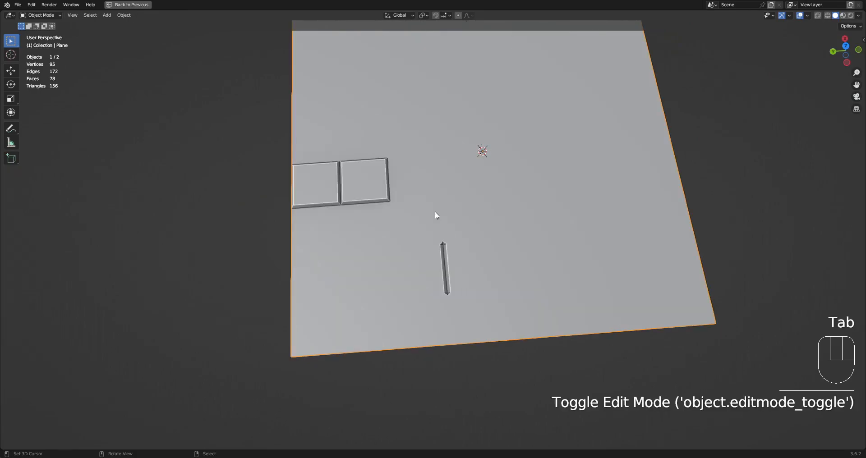
left_click(538, 151)
key("Tab")
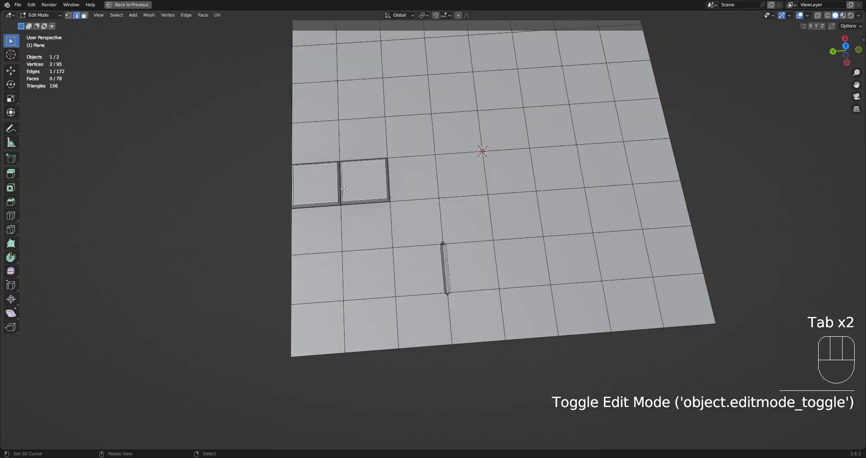
key("Tab")
scroll(451, 262, "down", 4)
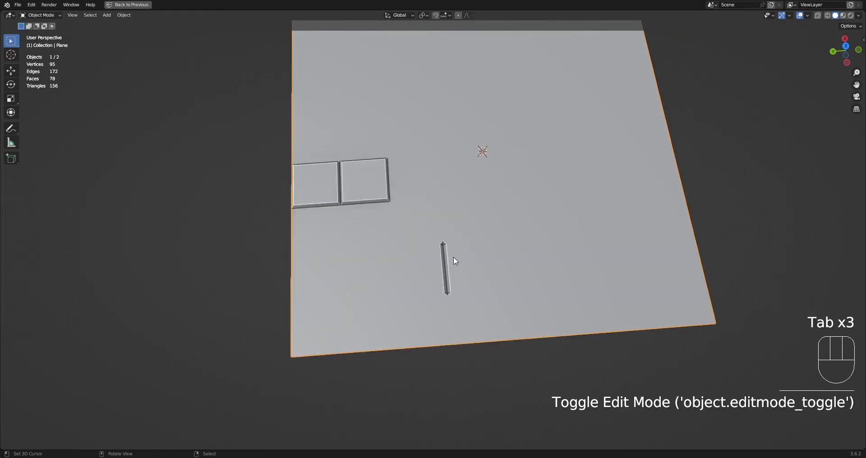
Delete the panelled plane and add a new plane in its place.
key("x")
key("shift+a")
mouse_move(439, 201)
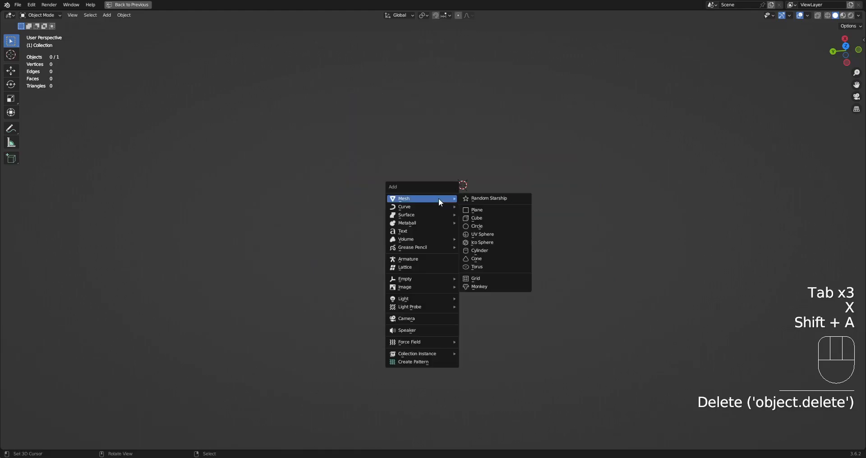
left_click(472, 210)
key("Tab")
mouse_move(472, 209)
middle_mouse_down()
mouse_move(535, 189)
mouse_move(502, 220)
mouse_move(501, 211)
mouse_move(401, 221)
mouse_move(466, 220)
middle_mouse_up()
key("Tab")
scroll(399, 219, "down", 4)
scroll(465, 220, "up", 3)
Extrude the new plane's face downward in Edit Mode to form a solid block.
key("Tab")
middle_click_drag(481, 269, 486, 186)
key("e")
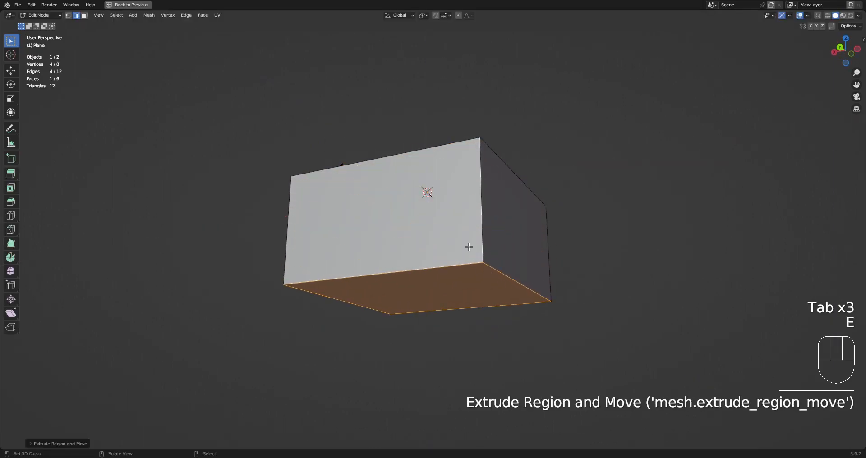
left_click(489, 273)
Add a centred loop cut through the block and extrude one half of its underside downward.
key("ctrl+r")
left_click(391, 261)
right_click(391, 262)
key("3")
left_click(381, 285)
key("e")
middle_click_drag(388, 360, 428, 247)
Shorten the extruded leg along Z, select the whole mesh and return to Object Mode.
key("g")
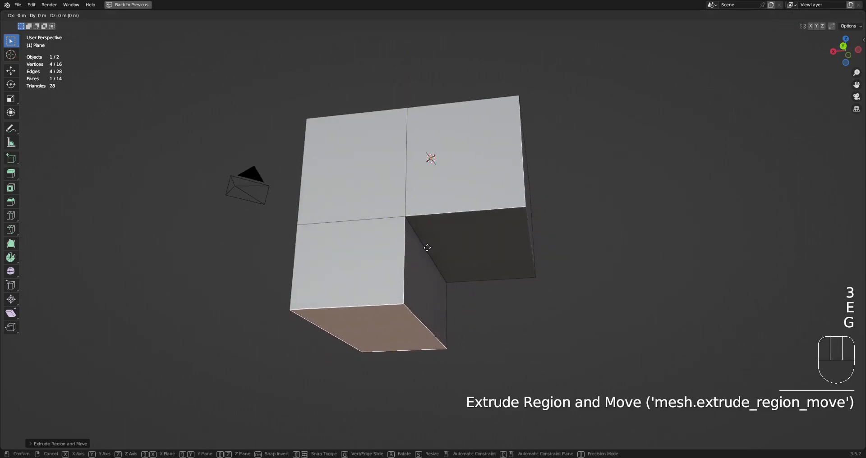
key("z")
left_click(433, 207)
key("a")
key("Tab")
middle_click_drag(513, 85, 494, 137)
Run Random Panels on the notched block with panel size from 0% to 26% and check the result in wireframe.
key("shift+q")
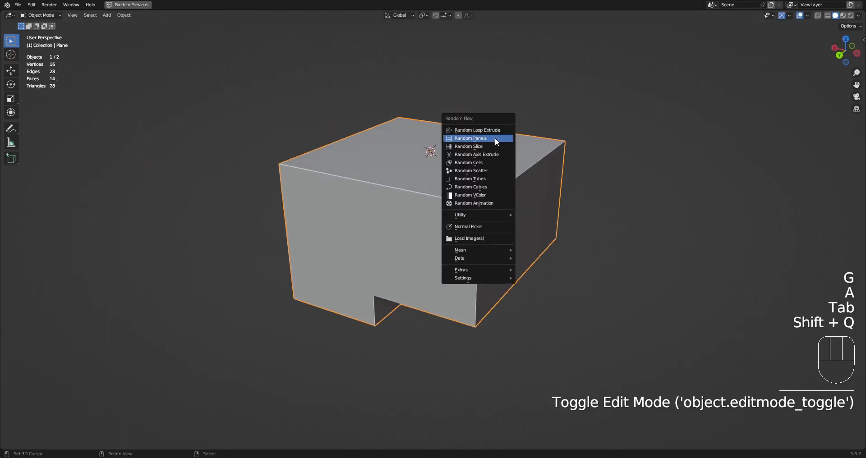
left_click(495, 139)
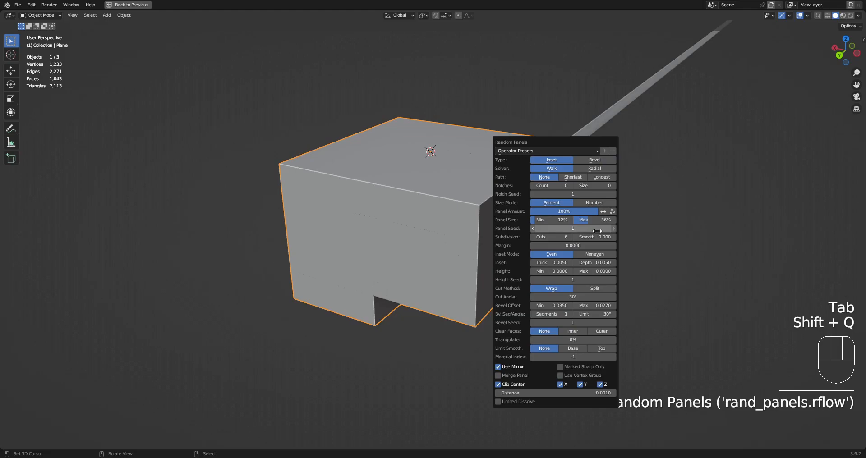
left_click_drag(594, 221, 575, 221)
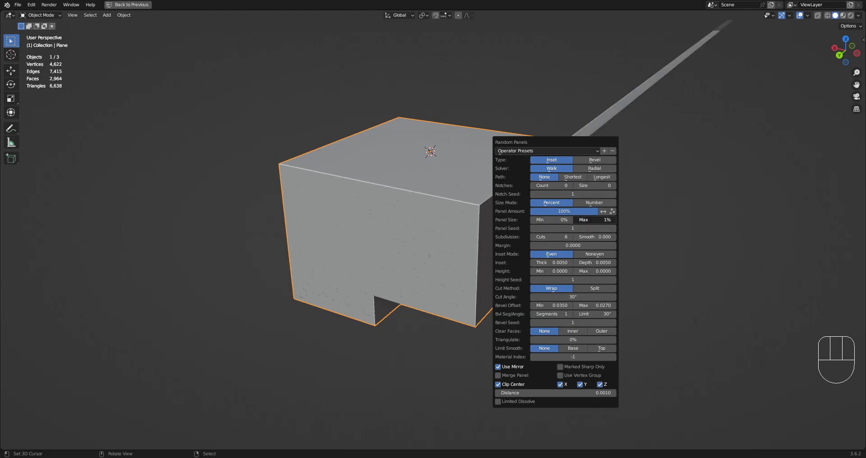
scroll(436, 221, "up", 5)
key("shift+z")
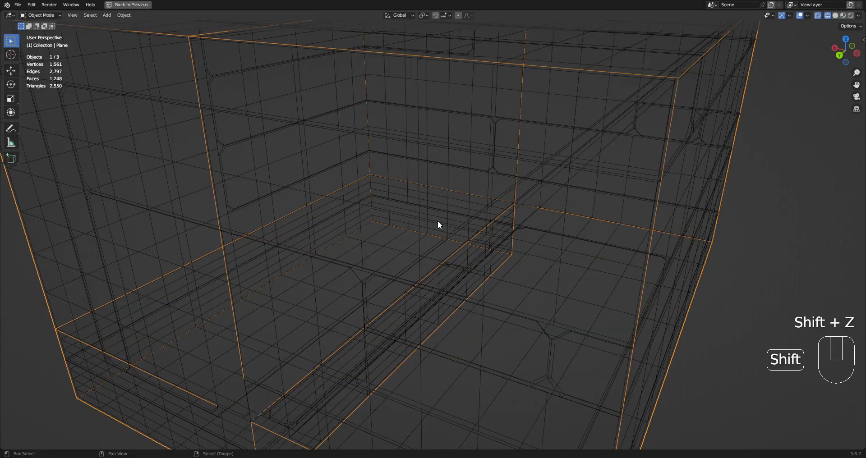
key("shift+z")
scroll(438, 212, "down", 4)
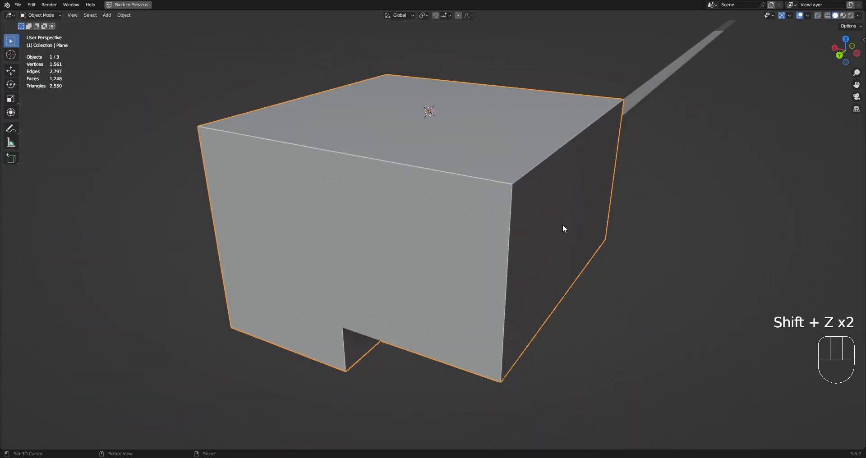
Restore the Random Panels settings to the operator defaults.
key("F9")
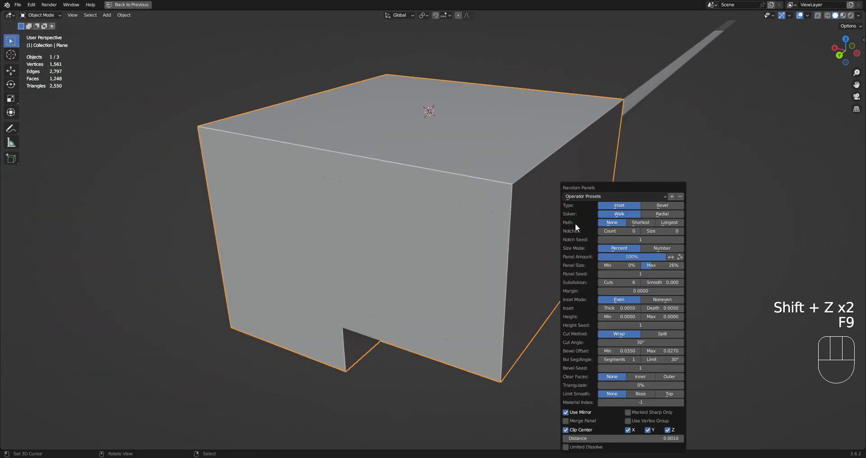
left_click(588, 196)
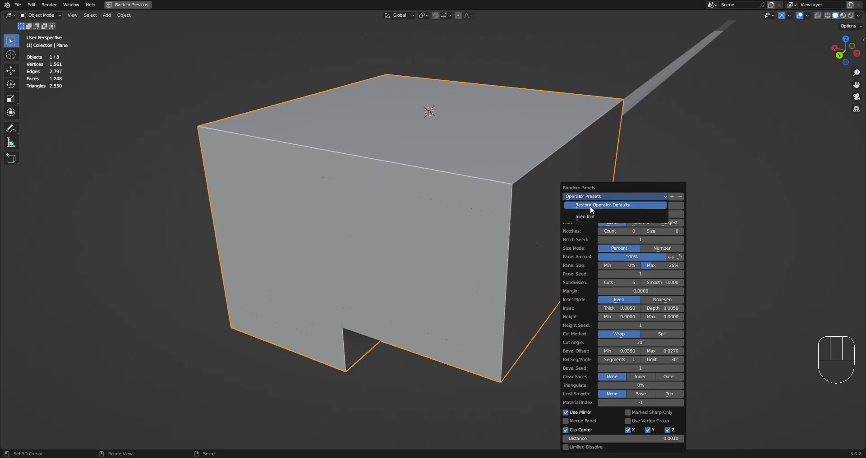
left_click(590, 207)
Correct the normals of all the block's faces in Edit Mode and return to Object Mode.
key("Tab")
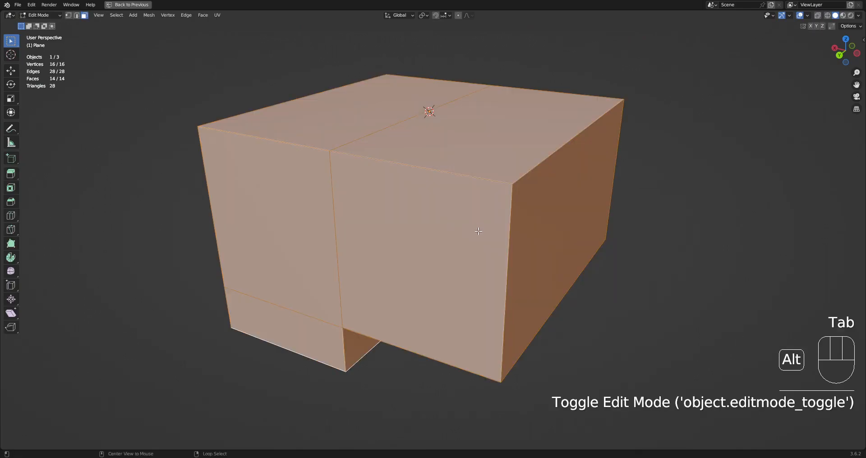
key("alt+n")
left_click(477, 229)
key("Tab")
Run Random Panels on the block again with three subdivision cuts.
key("shift+q")
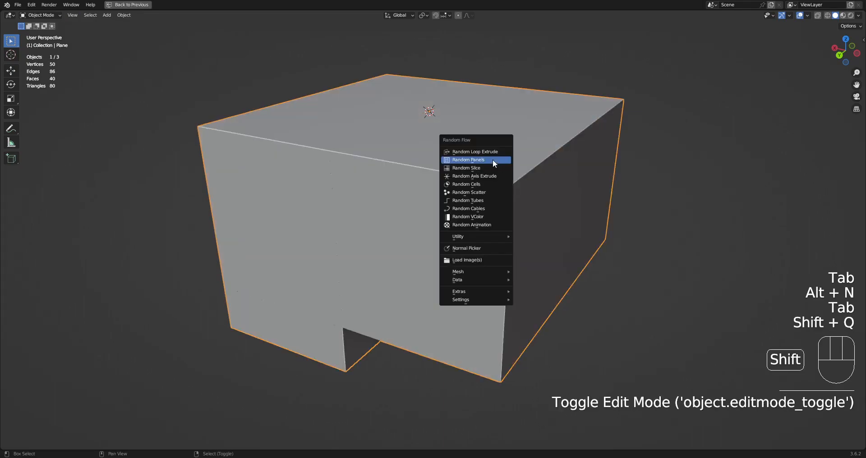
key("shift+q")
left_click(521, 131)
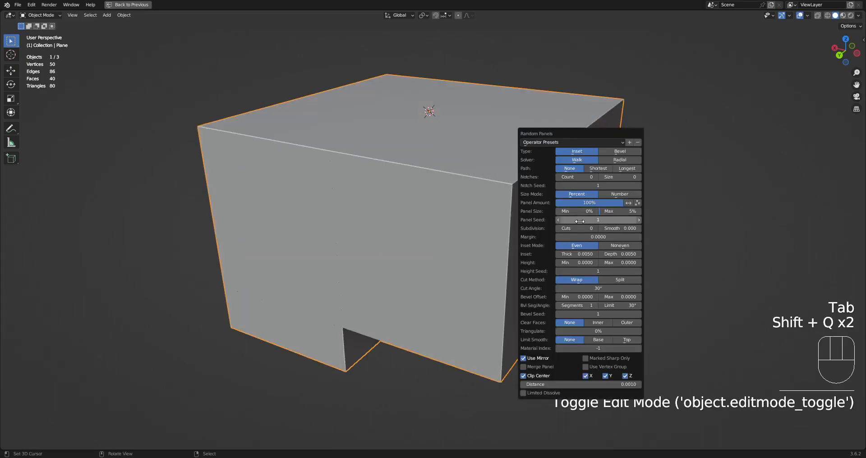
scroll(581, 228, "up", 3, "ctrl")
scroll(582, 228, "up", 2, "ctrl")
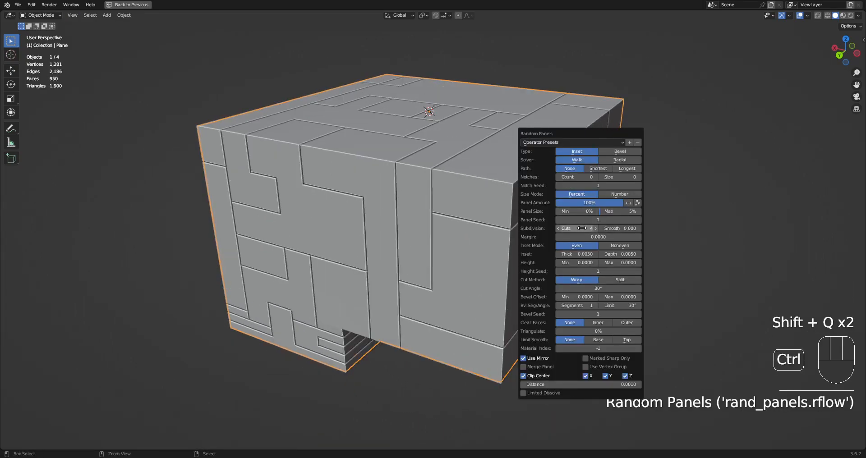
scroll(582, 228, "down", 2, "ctrl")
Examine the panelled block's underside and notched corner from several angles.
middle_click_drag(423, 328, 377, 154)
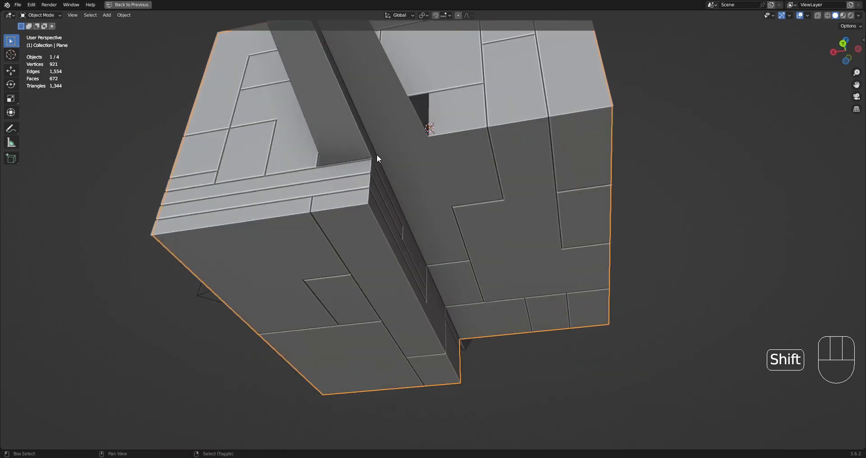
scroll(407, 202, "up", 1)
middle_click_drag(408, 202, 421, 212, "shift")
scroll(420, 213, "up", 2)
scroll(408, 203, "down", 9)
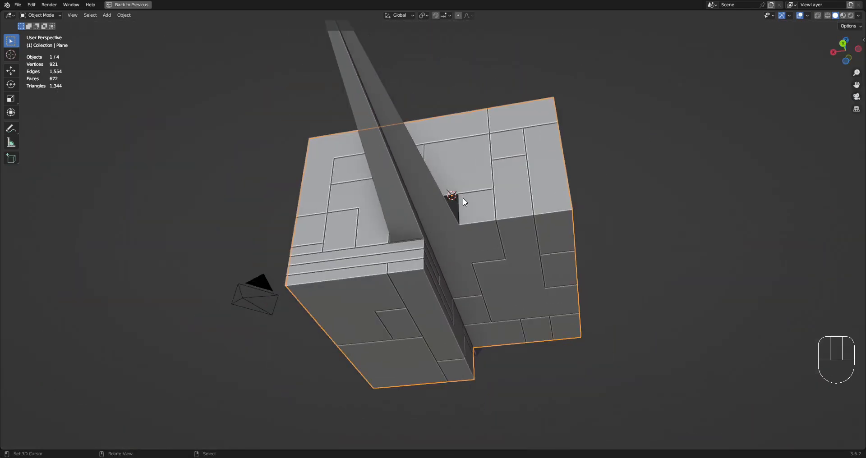
middle_click_drag(393, 141, 376, 220)
scroll(440, 217, "up", 4)
middle_click_drag(444, 216, 405, 235)
Compare the Noneven and Even inset modes on the block's panels, ending with Even.
key("F9")
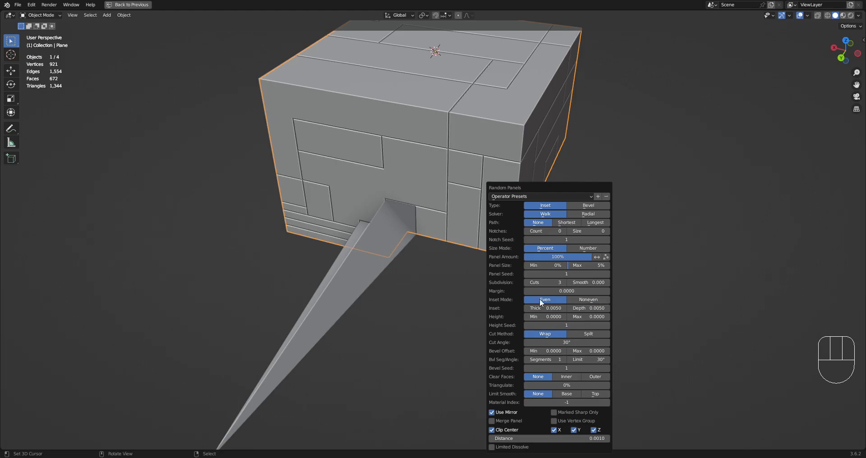
left_click(588, 300)
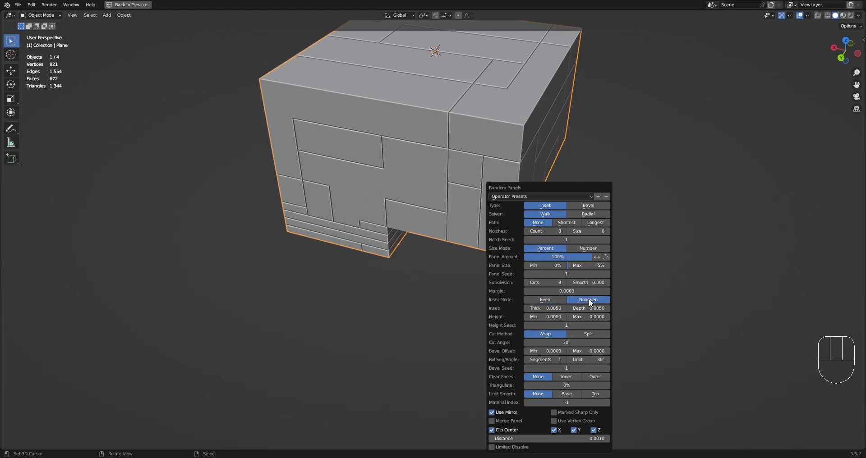
left_click(557, 300)
left_click(589, 299)
left_click(554, 300)
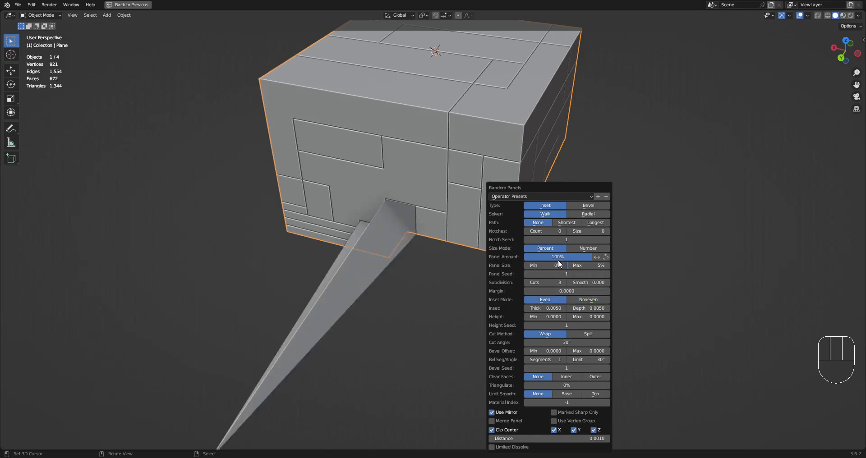
Change the panel type to Bevel and inspect the block's notched corner.
left_click(585, 205)
middle_click_drag(279, 267, 444, 233)
scroll(446, 234, "up", 4)
middle_click_drag(512, 232, 487, 231)
scroll(586, 206, "down", 1)
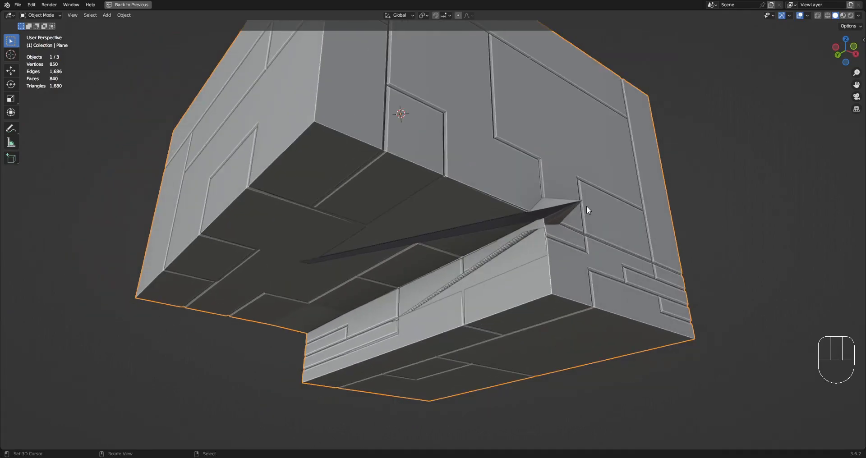
Cycle the bevel panel layout by raising the panel seed to 9.
key("F9")
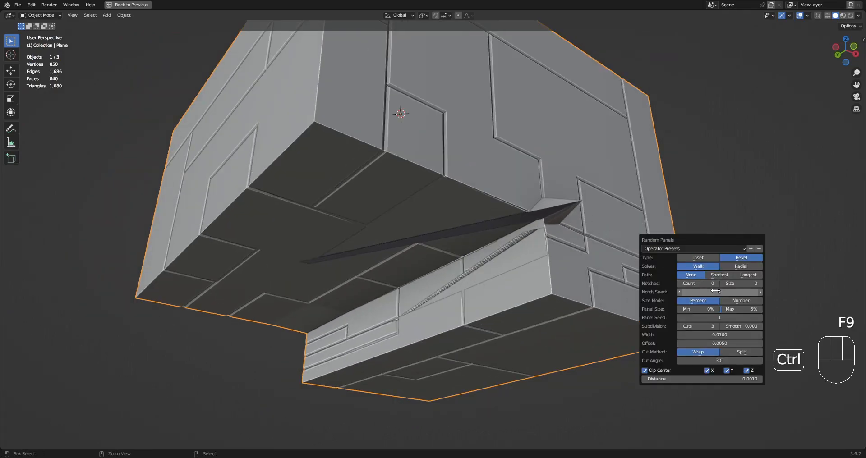
scroll(719, 318, "up", 3, "ctrl")
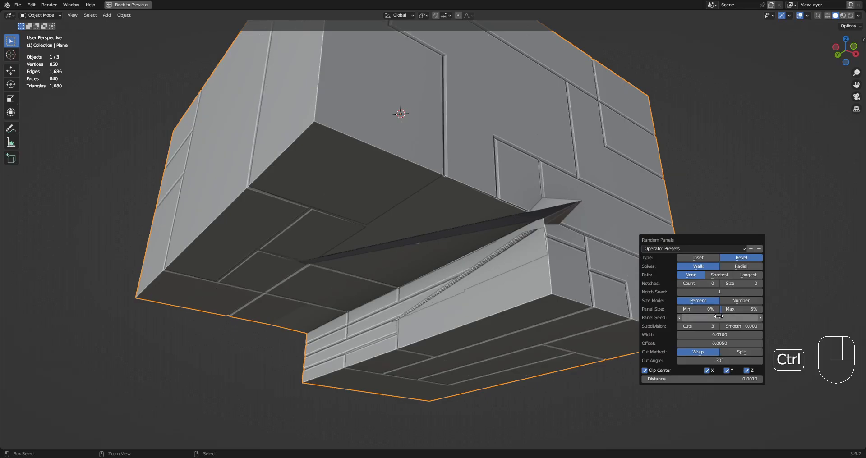
scroll(718, 318, "up", 4, "ctrl")
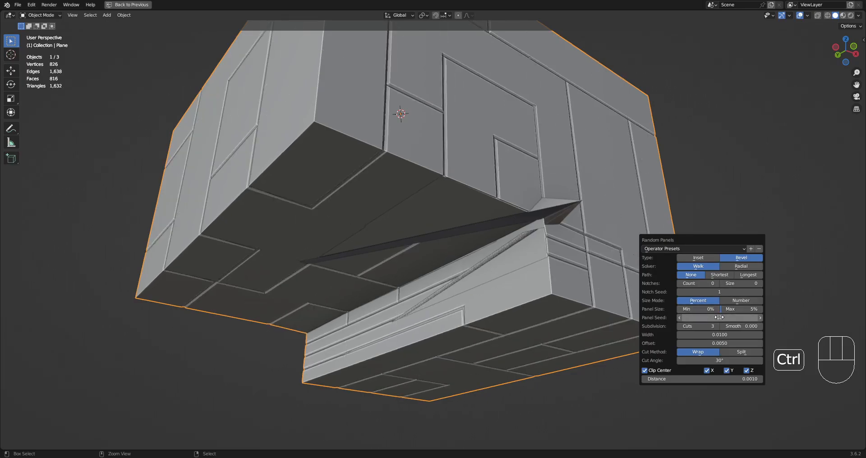
scroll(718, 318, "up", 3, "ctrl")
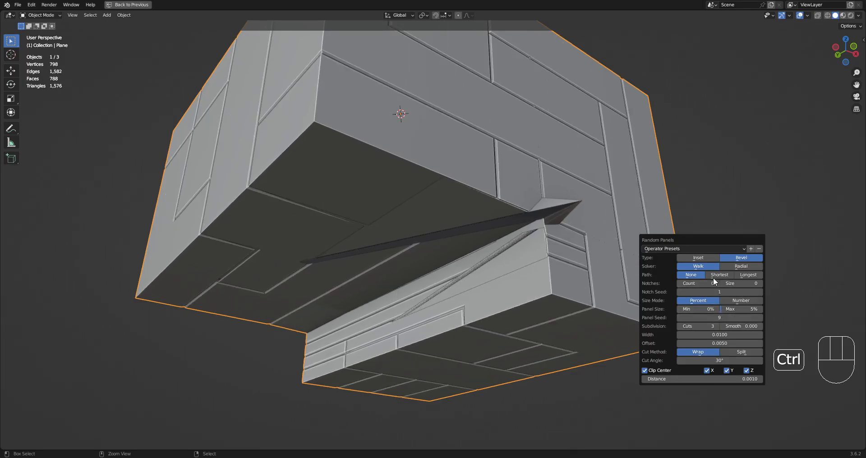
Switch the panel type between Inset and Bevel, ending with Inset, and undo the Random Panels operation.
left_click(707, 258)
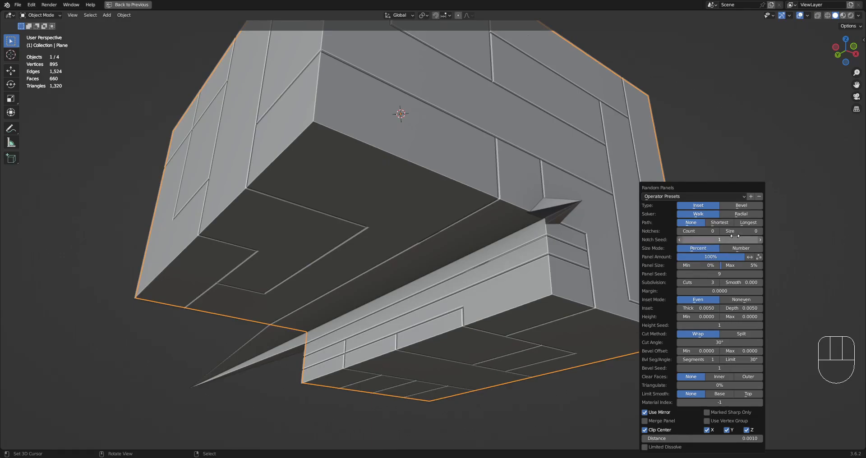
left_click(737, 204)
left_click(699, 205)
key("ctrl+z")
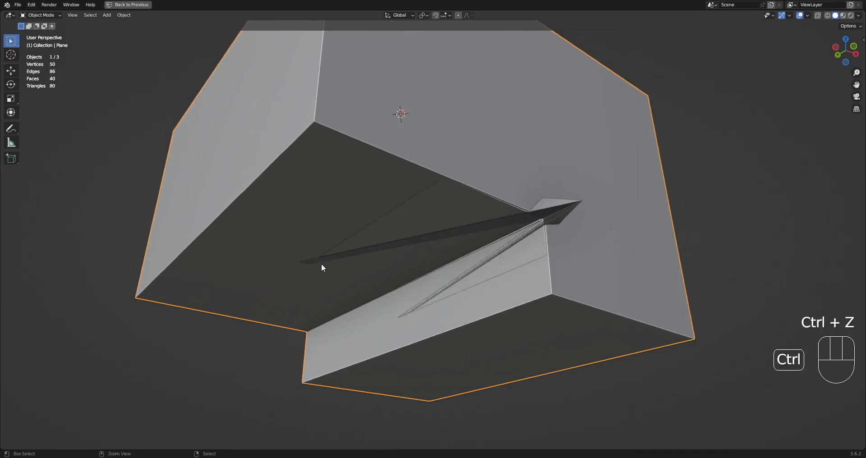
key("Tab")
middle_click_drag(325, 257, 479, 272)
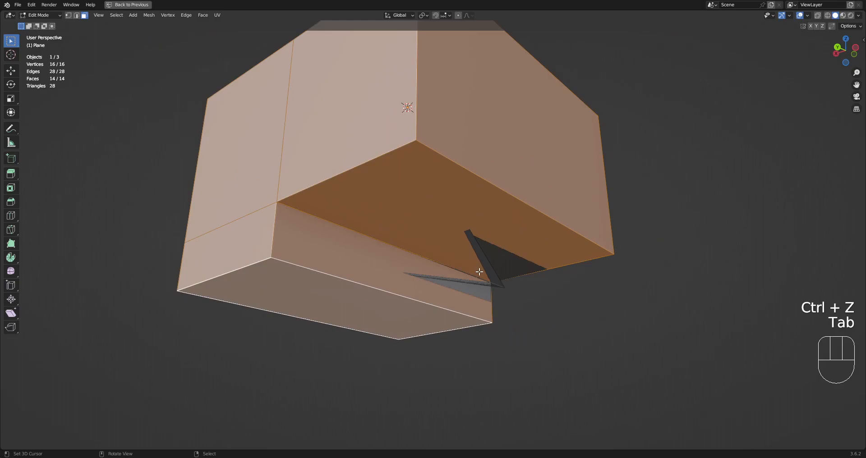
key("Tab")
scroll(480, 277, "down", 4)
key("h")
key("ctrl+z")
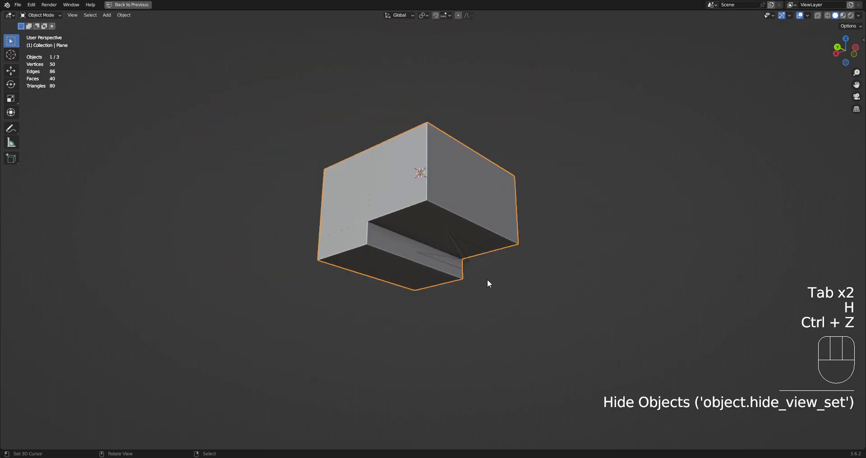
key("g")
right_click(368, 242)
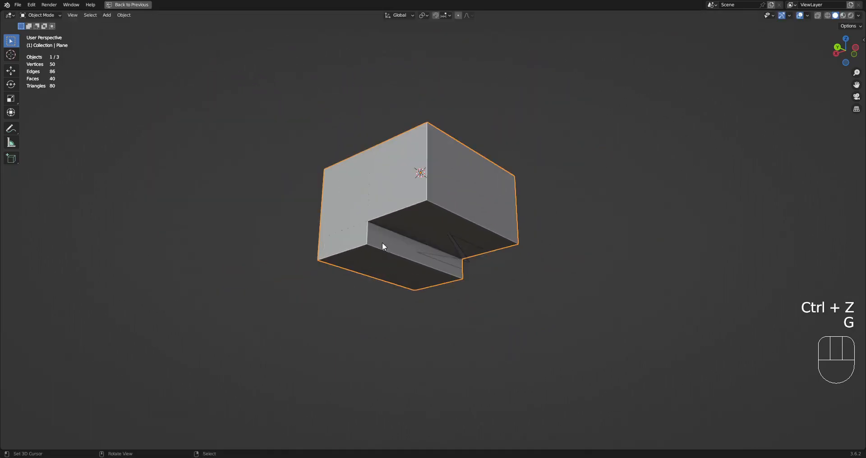
Delete the leftover panelled copy of the block and select the plain notched block.
left_click(450, 234)
key("x")
key("x")
left_click(524, 256)
left_click(461, 221)
key("Tab")
key("Tab")
scroll(493, 191, "up", 3)
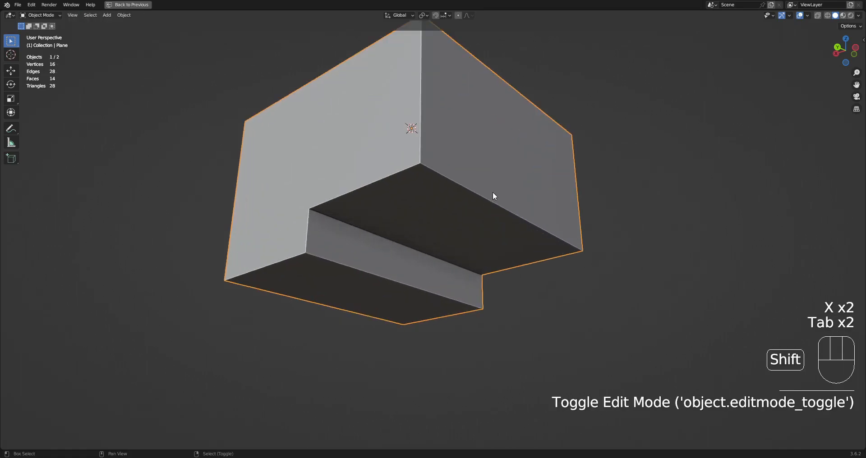
Run Random Panels on the notched block with more subdivision cuts and the Bevel type.
key("shift+q")
scroll(561, 281, "up", 2, "ctrl")
scroll(561, 282, "up", 5, "ctrl")
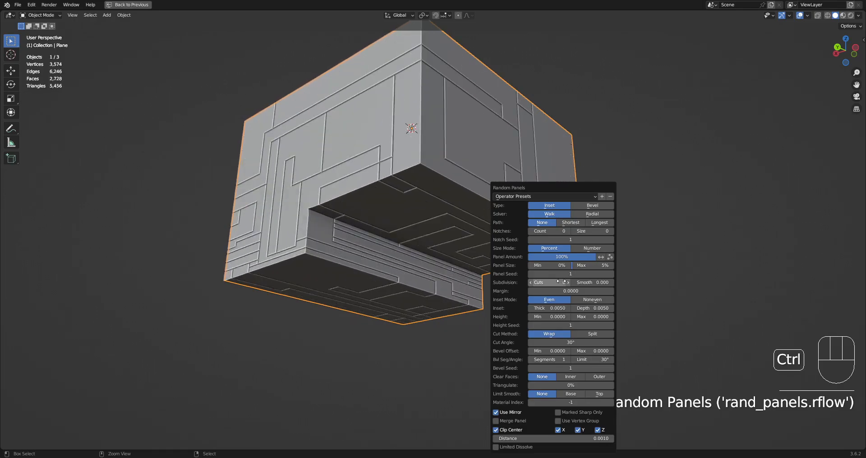
scroll(561, 281, "up", 1, "ctrl")
left_click(581, 206)
Examine the panel grooves on the block's underside and around the notched corner.
middle_click_drag(242, 295, 495, 269)
scroll(418, 267, "up", 5)
scroll(421, 280, "up", 6)
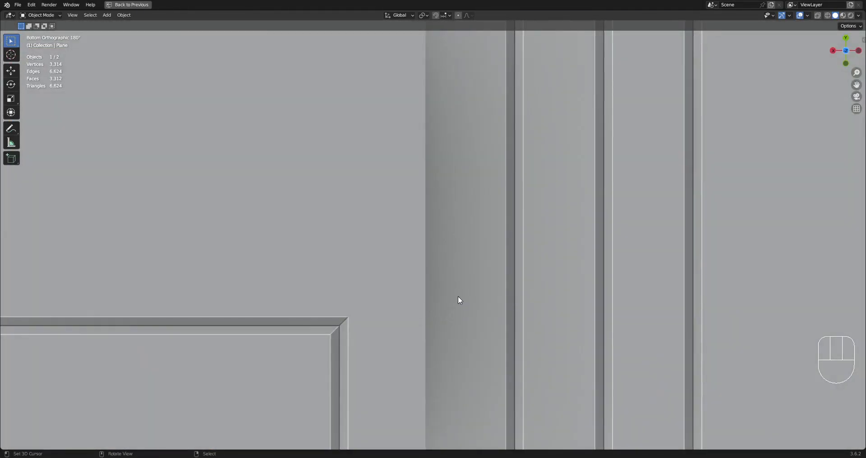
scroll(458, 301, "down", 8)
middle_click_drag(406, 266, 406, 334)
scroll(409, 311, "up", 5)
scroll(435, 243, "down", 3)
middle_click_drag(467, 247, 436, 229)
scroll(436, 229, "up", 4)
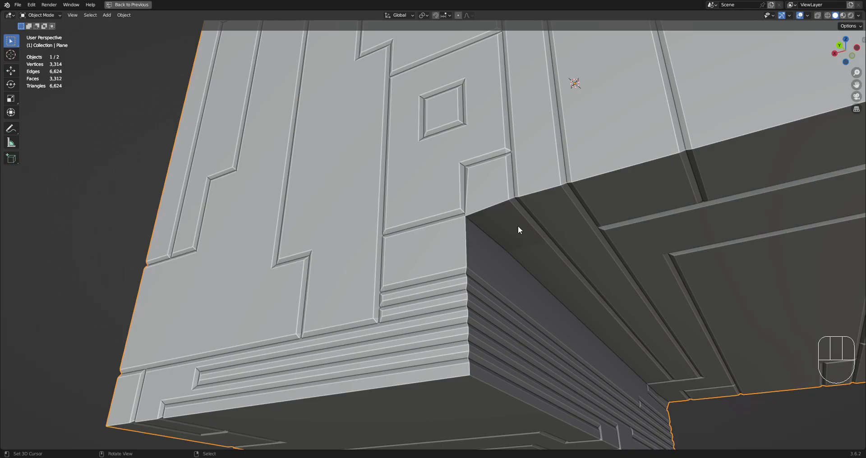
scroll(487, 230, "down", 3)
mouse_move(487, 230)
middle_mouse_down()
mouse_move(499, 253)
mouse_move(475, 220)
middle_mouse_up()
Select the vertices at the notch's inner corner and offset them with Shrink/Fatten.
key("Tab")
key("1")
left_click(465, 223, "alt")
key("alt+s")
key("Tab")
Delete the panelled block from the scene.
scroll(596, 162, "down", 4)
key("x")
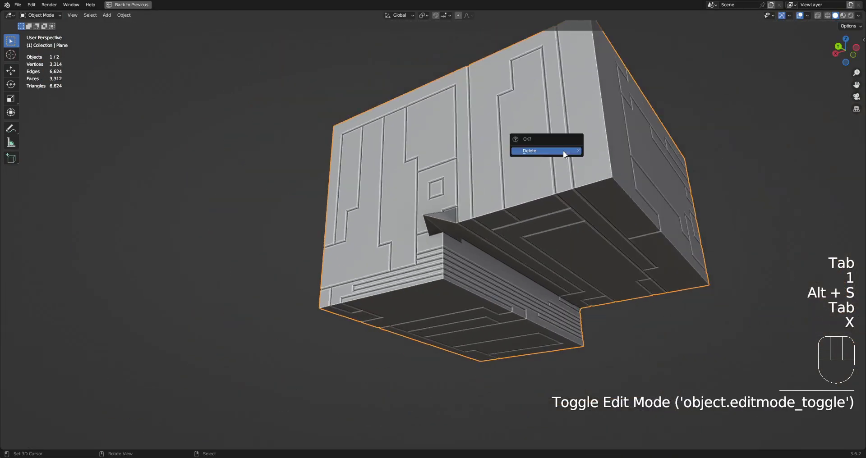
left_click(563, 150)
key("ctrl+z")
key("ctrl+z")
key("Tab")
key("x")
left_click(548, 156)
Add a plane mesh to the scene.
key("shift+a")
mouse_move(499, 170)
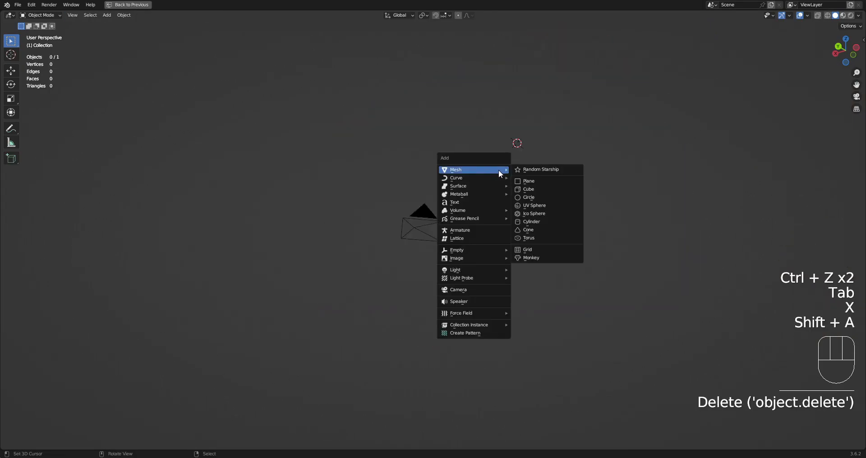
left_click(524, 182)
middle_click_drag(522, 186, 493, 270)
middle_click_drag(529, 221, 456, 270, "shift")
right_click(500, 209)
Subdivide the plane once in Edit Mode.
key("Tab")
scroll(500, 209, "down", 5)
middle_click_drag(517, 201, 488, 194)
scroll(487, 194, "up", 5)
key("w")
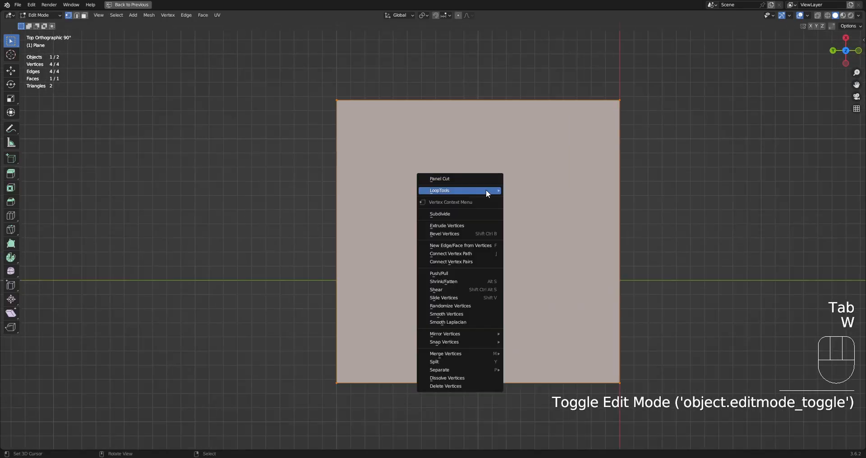
left_click(486, 189)
Run Panel Cut on all faces of the plane with the Inset type and Even inset mode.
key("Tab")
key("shift+q")
middle_click_drag(409, 218, 490, 197, "alt")
key("Tab")
key("w")
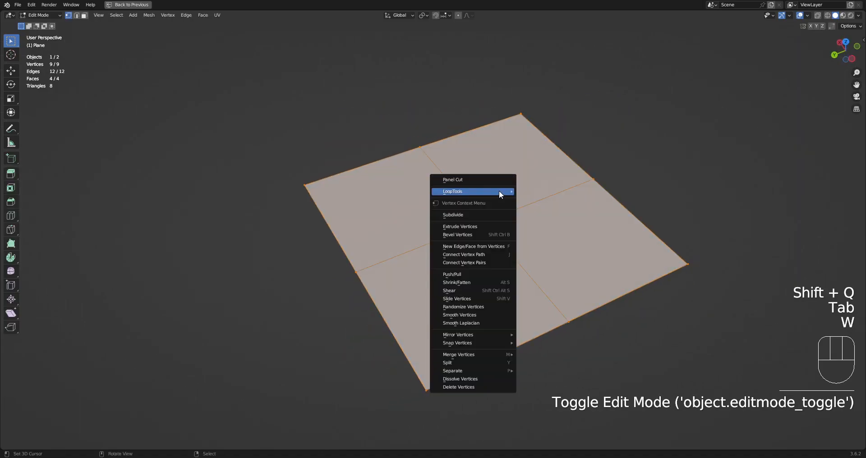
left_click(491, 177)
left_click(543, 200)
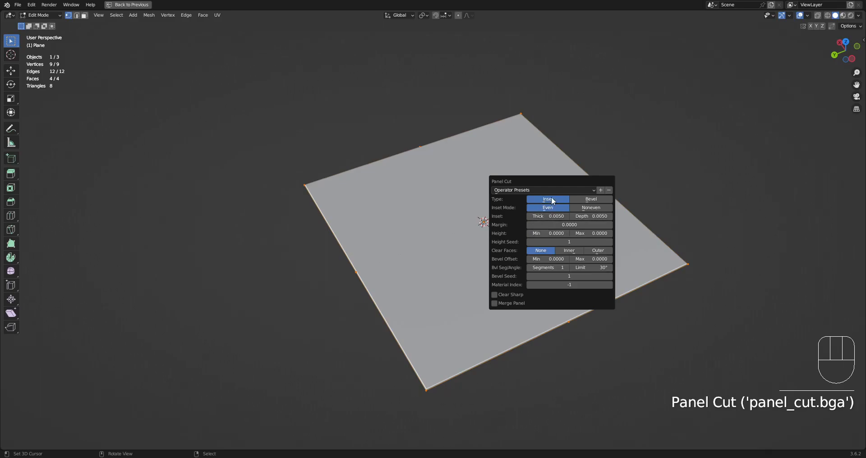
left_click_drag(558, 180, 618, 108)
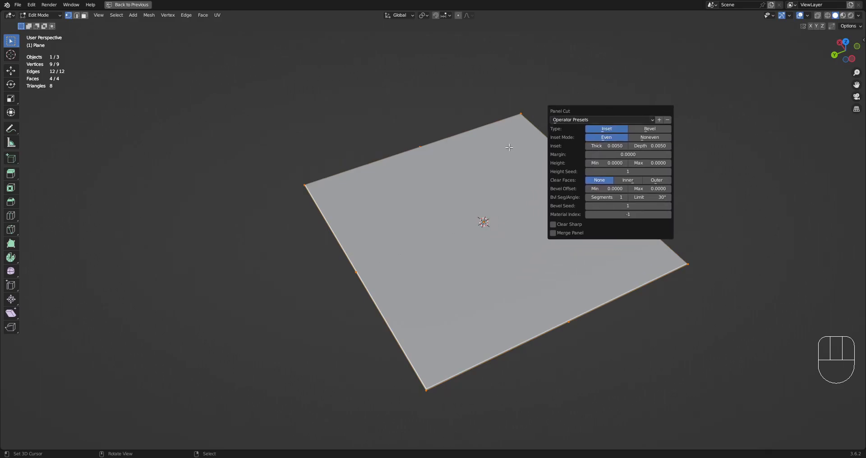
Delete the panel cut result and reopen the original plane in Edit Mode with nothing selected.
key("a")
middle_click_drag(458, 223, 536, 180)
key("alt+a")
key("Tab")
key("x")
key("Tab")
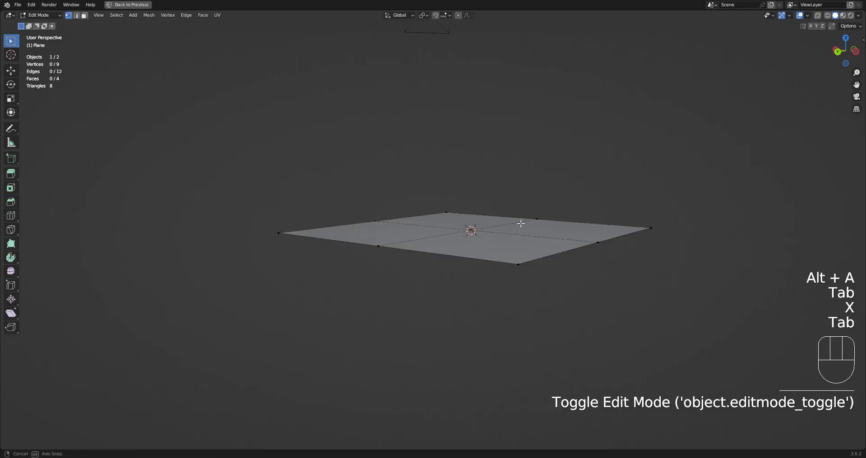
Try to run an Inset Panel Cut on the plane with no faces selected.
middle_click_drag(519, 222, 509, 196)
key("a")
key("w")
key("alt+a")
key("w")
left_click(479, 201)
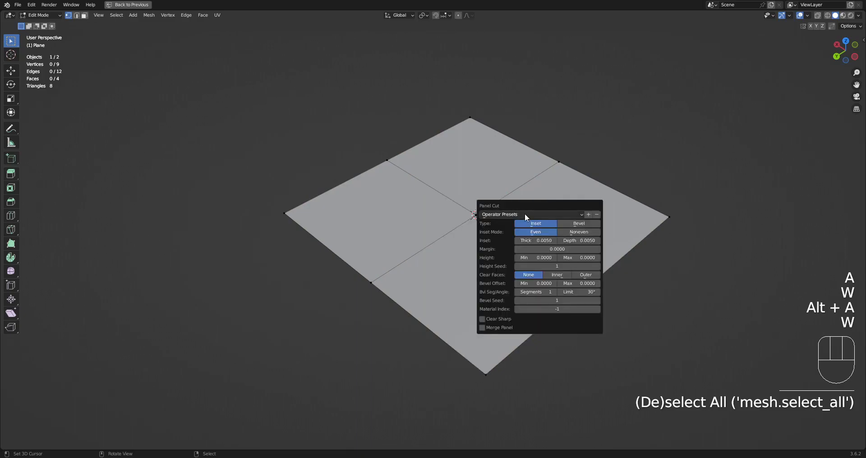
left_click(535, 224)
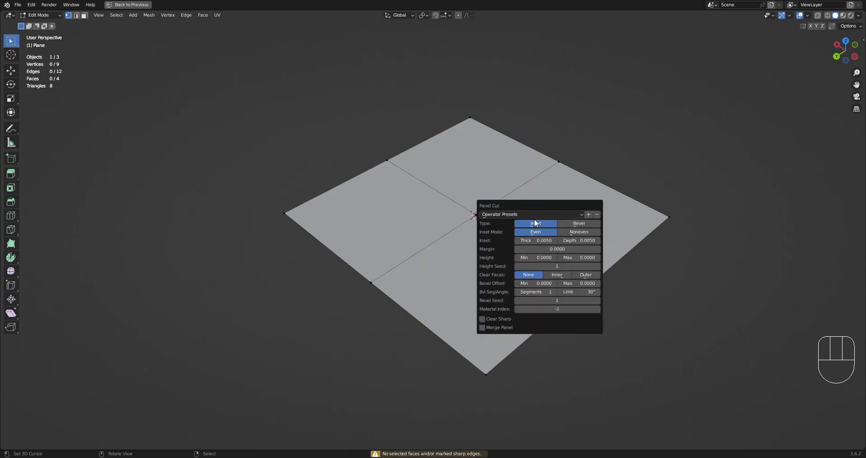
Select the whole plane and subdivide it into a 4 by 4 grid of faces.
key("a")
key("w")
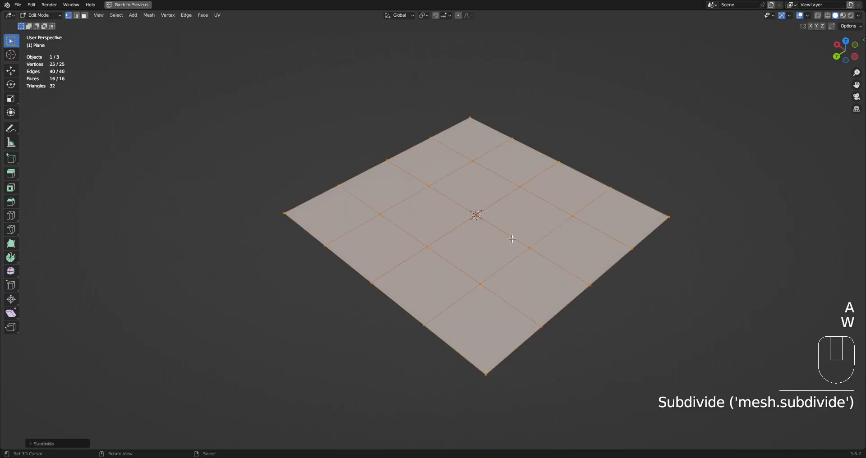
middle_click_drag(451, 216, 410, 209)
Select a stepped path of edges across the grid and mark it sharp.
key("2")
left_click(400, 162)
left_click(466, 302, "ctrl")
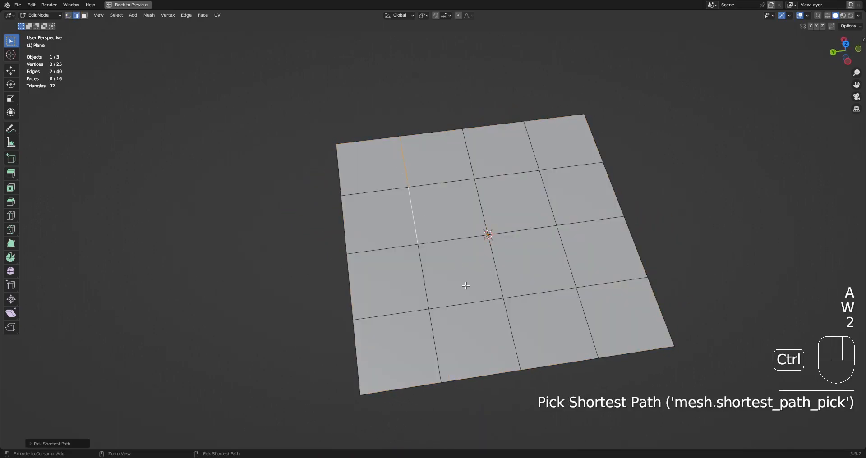
left_click(513, 309, "ctrl")
key("ctrl+e")
left_click(532, 279)
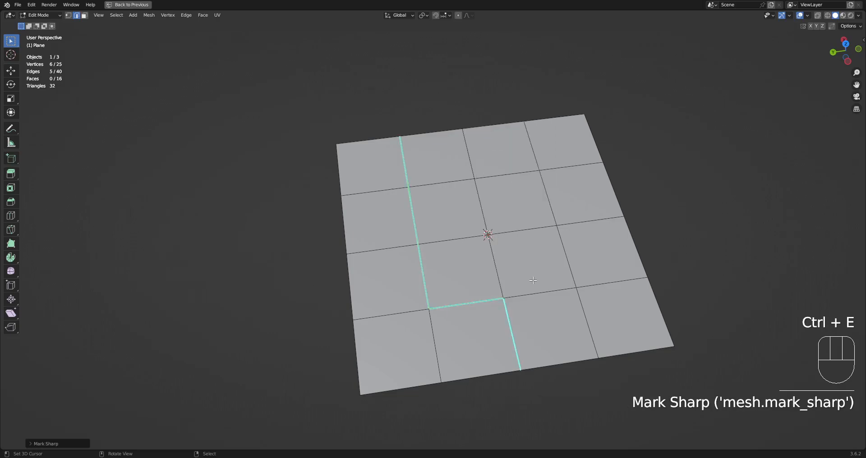
Select the three columns of faces around the sharp path and run Panel Cut with the Inset type.
key("3")
left_click(373, 169)
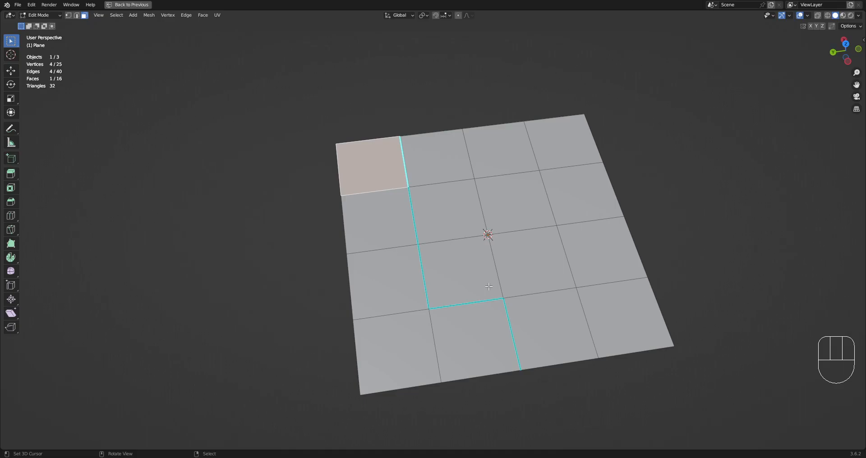
left_click(568, 319, "ctrl+shift")
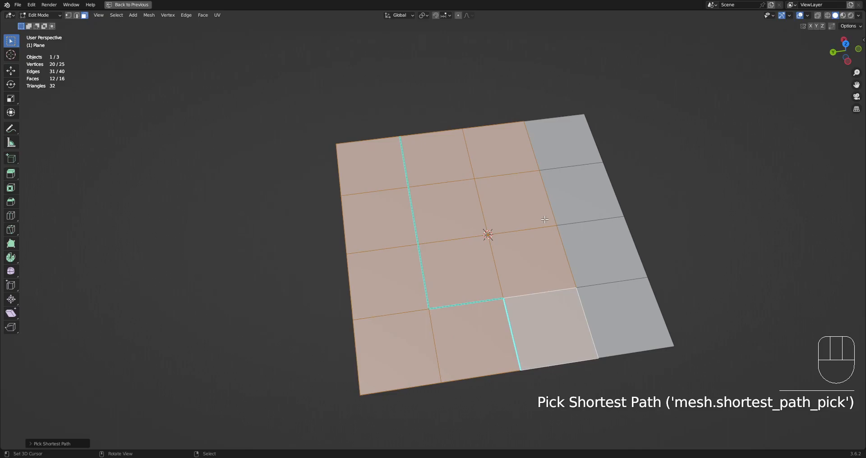
key("w")
left_click(544, 205)
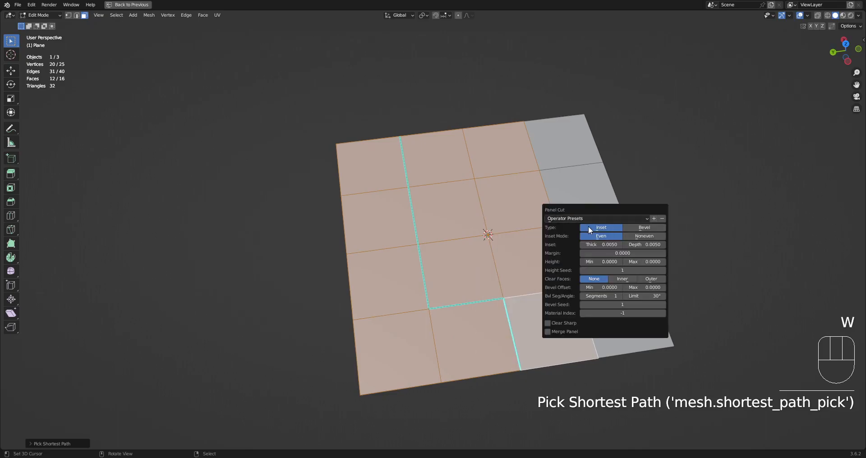
Hide the overlays and examine the cut panels' grooves and outer edges from several angles.
key("shift+alt+z")
middle_click_drag(528, 206, 416, 399)
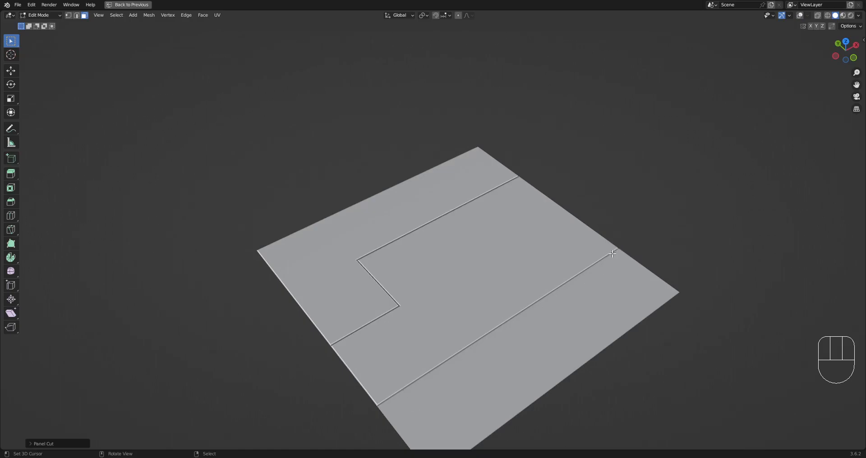
scroll(449, 345, "down", 4)
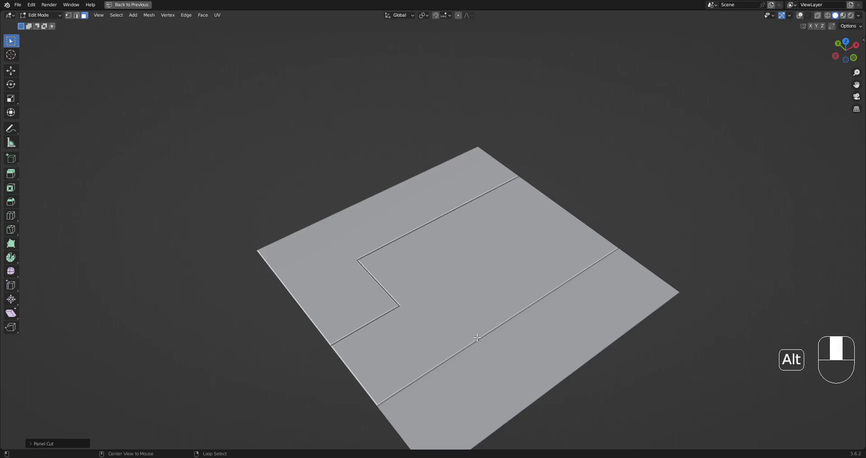
scroll(475, 338, "up", 8)
middle_click_drag(528, 300, 516, 287)
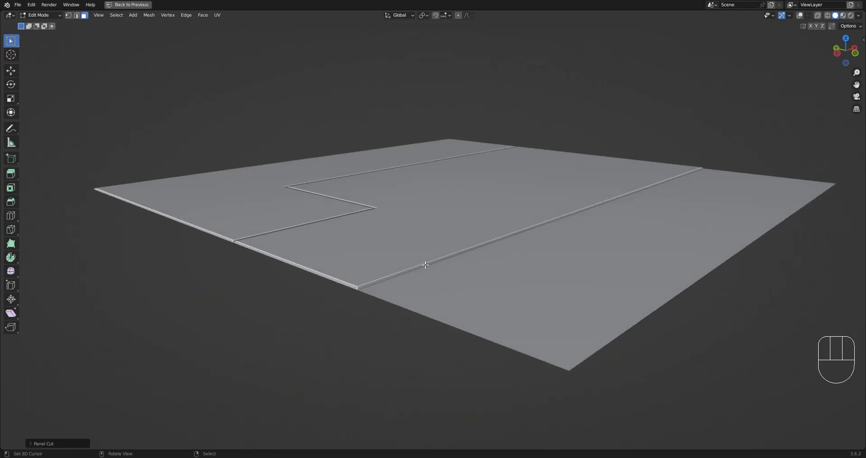
scroll(406, 285, "up", 6)
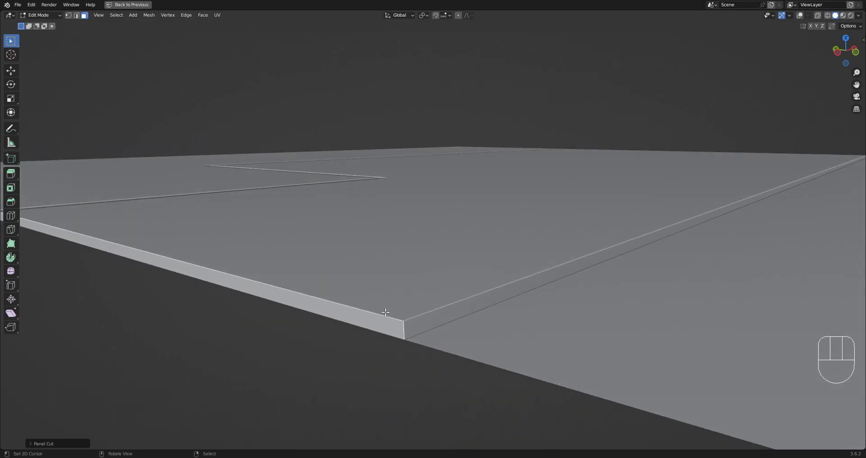
middle_click_drag(397, 332, 418, 269)
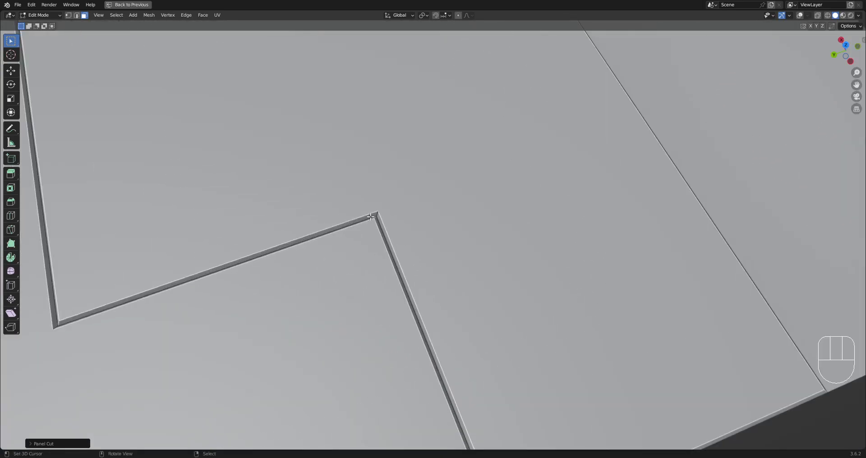
scroll(499, 213, "down", 10)
middle_click_drag(533, 218, 528, 234)
scroll(485, 240, "up", 3)
middle_click_drag(478, 184, 449, 221, "shift")
Delete the panel cut object and return to the original plane.
key("Tab")
right_click(448, 220)
key("x")
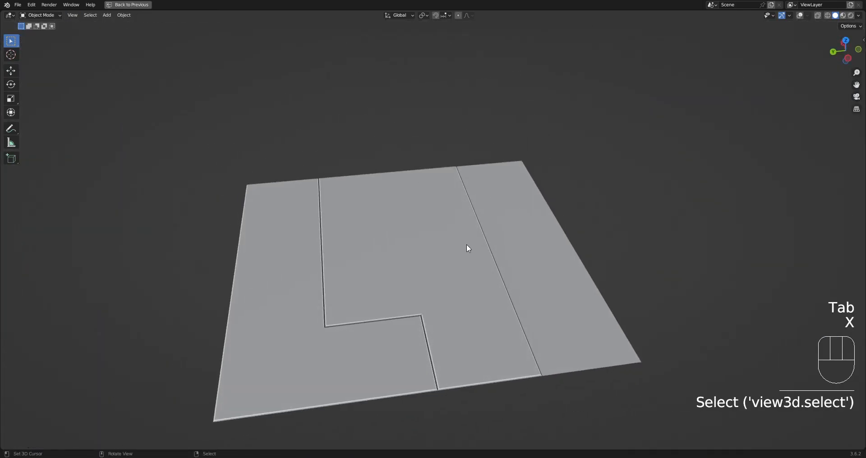
key("g")
key("x")
left_click(469, 195)
key("Tab")
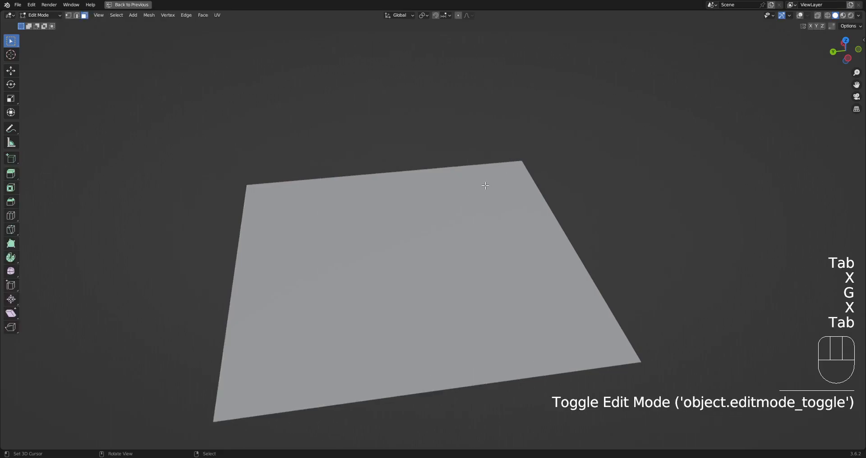
Restore the overlays and run Random Panels on the plane with the Inset type and Merge Panel enabled.
key("shift+alt+z")
key("Tab")
key("Tab")
key("Tab")
key("shift+q")
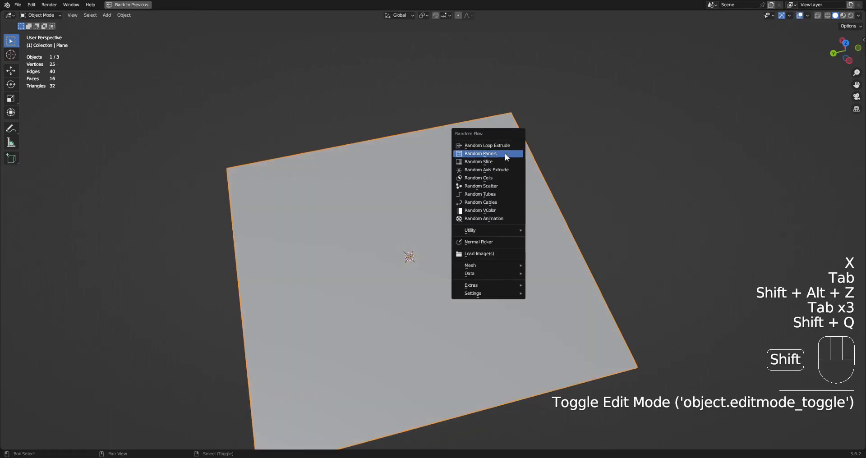
left_click(505, 154)
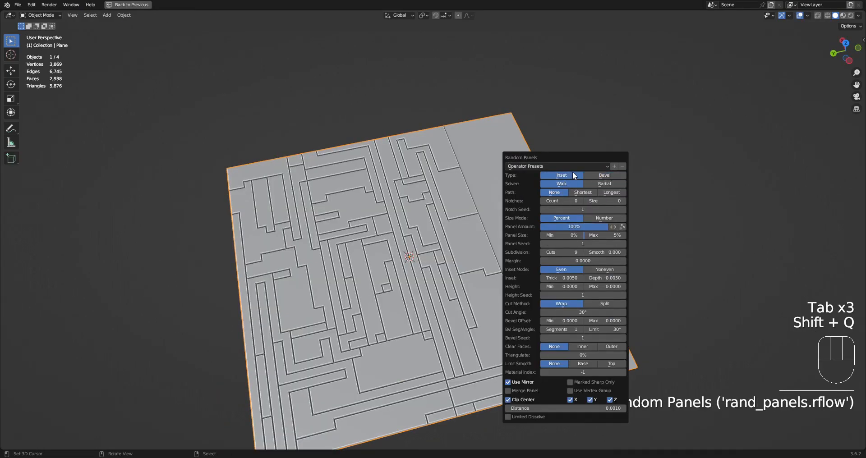
left_click(529, 391)
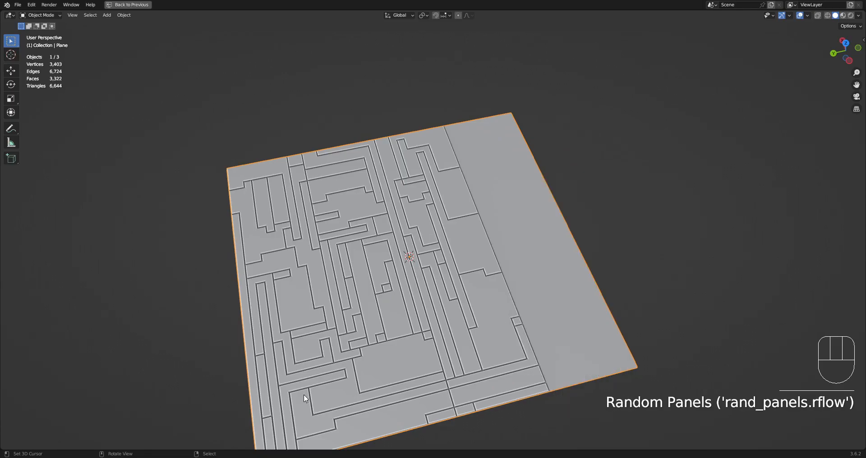
Examine the merged panel mesh's topology from the underside in vertex mode with nothing selected.
key("Tab")
middle_click_drag(370, 396, 537, 219)
scroll(537, 219, "up", 5)
key("alt+a")
key("1")
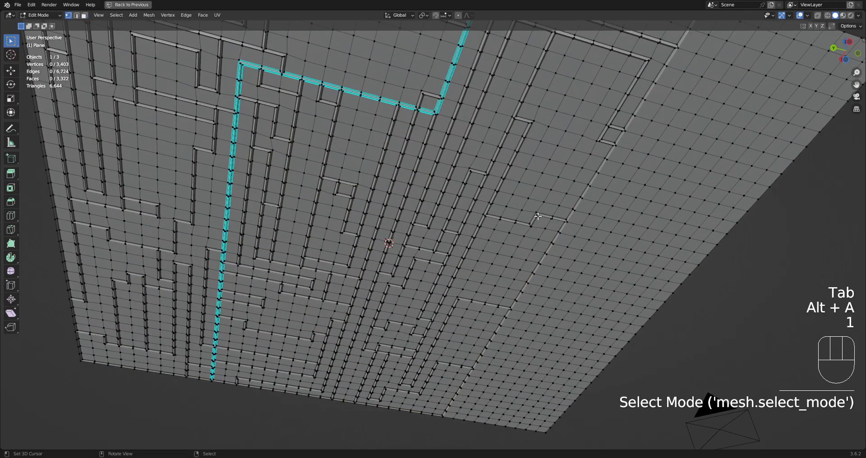
scroll(537, 218, "down", 4)
middle_click_drag(518, 192, 445, 246)
Delete the panelled plane from the scene.
key("Tab")
right_click(445, 246)
key("x")
left_click(444, 246)
Add a new plane mesh and enter Edit Mode on it.
key("shift+a")
mouse_move(445, 246)
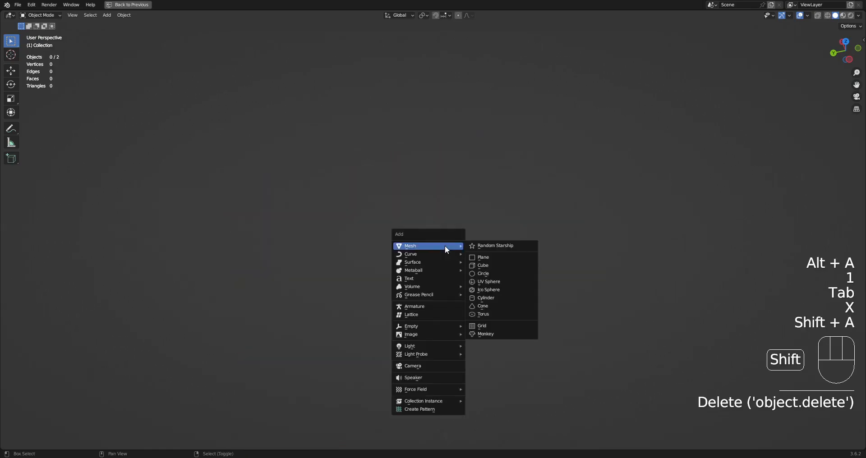
left_click(478, 258)
key("Tab")
middle_click_drag(476, 234, 494, 217)
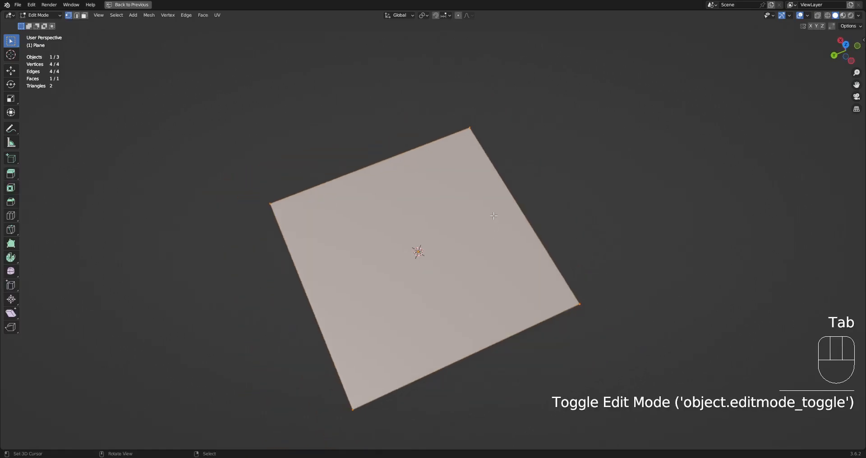
Subdivide the whole plane once in Edit Mode to split it into four faces.
key("Tab")
key("Tab")
key("w")
left_click(480, 188)
Open the Panel Cut options on the subdivided plane and read the description of its Bevel type.
key("w")
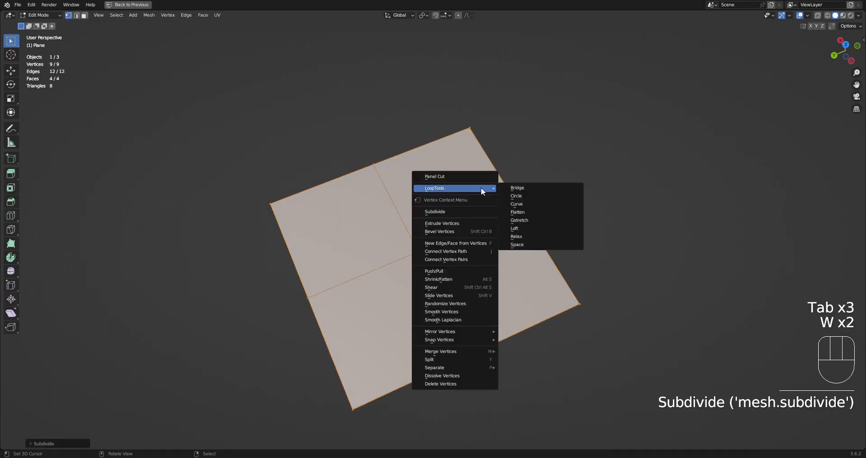
key("shift+q")
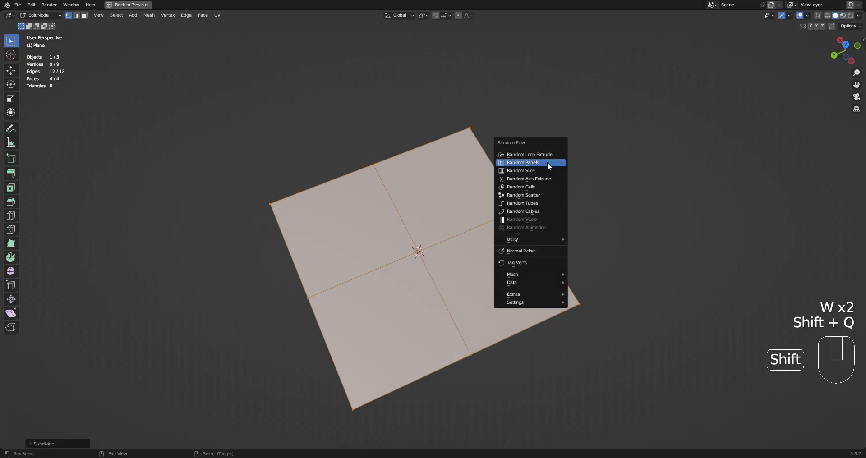
left_click(547, 162)
key("w")
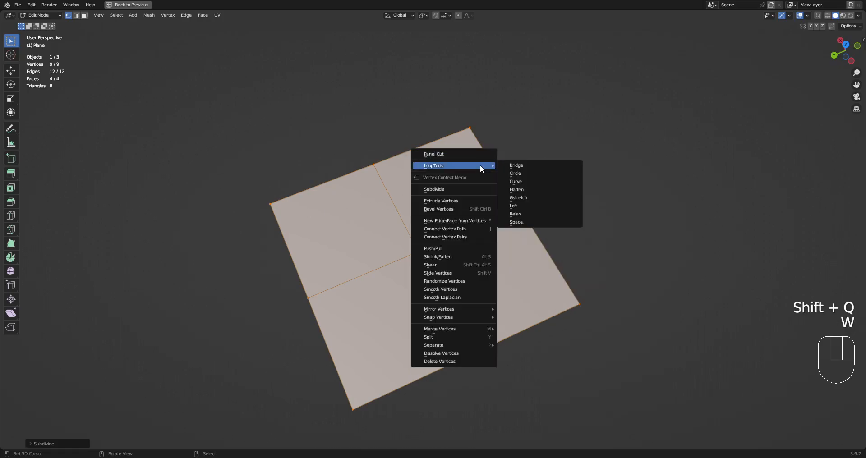
left_click(475, 155)
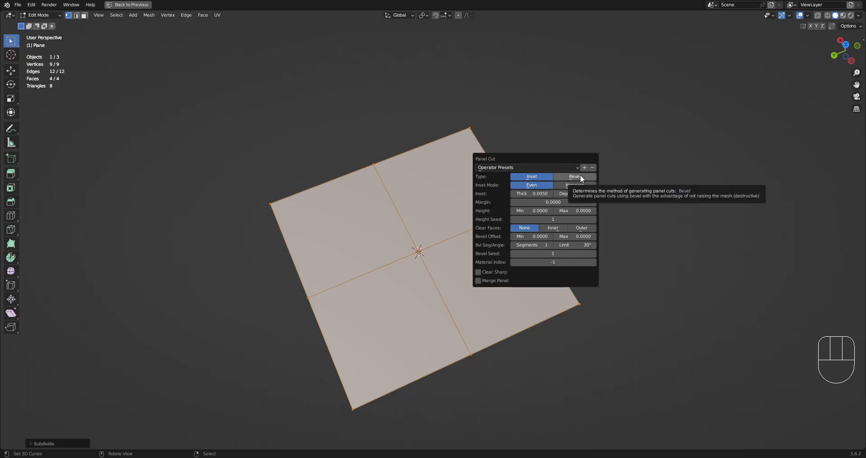
key("Tab")
left_click(432, 199)
key("Tab")
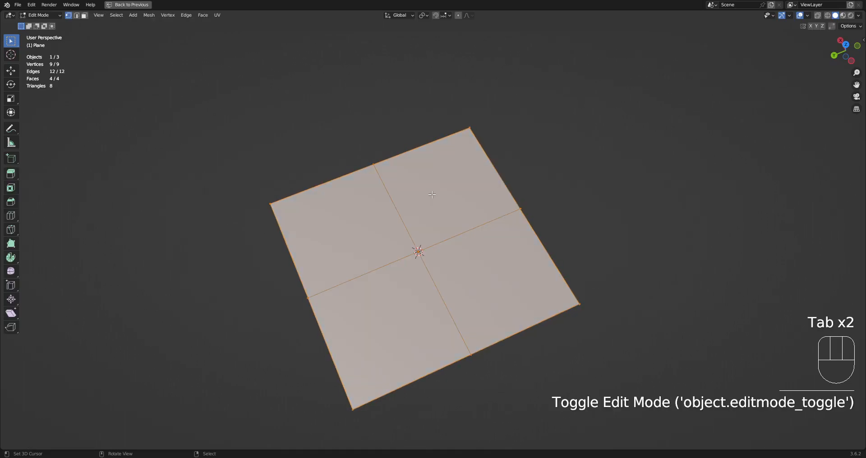
Try Random Panels on two adjacent faces along one side of the plane and undo it.
key("3")
left_click(430, 191)
left_click(454, 258, "shift")
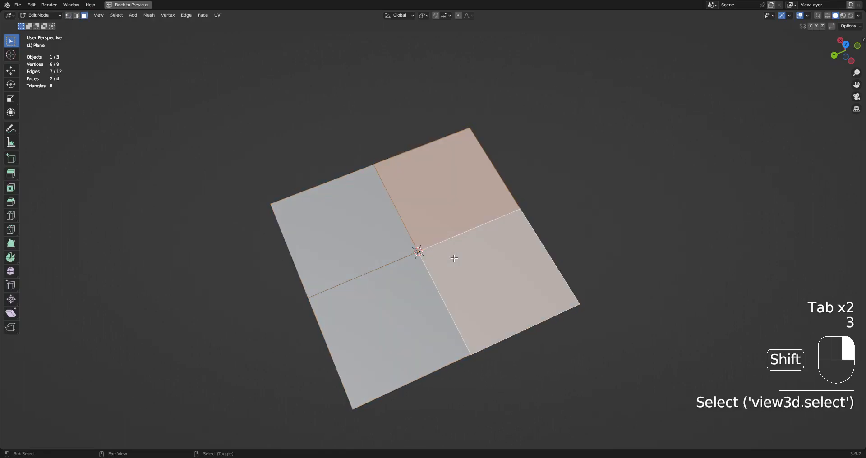
key("shift+q")
left_click(564, 134)
left_click_drag(630, 142, 622, 123)
left_click(657, 136)
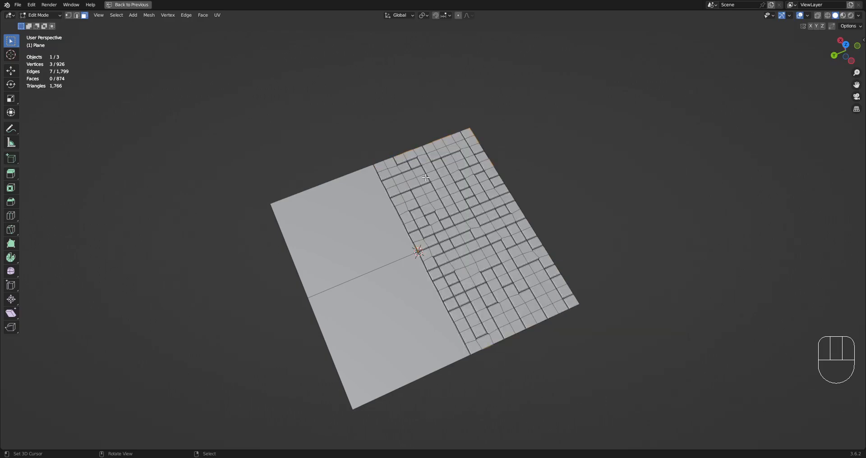
key("ctrl+z")
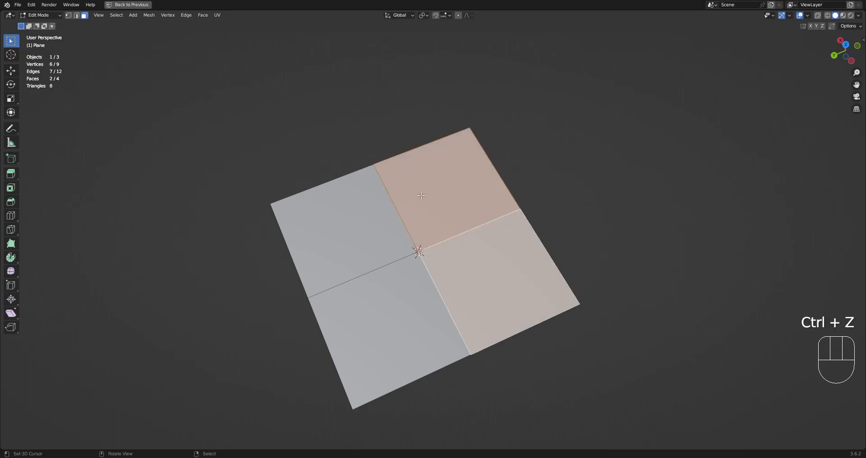
Subdivide the whole plane two more times into an 8 by 8 grid of faces.
key("a")
key("w")
key("w")
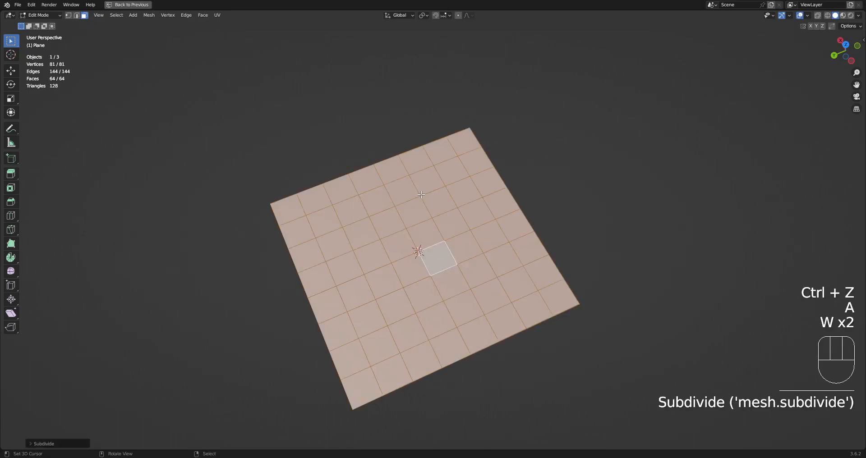
Select a straight four-edge path, read the Panel Cut tool's description and clear the selection.
key("alt+a")
key("2")
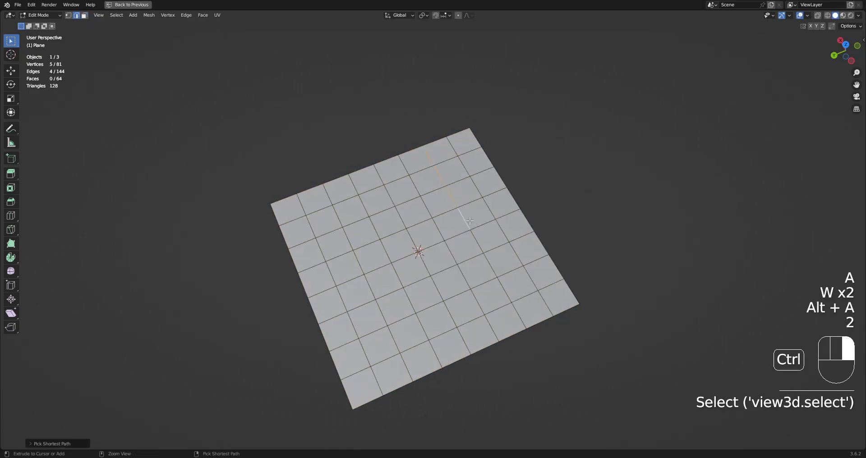
left_click(474, 223, "ctrl")
key("w")
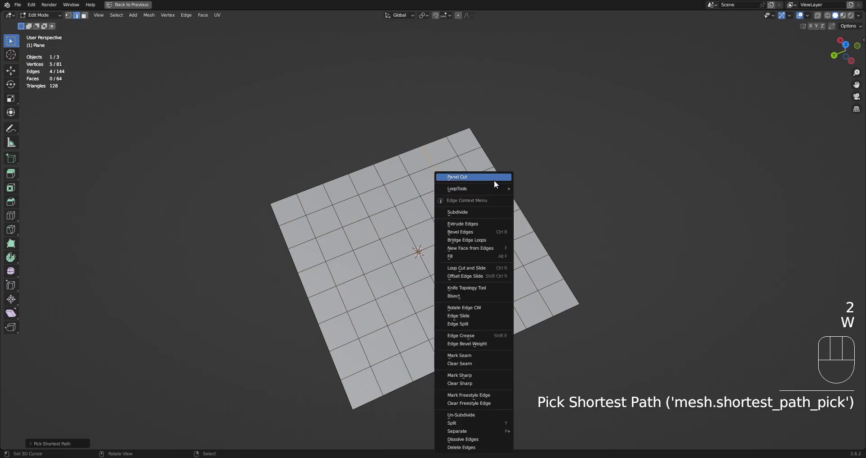
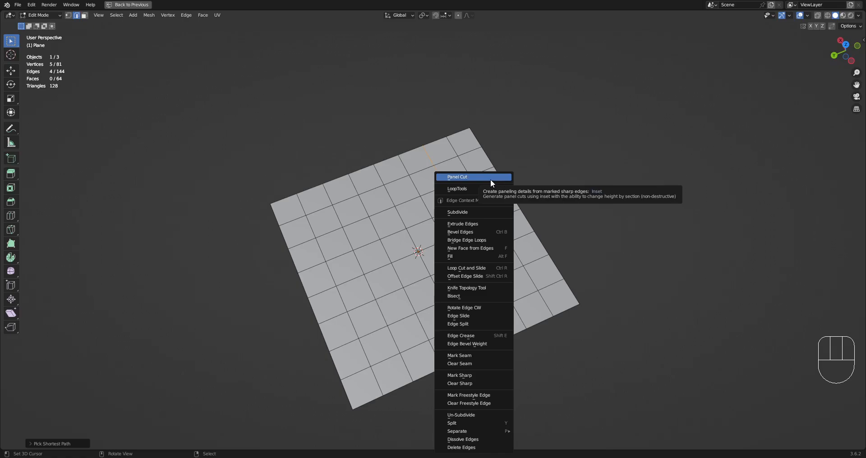
scroll(481, 233, "up", 1)
scroll(481, 233, "down", 2)
middle_click_drag(481, 233, 455, 244, "alt")
key("alt+a")
Select a straight path of four edges running inward from the plane's border, two columns from the corner.
scroll(455, 245, "up", 2)
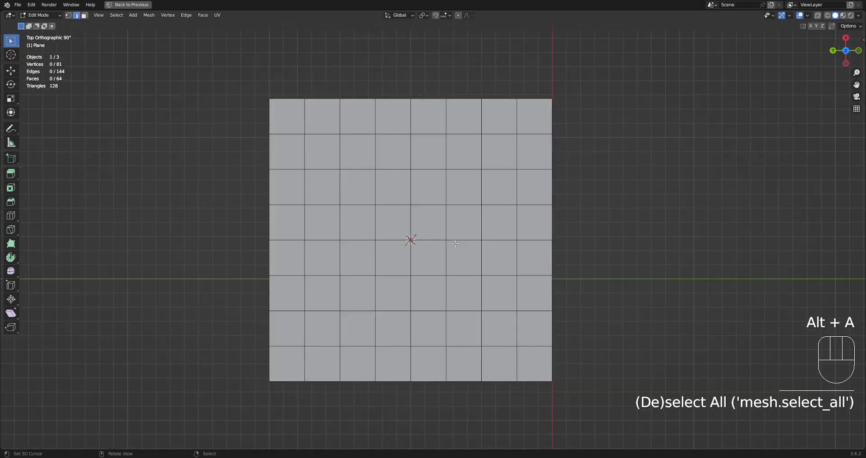
key("2")
left_click(478, 124)
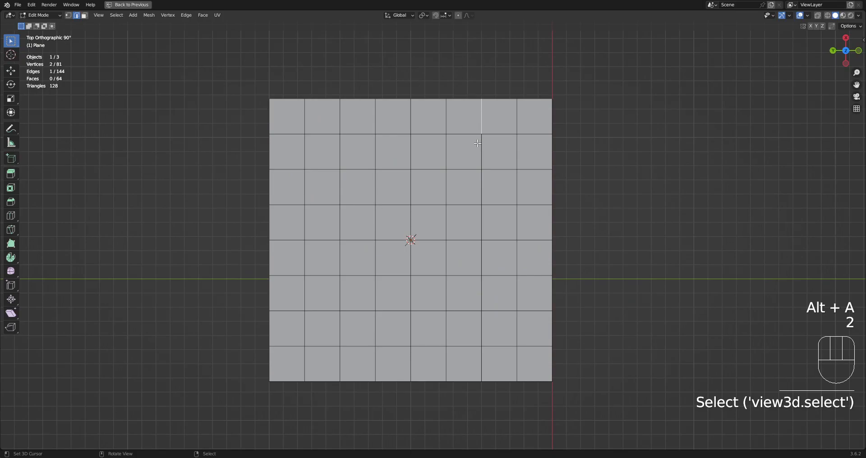
scroll(477, 142, "down", 2)
middle_click_drag(478, 142, 483, 191)
scroll(483, 191, "up", 4)
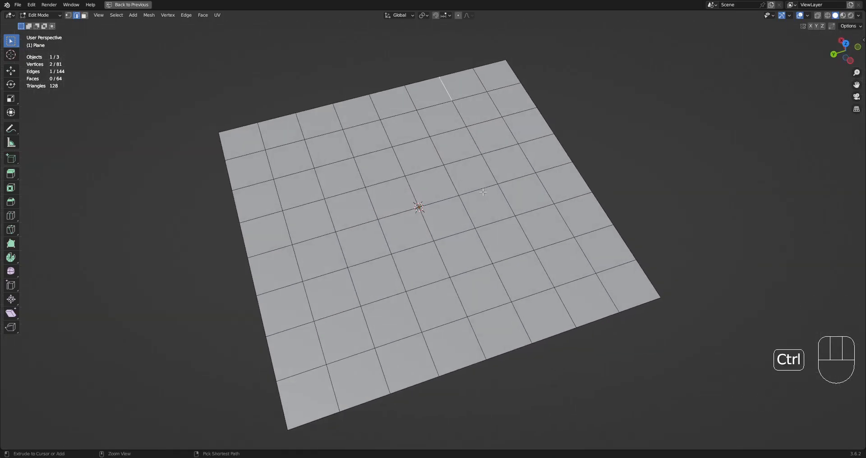
left_click(483, 192, "ctrl")
Extend the edge selection with a stepped line to the opposite border, a branch to the adjacent border and parts of a parallel line.
middle_click_drag(534, 209, 453, 219)
left_click(473, 248, "shift")
left_click(473, 253, "shift")
left_click(485, 231, "shift")
left_click(500, 254, "shift")
left_click(502, 286, "shift")
left_click(479, 200, "shift")
left_click(550, 197, "shift")
left_click(541, 212, "shift")
left_click(553, 284, "shift")
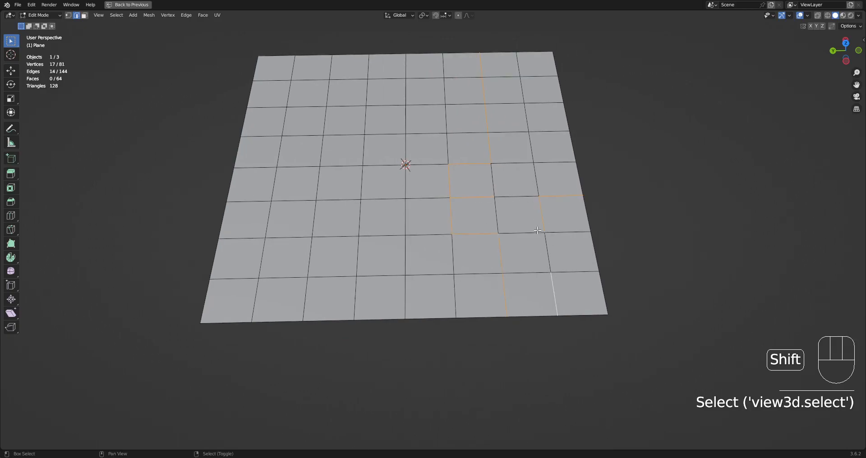
middle_click_drag(535, 229, 533, 245)
right_click(518, 202, "shift")
middle_click_drag(590, 174, 545, 168, "shift")
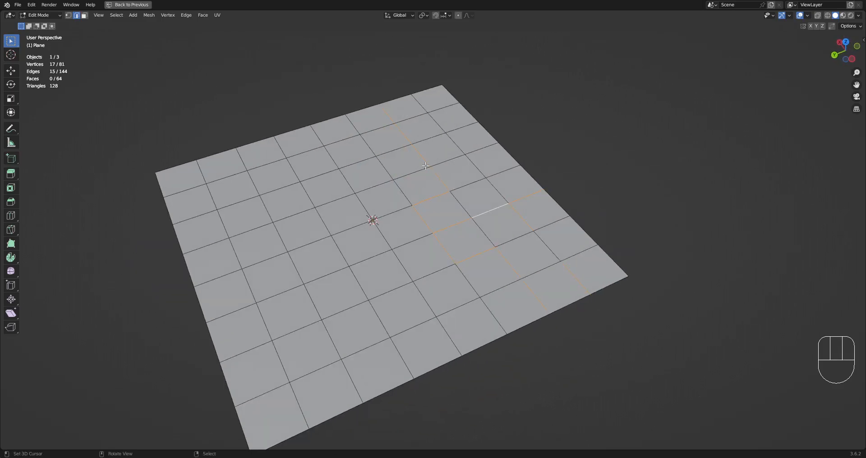
Try Panel Cut with the Bevel type in Object Mode on the selected edges and undo it.
key("Tab")
key("w")
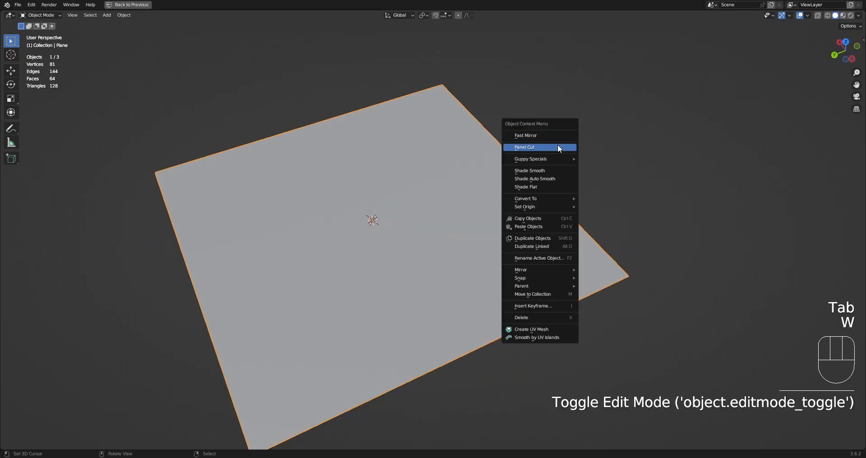
left_click(558, 147)
left_click(658, 165)
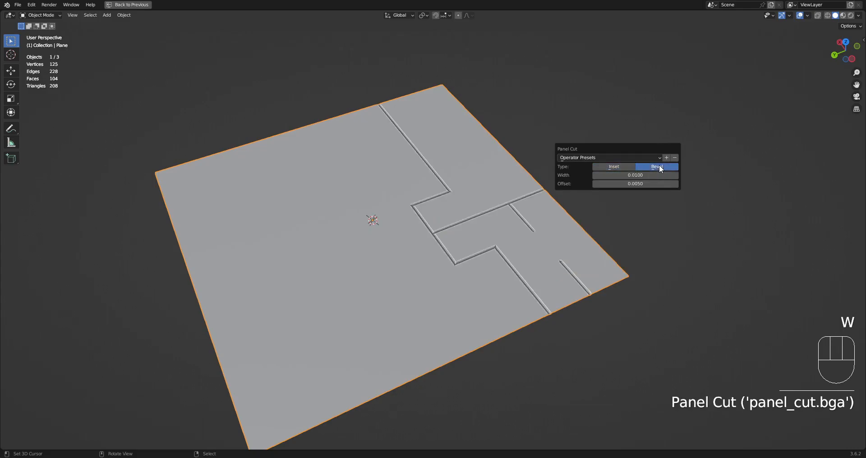
key("ctrl+z")
Add the missing edge that closes the gap in the side line and return to Object Mode.
key("Tab")
right_click(552, 239, "shift")
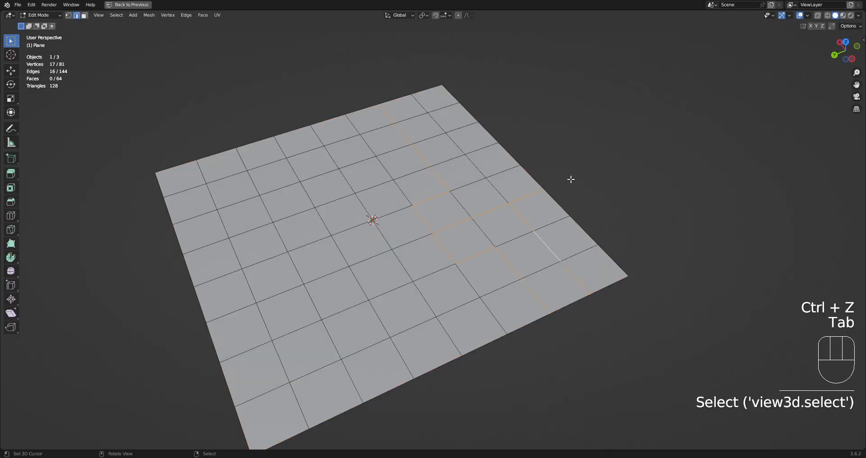
key("Tab")
key("w")
key("Escape")
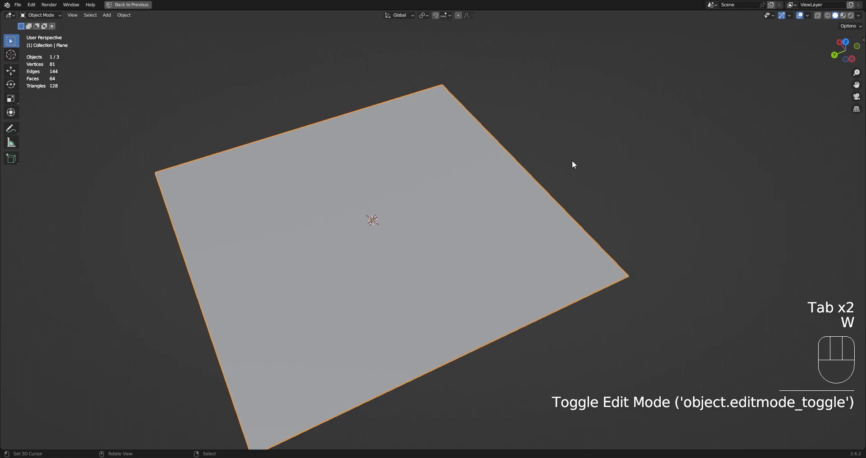
Run Panel Cut on the plane with the Bevel type, using the completed edge selection.
key("w")
left_click(572, 161)
left_click(662, 178)
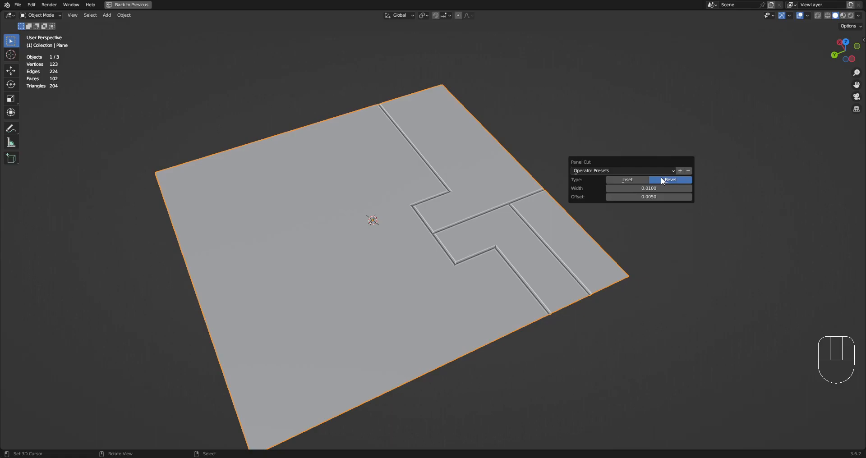
left_click_drag(619, 161, 609, 152)
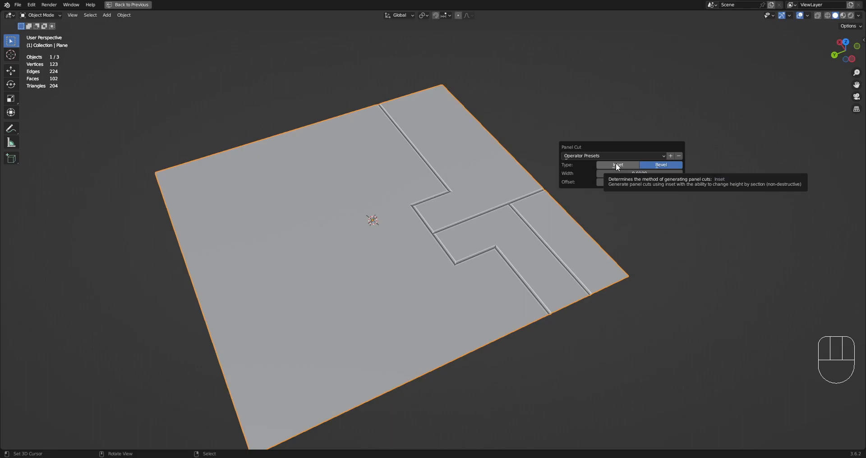
Switch the Panel Cut type between Inset and Bevel to compare their results and options, ending on Bevel.
left_click(616, 165)
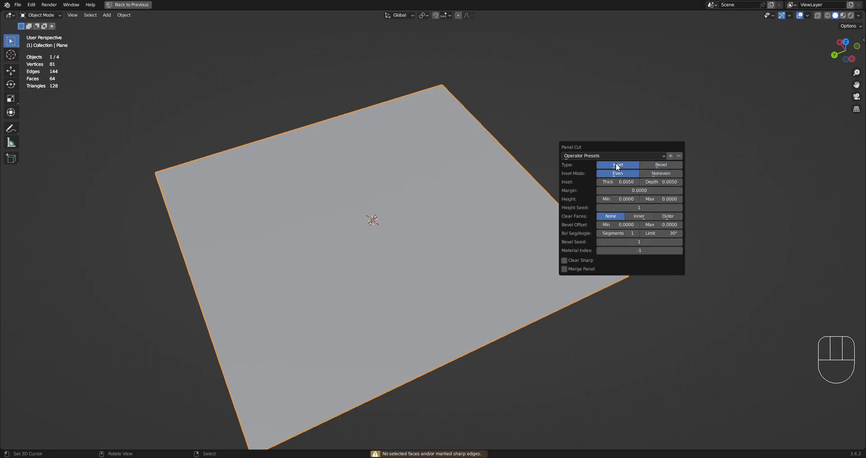
left_click(663, 168)
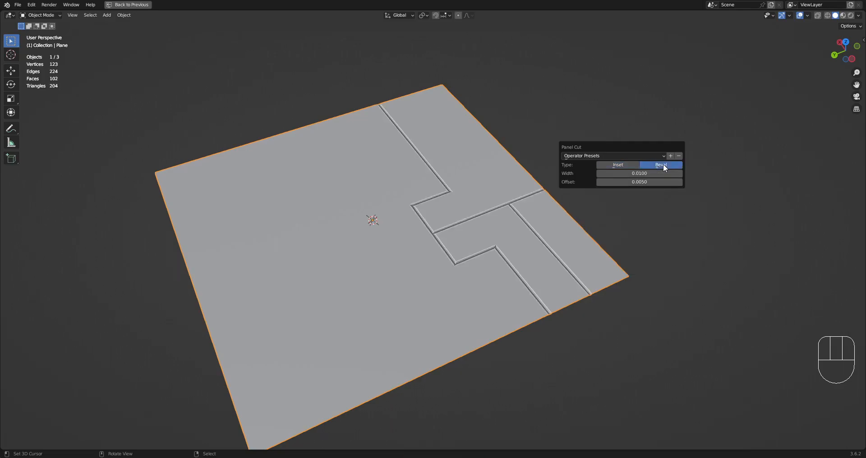
left_click(632, 167)
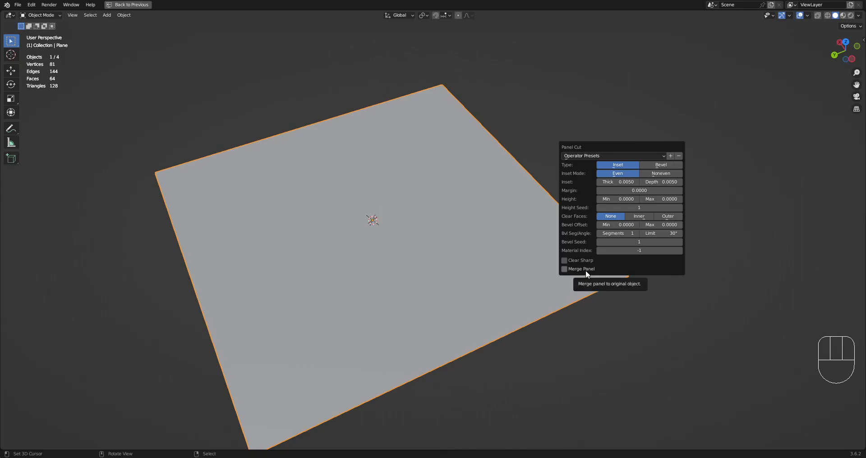
left_click(652, 165)
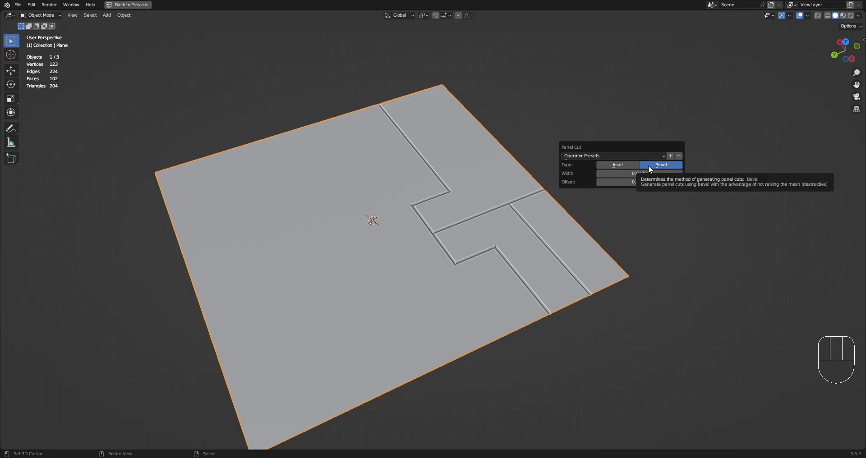
Examine the bevelled grooves from a low angle and undo the panel cut.
middle_click_drag(582, 340, 539, 299)
scroll(542, 289, "up", 5)
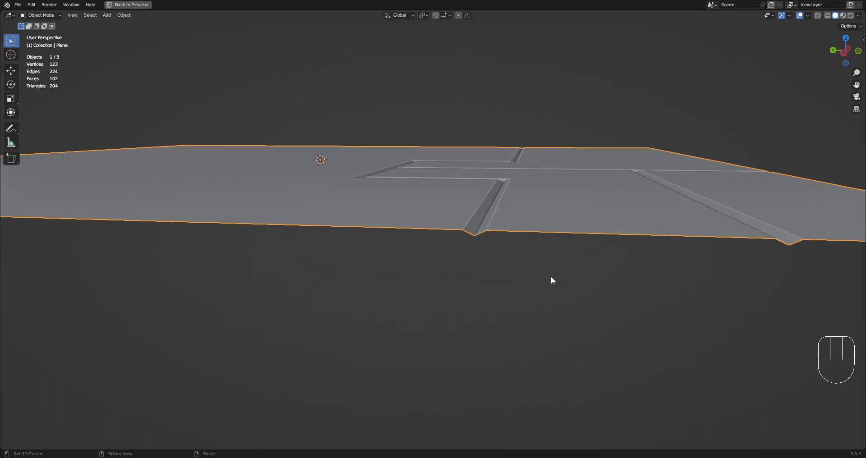
middle_click_drag(647, 238, 617, 249, "shift")
key("F9")
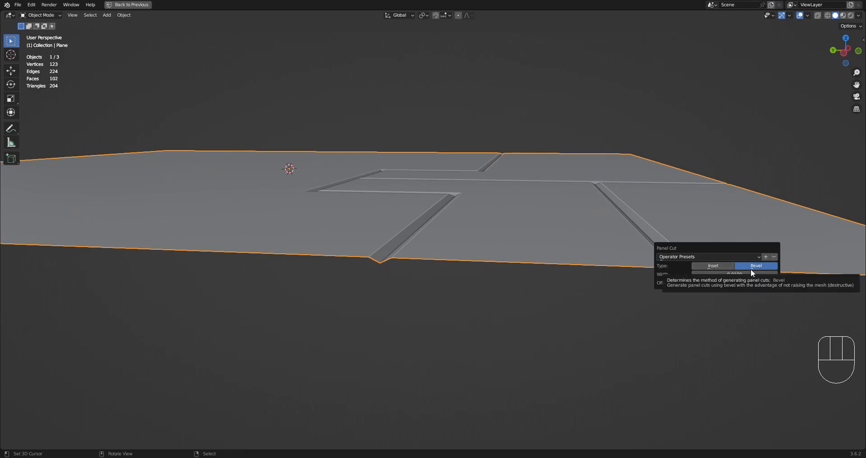
key("ctrl+z")
key("shift+q")
left_click(658, 187)
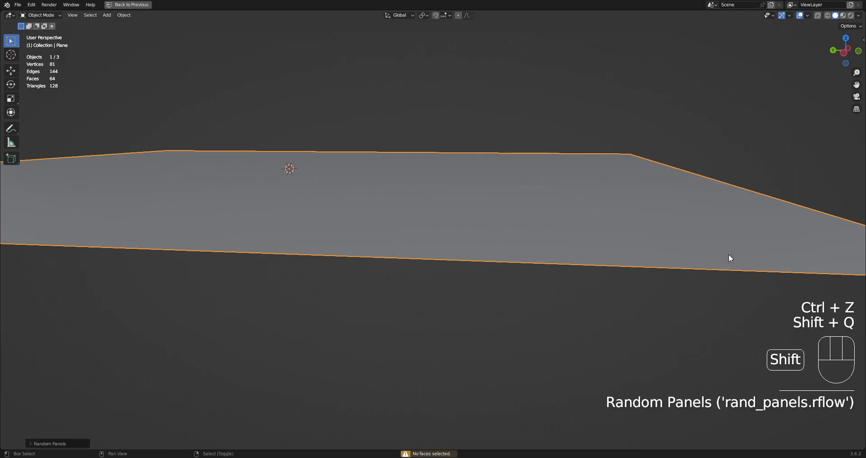
key("Tab")
key("Tab")
key("shift+q")
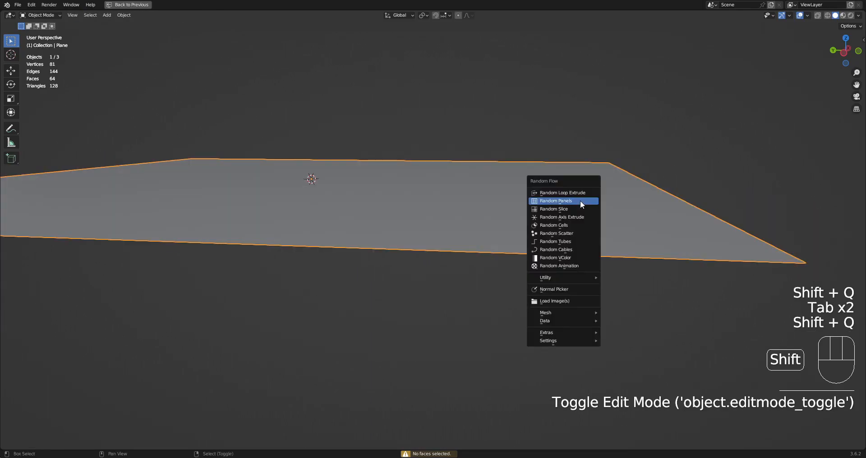
key("Escape")
Apply Panel Cut to the plane again from Object Mode with the Bevel type.
key("w")
left_click(554, 215)
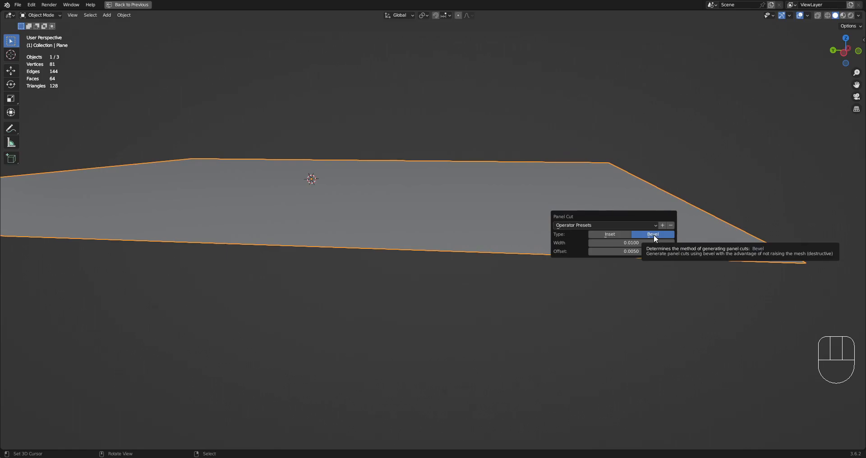
left_click(653, 235)
Select the two edges between the first groove and the nearby side border and apply Panel Cut with the Bevel type.
key("Tab")
key("alt+a")
middle_click_drag(510, 234, 499, 240)
right_click(485, 176)
right_click(523, 182, "shift")
key("w")
key("w")
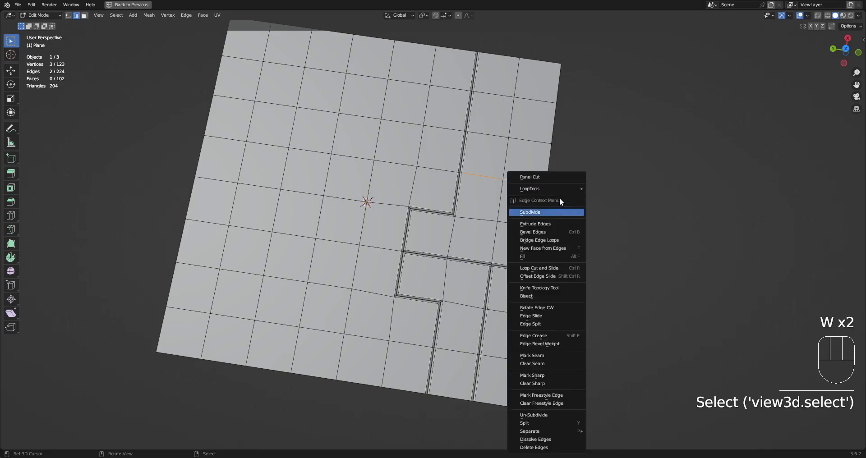
left_click(568, 178)
left_click(648, 202)
key("Tab")
scroll(404, 245, "down", 2)
middle_click_drag(404, 245, 479, 245, "alt")
key("Tab")
scroll(479, 246, "up", 2)
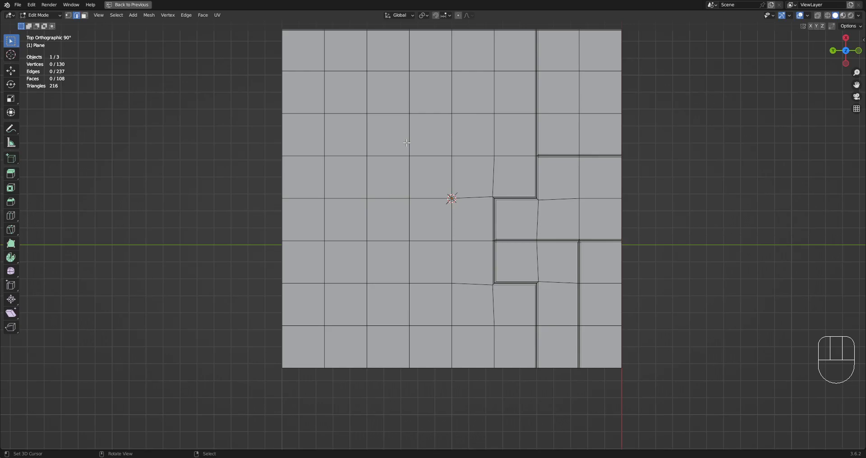
middle_click_drag(466, 169, 386, 159)
right_click(379, 155)
right_click(427, 276, "ctrl")
right_click(430, 229, "shift")
right_click(393, 233, "shift")
right_click(358, 241, "shift")
right_click(381, 204, "shift")
middle_click_drag(433, 208, 391, 169, "shift")
key("alt+a")
Select the edges outlining a two-by-two block of faces in the uncut area, plus the edge linking it to the side border.
right_click(382, 157, "shift")
right_click(421, 158, "shift")
right_click(437, 175, "shift")
right_click(438, 209, "shift")
right_click(421, 226, "shift")
right_click(375, 221, "shift")
right_click(368, 209, "shift")
right_click(367, 175, "shift")
right_click(351, 193, "shift")
Add two parallel two-edge paths connecting the block's outline to the plane's far border to the selection.
middle_click_drag(390, 206, 437, 238, "shift")
scroll(437, 238, "up", 2)
right_click(457, 148, "shift")
right_click(454, 94, "shift")
right_click(505, 104, "shift")
right_click(508, 152, "shift")
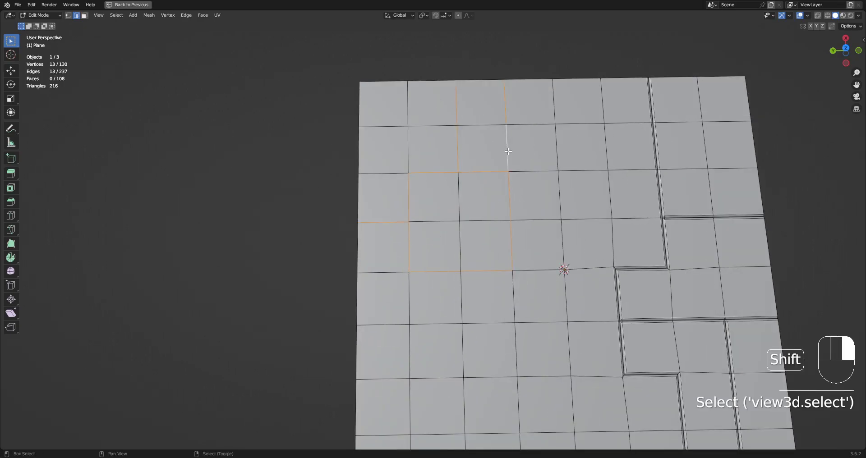
Add the border edge joining the two parallel paths to the selection, and clear the entire edge selection.
right_click(479, 79, "shift")
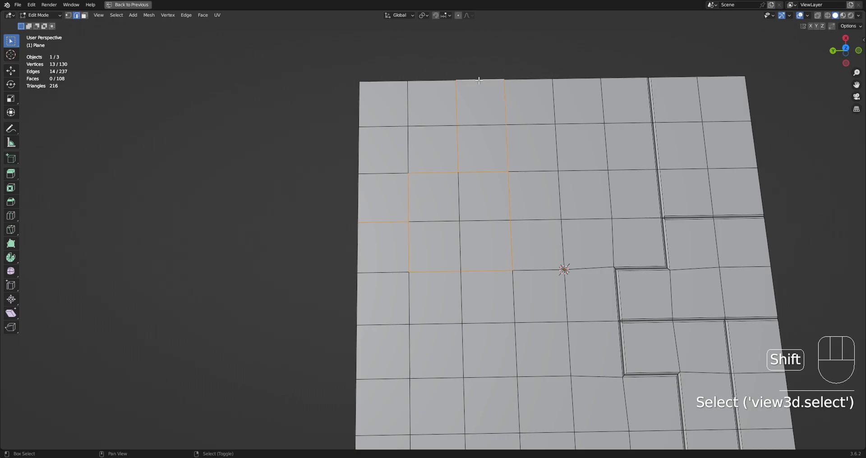
middle_click_drag(386, 313, 479, 205)
key("alt+a")
Select a four-edge line in the uncut area, a three-edge line crossing it, and a one-edge branch below the crossing.
right_click(441, 191)
right_click(439, 218, "shift")
right_click(439, 251, "shift")
right_click(437, 279, "shift")
right_click(426, 231, "shift")
right_click(458, 233, "shift")
right_click(472, 234, "shift")
right_click(459, 257, "shift")
Apply Panel Cut with the Bevel type to the selected cross-shaped edges from Object Mode.
scroll(531, 192, "up", 3)
key("Tab")
key("w")
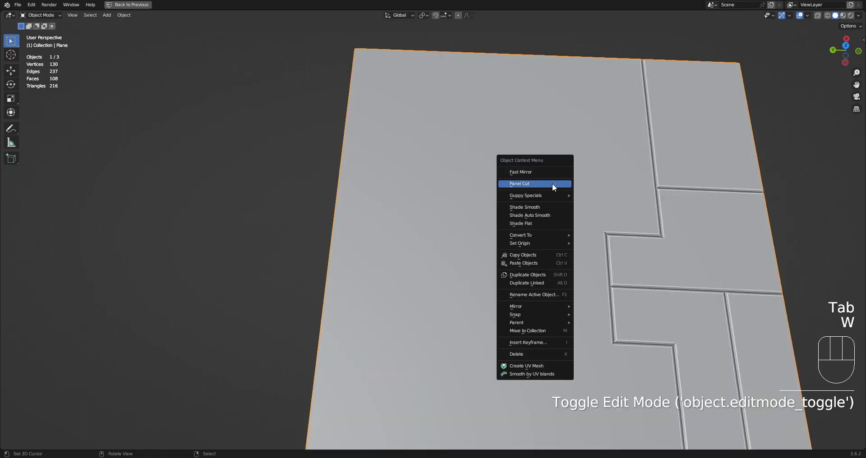
left_click(553, 185)
left_click(638, 205)
scroll(455, 213, "down", 3)
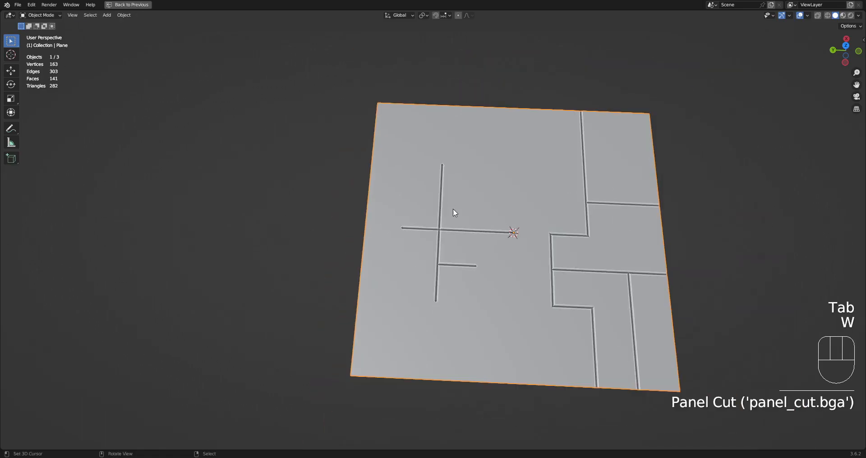
In Edit Mode, add two perpendicular loop cuts slid close to existing grid lines so they frame a tiny square face near the far border.
middle_click_drag(498, 209, 499, 230)
key("Tab")
key("alt+a")
middle_click_drag(522, 137, 434, 244, "shift")
scroll(434, 244, "up", 2)
key("ctrl+r")
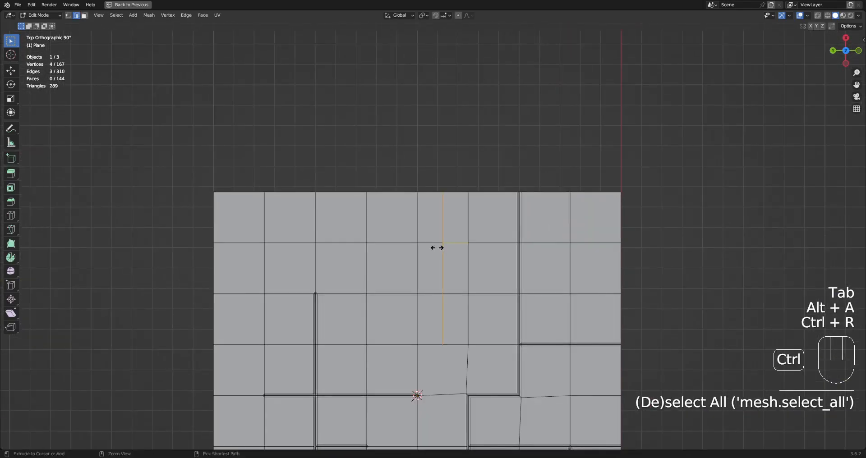
left_click(436, 248)
left_click(417, 250)
key("ctrl+r")
left_click(418, 251)
left_click(421, 244)
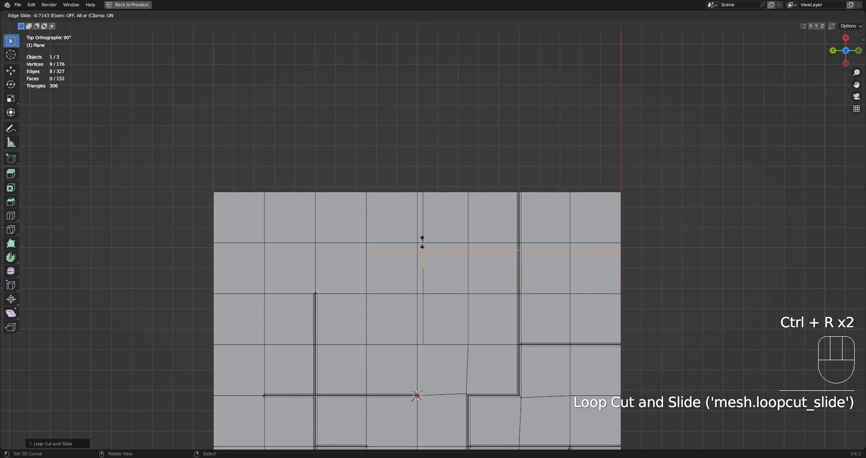
Select the straight edge path running inward from the far border, plus the remaining three edges of the tiny square face beside it.
scroll(422, 242, "up", 2)
key("alt+a")
right_click(410, 220)
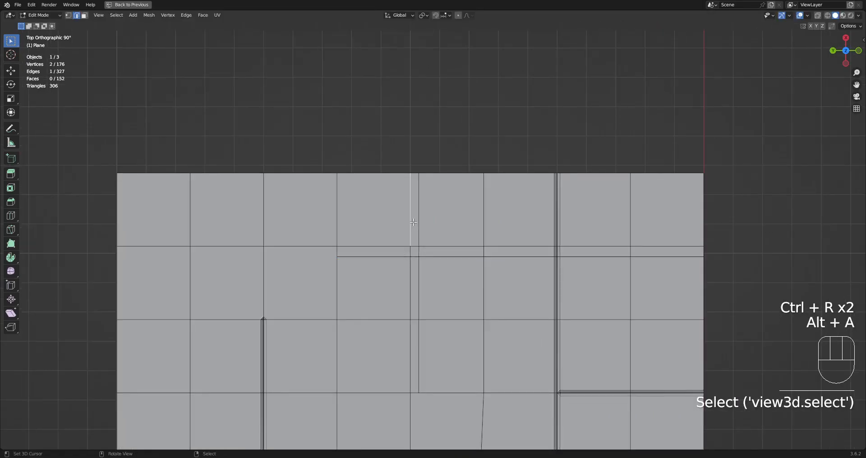
right_click(412, 353, "ctrl")
right_click(414, 247, "shift")
right_click(420, 250, "shift")
right_click(415, 257, "shift")
middle_click_drag(415, 258, 434, 275, "shift")
scroll(434, 275, "up", 2)
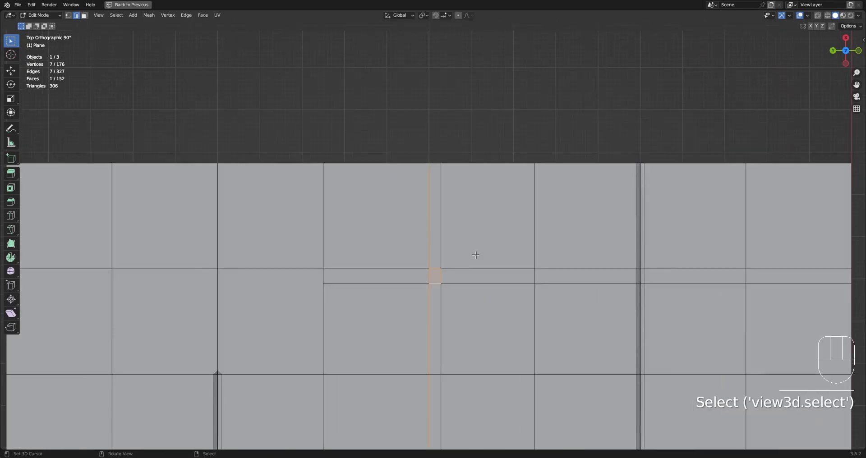
Apply Panel Cut with the Bevel type to the path and square outline, and view the result in Object Mode.
key("w")
key("w")
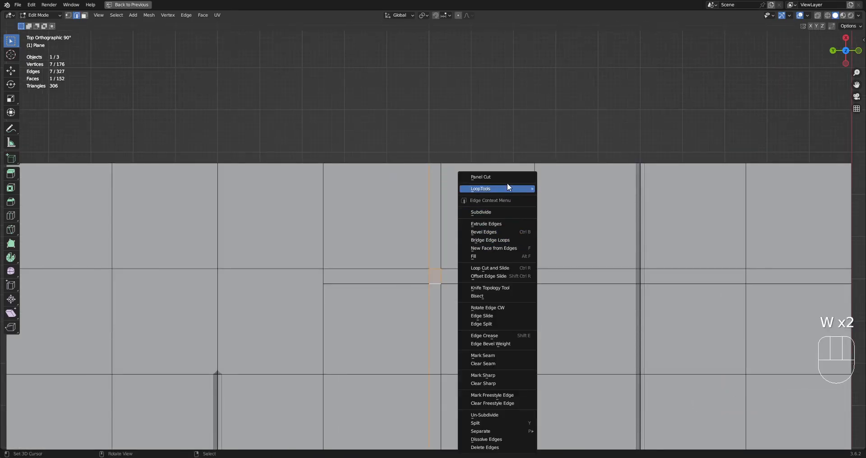
left_click(469, 177)
left_click(595, 201)
key("Tab")
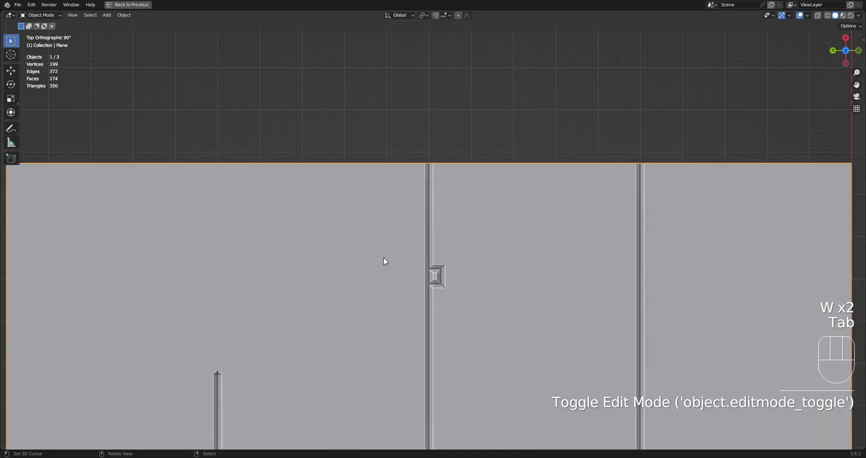
scroll(434, 270, "down", 6)
middle_click_drag(433, 269, 475, 271)
Examine the groove layout and junctions across the plane in Edit Mode.
key("Tab")
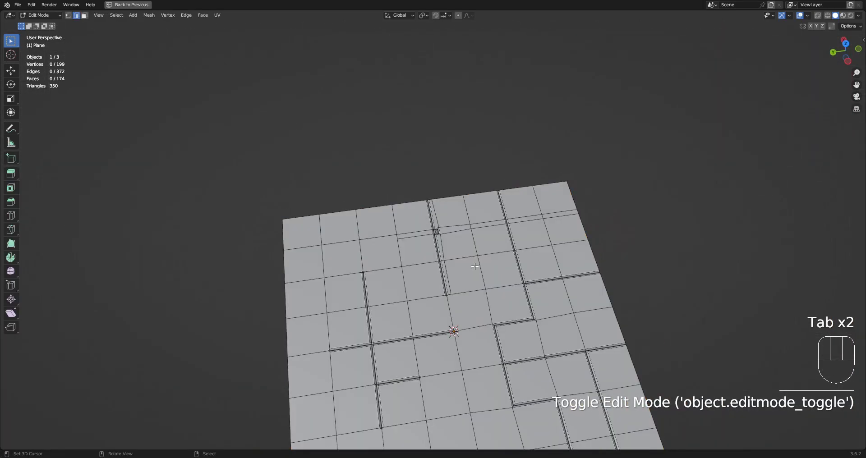
scroll(515, 303, "down", 4)
scroll(515, 302, "up", 6)
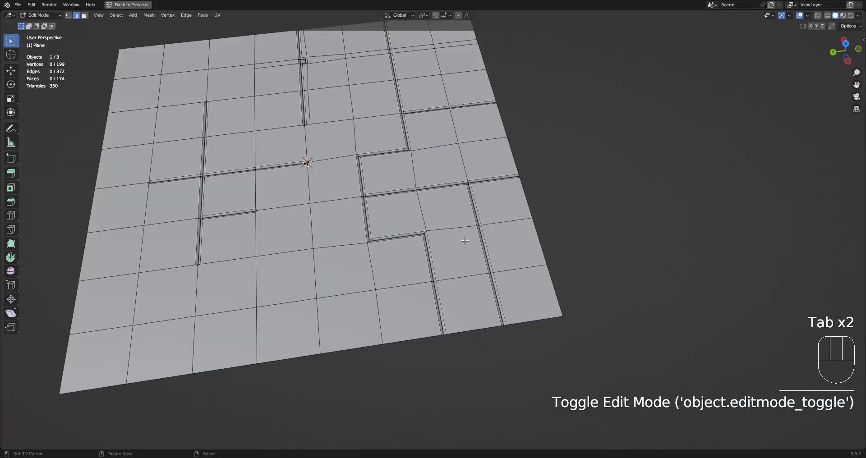
scroll(444, 217, "up", 3)
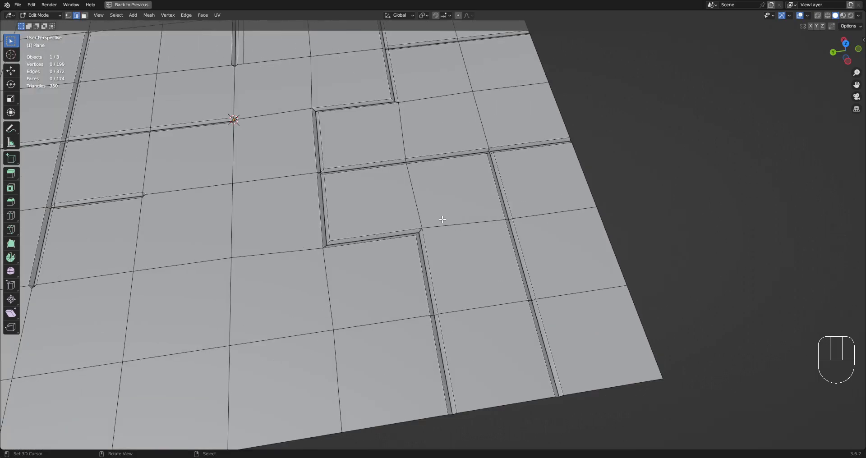
scroll(442, 219, "down", 3)
middle_click_drag(483, 256, 479, 265, "shift")
scroll(479, 265, "up", 5)
middle_click_drag(534, 170, 514, 277, "shift")
scroll(514, 277, "up", 5)
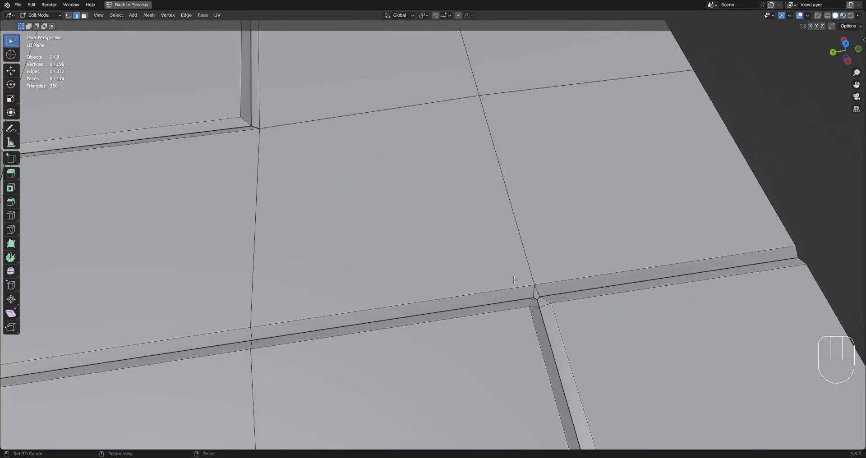
Select the two consecutive edges that run from an existing groove's side into the uncut area.
scroll(514, 277, "down", 7)
middle_click_drag(422, 345, 442, 180, "shift")
scroll(443, 180, "up", 4)
key("1")
left_click(424, 242)
scroll(424, 242, "down", 2)
middle_click_drag(424, 243, 412, 221)
left_click(368, 190, "shift")
scroll(440, 203, "up", 5)
key("2")
Apply Panel Cut with the Bevel type to the two edges ending at the existing groove.
key("w")
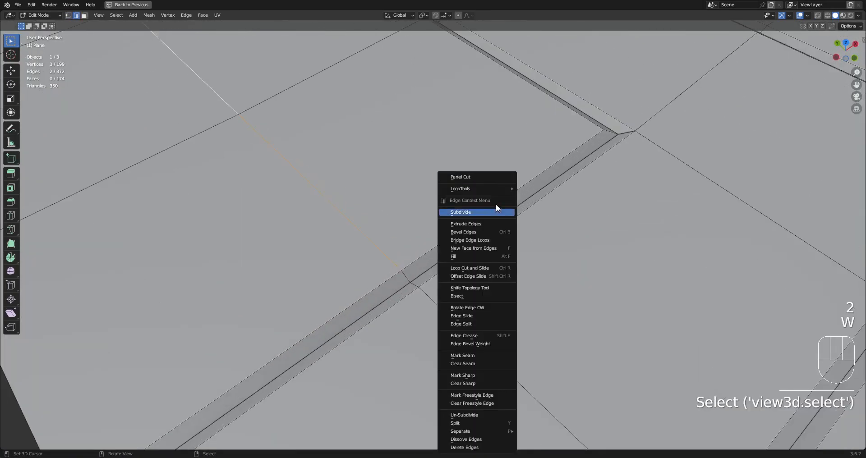
left_click(490, 177)
left_click(577, 199)
Examine the T-junction of the new and existing grooves by selecting its two closely spaced vertices.
scroll(463, 273, "down", 5)
middle_click_drag(463, 273, 449, 274)
scroll(449, 273, "up", 8)
key("1")
middle_click_drag(321, 321, 427, 246, "shift")
scroll(427, 246, "up", 7)
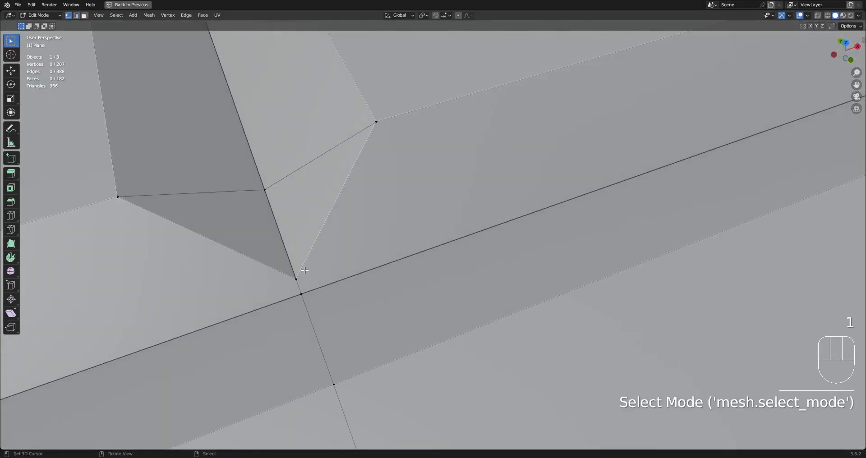
right_click(297, 272)
key("g")
right_click(291, 260)
right_click(309, 294, "shift")
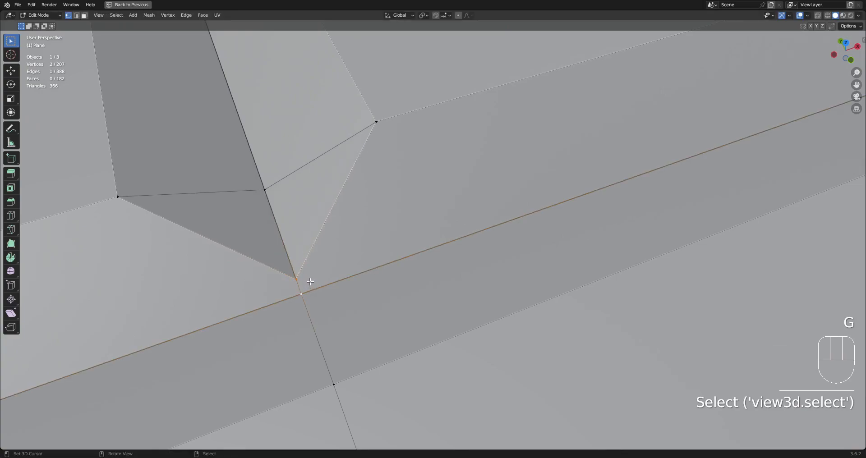
right_click(310, 277)
Hide the toolbar and compare the T-junction's vertex gap from close up and from farther away.
scroll(309, 274, "down", 6)
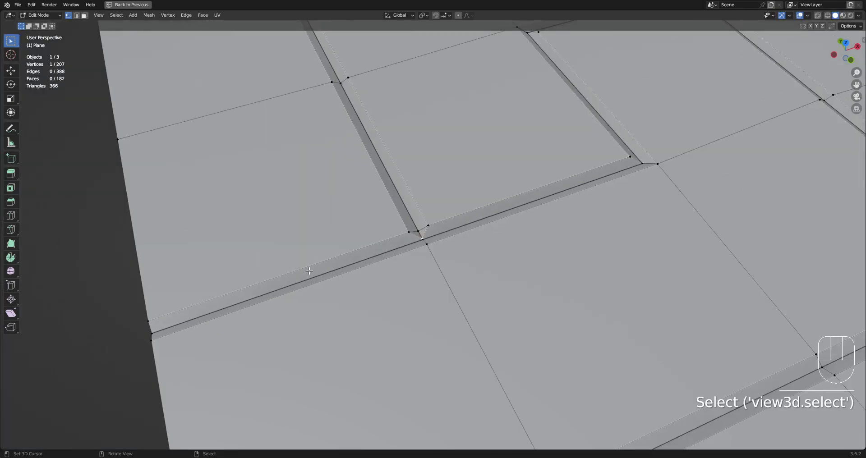
scroll(316, 271, "up", 5)
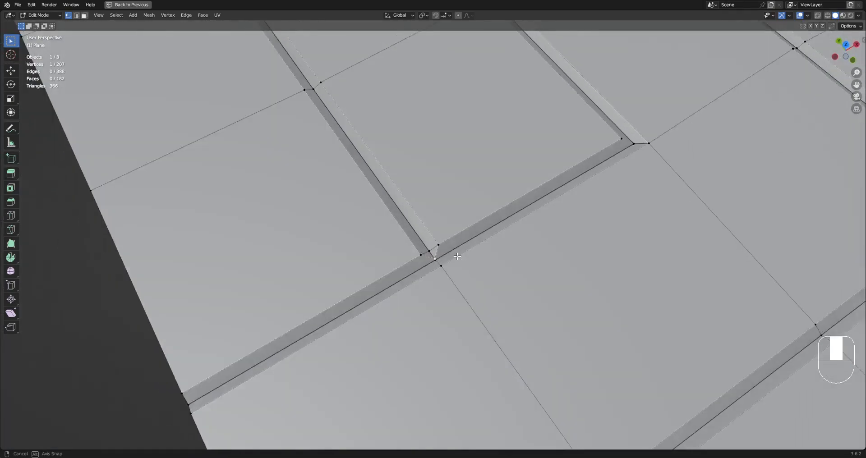
scroll(454, 252, "up", 6)
scroll(454, 251, "down", 6)
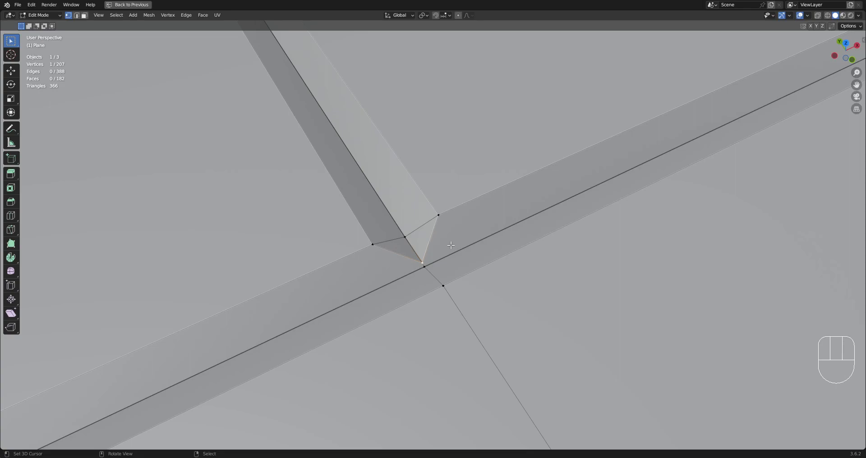
key("t")
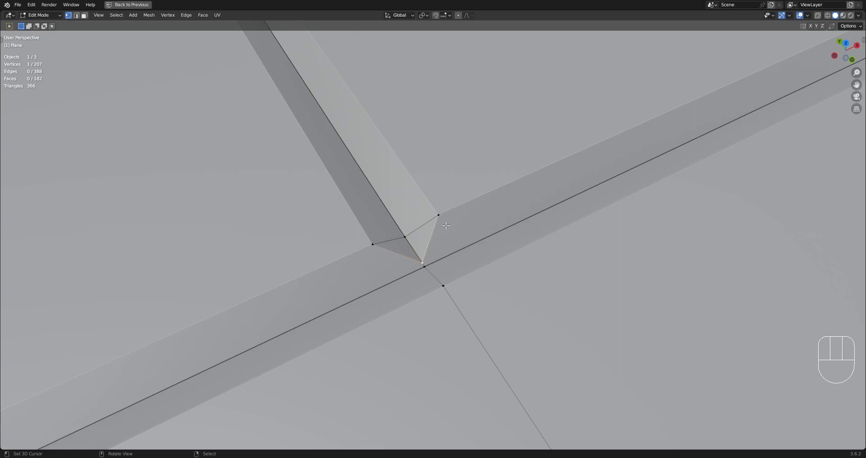
scroll(456, 227, "down", 4)
scroll(457, 227, "up", 4)
scroll(423, 253, "down", 5)
scroll(425, 267, "up", 5)
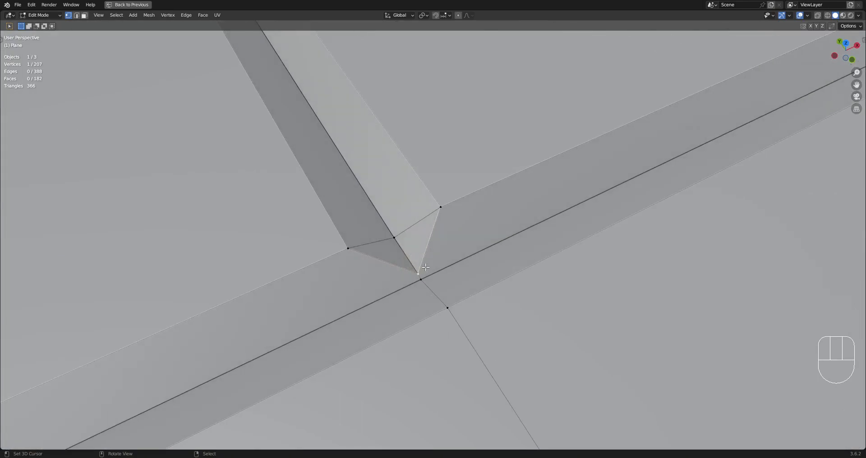
Merge the groove's end vertex into the neighbouring vertex on the existing groove using At Last, and view the plane in Object Mode.
right_click(420, 274)
right_click(421, 280, "shift")
key("m")
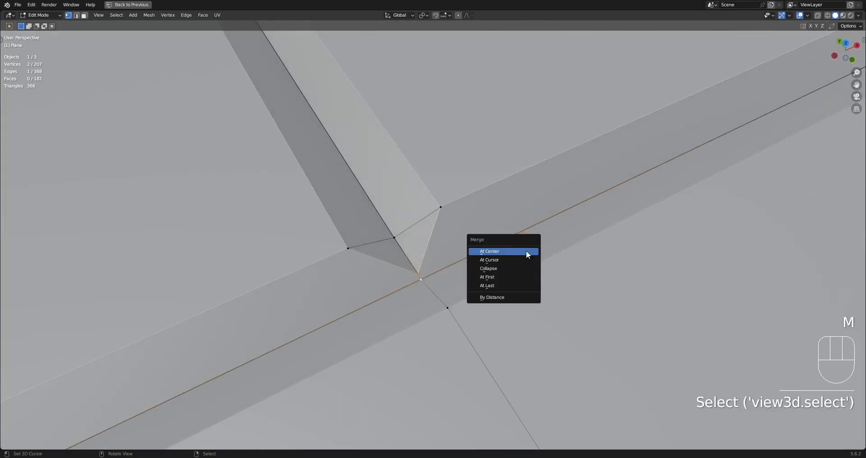
left_click(523, 285)
scroll(451, 282, "down", 10)
key("Tab")
middle_click_drag(395, 273, 449, 347)
Add a centred loop cut across the column of faces at the free end of the cross-shaped grooves.
key("Tab")
key("alt+a")
scroll(442, 280, "up", 2)
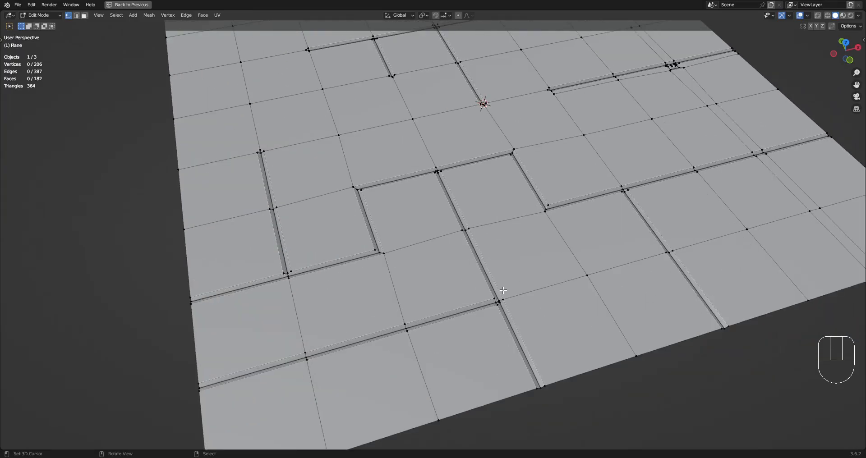
key("2")
middle_click_drag(318, 224, 359, 338, "shift")
middle_click_drag(342, 311, 420, 313)
middle_click_drag(327, 279, 402, 273, "shift")
scroll(489, 284, "up", 2)
middle_click_drag(402, 273, 451, 347, "shift")
key("ctrl+r")
left_click(428, 270)
right_click(428, 270)
Select the new loop's two edges between the groove and the plane's border and apply Panel Cut with the Bevel type.
key("2")
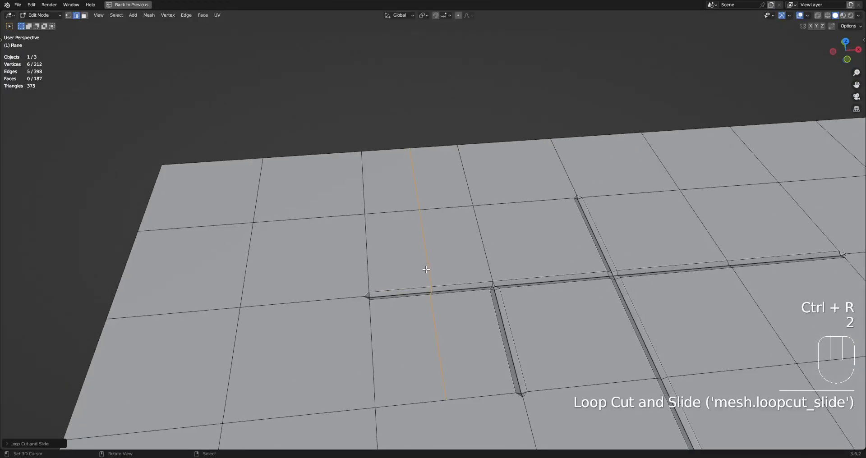
right_click(427, 262)
right_click(421, 200, "shift")
scroll(460, 217, "up", 3)
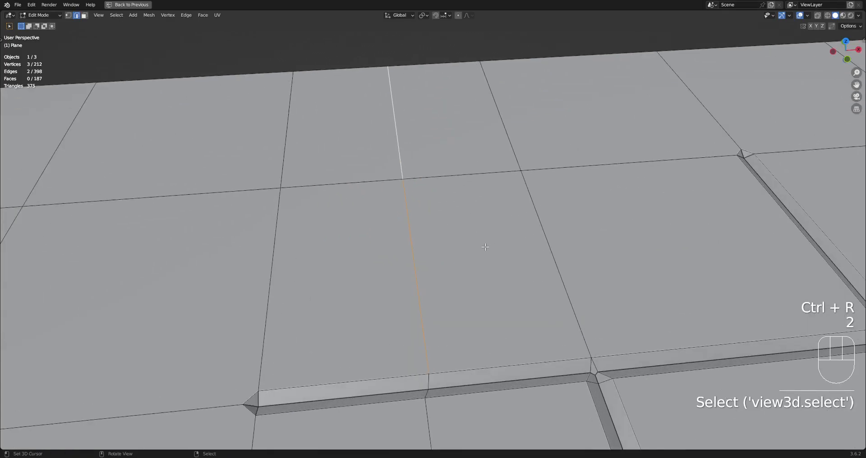
key("w")
left_click(463, 178)
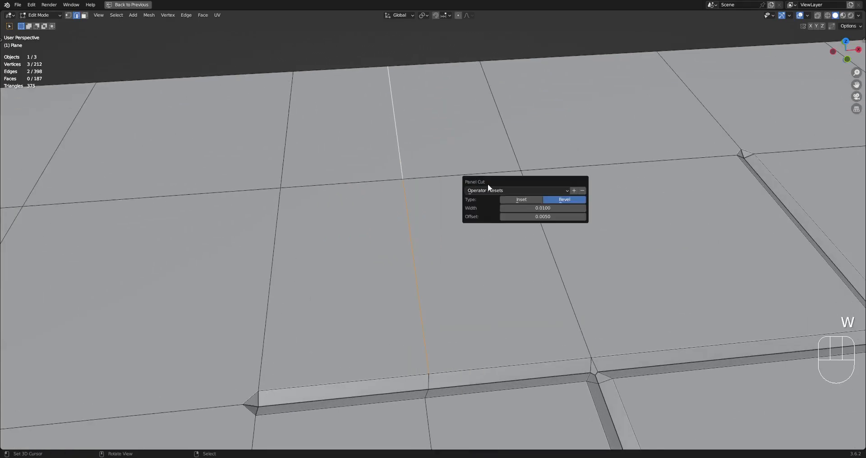
left_click(564, 199)
scroll(417, 310, "up", 4)
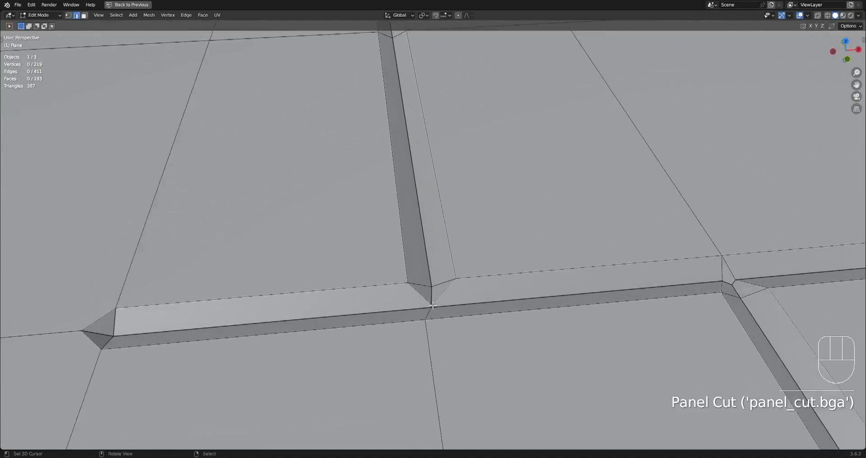
Examine the new T-junction in vertex mode by selecting its two closely spaced vertices, and clear the selection.
key("1")
left_click(445, 309)
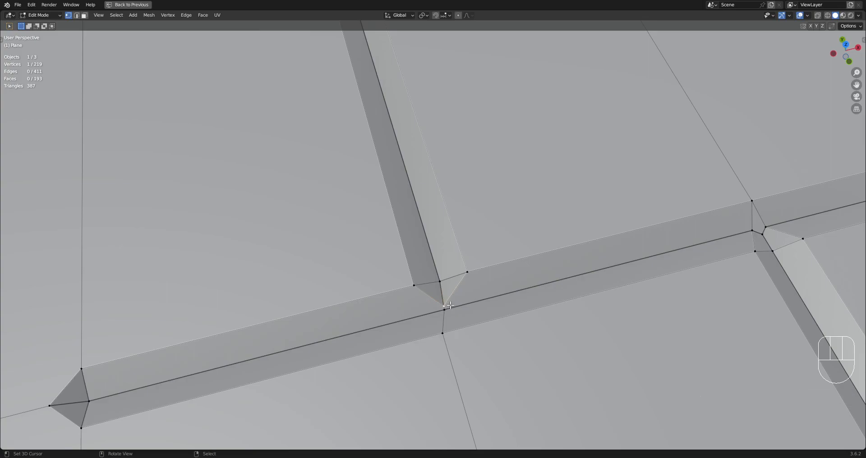
scroll(450, 305, "down", 5)
middle_click_drag(450, 305, 495, 250)
scroll(467, 273, "up", 5)
scroll(467, 273, "up", 5)
left_click(464, 249)
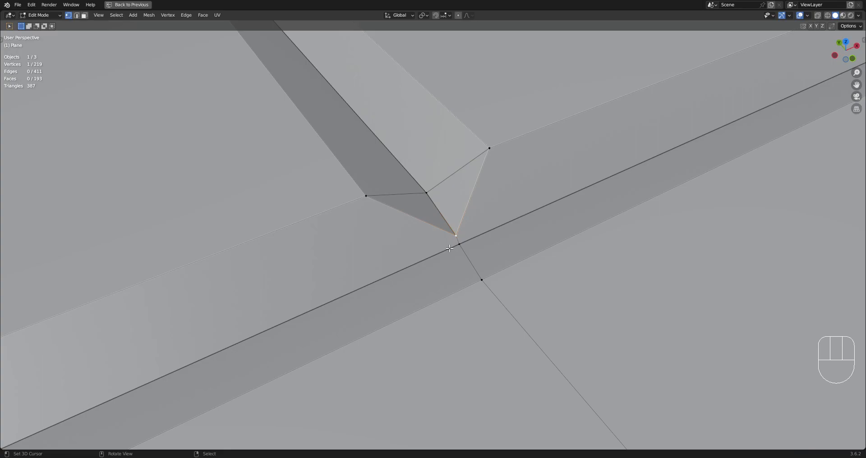
left_click(454, 235)
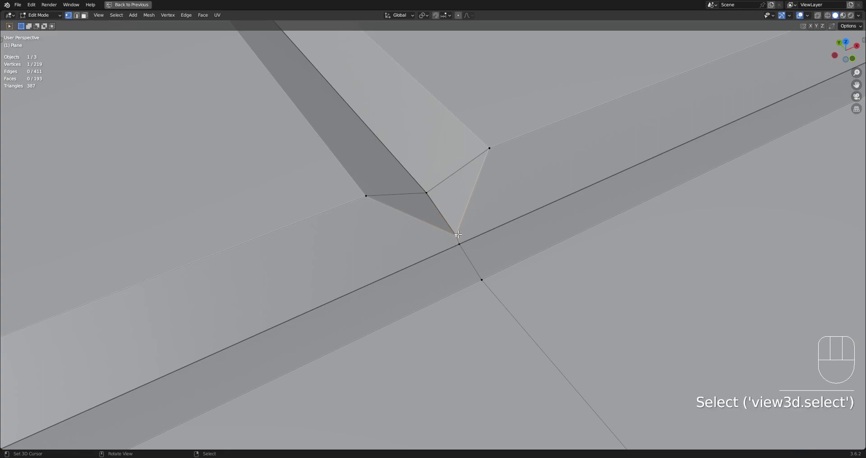
left_click(463, 244, "shift")
scroll(541, 246, "down", 5)
middle_click_drag(524, 248, 485, 243)
key("alt+a")
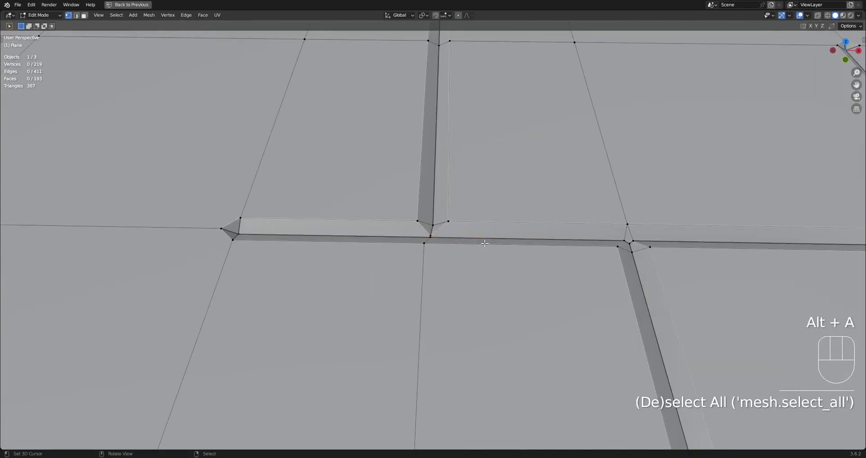
Add a loop cut through the crossing groove's far side and slide it right beside the T-junction.
scroll(484, 243, "up", 4)
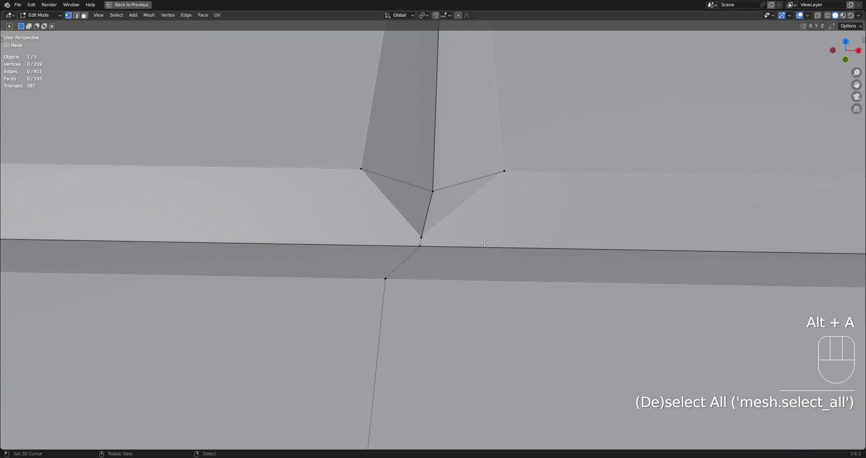
middle_click_drag(484, 243, 497, 230)
key("ctrl+r")
left_click(496, 227)
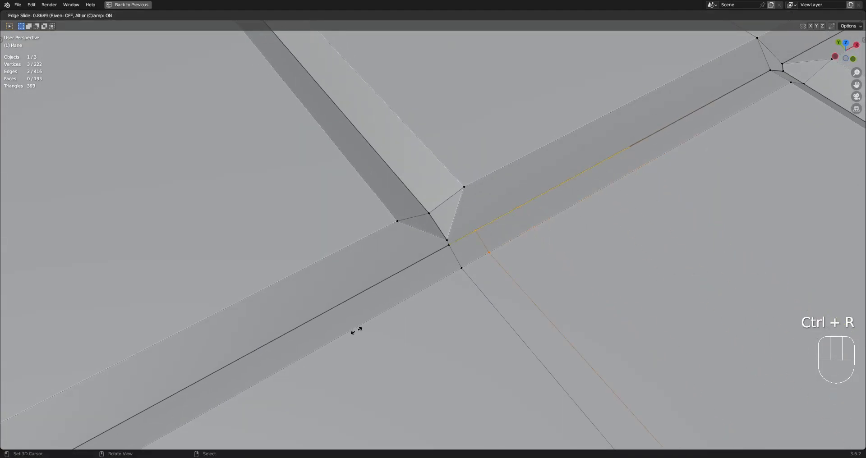
left_click(345, 353)
key("alt+a")
scroll(460, 266, "up", 3)
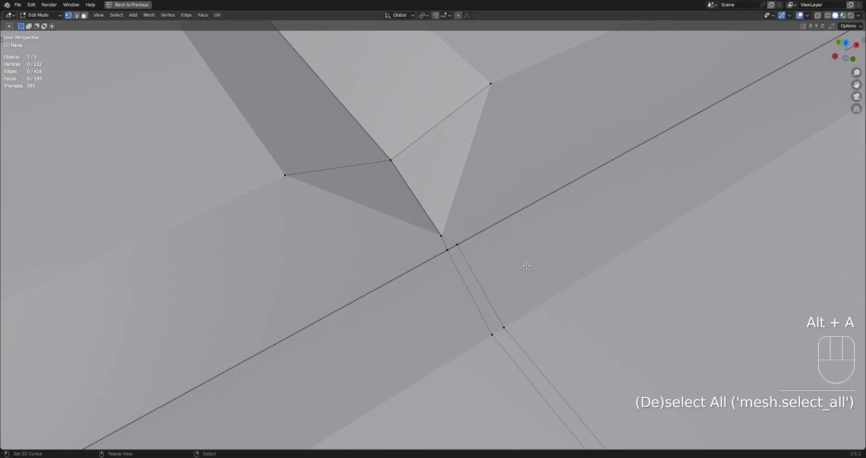
Merge the new groove's end vertex with the adjacent vertex on the crossing groove's bottom edge.
middle_click_drag(523, 267, 458, 249)
right_click(438, 234)
right_click(436, 233, "shift")
key("m")
left_click(495, 240)
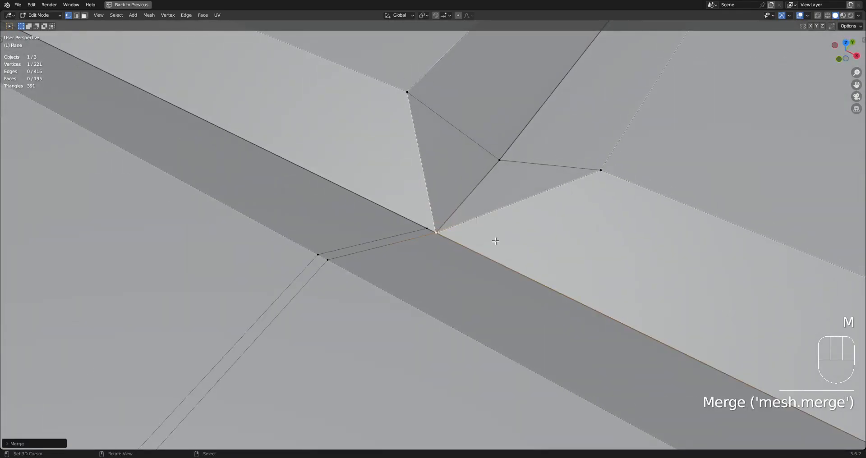
Examine the merged T-junction from afar and up close, toggling between Object and Edit Mode.
key("Tab")
scroll(478, 216, "down", 10)
key("Tab")
middle_click_drag(431, 227, 486, 257)
scroll(486, 257, "down", 10)
key("Tab")
key("Tab")
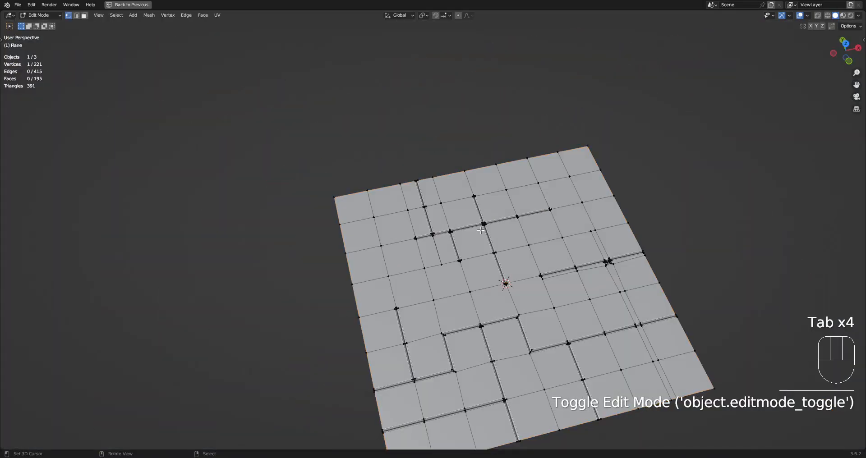
scroll(480, 230, "up", 10)
scroll(481, 230, "up", 6)
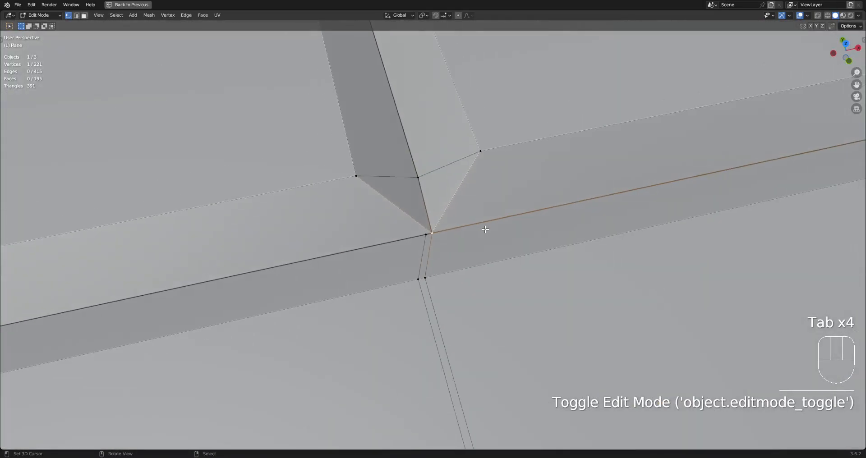
scroll(485, 229, "up", 5)
Try moving the extra loop's vertex beside the T-junction off the crossing groove's bottom edge.
left_click(414, 235)
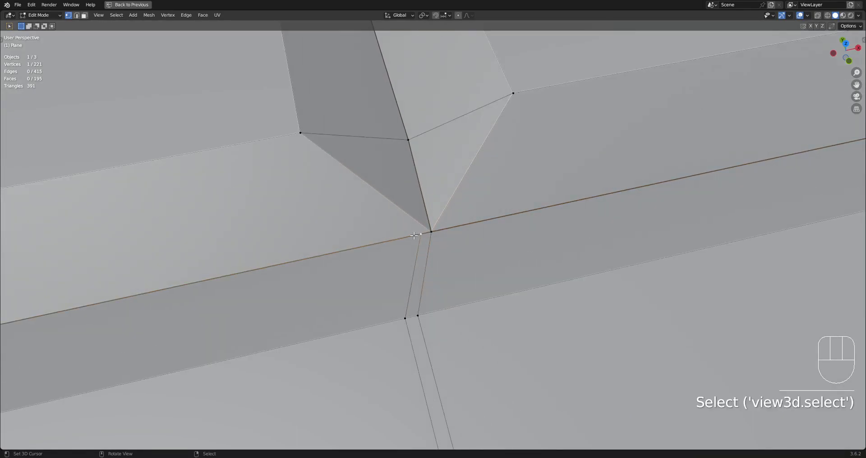
scroll(503, 235, "up", 6)
scroll(502, 233, "down", 3)
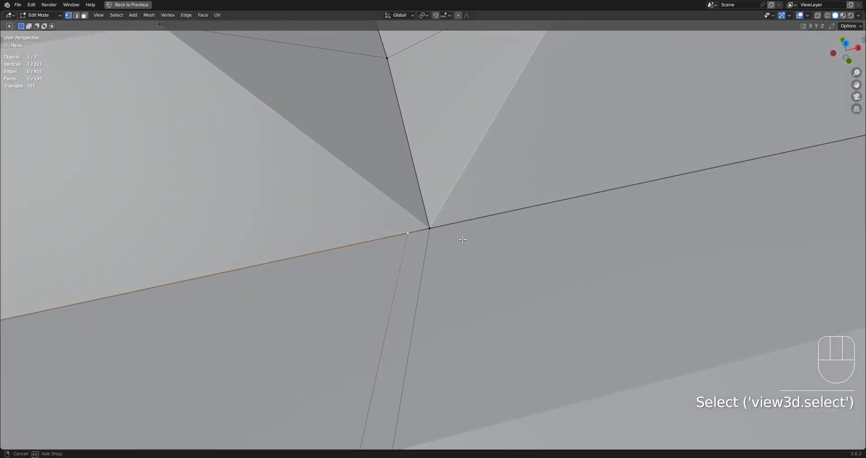
key("g")
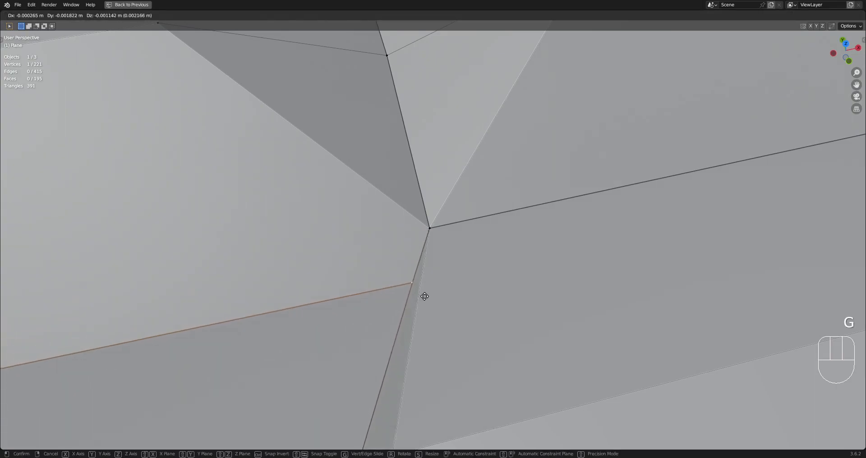
right_click(427, 248)
Dissolve the extra edge loop beside the T-junction and select the merged junction vertex in vertex mode.
scroll(427, 249, "down", 5)
scroll(397, 230, "up", 7)
scroll(397, 231, "down", 6)
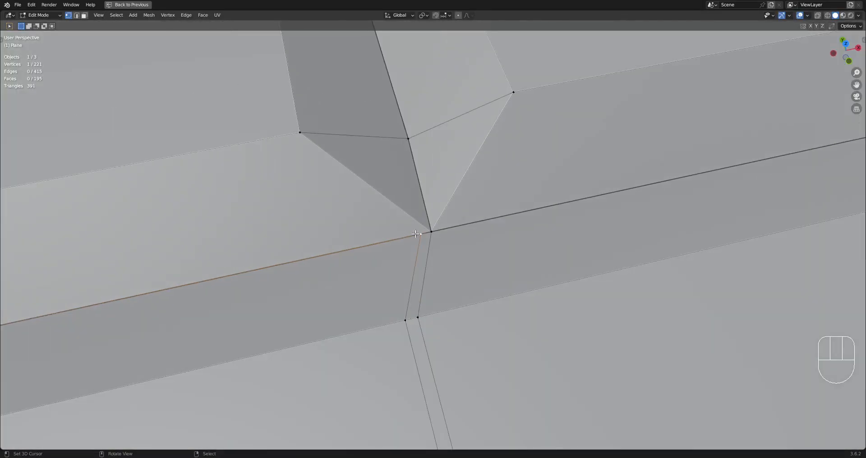
key("Tab")
key("Tab")
scroll(430, 249, "up", 6)
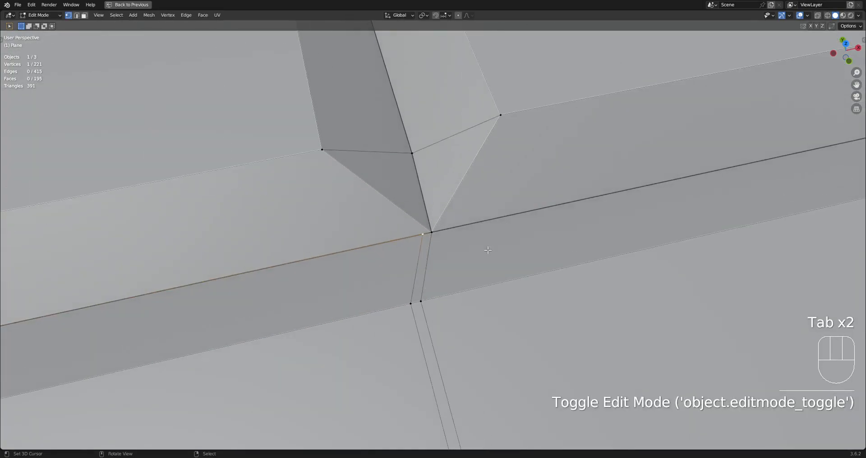
scroll(430, 249, "down", 9)
scroll(430, 249, "up", 6)
key("2")
key("alt+a")
left_click(429, 248, "alt+shift")
key("ctrl+x")
key("1")
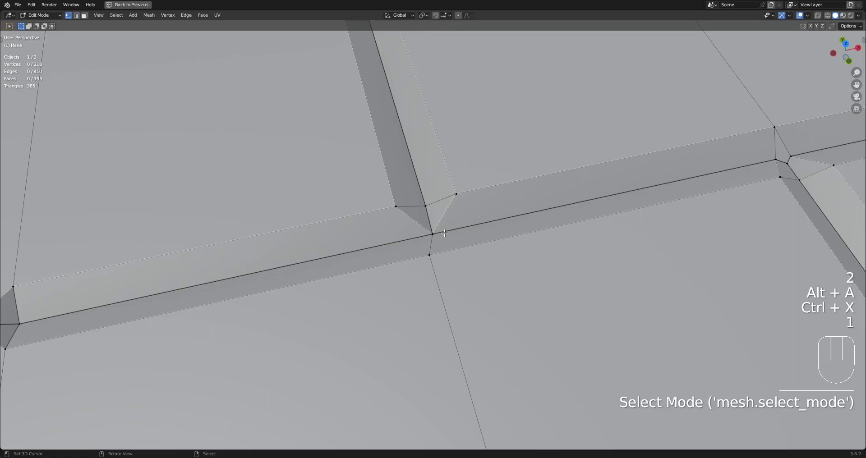
left_click(444, 233)
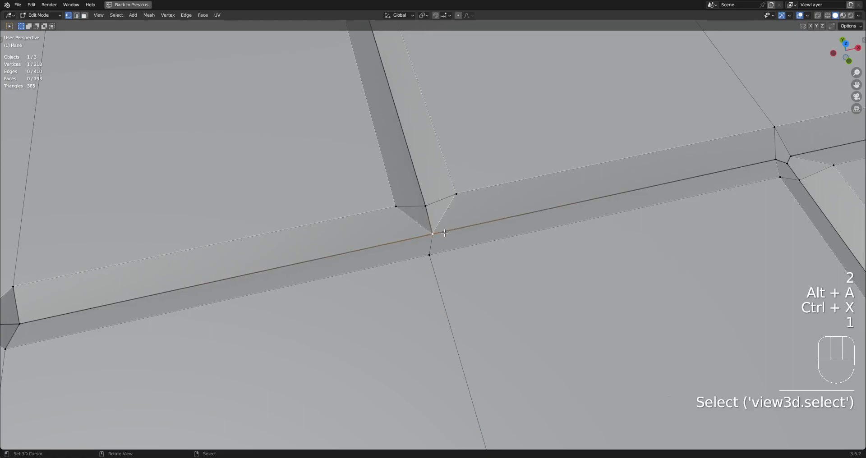
Select the outer tip vertex of the dead-end groove near the plane's border and inspect it from the top view.
scroll(444, 232, "up", 3)
scroll(445, 233, "down", 4)
scroll(445, 233, "down", 10)
middle_click_drag(489, 413, 484, 298, "shift")
scroll(475, 300, "up", 1)
scroll(484, 299, "up", 8)
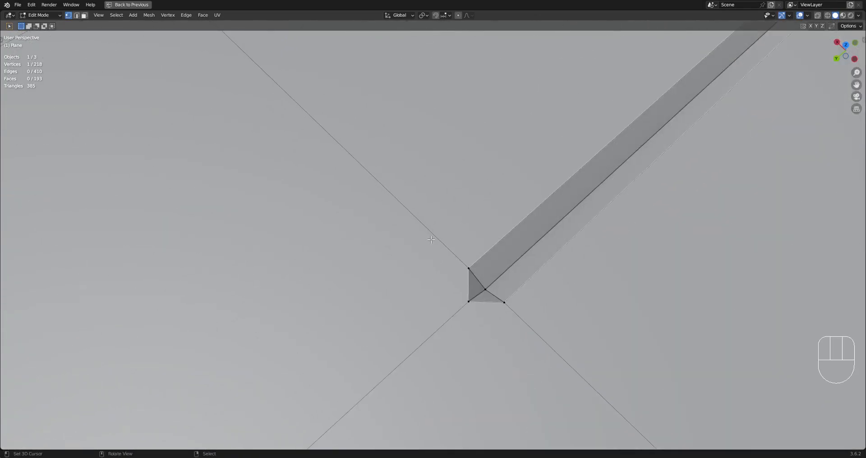
right_click(479, 301)
right_click(470, 303)
scroll(442, 278, "down", 5)
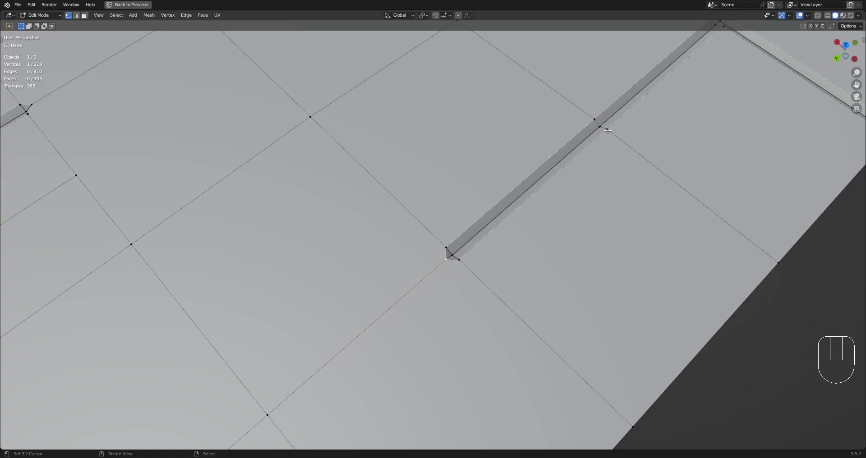
scroll(450, 271, "up", 3)
middle_click_drag(462, 276, 451, 286, "alt")
scroll(360, 334, "down", 3)
middle_click_drag(360, 334, 409, 277, "shift")
scroll(408, 284, "up", 7)
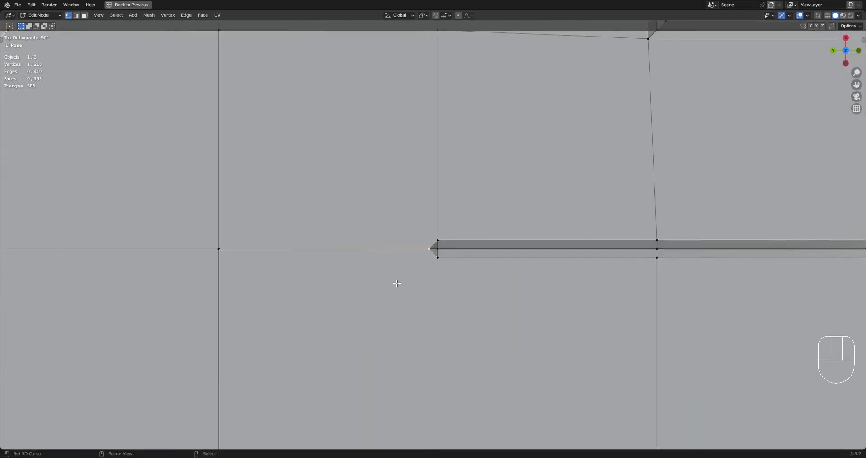
Examine in face mode the small groove faces that meet around the dead end's inner bottom vertex.
left_click(421, 263)
scroll(424, 262, "down", 3)
key("3")
left_click(448, 251)
right_click(435, 249, "shift")
right_click(436, 256, "shift")
right_click(453, 259, "shift")
right_click(449, 249)
right_click(435, 249, "shift")
right_click(436, 255, "shift")
right_click(446, 257, "shift")
Select the groove's tip vertex, then the two large flat faces that meet at it.
key("1")
right_click(431, 253)
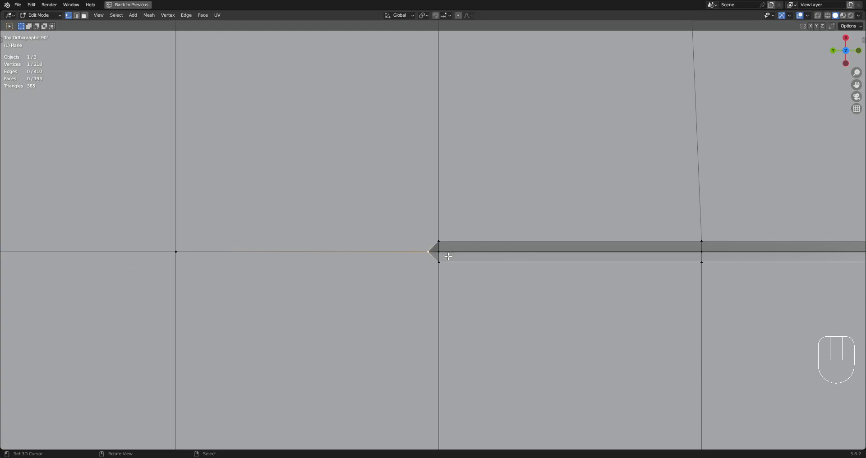
key("3")
left_click(421, 248)
left_click(419, 275, "shift")
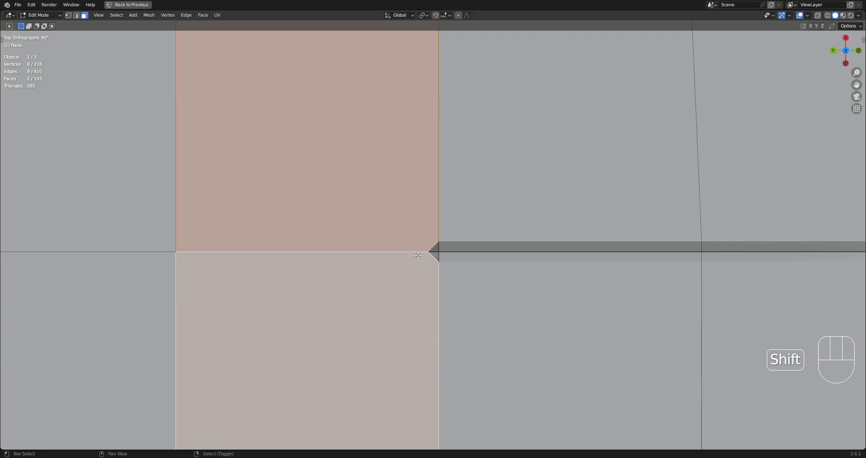
Select the two tip triangles and the two adjoining groove wall faces at the dead end.
right_click(435, 249)
right_click(435, 256, "shift")
right_click(444, 256, "shift")
right_click(444, 247, "shift")
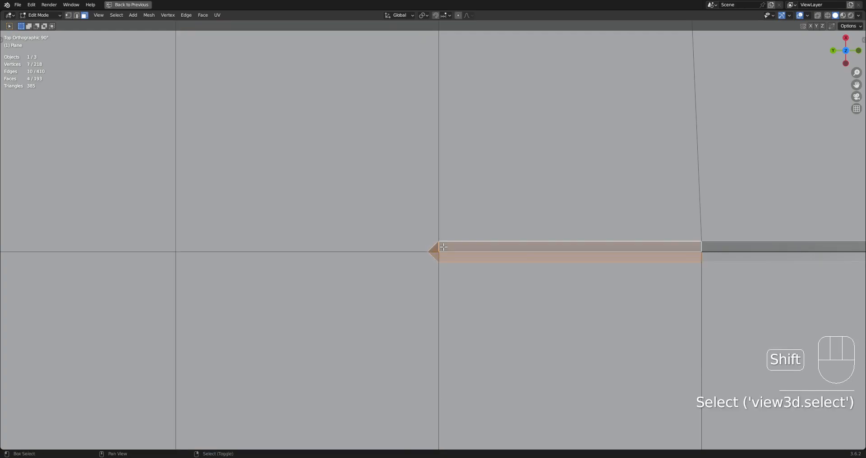
scroll(443, 247, "down", 4)
scroll(586, 244, "up", 5)
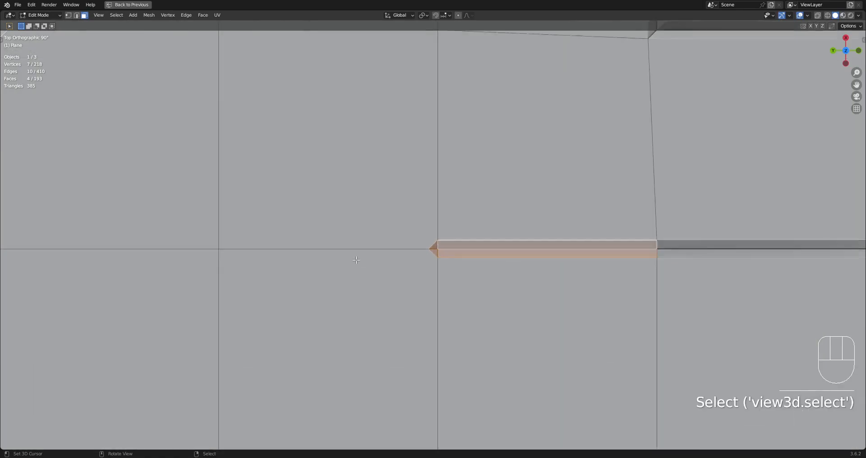
Select the two flat faces beyond the groove's tip, then the tip vertex and the dead end's upper corner vertex.
right_click(395, 234)
right_click(394, 289, "shift")
key("1")
right_click(427, 257)
right_click(440, 245)
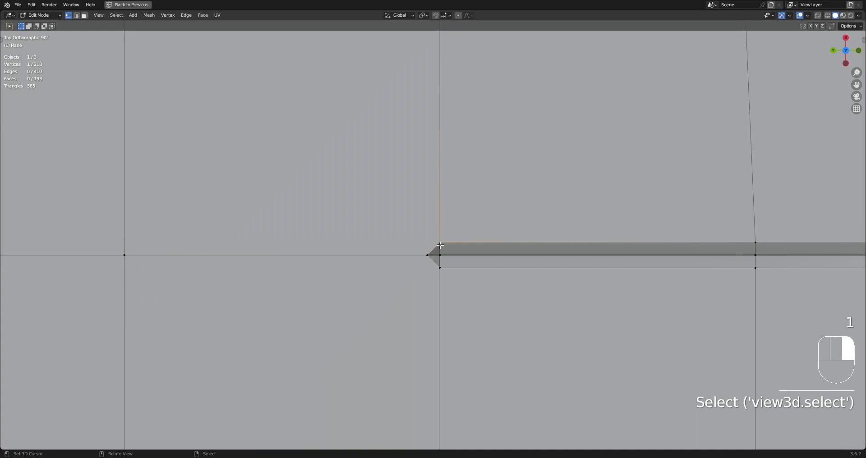
Inspect the two large flat faces on either side of the dead end's upper corner vertex.
scroll(441, 261, "down", 4)
key("3")
right_click(416, 209)
right_click(462, 195, "shift")
right_click(423, 196, "shift")
right_click(541, 189, "shift")
key("1")
right_click(434, 231)
key("3")
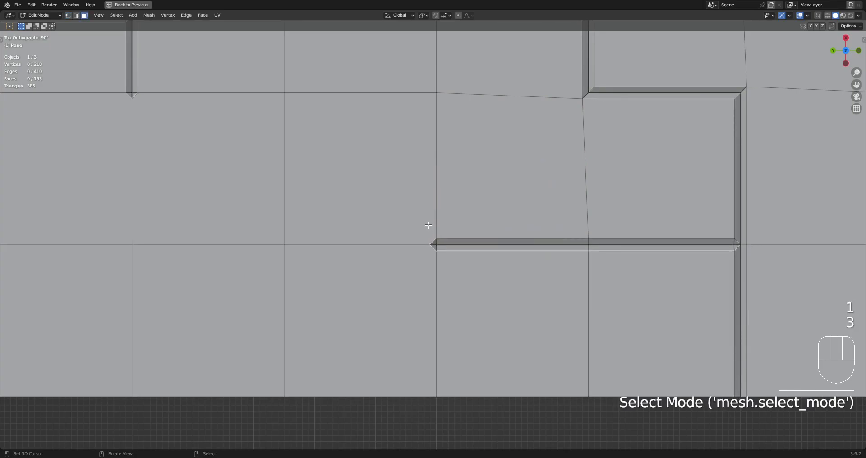
right_click(410, 216)
right_click(462, 213, "shift")
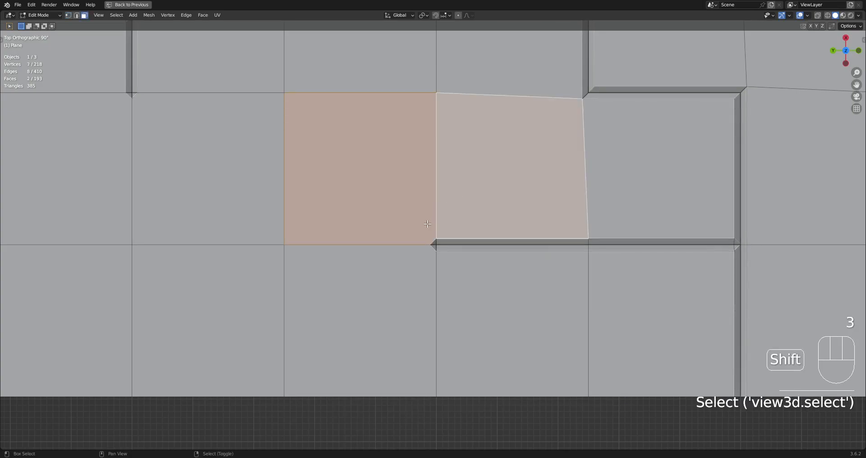
Inspect the dead end's lower corner vertex and its two neighbouring flat faces, and reselect the groove's tip vertex.
key("1")
right_click(437, 251)
key("3")
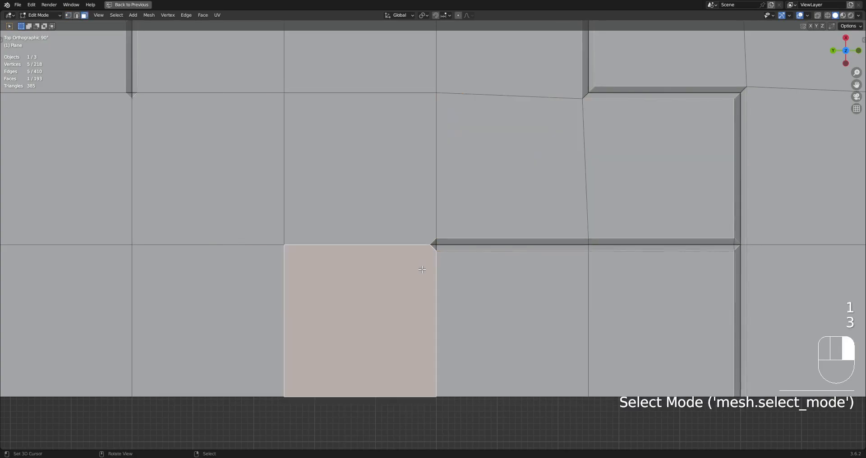
right_click(422, 269)
right_click(459, 270, "shift")
key("1")
scroll(453, 265, "up", 2)
right_click(432, 249)
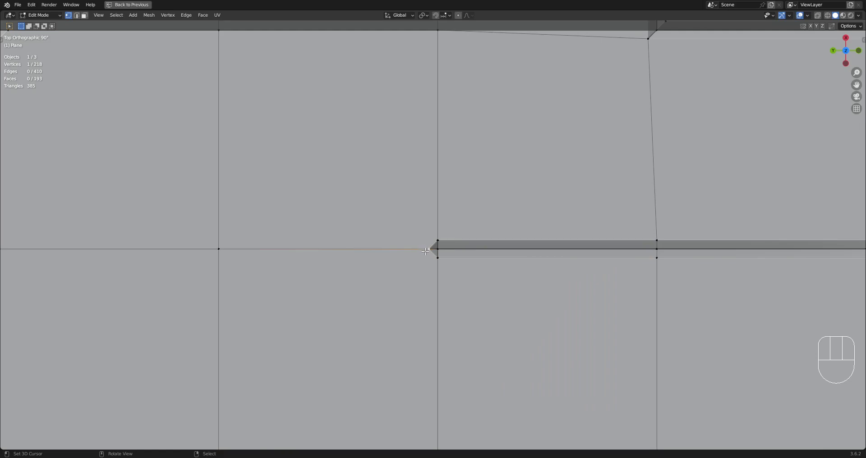
Examine the grooves from several perspective angles and select the dead end's inner bottom vertex.
scroll(425, 263, "down", 5)
middle_click_drag(425, 263, 461, 233)
scroll(377, 241, "down", 2)
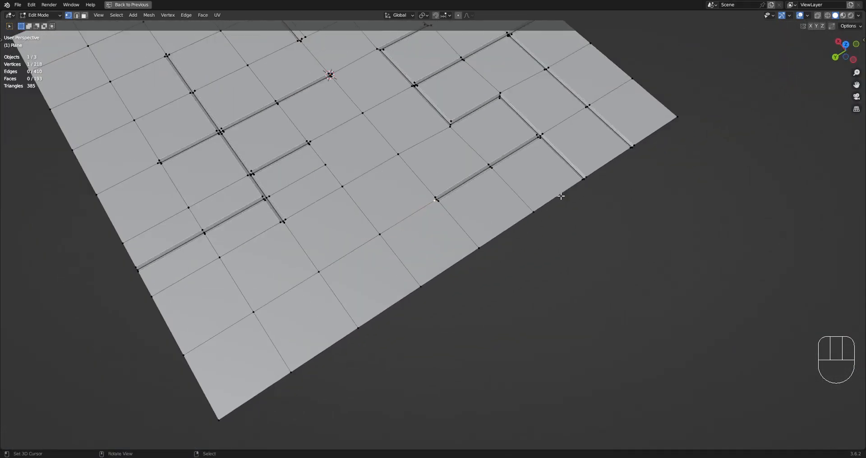
middle_click_drag(560, 194, 521, 267, "shift")
scroll(522, 267, "up", 6)
middle_click_drag(577, 230, 529, 269)
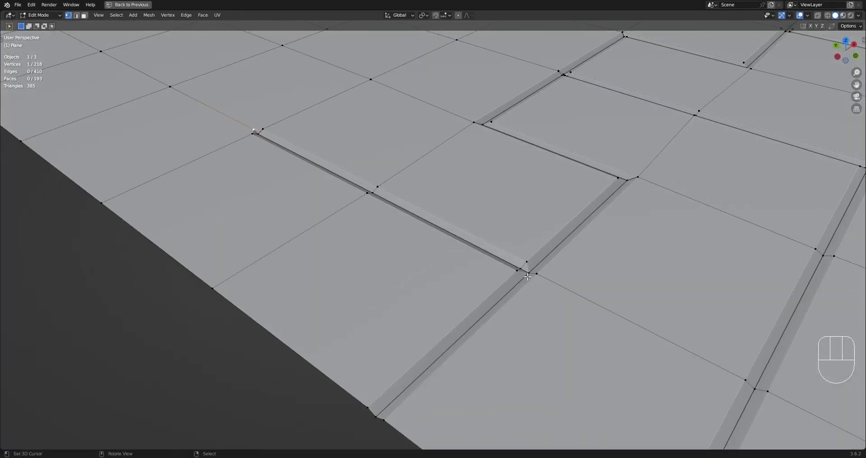
scroll(422, 249, "down", 4)
middle_click_drag(347, 234, 441, 238)
scroll(470, 250, "up", 6)
scroll(473, 225, "down", 4)
scroll(442, 239, "up", 6)
key("3")
key("1")
left_click(415, 260)
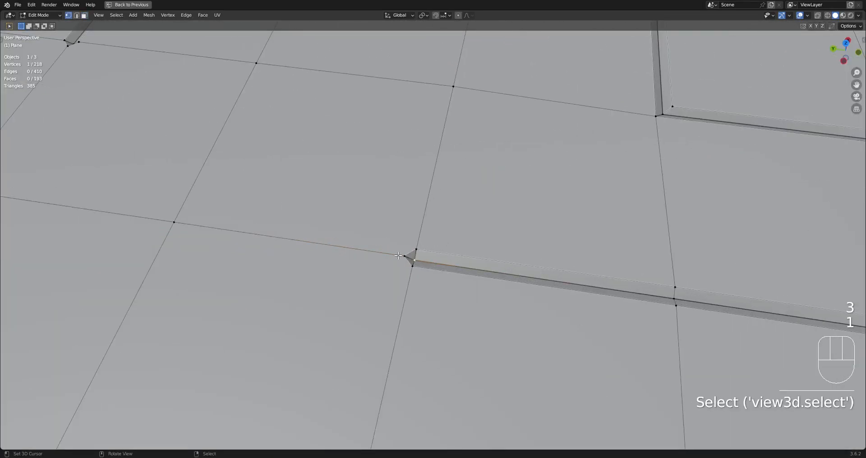
Select the straight four-edge path between the short groove and the plane's far border in edge mode.
scroll(398, 255, "down", 7)
middle_click_drag(404, 256, 413, 288)
scroll(420, 280, "down", 4)
middle_click_drag(472, 172, 453, 322, "shift")
scroll(453, 322, "up", 4)
key("Tab")
key("Tab")
scroll(453, 323, "down", 3)
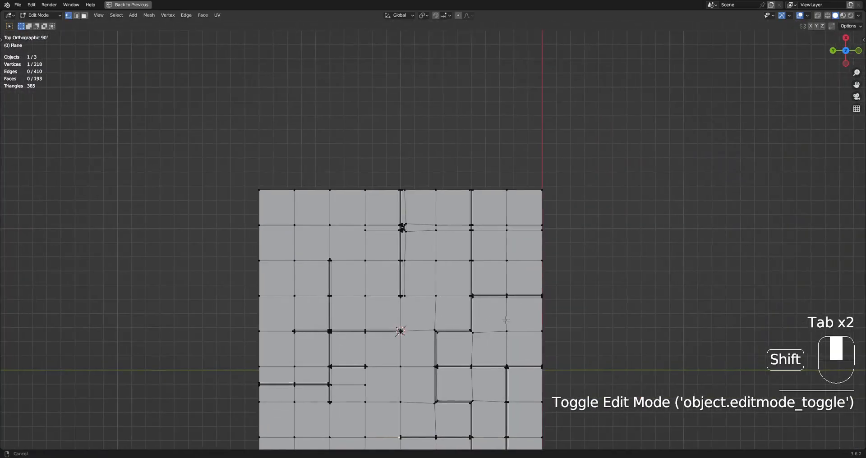
middle_click_drag(527, 315, 459, 320, "shift")
scroll(460, 320, "up", 4)
key("2")
right_click(467, 321)
right_click(469, 199, "ctrl")
middle_click_drag(532, 271, 501, 219)
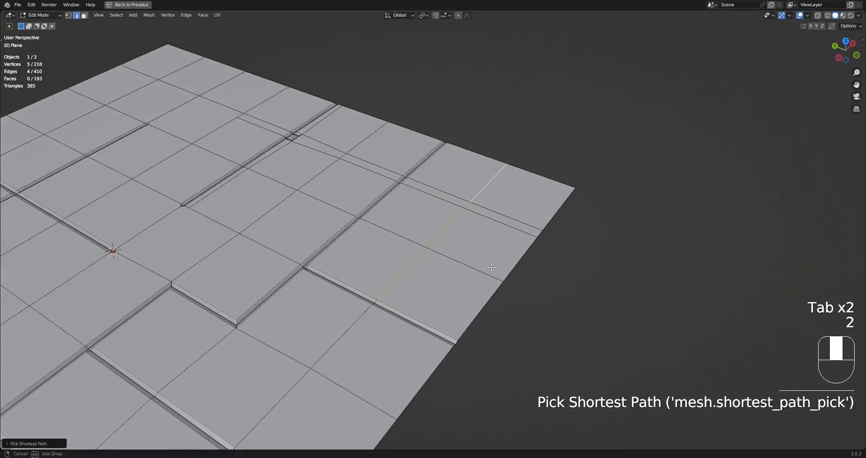
scroll(523, 236, "up", 5)
key("w")
scroll(404, 248, "down", 8)
Replace the grooved plane with a new default mesh plane and enter Edit Mode on it.
key("Tab")
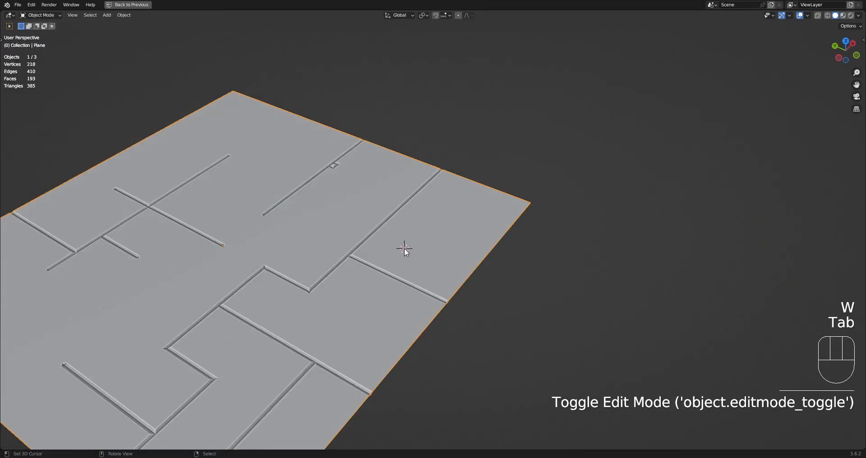
left_click(404, 248)
key("x")
left_click(404, 248)
key("shift+a")
mouse_move(412, 250)
left_click(435, 260)
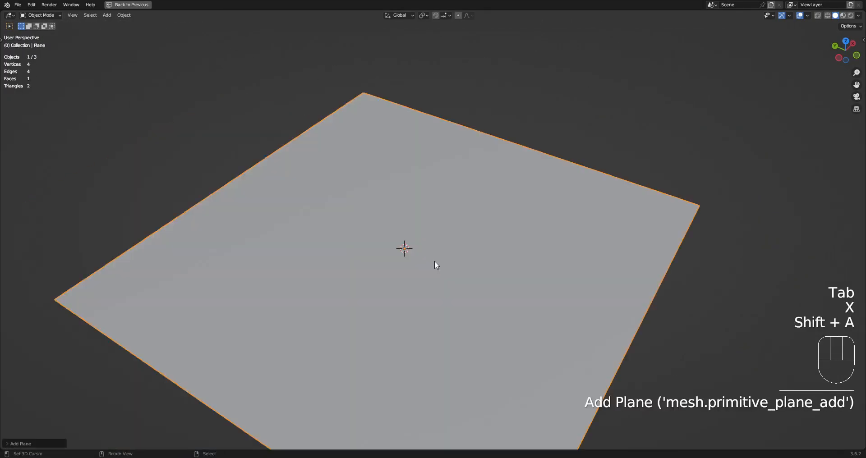
key("Tab")
scroll(434, 261, "down", 5)
key("shift+ctrl+b")
left_click(540, 267)
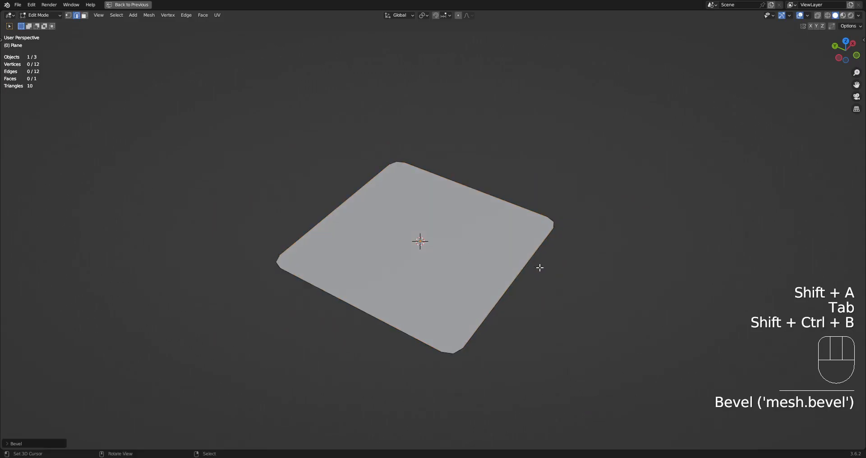
key("ctrl+z")
Bevel the new plane's four corner vertices into single-segment chamfers.
key("shift+ctrl+b")
scroll(570, 267, "down", 2)
left_click(571, 267)
Apply Creative Flow's Auto Mirror to the chamfered plane across the X and Y axes in Object Mode.
key("Tab")
key("shift+ctrl+x")
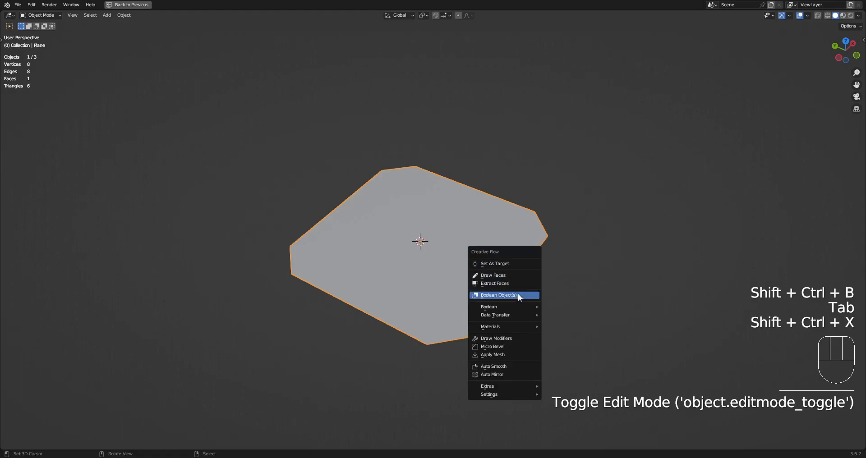
left_click(496, 373)
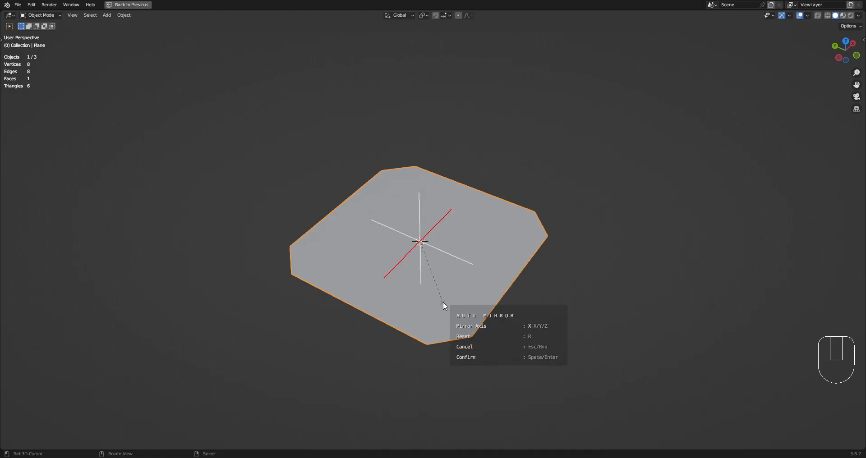
left_click(443, 302)
Enter Edit Mode on the mirrored plane and select its single quarter face in face mode.
key("Tab")
key("3")
left_click(456, 307)
middle_click_drag(456, 307, 528, 300)
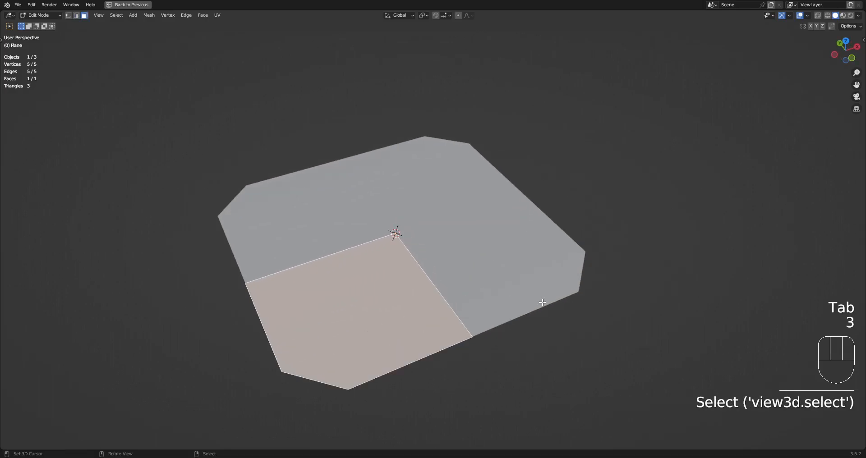
Try insetting the quarter face while toggling the Boundary and Individual options, cancel the inset and undo the face selection.
key("i")
key("b")
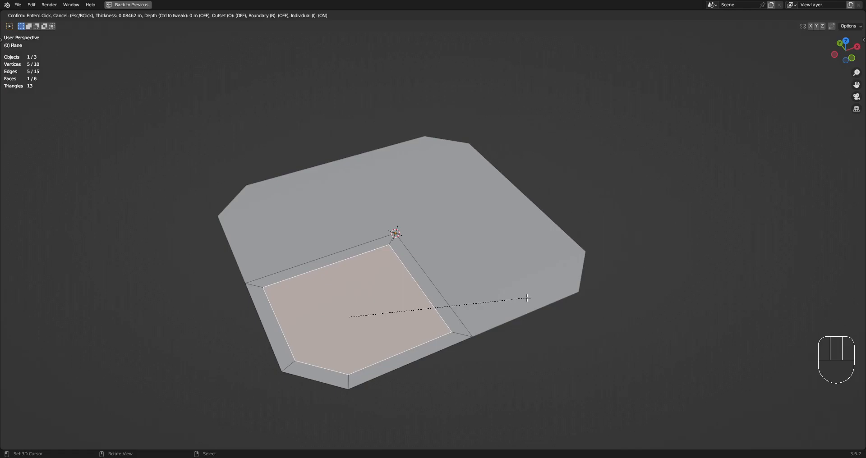
key("b")
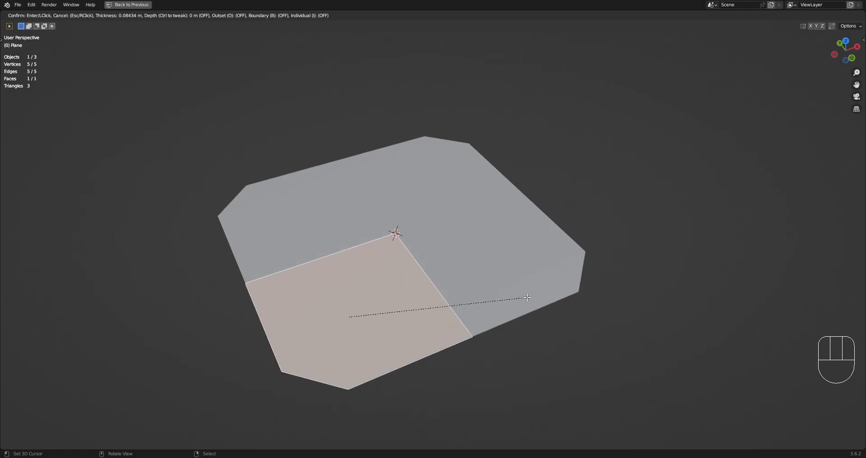
key("i")
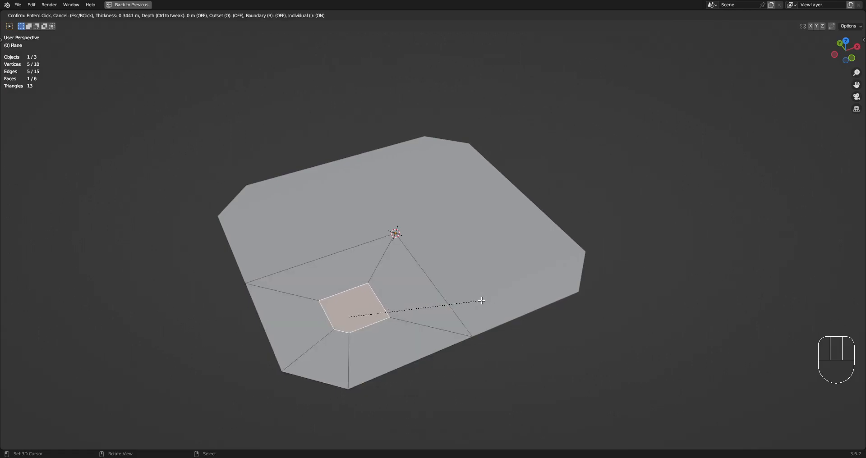
key("b")
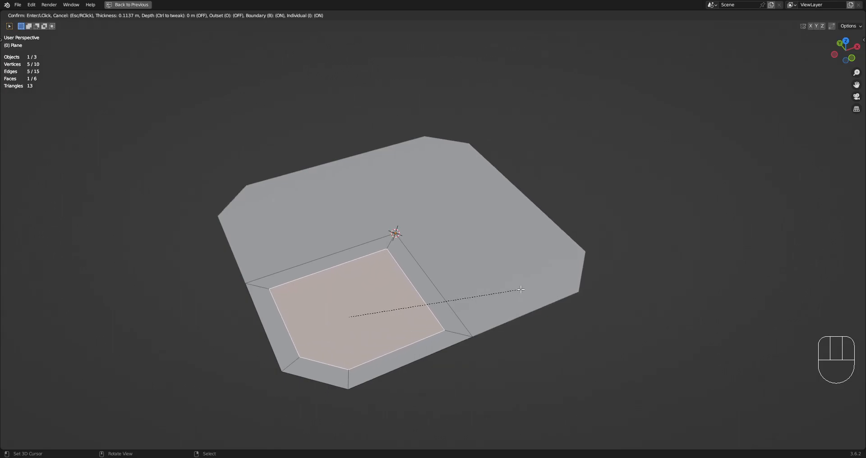
right_click(504, 287)
key("ctrl+z")
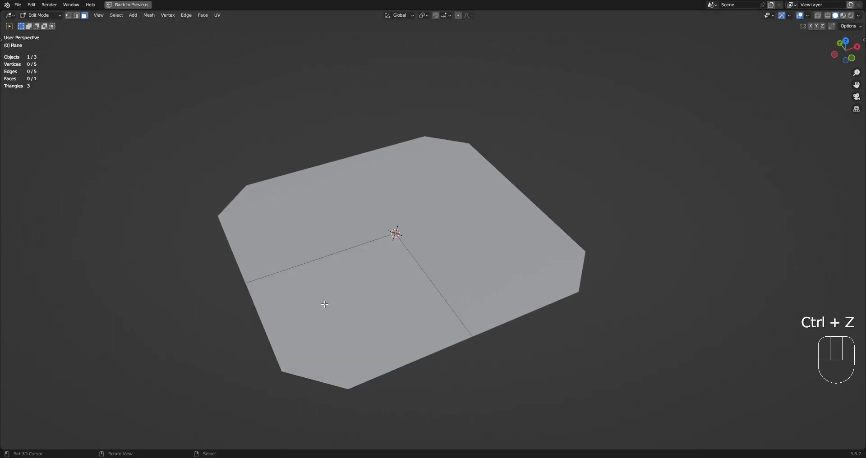
Select the path of three outer border edges around the quarter face's chamfered corner in edge mode.
key("2")
right_click(258, 304, "alt+shift")
key("2")
right_click(263, 312)
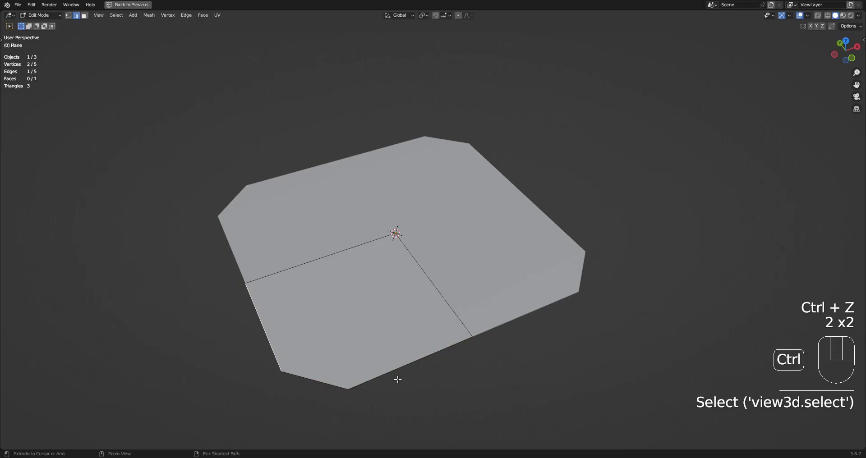
right_click(398, 380, "ctrl")
Apply Creative Flow's Quad Slice to the quarter face, aligned to the top view.
middle_click_drag(398, 380, 416, 282)
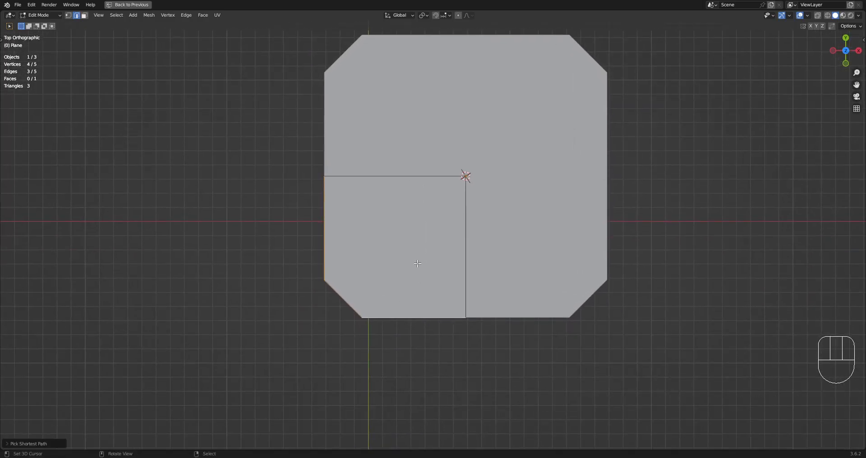
key("3")
right_click(417, 264)
key("shift+ctrl+x")
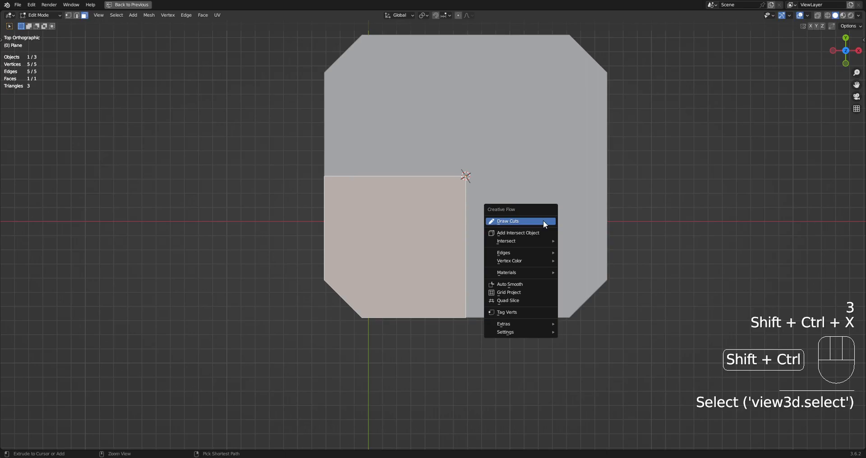
left_click(530, 301)
Select all four sliced faces and try insetting them, toggling the Individual and Boundary options.
key("alt+a")
right_click(350, 240)
right_click(374, 289, "shift")
right_click(343, 296, "shift")
right_click(402, 255, "shift")
middle_click_drag(401, 255, 469, 252)
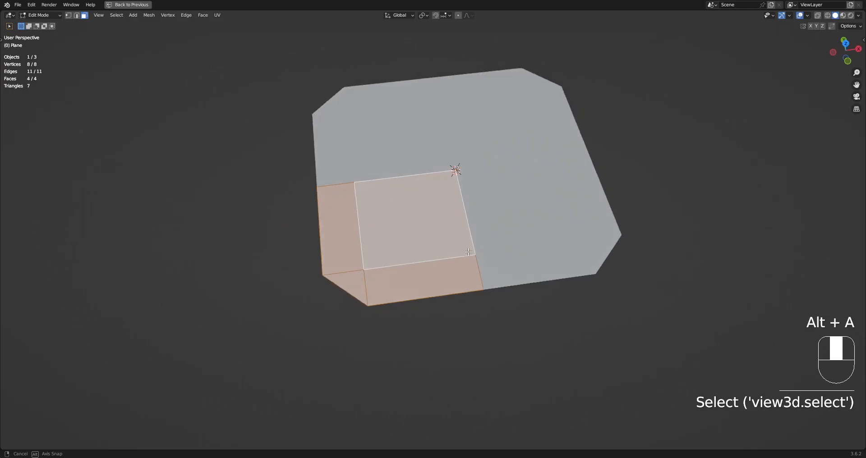
scroll(576, 225, "up", 2)
key("i")
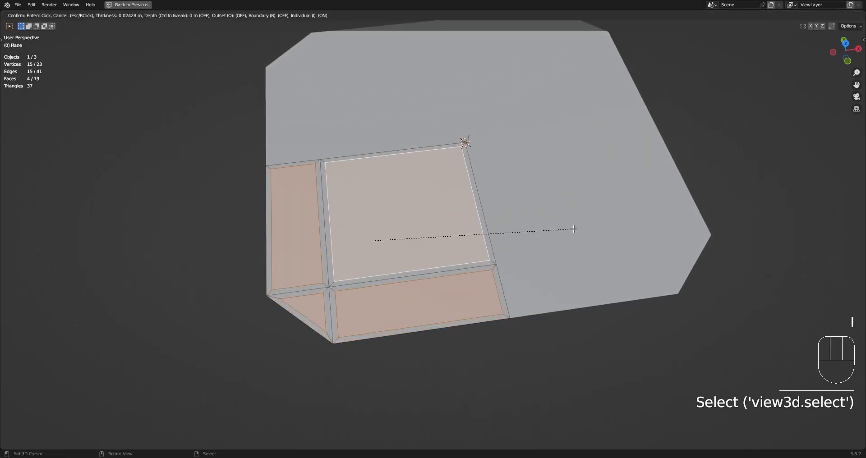
key("i")
key("b")
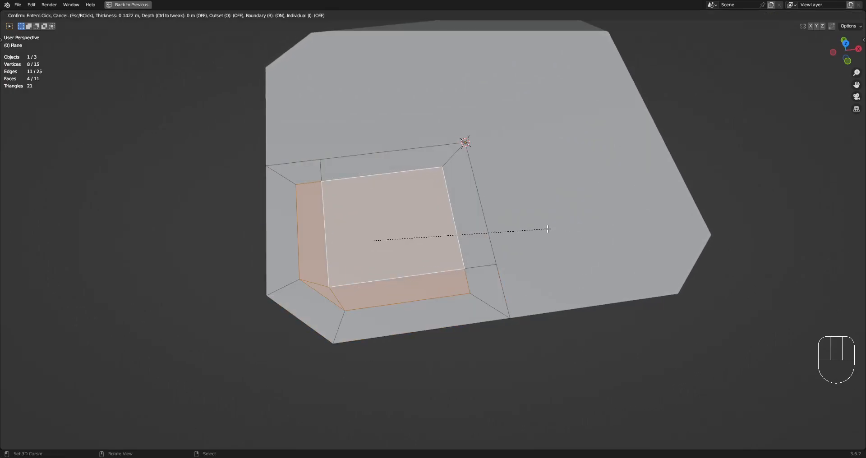
right_click(566, 228)
Select the quarter's three outer border edges from the top view and try to rip them with fill.
mouse_move(371, 246)
middle_mouse_down("alt")
mouse_move(316, 241)
mouse_move(368, 237)
middle_mouse_up("alt")
key("alt+a")
key("2")
left_click(387, 293, "ctrl")
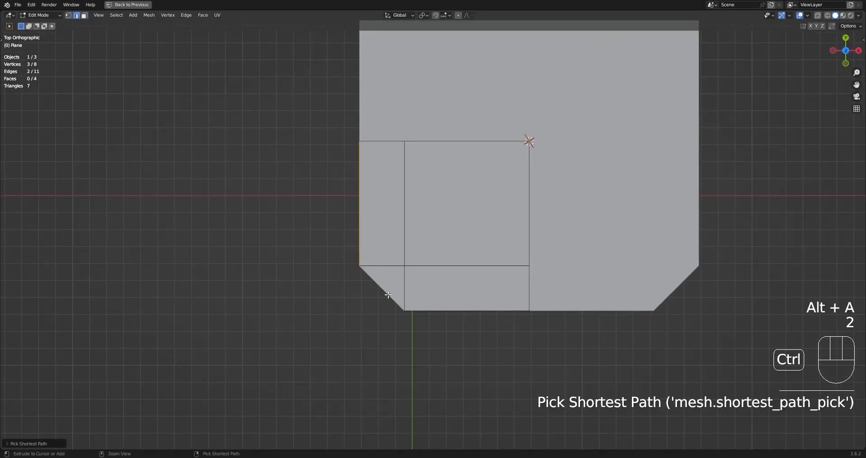
key("alt+v")
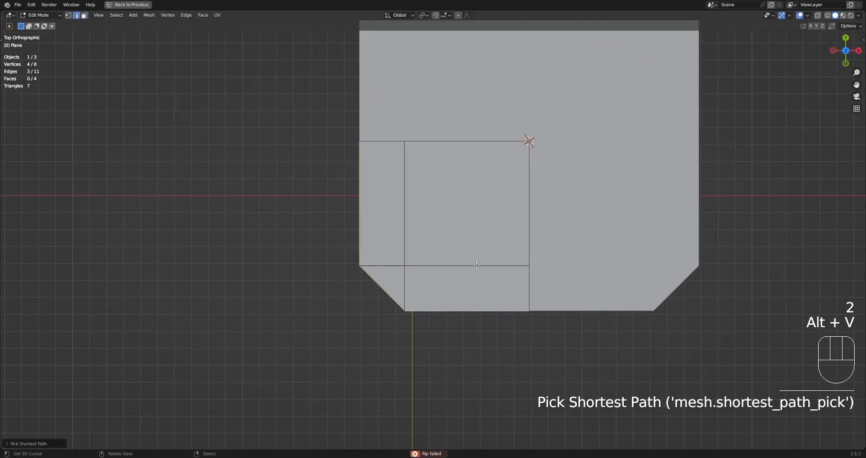
Loop cut the quarter's lower strip lengthwise, and add a second loop through the outer side strip, corner triangle and lower strip.
key("ctrl+r")
left_click(407, 289)
left_click(409, 289)
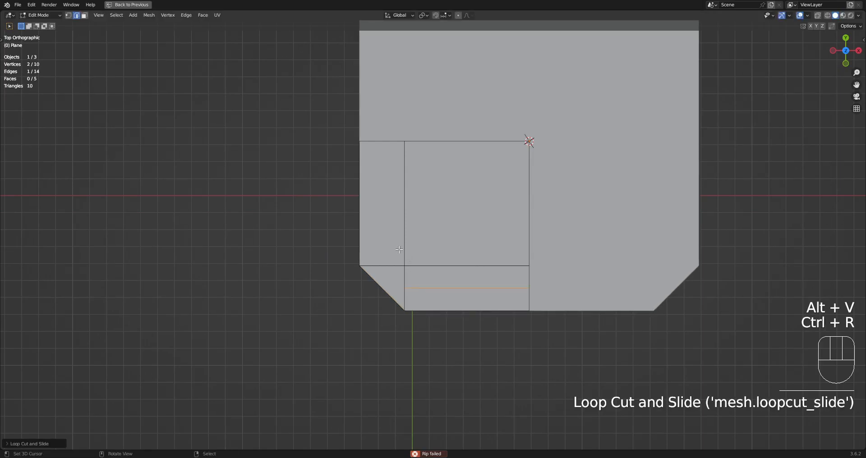
key("ctrl+r")
left_click(387, 262)
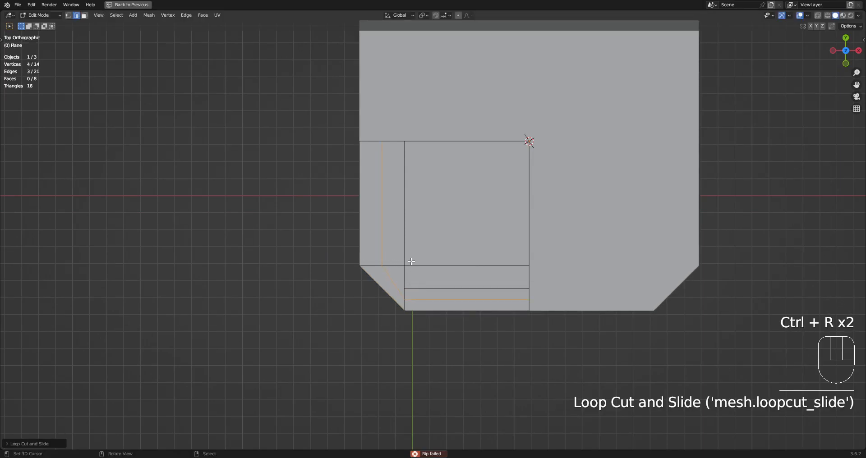
Dissolve the first loop cut in the lower strip and select the three-edge loop that follows the outer border.
key("ctrl+x")
key("3")
key("2")
left_click(440, 286, "alt+shift")
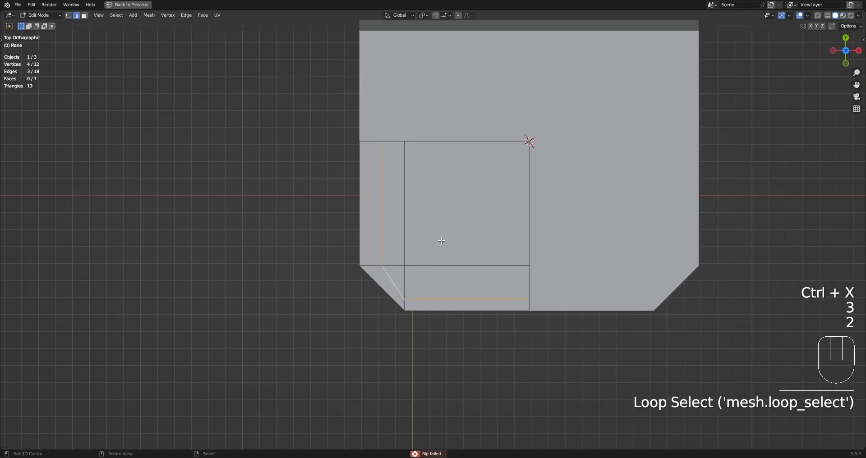
Slide the selected edge loop toward the plate's outer border with Even enabled, to a factor of about 0.53.
scroll(441, 241, "up", 2)
key("g")
key("g")
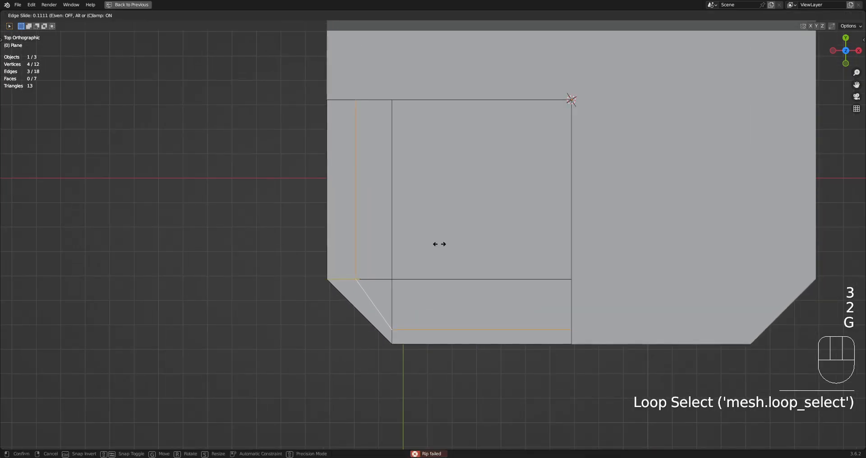
key("f")
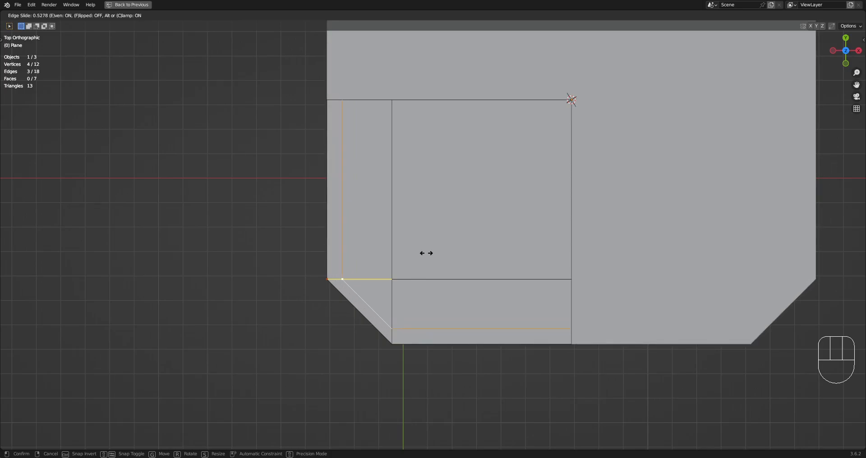
left_click(426, 253)
Select the four inner faces of the plate's corner quarter and raise them with Shrink/Fatten, leaving a sloped outer rim.
scroll(438, 261, "down", 4)
middle_click_drag(448, 268, 467, 221)
key("3")
right_click(427, 206)
right_click(391, 213, "shift")
right_click(435, 253, "shift")
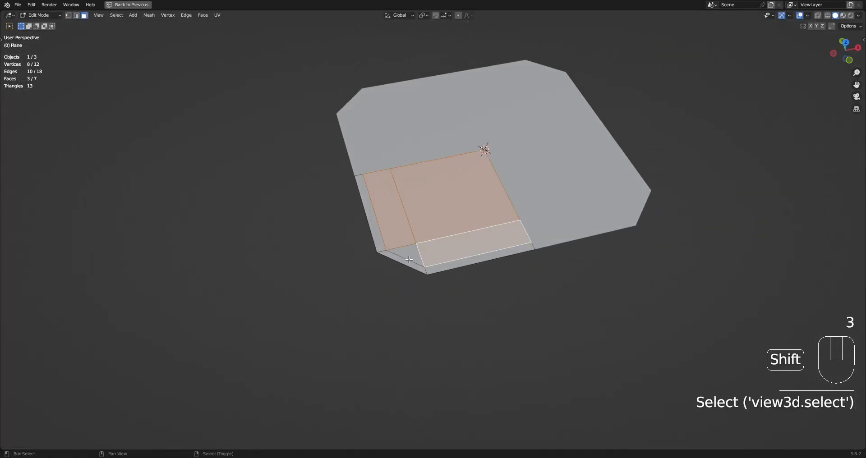
right_click(409, 260, "shift")
key("alt+s")
left_click(450, 238)
key("Tab")
key("Tab")
scroll(453, 227, "down", 2)
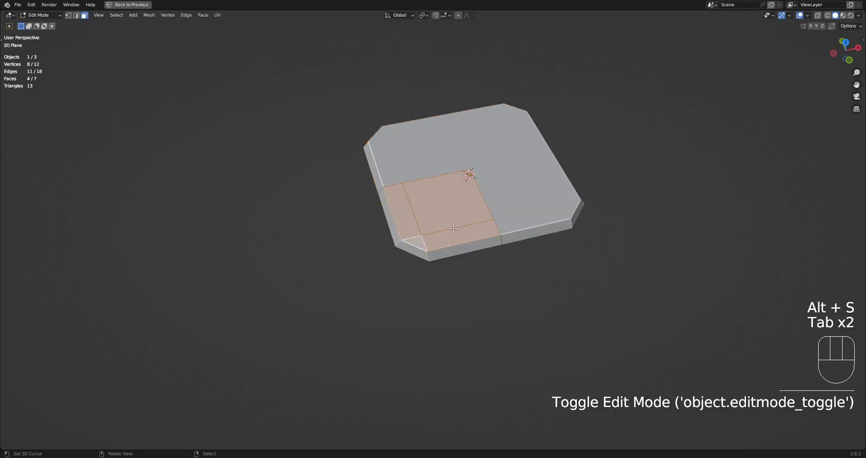
scroll(454, 227, "up", 3)
key("3")
right_click(399, 198)
right_click(450, 233, "shift")
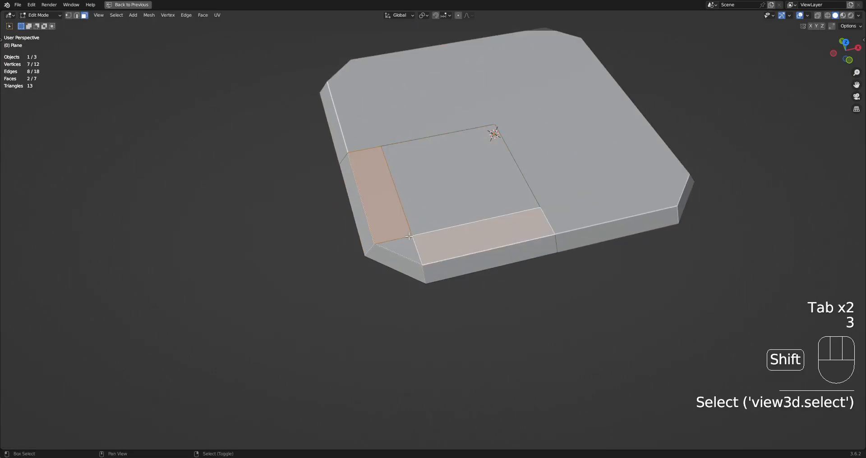
right_click(399, 225, "shift")
right_click(446, 208, "shift")
With nothing selected, use Draw Cuts in top view to cut a central polygon with a chamfered corner and a small notch.
key("KP_7")
key("alt+a")
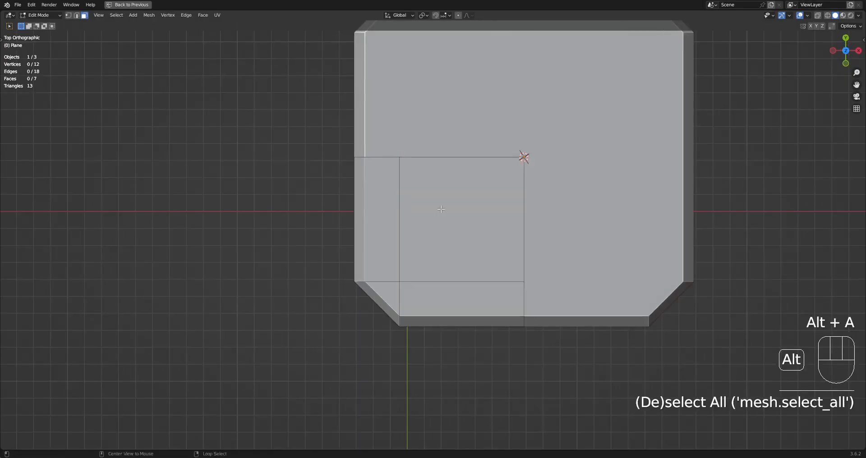
key("ctrl+shift+x")
left_click(408, 96)
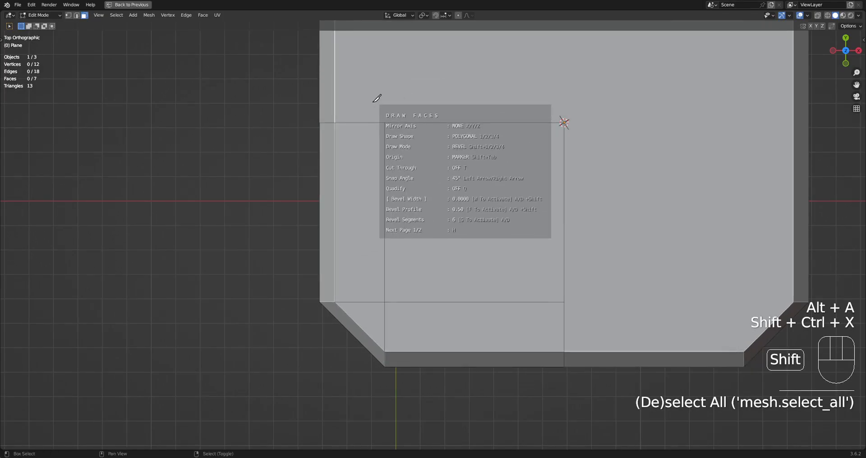
left_click(372, 102, "shift")
left_click(372, 252, "shift")
left_click(400, 274, "shift")
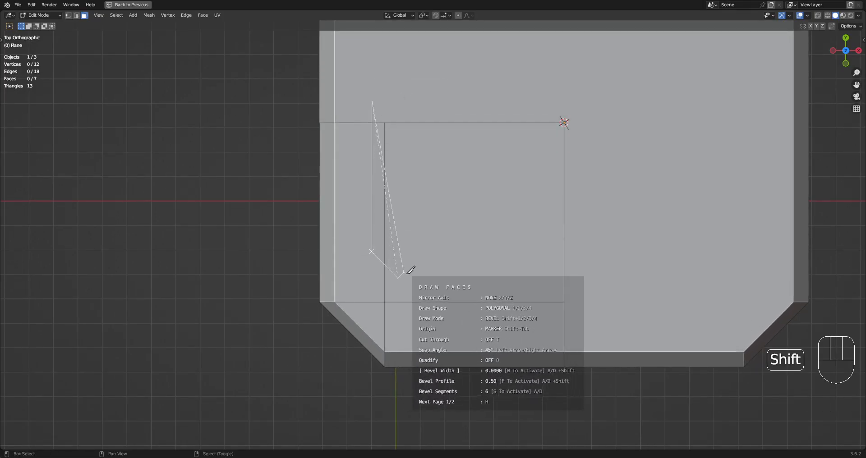
left_click(475, 276, "shift")
left_click(481, 273, "shift")
left_click(624, 271, "shift")
left_click(607, 91, "shift")
key("space")
scroll(482, 180, "down", 6)
scroll(513, 167, "up", 4)
mouse_move(464, 226)
middle_mouse_down()
mouse_move(513, 166)
mouse_move(414, 218)
middle_mouse_up()
key("1")
key("3")
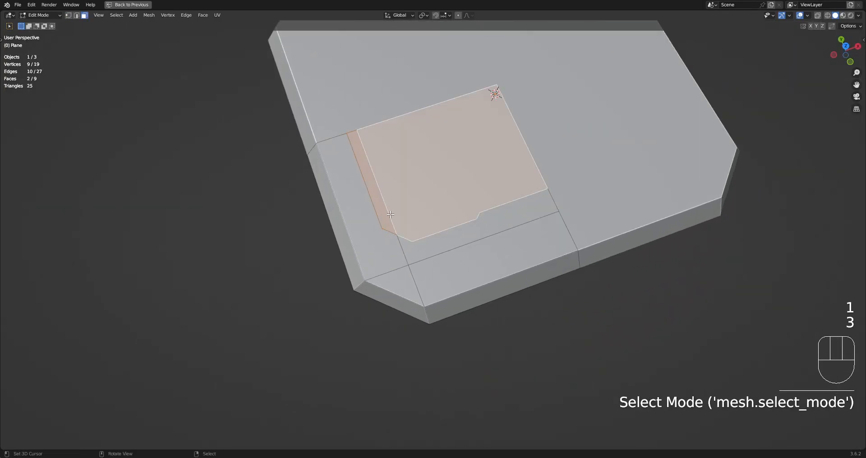
key("i")
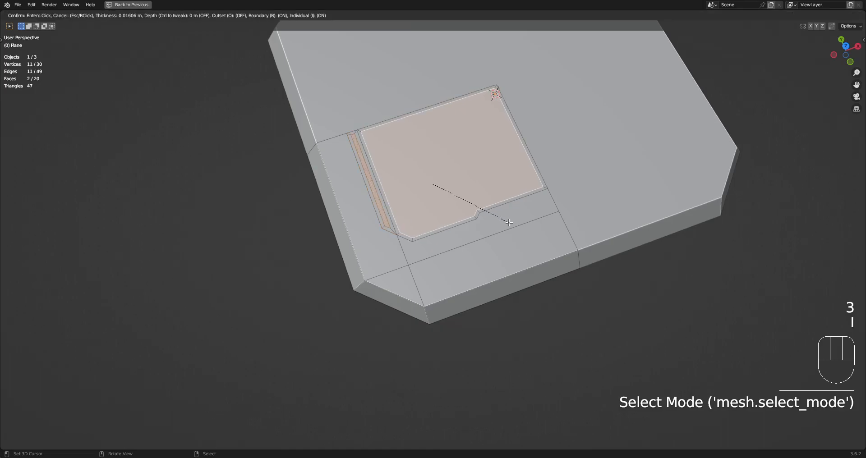
left_click(509, 222)
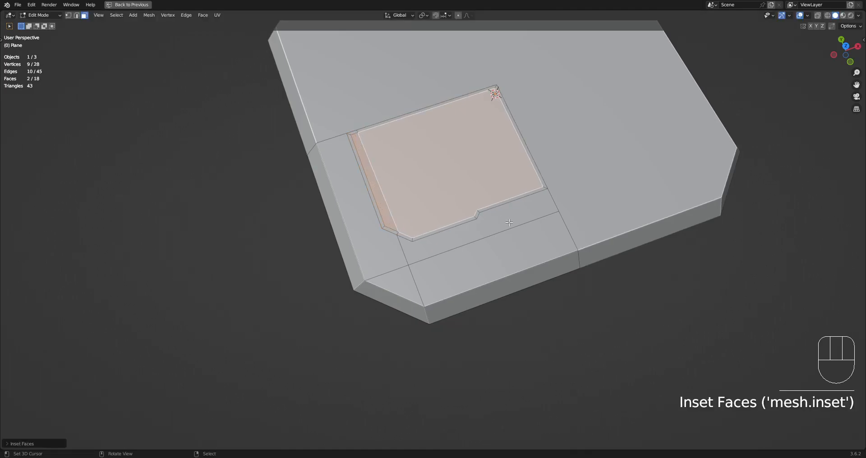
key("ctrl+z")
Inset the two drawn faces as one region by about 0.025 m without boundary edges, and raise them about 0.04 m with Shrink/Fatten.
key("i")
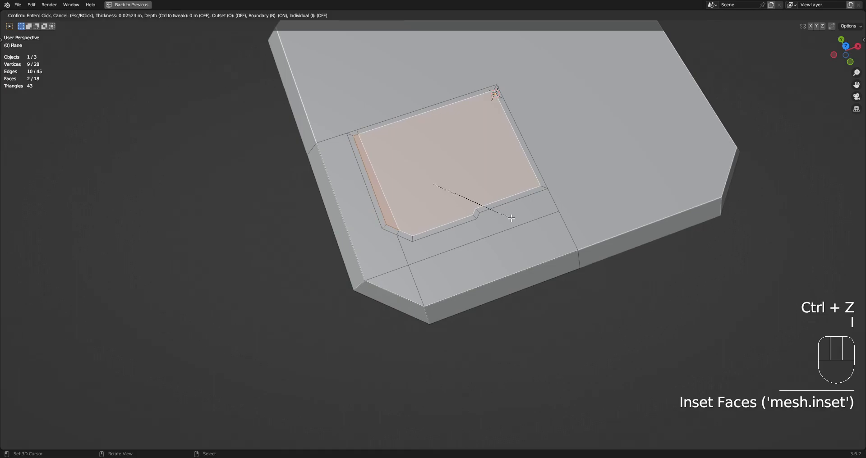
left_click(512, 218)
key("alt+s")
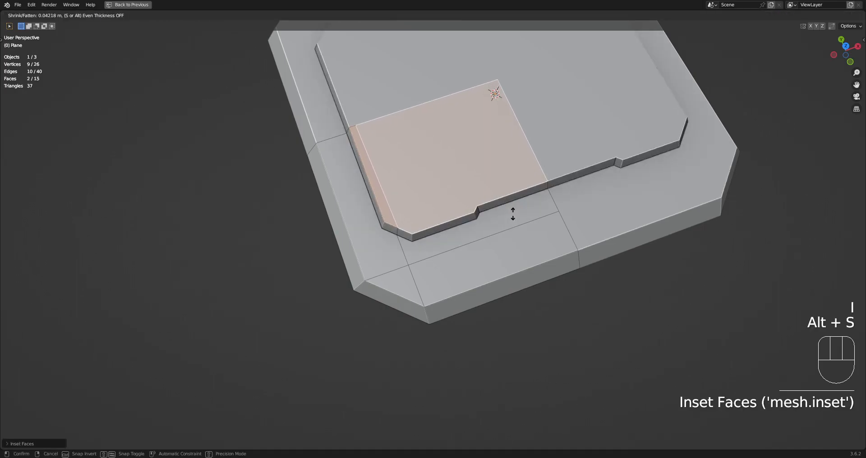
left_click(513, 216)
key("Tab")
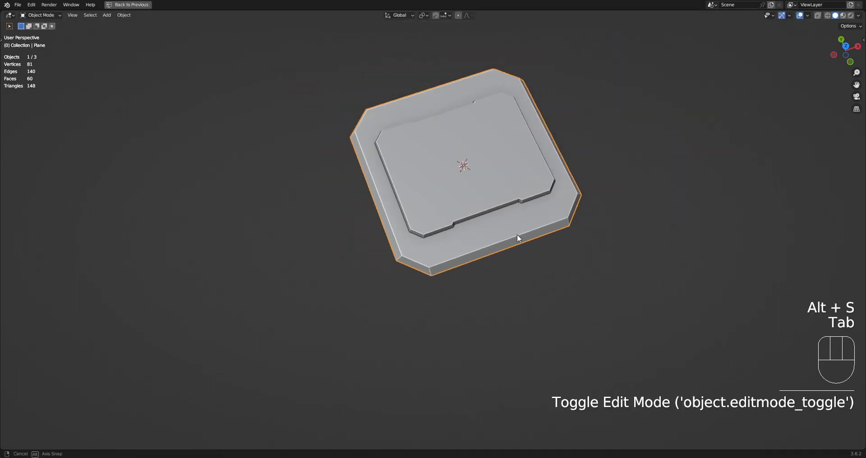
middle_click_drag(516, 235, 465, 218, "alt")
Draw a small angled polygonal cut on the strip face in front of the raised panel's notch, reaching the centre line.
key("Tab")
scroll(462, 221, "up", 3)
key("alt+a")
key("3")
right_click(454, 218)
scroll(454, 219, "up", 2)
key("ctrl+shift+x")
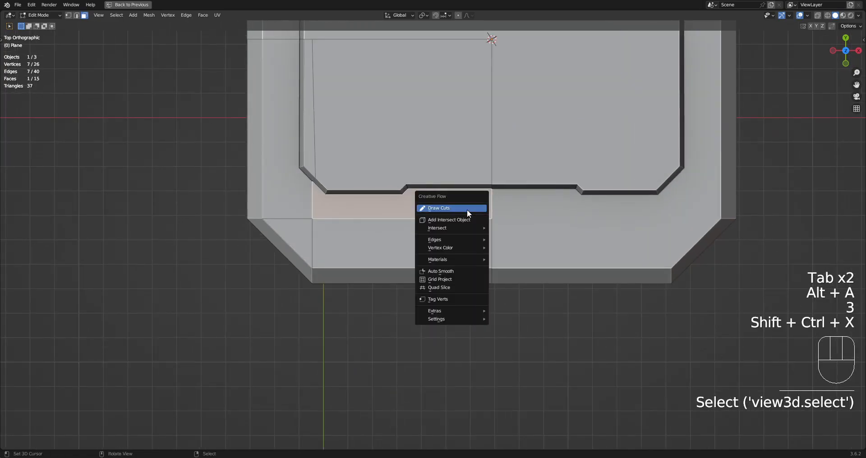
left_click(467, 209)
left_click(446, 192)
left_click(513, 193)
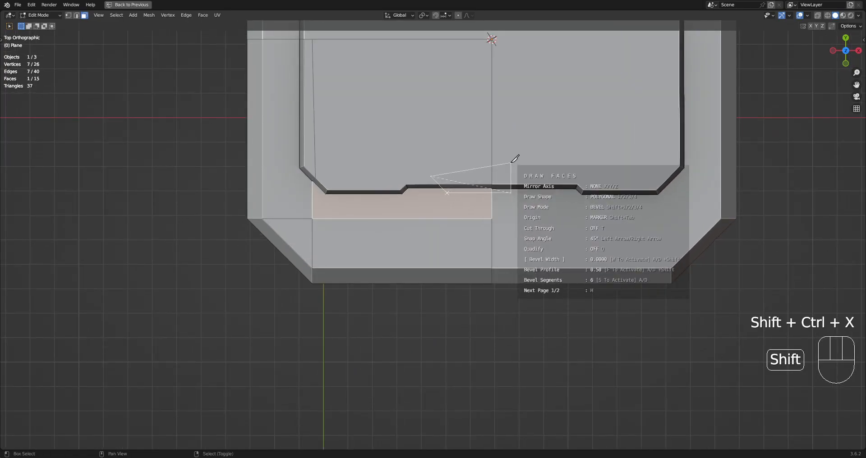
left_click(512, 161)
key("space")
Extrude the small cut face in front of the notch slightly and check the mirrored shape in object mode.
key("3")
middle_click_drag(508, 160, 506, 161)
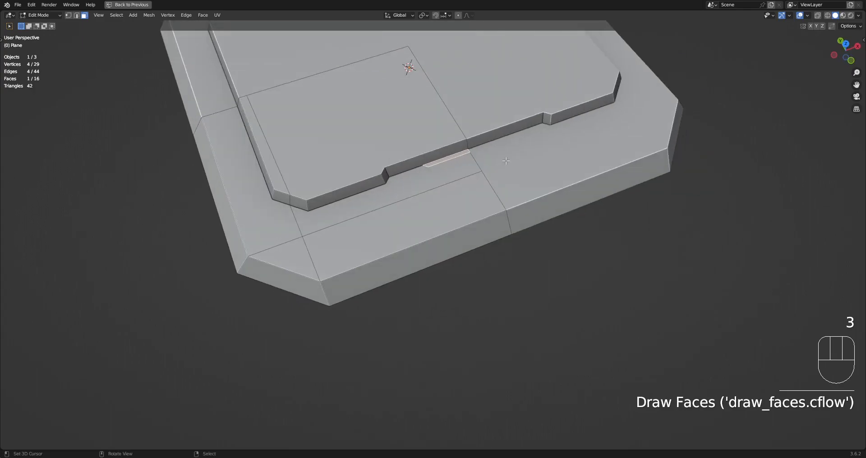
key("e")
left_click(506, 168)
key("Tab")
scroll(434, 174, "down", 5)
middle_click_drag(423, 175, 472, 243, "shift")
scroll(437, 198, "up", 3)
right_click(436, 199)
Move the raised panel's upper inner vertex about 0.013 m along the X axis to straighten its slanted edge.
key("Tab")
key("alt+a")
key("3")
right_click(440, 259)
scroll(470, 242, "up", 3)
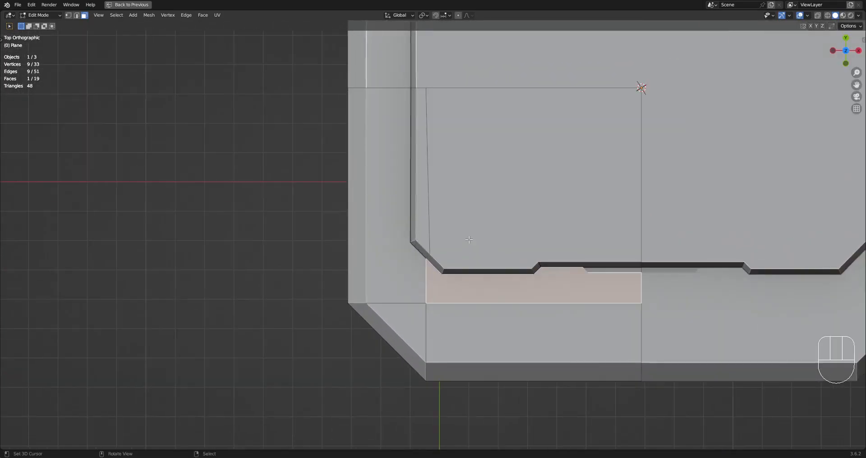
key("1")
right_click(426, 96)
scroll(451, 92, "up", 3)
key("g")
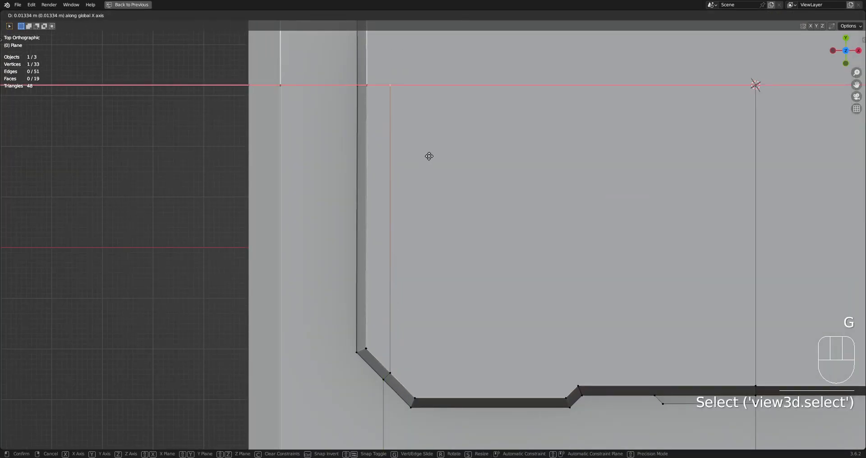
left_click(428, 156)
key("Tab")
key("Tab")
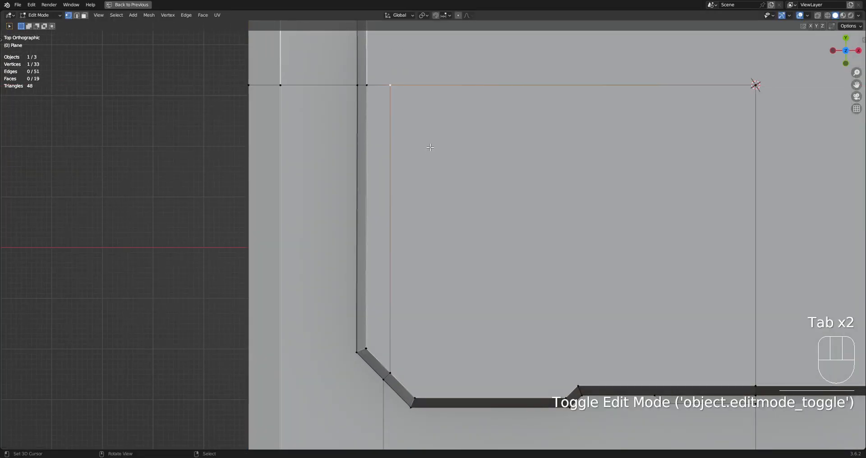
Run Quad Slice on the strip face in front of the raised panel, using Tangent direction and a distance of 0.02.
scroll(430, 146, "down", 4)
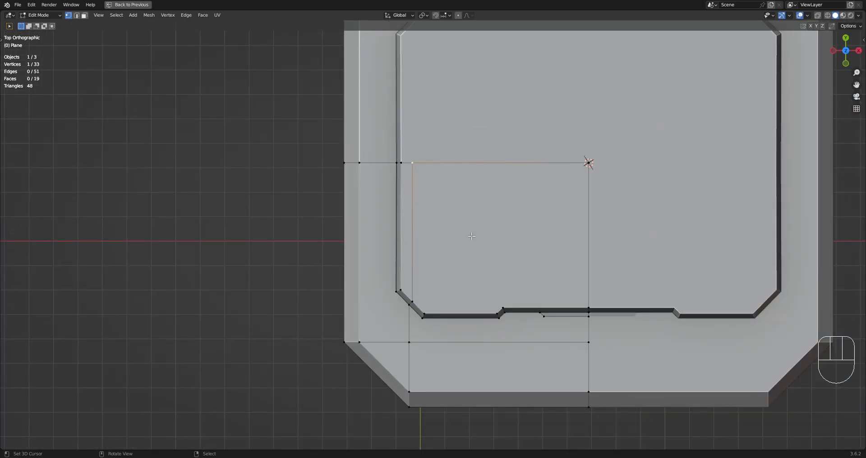
key("3")
middle_click_drag(498, 316, 478, 262, "shift")
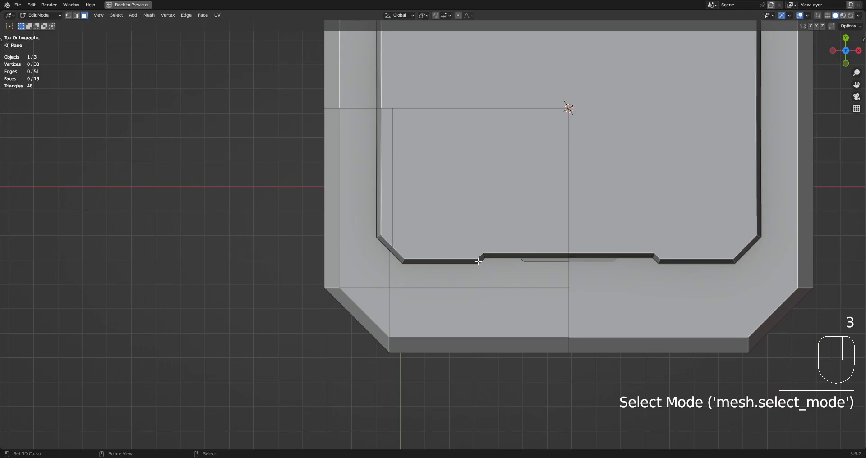
left_click(483, 274)
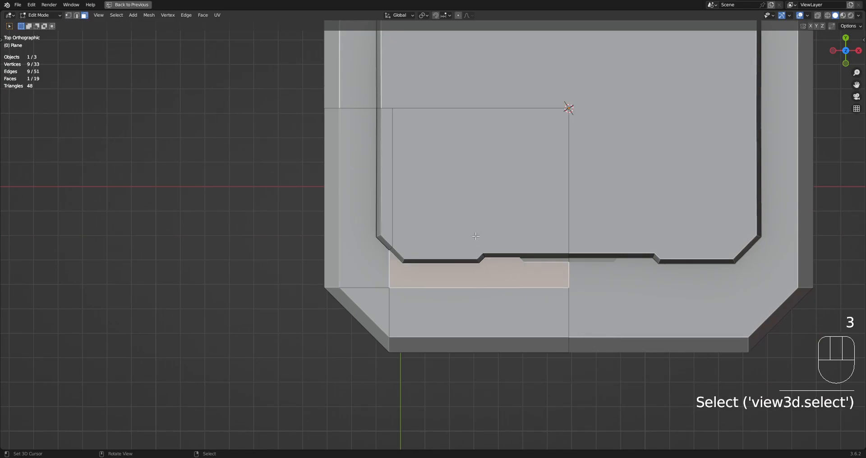
key("shift+ctrl+x")
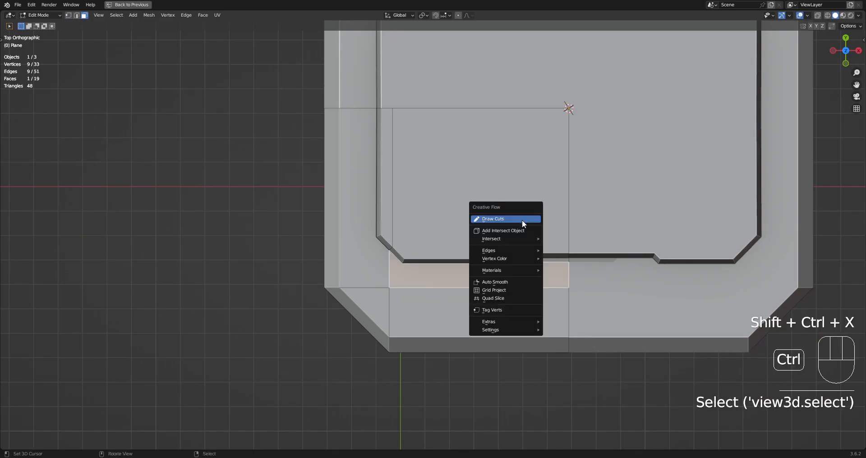
left_click(515, 297)
left_click(571, 309)
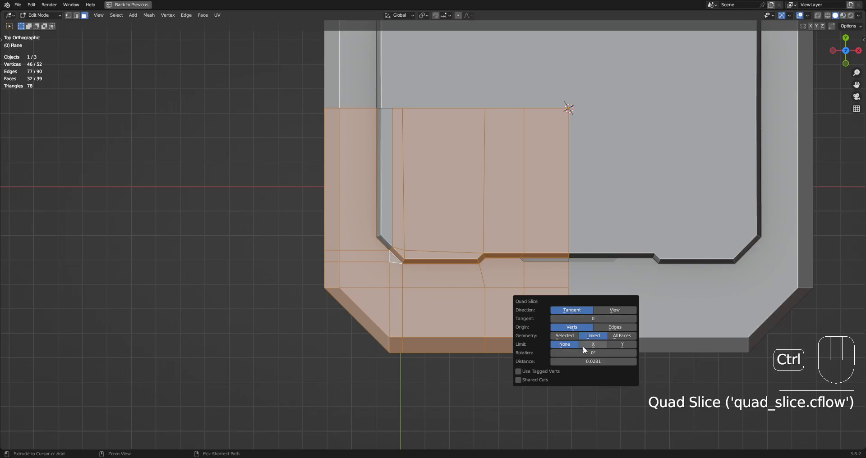
type("1")
key("Return")
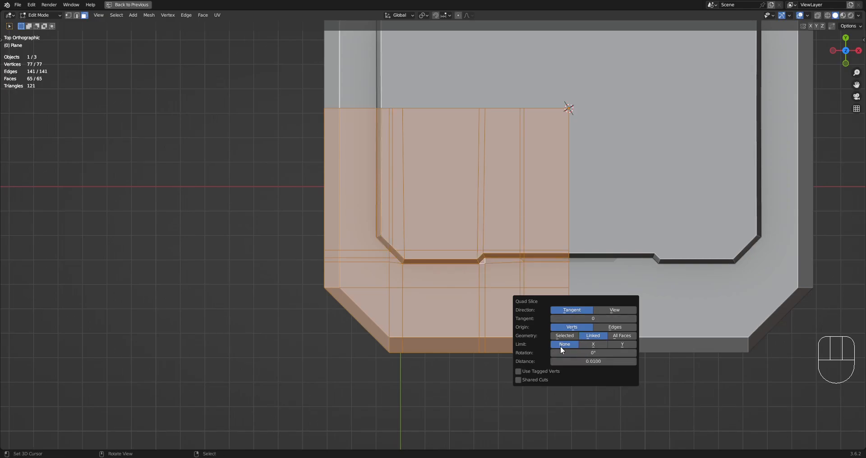
left_click(569, 361)
type(".02")
key("Return")
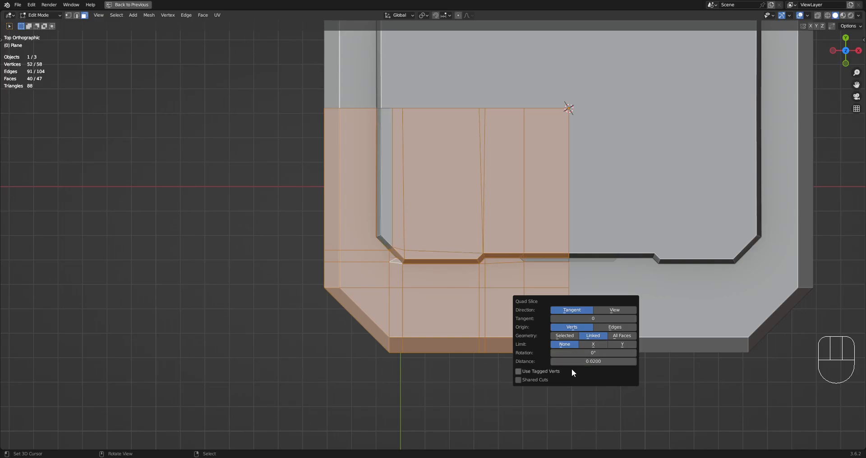
mouse_move(580, 362)
left_mouse_down("shift")
mouse_move(595, 362)
mouse_move(581, 362)
left_mouse_up("shift")
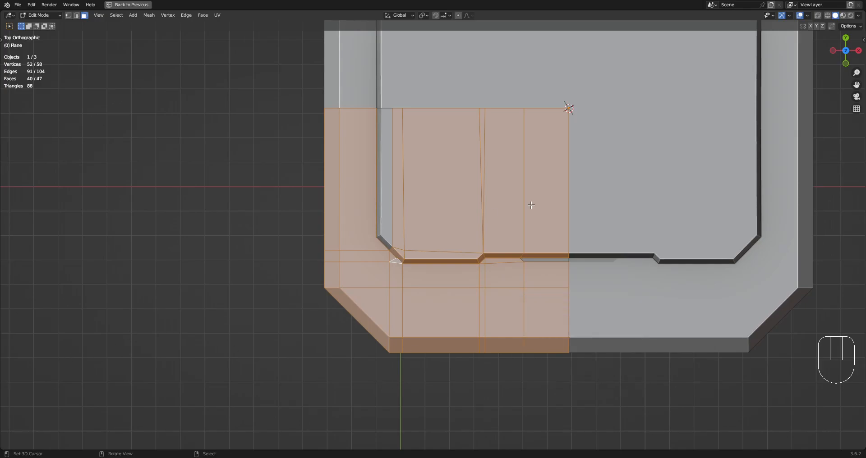
Dissolve redundant slice edges, including the slanted edge running up the raised panel's top from the notch.
middle_click_drag(487, 242, 534, 203)
scroll(534, 203, "up", 4)
key("alt+a")
middle_click_drag(418, 280, 477, 346, "shift")
key("2")
left_click(438, 239, "shift")
key("ctrl+x")
scroll(477, 346, "down", 1)
right_click(495, 253)
key("ctrl+x")
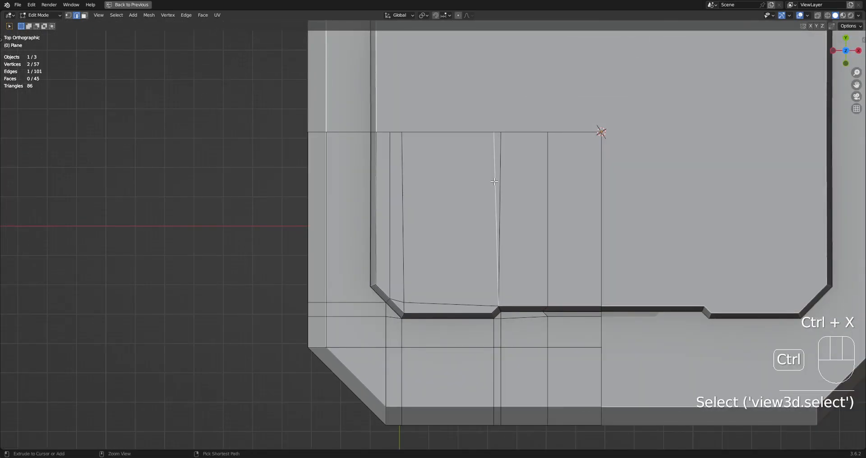
Select the vertical edge path from the raised panel's chamfered corner to the plate's outer rim and dissolve it.
scroll(423, 313, "up", 3)
key("1")
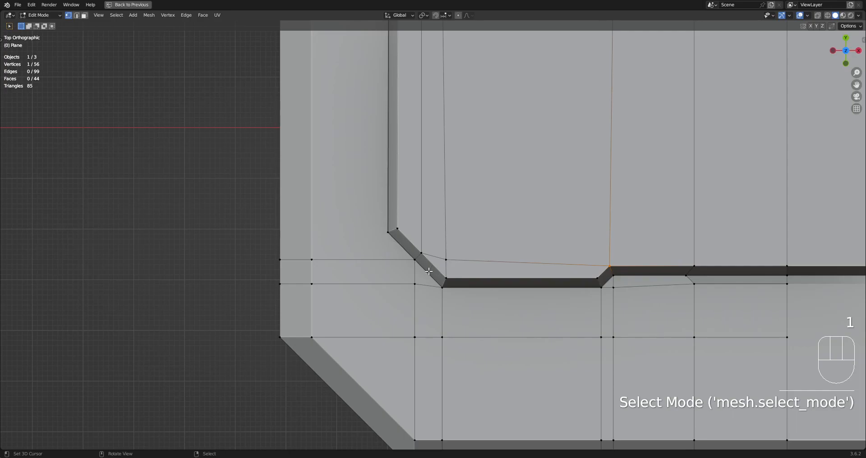
key("2")
left_click(415, 307, "ctrl")
key("ctrl+x")
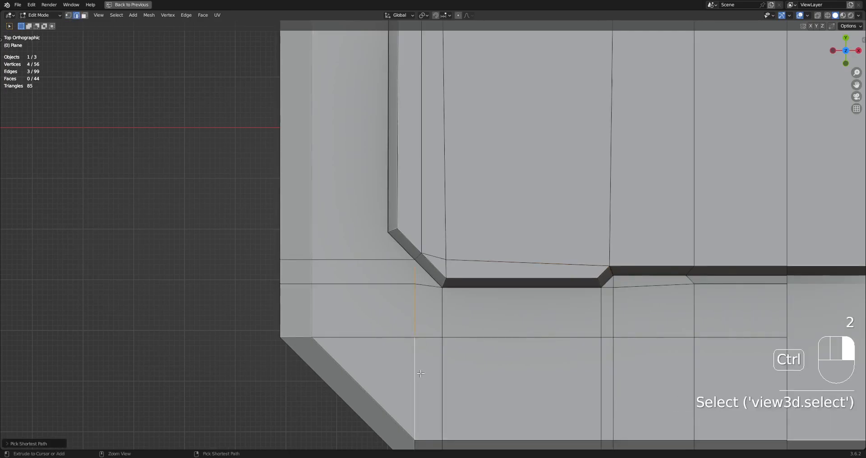
left_click(439, 256)
left_click(510, 261, "ctrl")
key("ctrl+x")
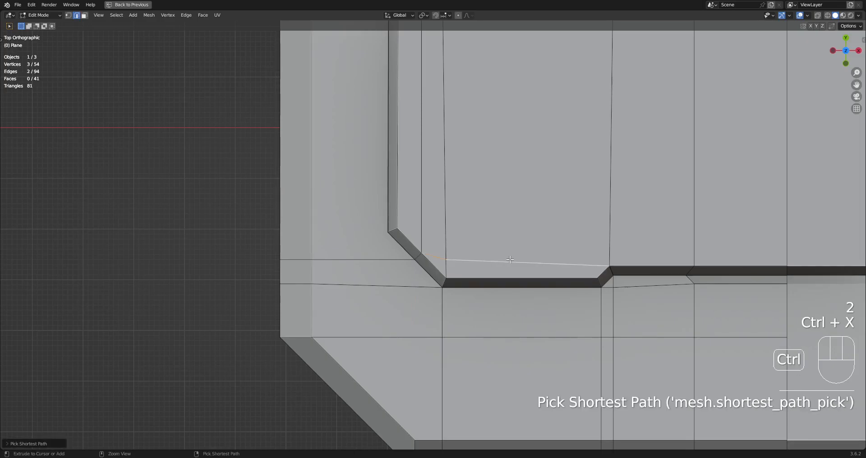
key("ctrl+z")
key("alt+a")
Run Quad Slice from the raised panel's upper chamfer corner, using View direction.
scroll(391, 291, "down", 3)
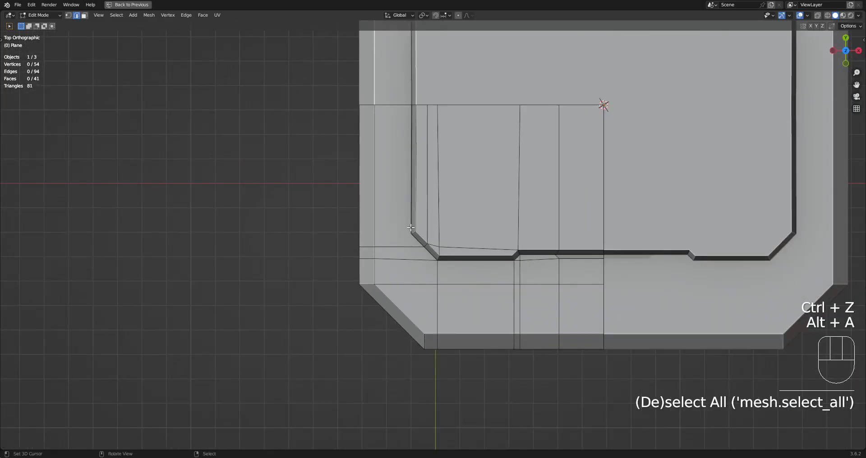
scroll(410, 228, "up", 2)
key("3")
left_click(376, 144)
key("ctrl+shift+x")
left_click(493, 196)
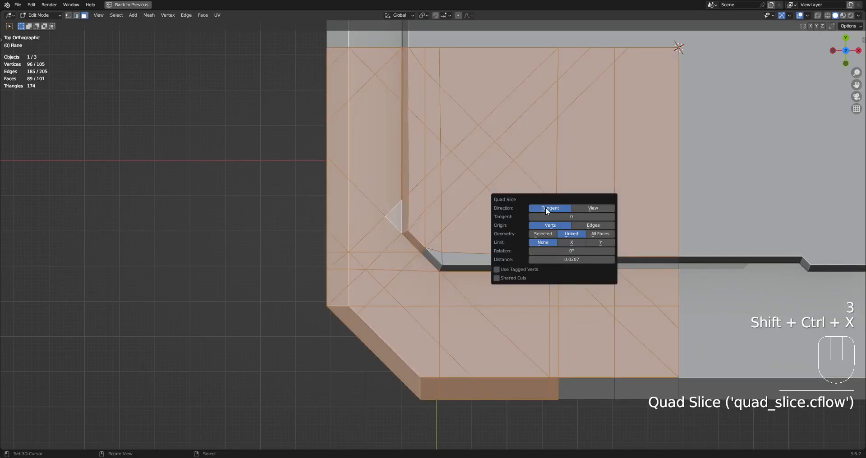
left_click(586, 208)
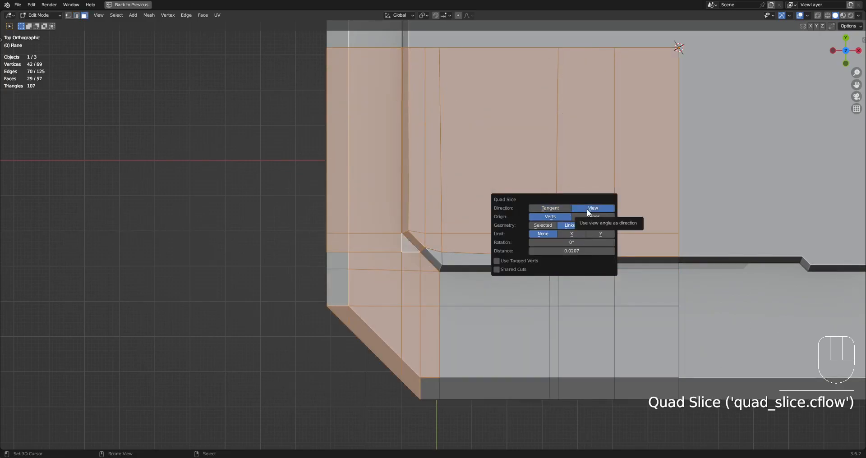
scroll(414, 183, "down", 3)
key("alt+a")
key("1")
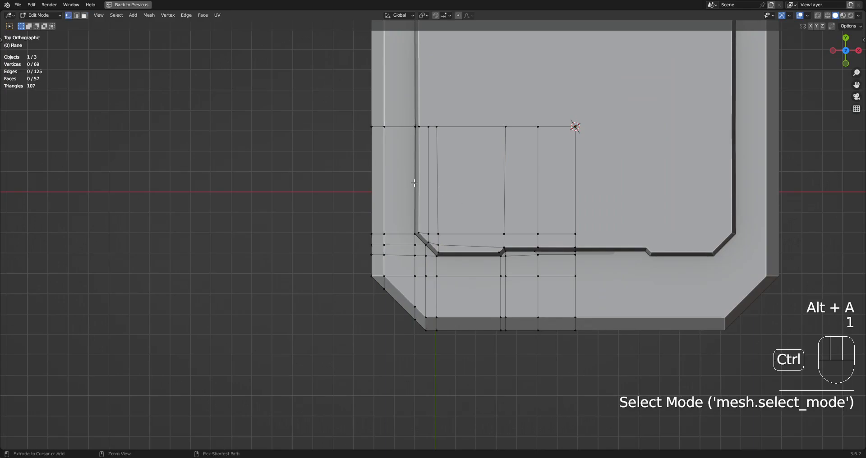
Add three evenly spaced loop cuts across the long section between the raised panel's chamfer and the plate's centre line.
key("ctrl+r")
scroll(414, 183, "up", 2)
left_click(415, 183)
key("alt+a")
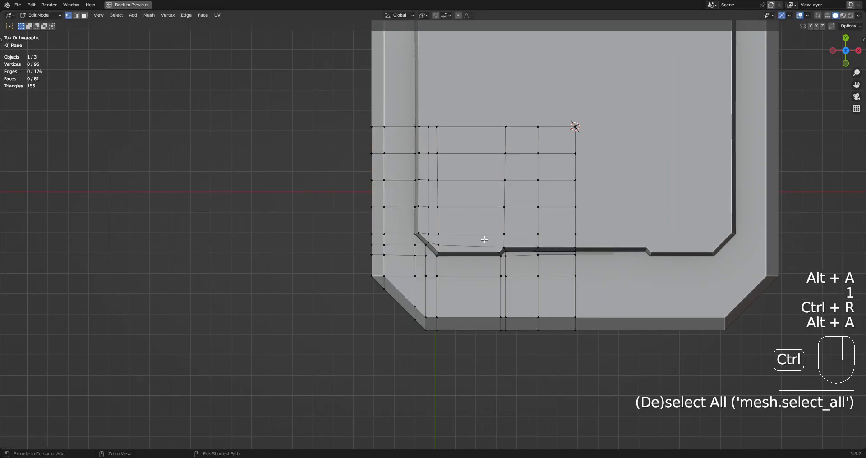
Knife a straight, angle-constrained horizontal cut from the notch's inner corner across the chamfer to the plate's outer rim.
scroll(484, 239, "up", 4)
key("alt+a")
key("k")
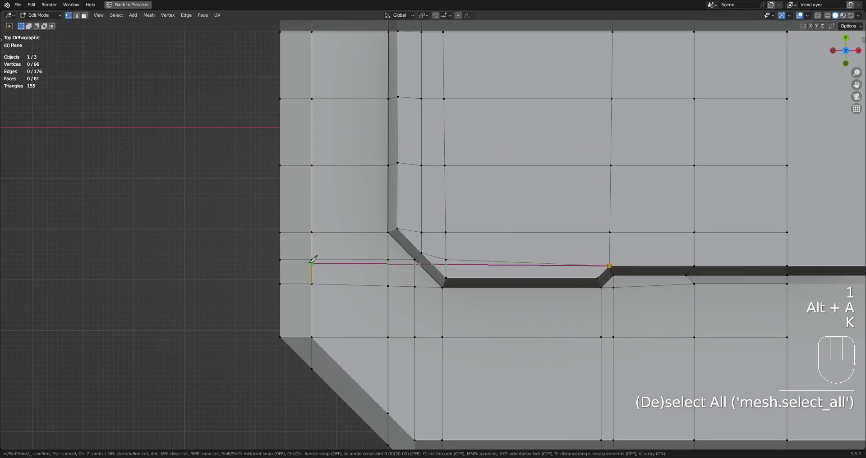
key("a")
left_click(220, 266)
key("Return")
Dissolve the old slanted edge path on the raised panel and its continuation from the chamfer to the plate's outer rim.
key("2")
key("alt+a")
right_click(482, 259)
right_click(435, 255, "shift")
key("ctrl+x")
right_click(402, 260)
right_click(298, 260, "ctrl")
key("ctrl+x")
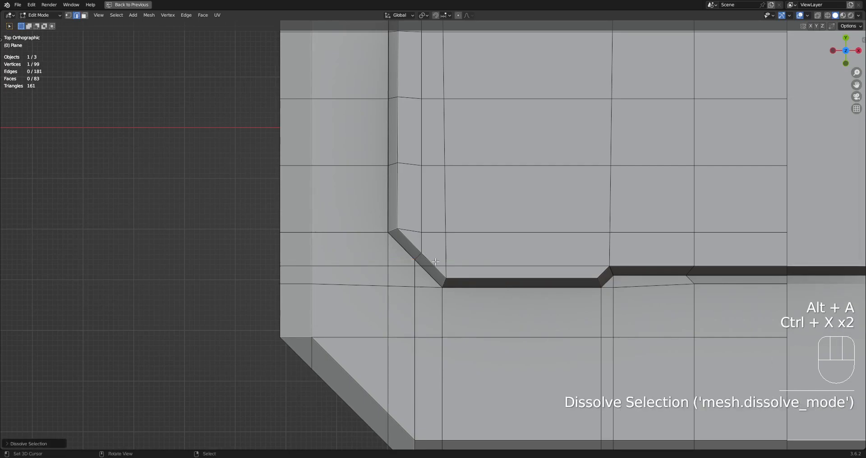
Dissolve the horizontal edge row crossing the raised panel's top from its upper chamfer corner.
key("1")
right_click(421, 233)
key("2")
right_click(413, 232)
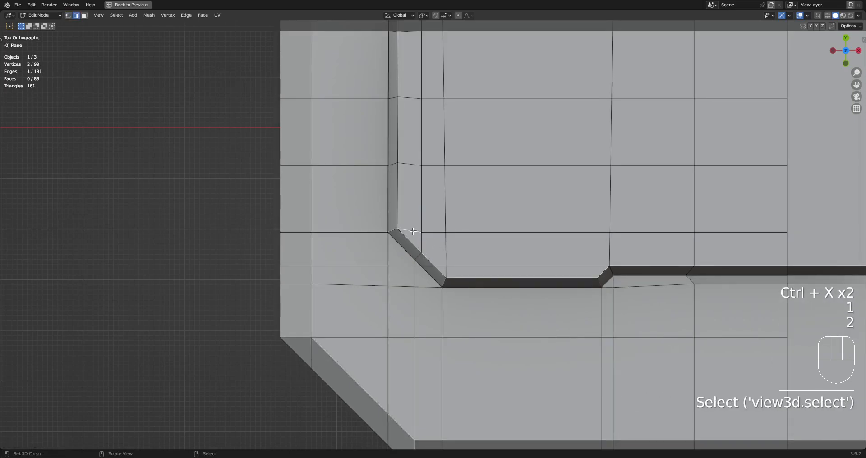
key("ctrl+x")
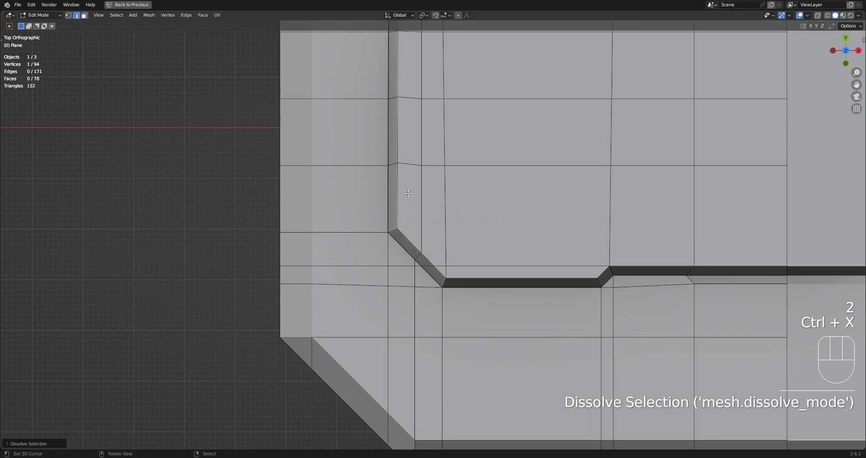
scroll(408, 193, "down", 4)
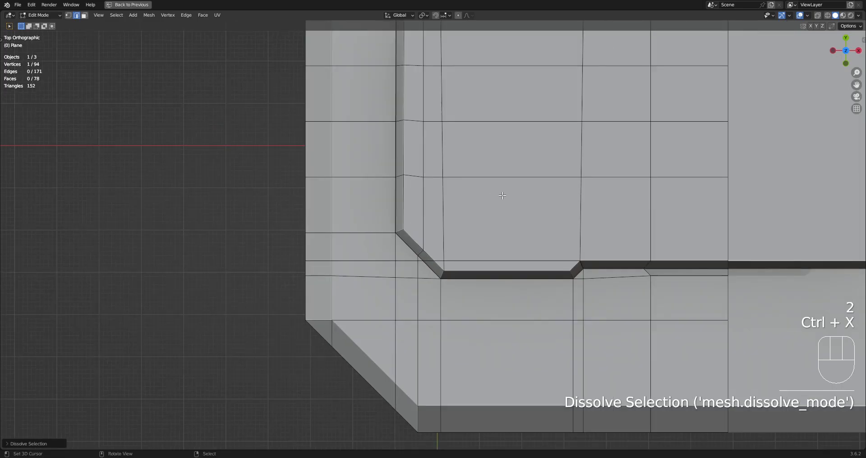
middle_click_drag(603, 107, 415, 176)
right_click(411, 181, "alt+shift")
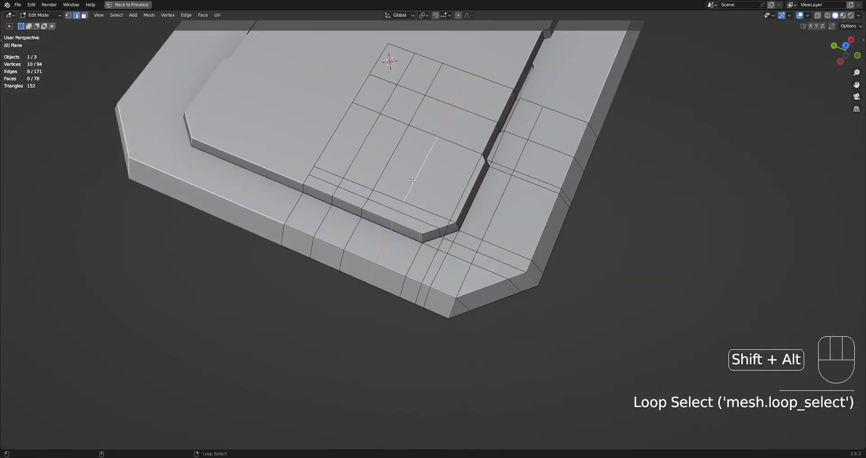
key("s")
left_click(598, 226)
key("ctrl+z")
key("s")
key("y")
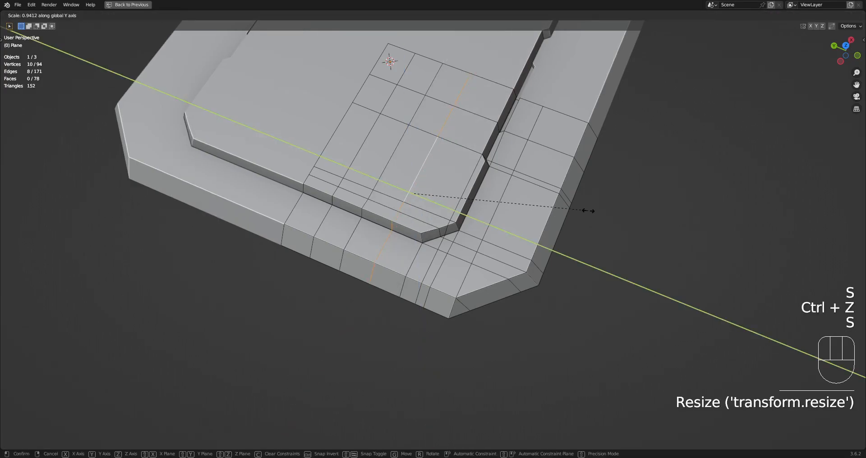
right_click(586, 209)
key("ctrl+z")
key("alt+a")
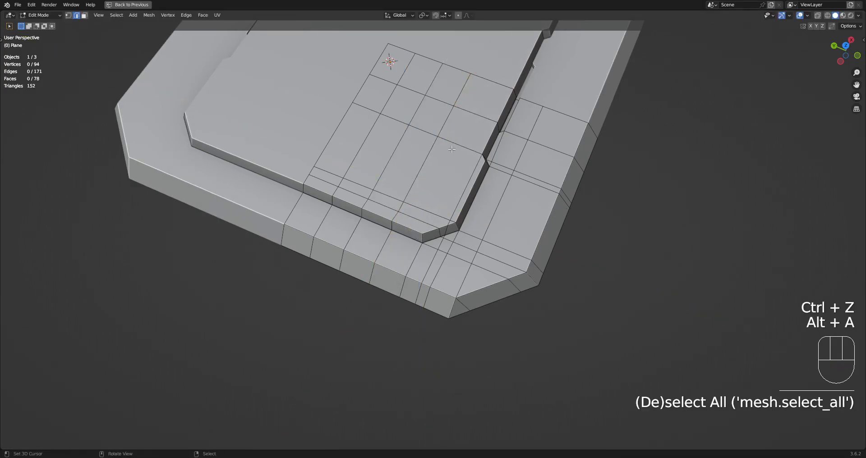
Flatten the added edge loop nearest the raised panel's chamfer by scaling it to 0 along the Y axis.
left_click(409, 166, "alt+shift")
key("s")
key("y")
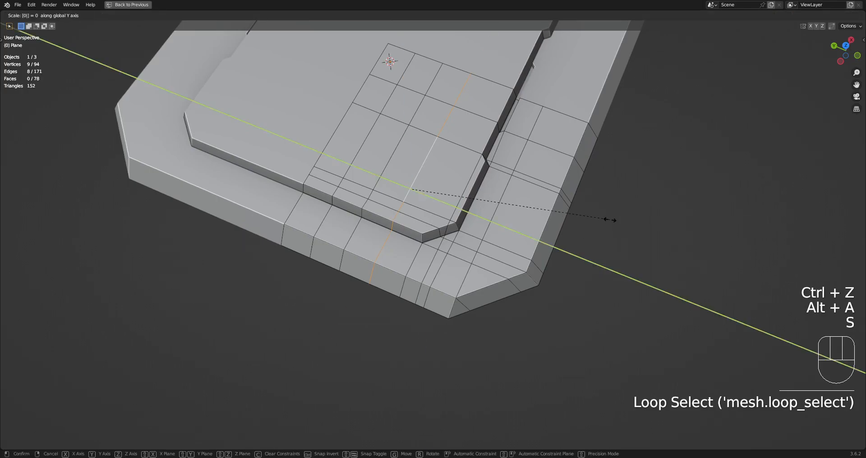
left_click(609, 220)
key("alt+a")
Flatten the middle of the three added edge loops by scaling it to 0 along the Y axis.
middle_click_drag(339, 230, 422, 224)
right_click(369, 202, "alt+shift")
scroll(422, 223, "up", 2)
key("s")
middle_click(537, 178)
key("0")
left_click(526, 182)
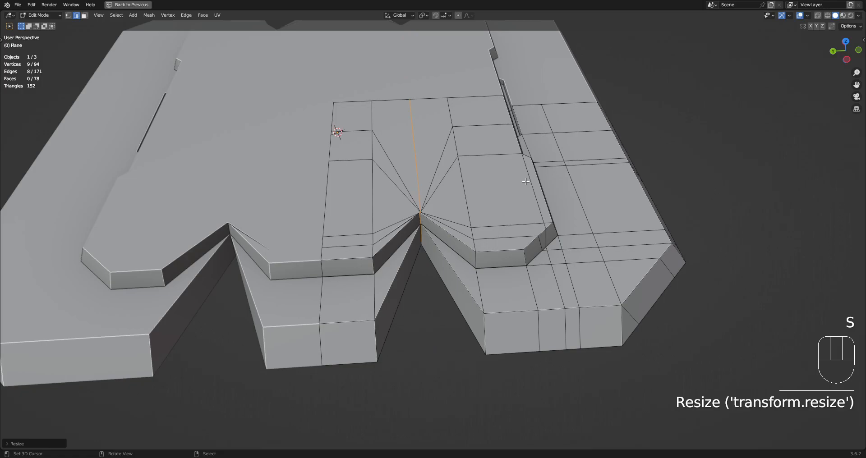
key("ctrl+z")
key("s")
middle_click(563, 165)
key("alt+a")
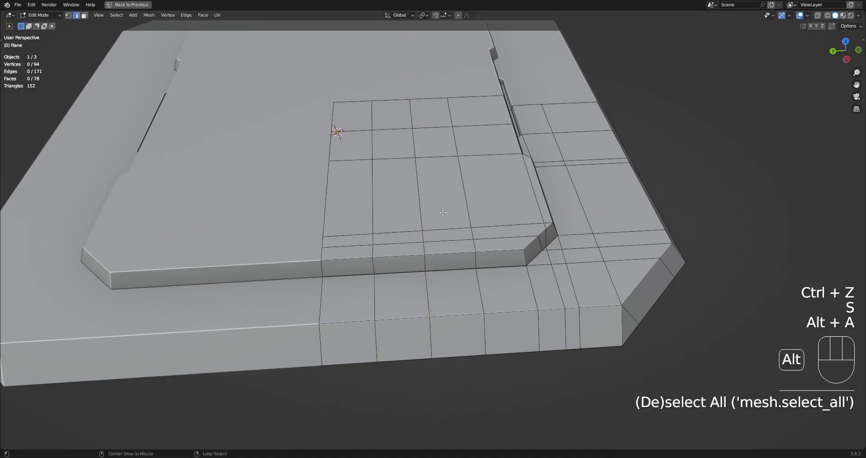
Flatten the added edge loop nearest the plate's centre line by scaling it to 0 along the Y axis.
left_click(376, 202, "alt+shift")
key("s")
key("x")
key("0")
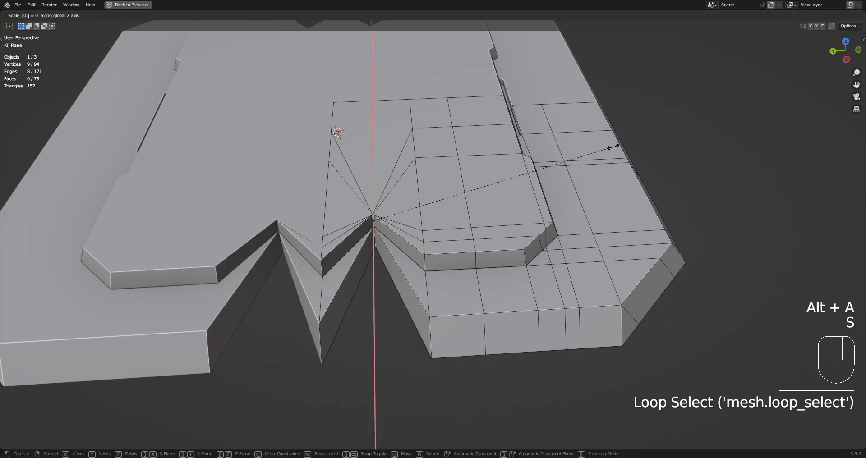
key("Return")
key("ctrl+z")
key("s")
middle_click(613, 147)
key("0")
key("Return")
key("ctrl+z")
key("s")
middle_click_drag(613, 146, 475, 212)
key("Return")
key("Tab")
key("Tab")
key("alt+a")
Dissolve the knifed horizontal edge row running from the notch's inner corner to the plate's outer rim.
scroll(474, 212, "up", 5)
key("1")
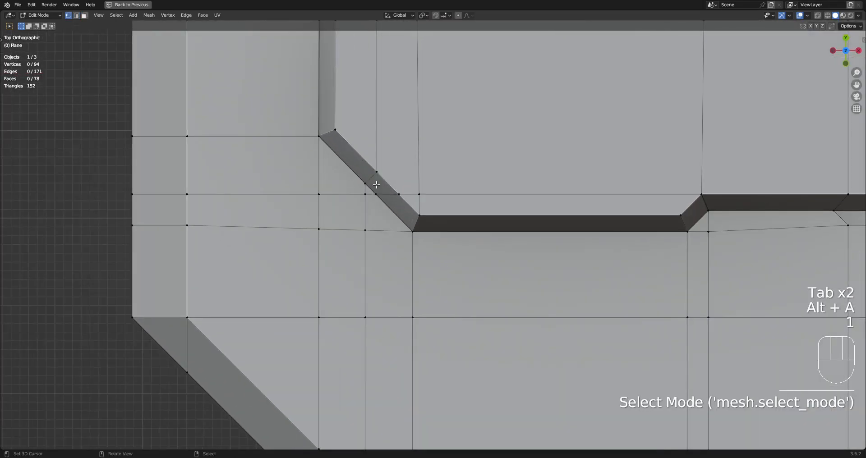
key("2")
left_click(242, 194)
left_click(158, 196, "ctrl")
key("ctrl+x")
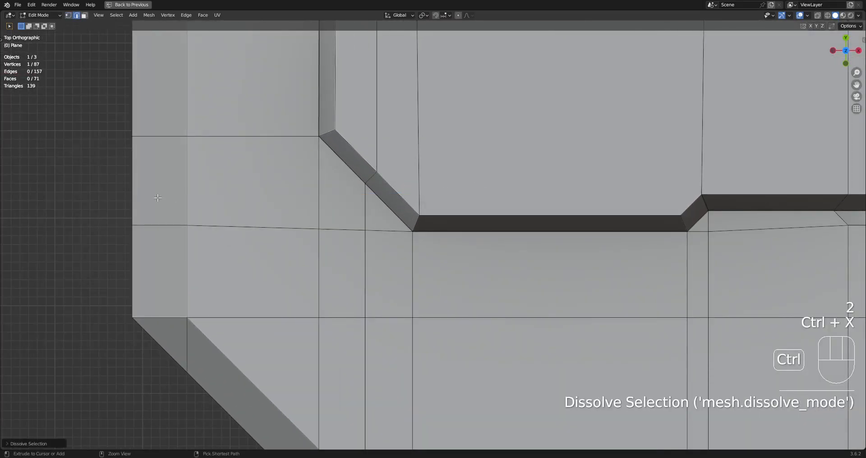
key("1")
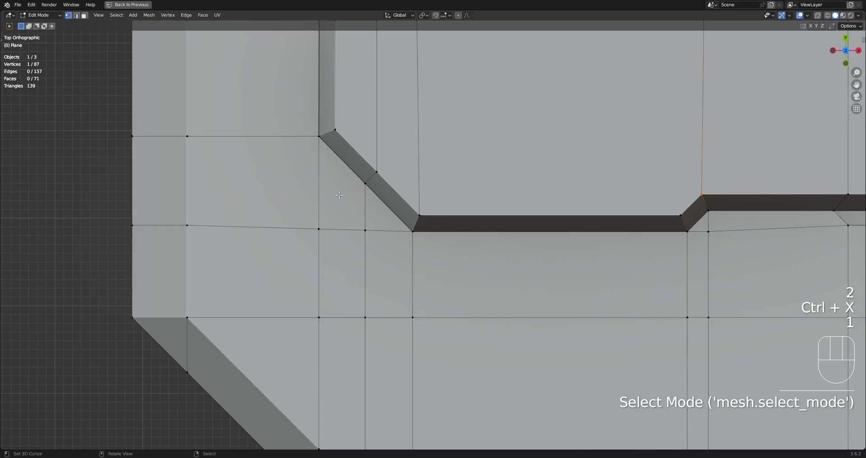
Dissolve the vertical edge path from the middle of the raised panel's chamfer to the plate's front rim.
scroll(359, 181, "down", 3)
middle_click_drag(465, 213, 452, 177, "shift")
key("2")
left_click(382, 319, "ctrl")
key("ctrl+x")
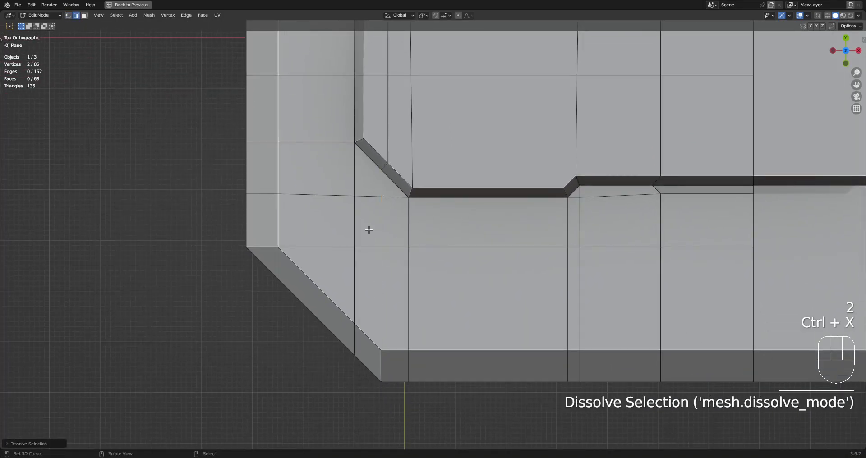
Dissolve the slanted edge path from the raised panel's lower chamfer corner to the plate's outer side rim.
right_click(384, 193)
right_click(267, 194, "ctrl")
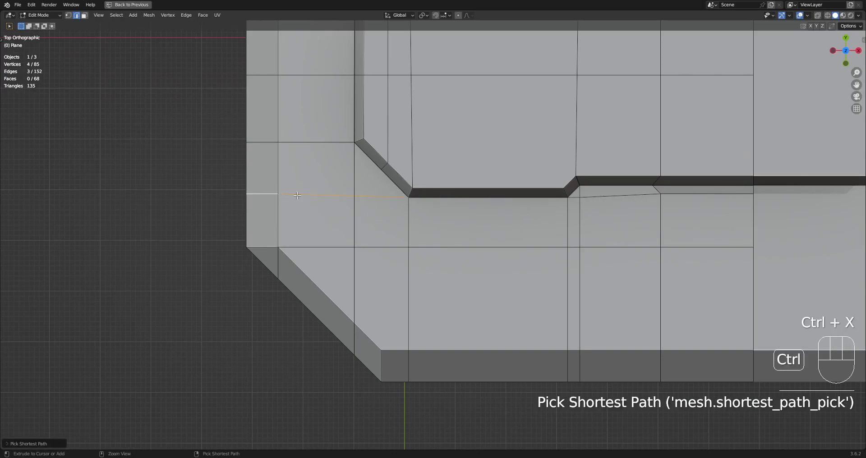
key("ctrl+x")
Dissolve the leftover edges on the plate's corner chamfer and the path linking it to the raised panel's upper chamfer corner.
scroll(364, 223, "down", 2)
middle_click_drag(364, 223, 420, 322)
key("ctrl+x")
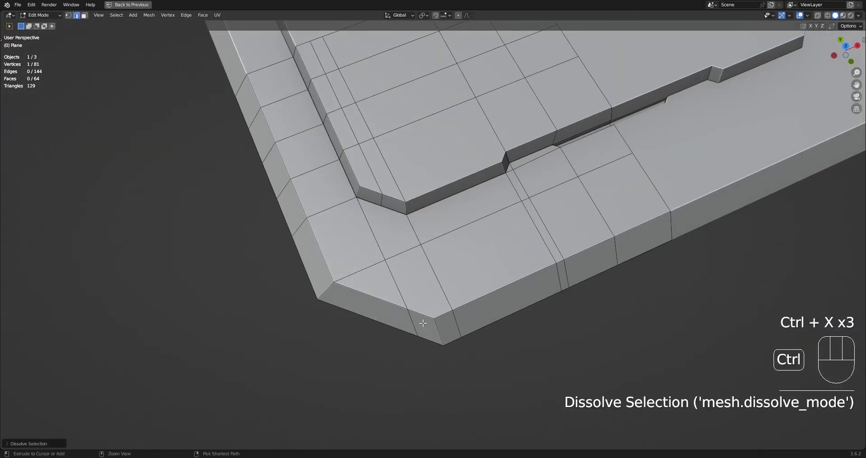
right_click(420, 322, "ctrl")
key("ctrl+x")
right_click(394, 277)
right_click(375, 237, "shift")
key("ctrl+x")
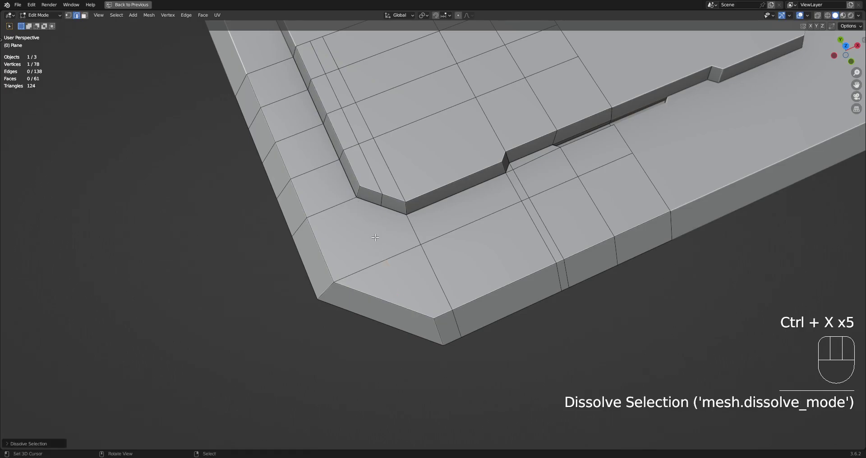
Knife a straight, angle-constrained horizontal cut from the middle of the raised panel's chamfer to the plate's outer side rim.
middle_click_drag(375, 237, 451, 263)
scroll(450, 264, "up", 3)
key("1")
key("k")
key("a")
left_click(328, 246)
key("Return")
key("alt+a")
Connect the vertex at the middle of the raised panel's chamfer to the plate's lower chamfer corner vertex with an edge.
scroll(324, 248, "down", 4)
middle_click_drag(423, 308, 467, 277, "shift")
scroll(467, 277, "up", 4)
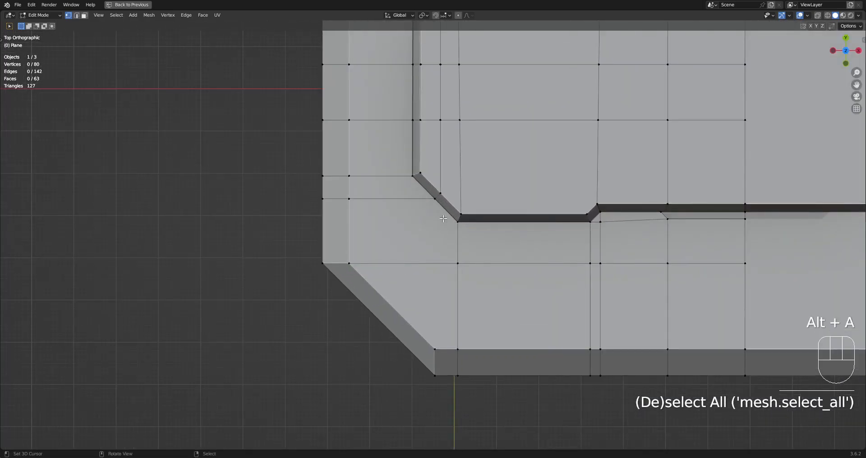
left_click(434, 216)
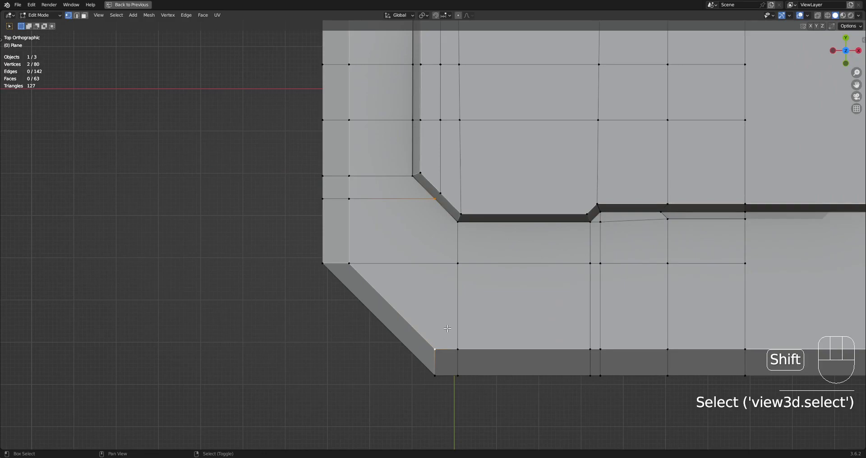
key("j")
key("alt+a")
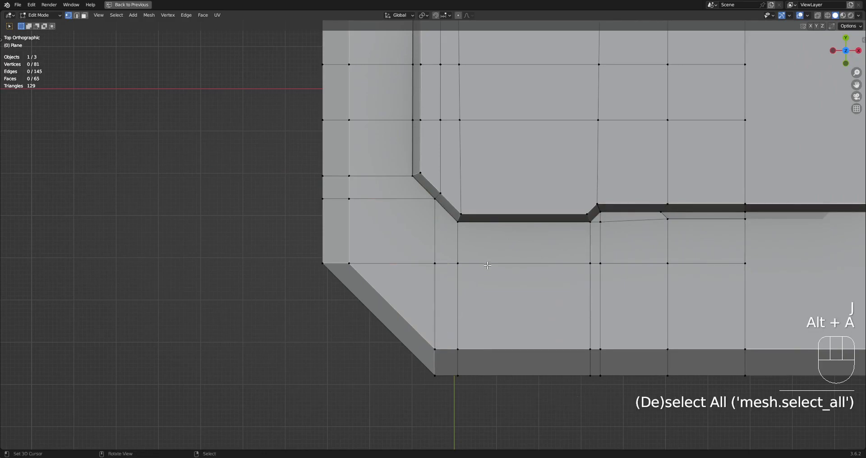
Try a horizontal loop cut along the strip in front of the raised panel and undo it.
key("ctrl+r")
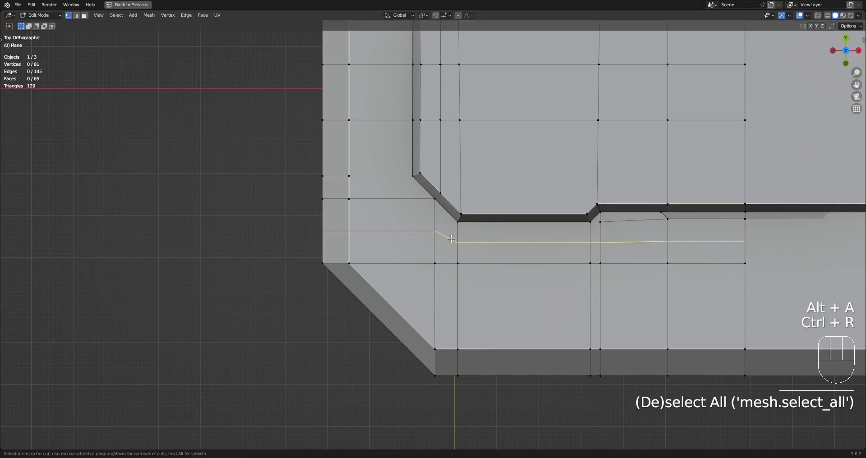
left_click(451, 239)
left_click(458, 246)
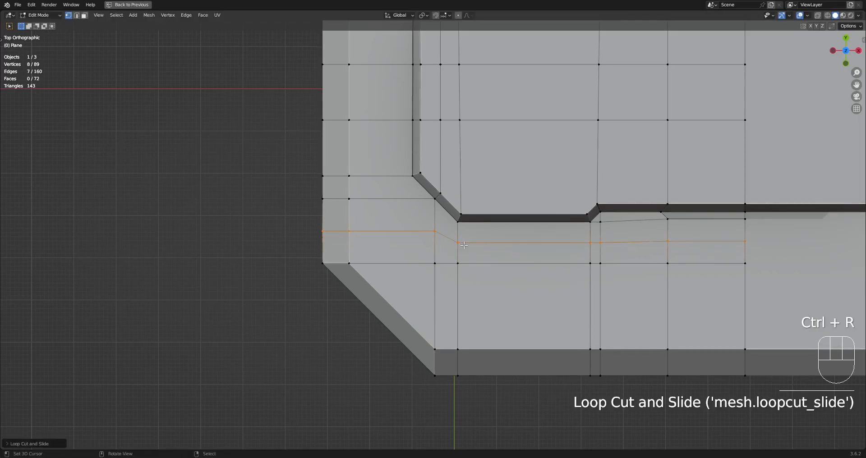
scroll(455, 241, "down", 3)
key("ctrl+z")
key("ctrl+r")
key("ctrl+z")
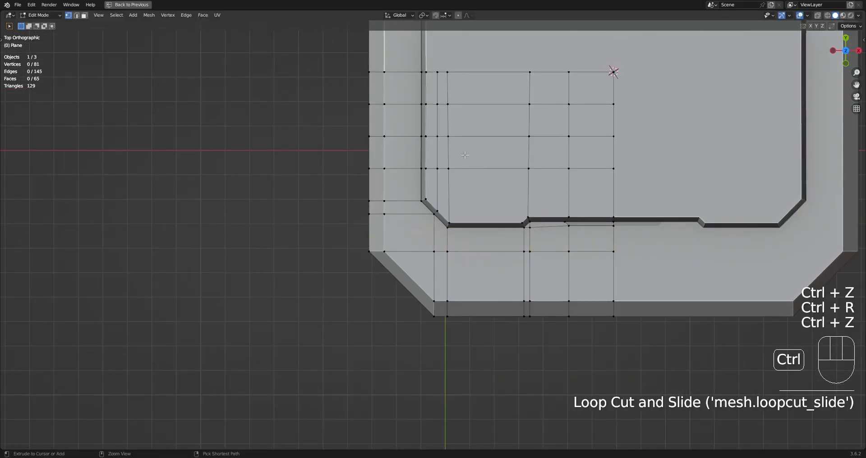
Try a centred horizontal loop cut across the raised panel's grid and undo it.
key("ctrl+r")
left_click(458, 152)
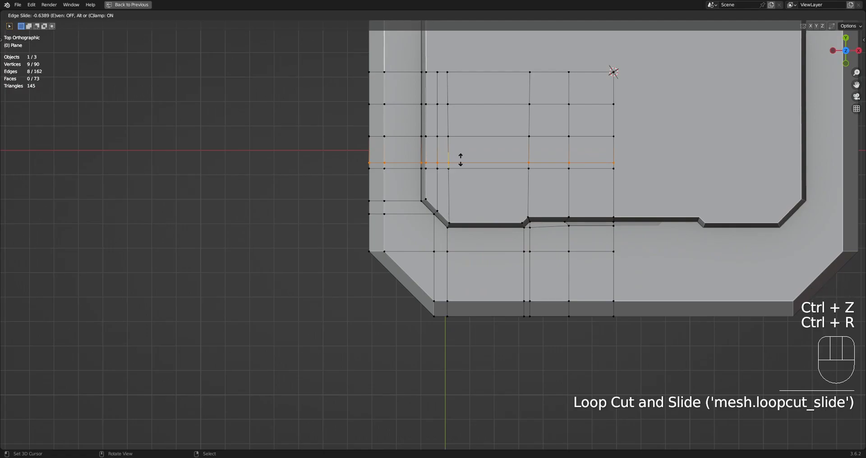
right_click(460, 160)
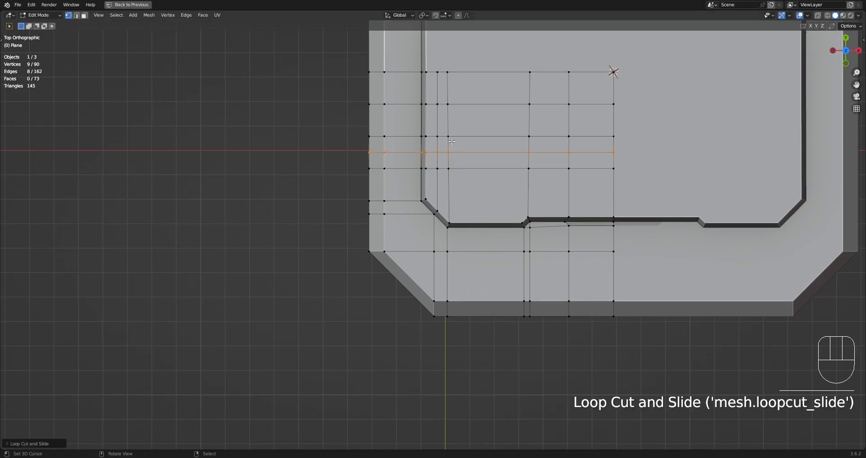
key("ctrl+z")
key("ctrl+r")
key("ctrl+z")
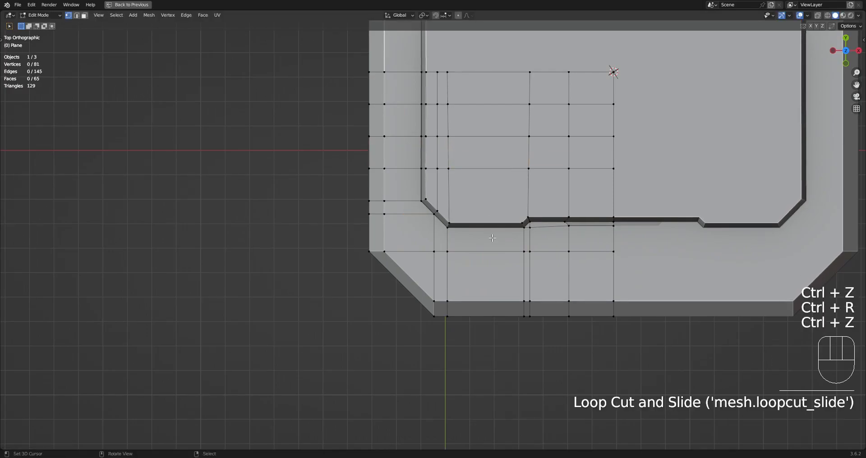
Try a centred vertical loop cut through the strip between the raised panel's chamfer and the notch and undo it.
key("ctrl+r")
left_click(494, 235)
right_click(494, 234)
middle_click_drag(494, 235, 509, 195)
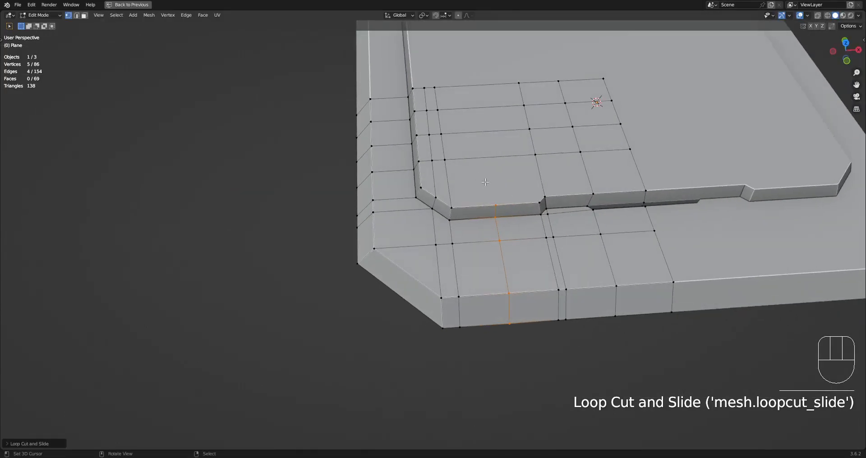
key("ctrl+z")
middle_click_drag(536, 76, 505, 92, "shift")
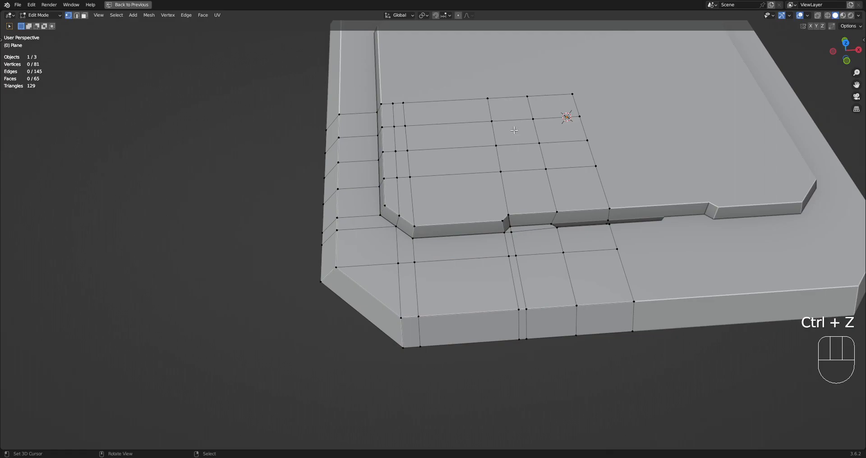
Try a centred vertical loop cut through the column beside the notch and undo it.
key("ctrl+r")
right_click(534, 213)
key("ctrl+r")
left_click(510, 155)
right_click(510, 155)
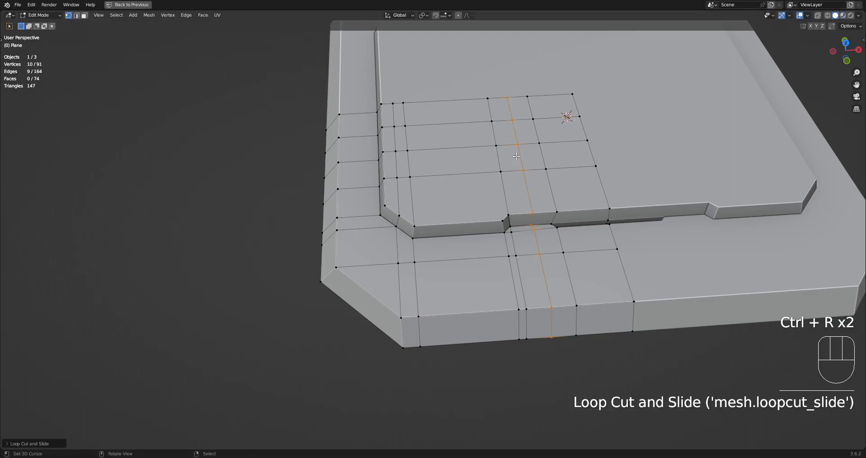
key("ctrl+z")
key("ctrl+r")
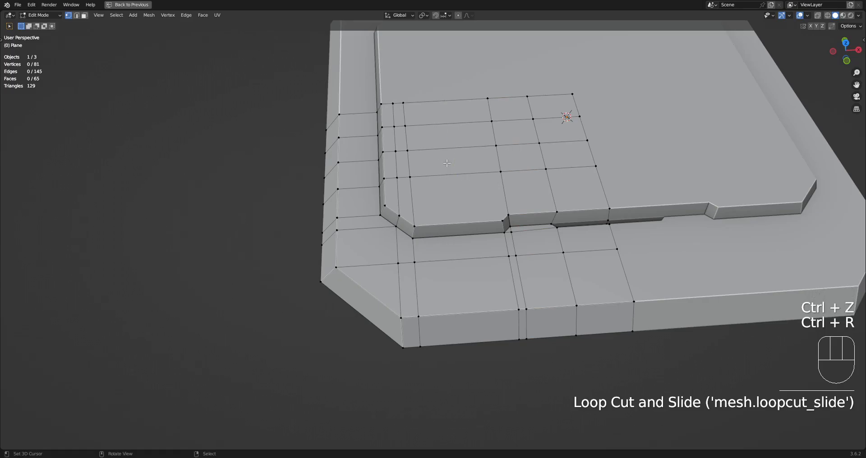
middle_click_drag(443, 168, 528, 178, "alt")
Save the file and dissolve the vertical edge loop running from the notch's inner lower corner down the plate's front rim.
key("ctrl+s")
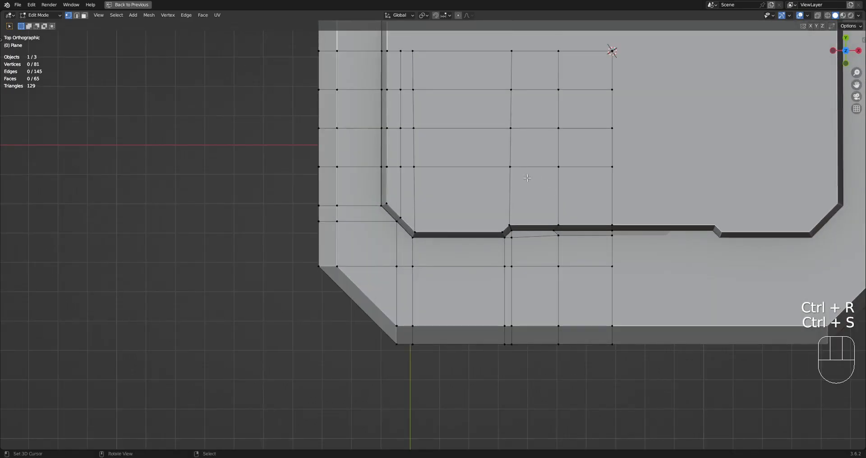
middle_click_drag(563, 204, 497, 206, "shift")
scroll(503, 211, "up", 3)
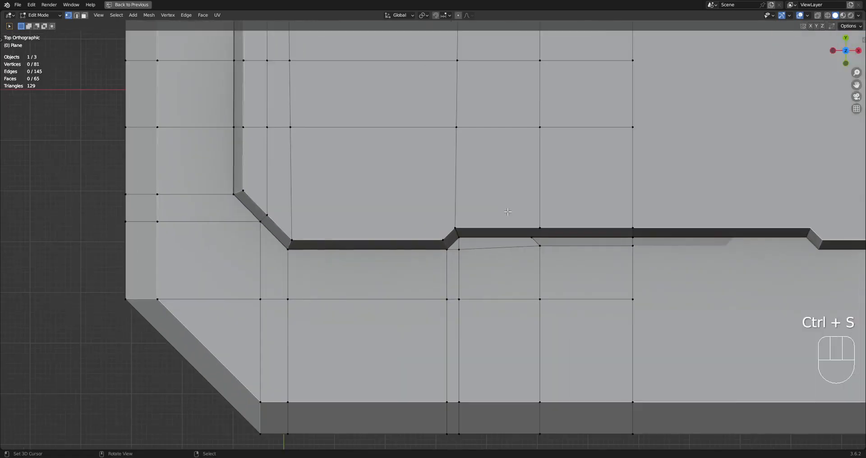
scroll(523, 235, "down", 3)
scroll(523, 235, "up", 5)
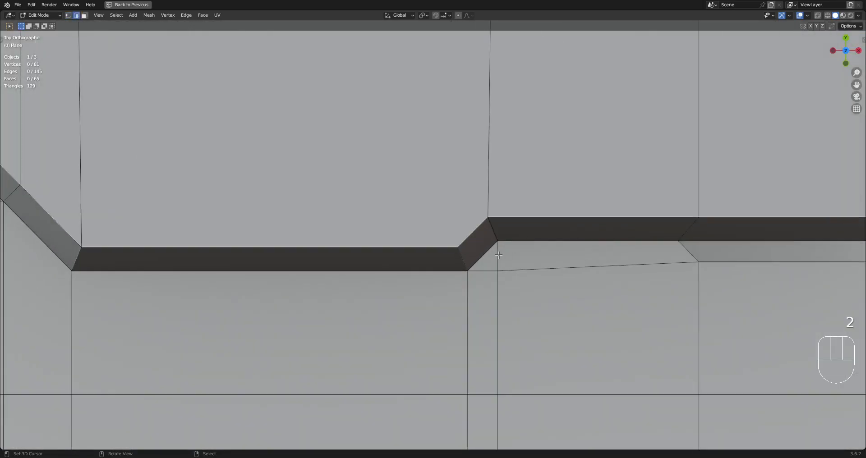
key("2")
left_click(534, 239)
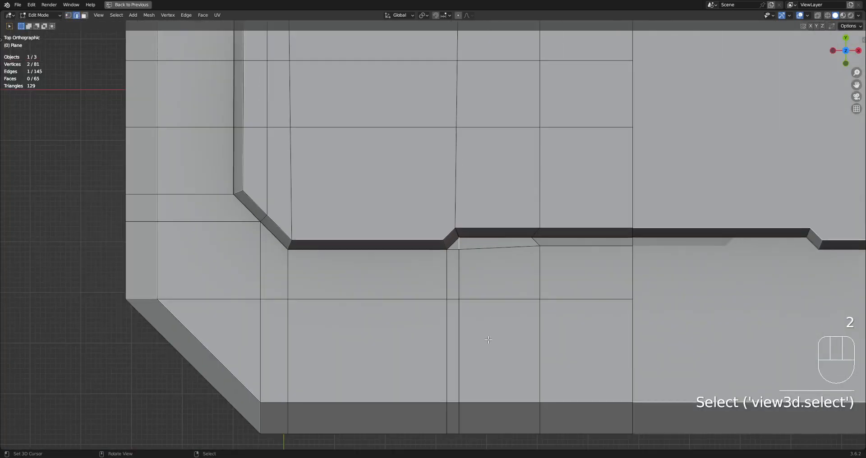
middle_click_drag(488, 339, 541, 249)
key("ctrl+x")
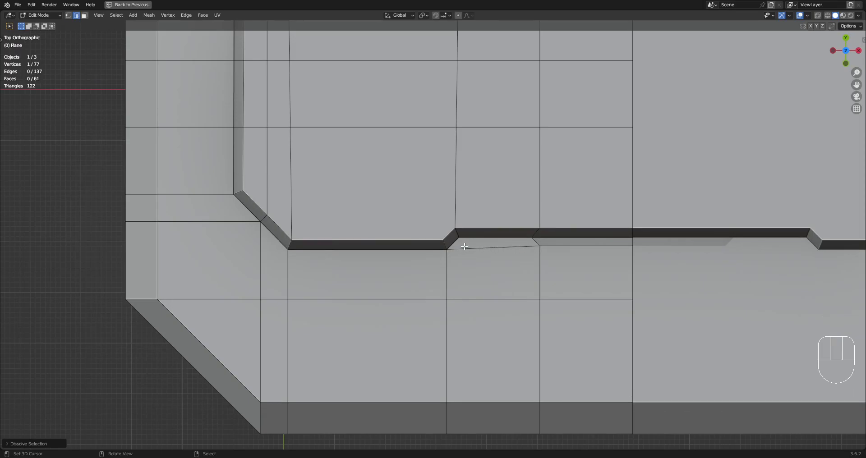
Connect the vertex at the middle of the raised panel's chamfer to the notch's upper inner corner vertex with an edge.
key("1")
scroll(463, 234, "down", 2)
middle_click_drag(449, 211, 481, 230, "shift")
scroll(481, 230, "up", 1)
key("alt+a")
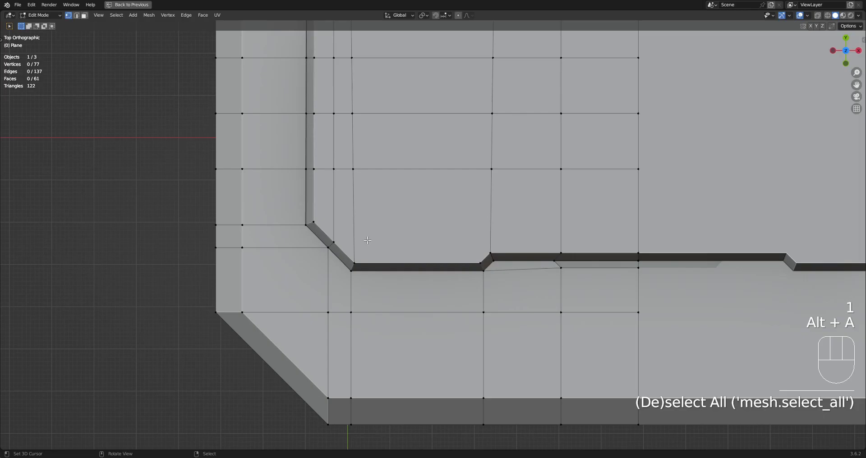
left_click(345, 241)
left_click(489, 253, "shift")
key("j")
middle_click_drag(354, 237, 443, 217, "shift")
scroll(442, 217, "up", 1)
right_click(444, 223)
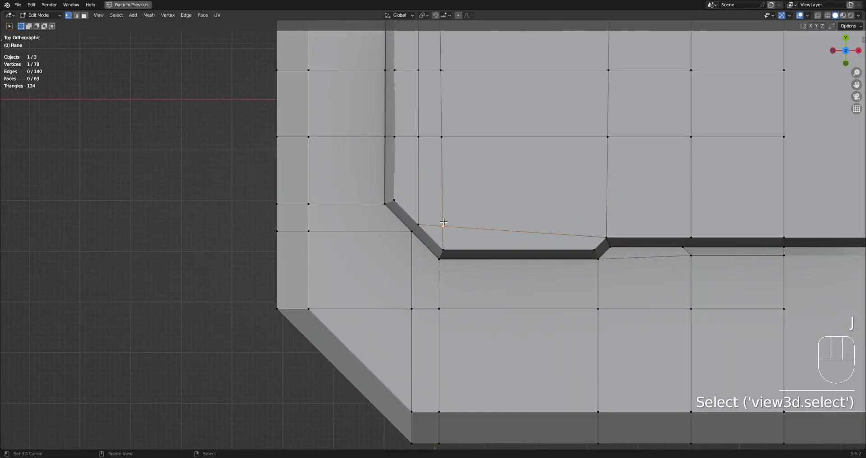
Add a centred vertical loop cut between the raised panel's chamfer and the notch, and straighten it by scaling to 0 along X.
scroll(444, 222, "down", 2)
key("ctrl+r")
left_click(478, 234)
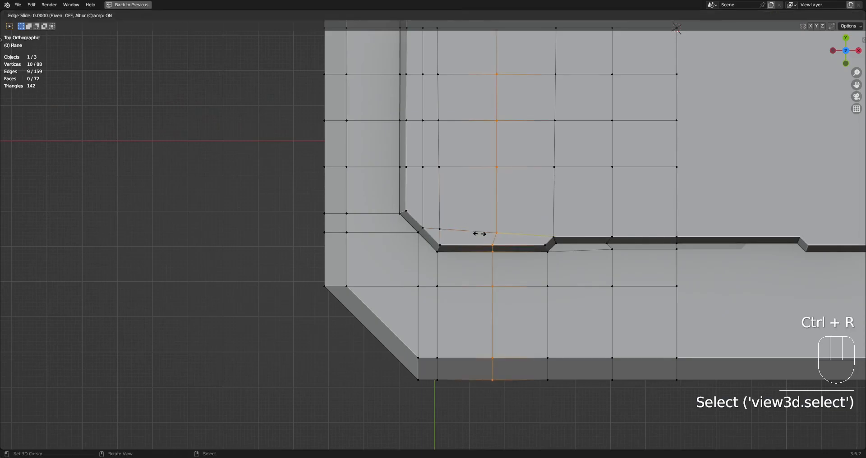
right_click(479, 235)
key("s")
key("x")
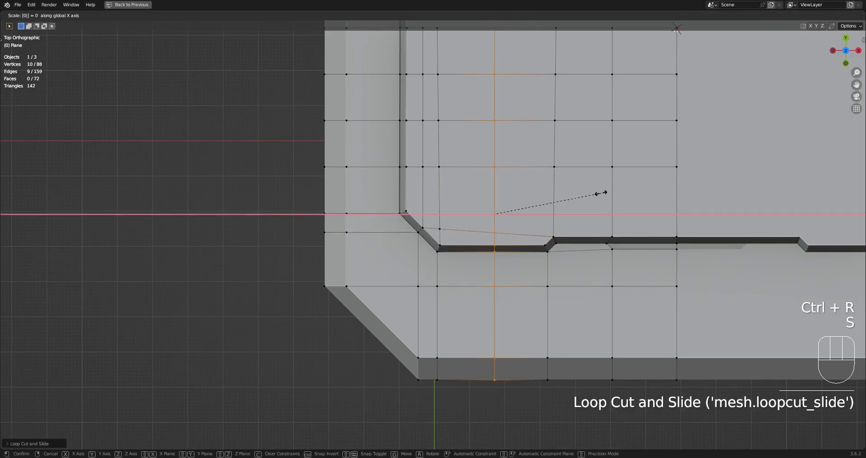
left_click(601, 193)
Flatten the connecting edge's vertices between the chamfer and the notch along Y, level with the notch's upper corner vertex.
middle_click_drag(580, 208, 541, 234)
scroll(496, 226, "up", 5)
right_click(438, 228)
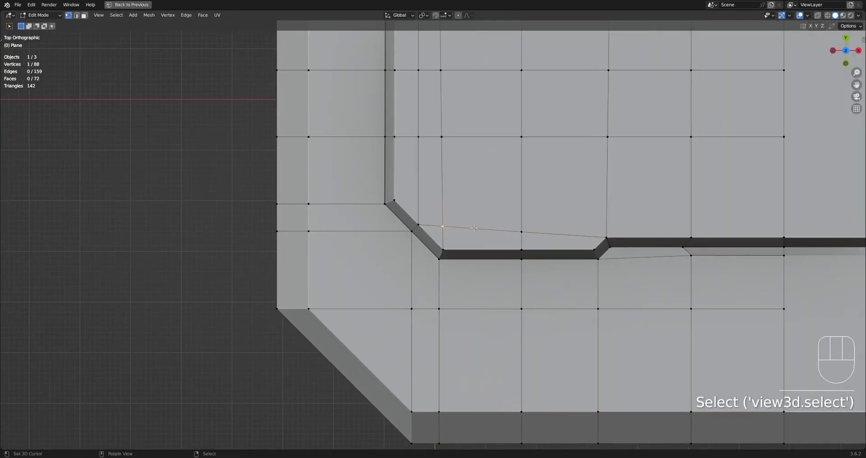
middle_click_drag(431, 256, 530, 218)
key("g")
middle_click_drag(447, 231, 536, 160)
left_click(440, 231)
left_click(536, 159, "shift")
left_click(469, 203, "shift")
right_click(529, 150, "shift")
key("period")
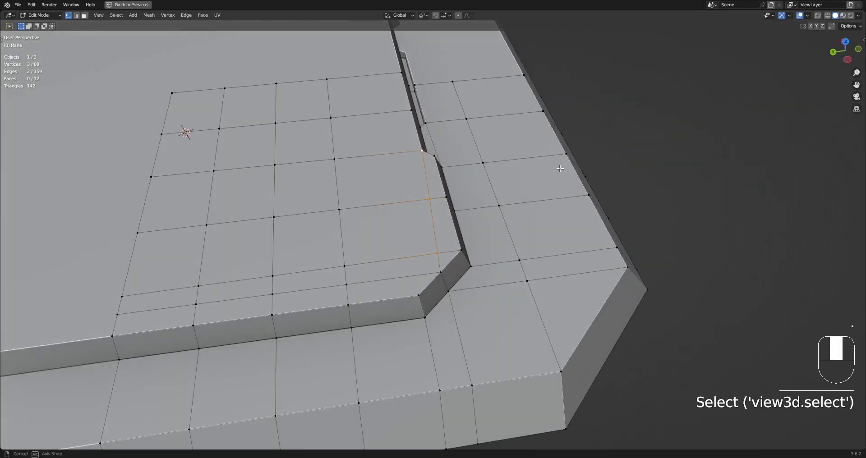
key("s")
key("y")
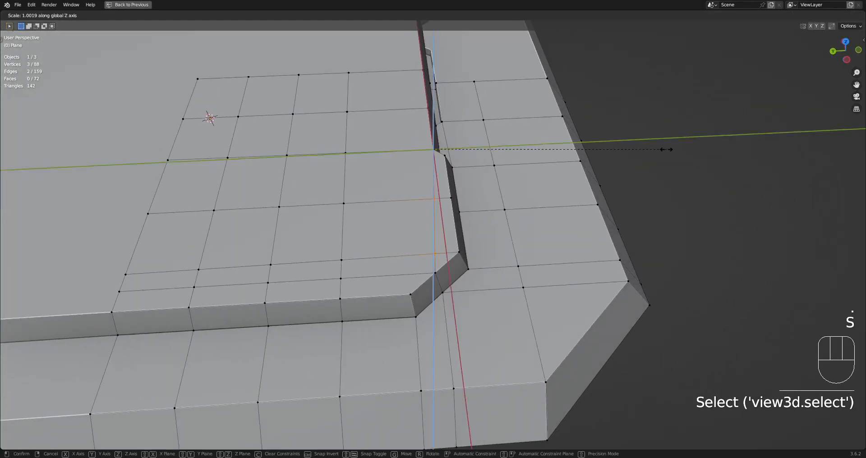
left_click(650, 158)
middle_click_drag(650, 158, 534, 205)
Knife-cut a straight horizontal line from the chamfer's middle vertex to the mirror centre line, and dissolve the short diagonal edge beside it.
key("alt+a")
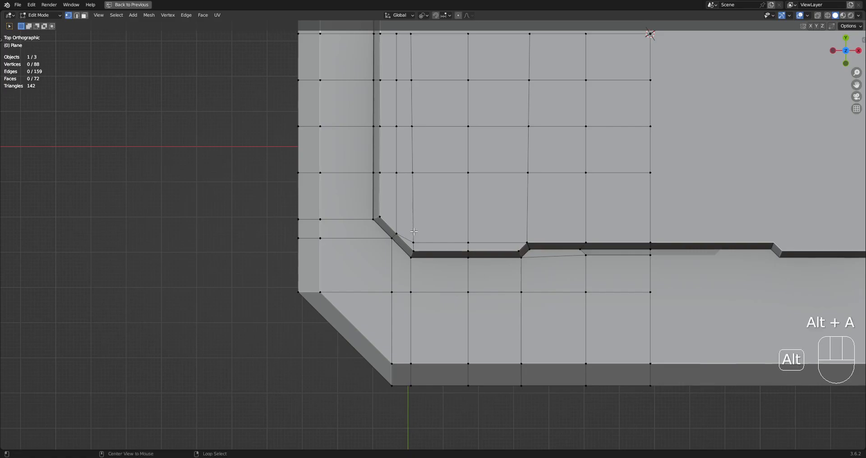
key("alt+a")
key("k")
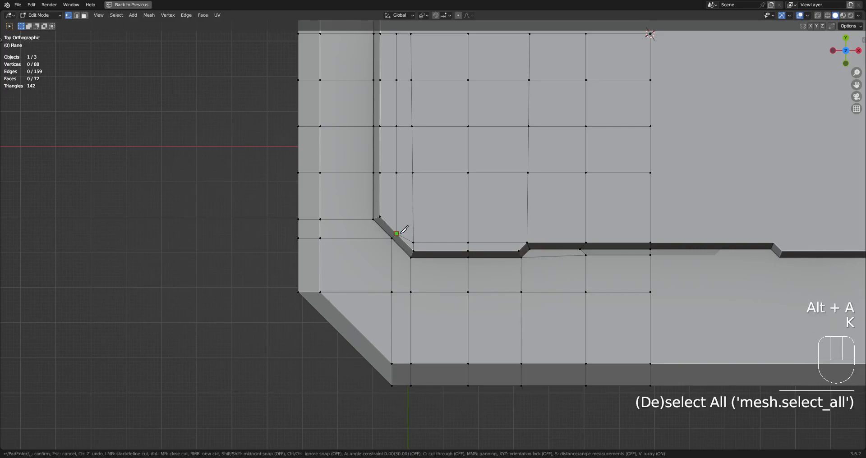
key("a")
left_click(651, 230)
key("Return")
key("2")
key("ctrl+x")
key("1")
Slide the vertex just above the raised panel's chamfer corner a short way along its horizontal edge toward the notch.
left_click(416, 242)
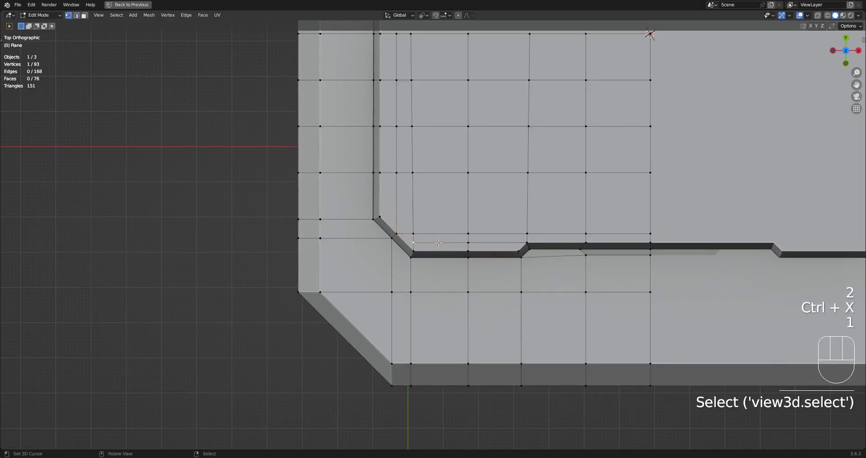
key("g")
key("g")
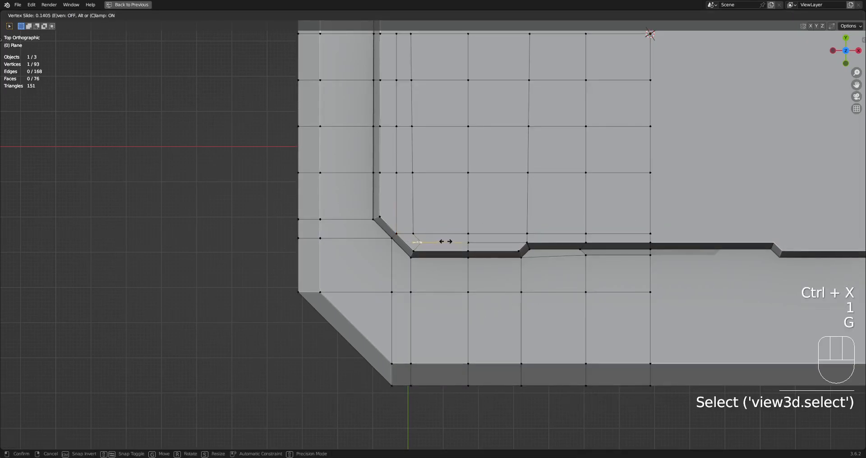
left_click(447, 242)
key("alt+a")
scroll(451, 206, "down", 5)
scroll(499, 220, "up", 4)
middle_click_drag(581, 268, 531, 255, "shift")
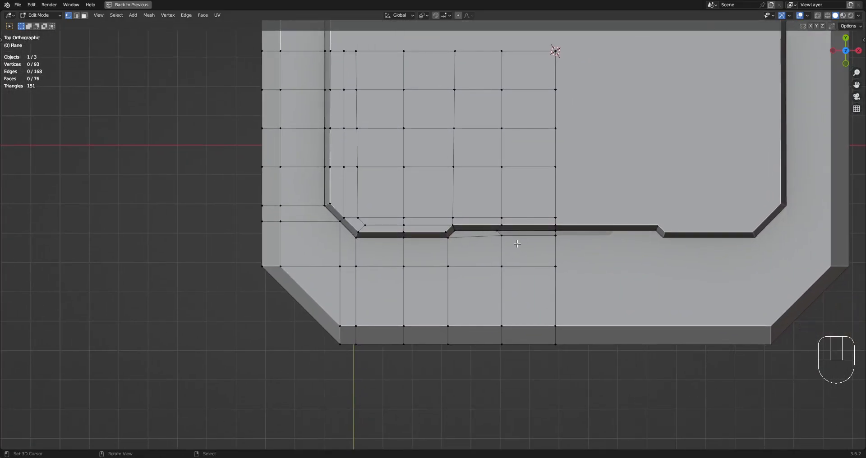
Try a centred horizontal loop cut across the plate's front strip and moving its end vertex along X.
middle_click_drag(505, 221, 476, 231)
key("2")
left_click(320, 266)
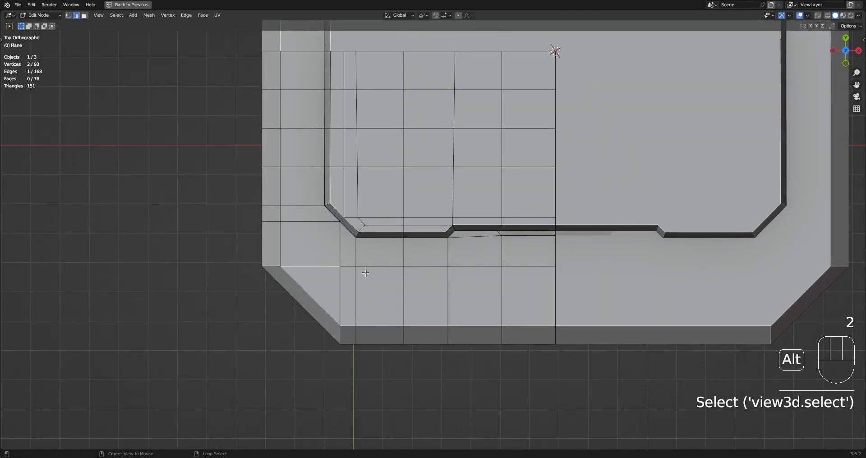
key("ctrl+r")
key("ctrl+r")
left_click(356, 296)
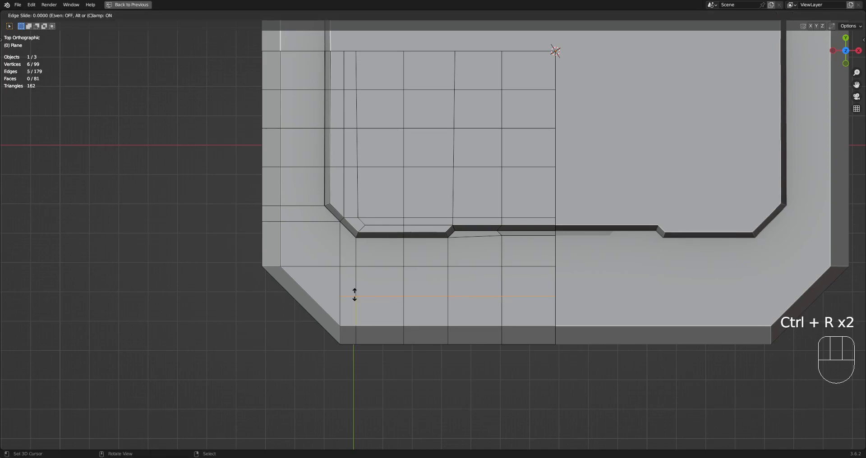
key("1")
left_click(341, 296)
key("g")
key("x")
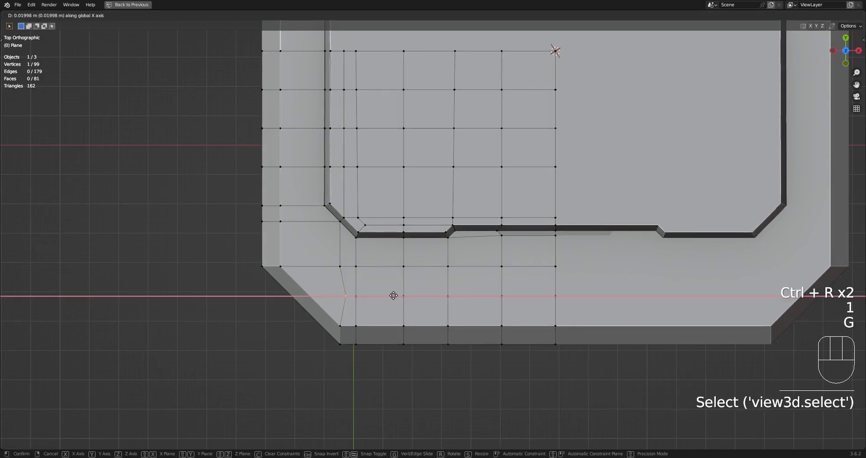
right_click(394, 296)
Dissolve the trial horizontal loop on the plate's front strip.
key("2")
key("alt+a")
right_click(395, 295, "alt")
key("ctrl+x")
Examine the edge flow around the notch and the raised panel's chamfered corner up close and from an angle.
scroll(397, 293, "down", 2)
scroll(472, 230, "up", 6)
middle_click_drag(477, 225, 515, 249, "shift")
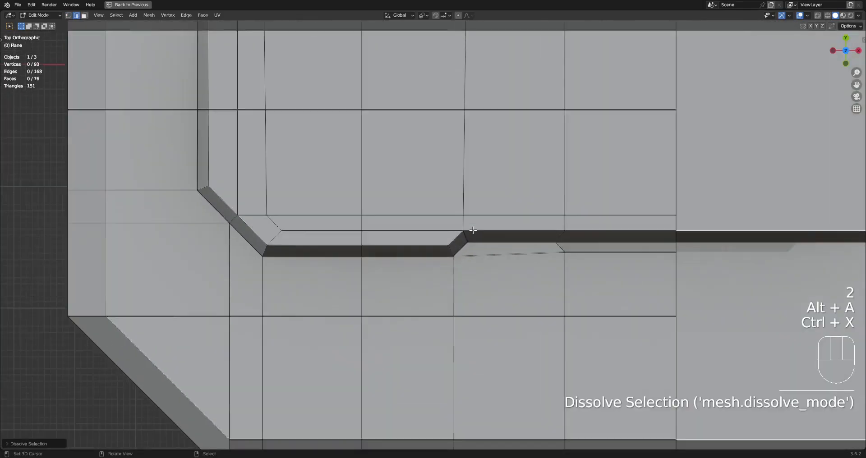
middle_click(500, 247, "alt")
scroll(515, 250, "up", 4)
key("1")
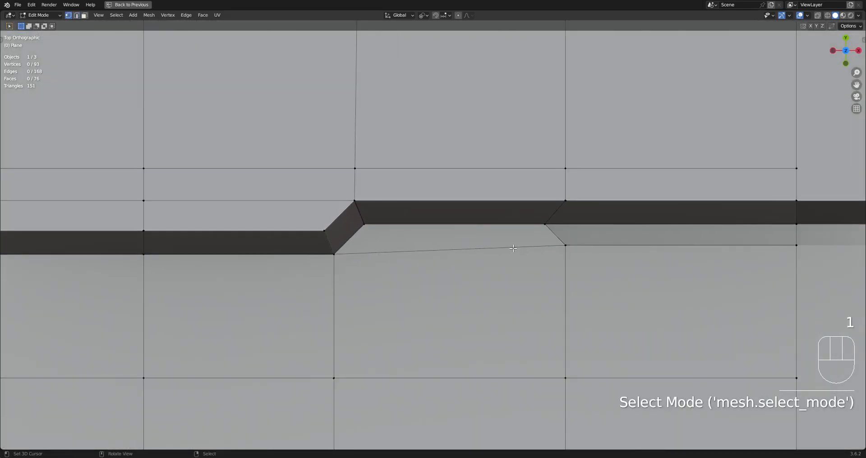
scroll(514, 248, "down", 5)
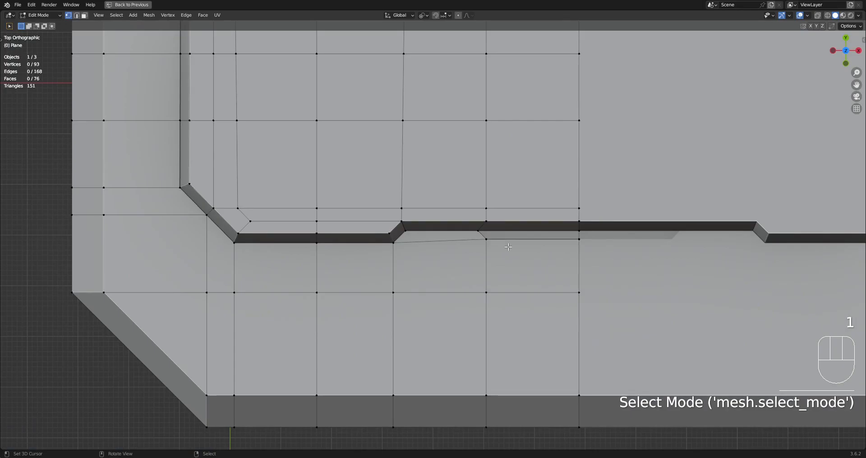
middle_click_drag(435, 246, 488, 210)
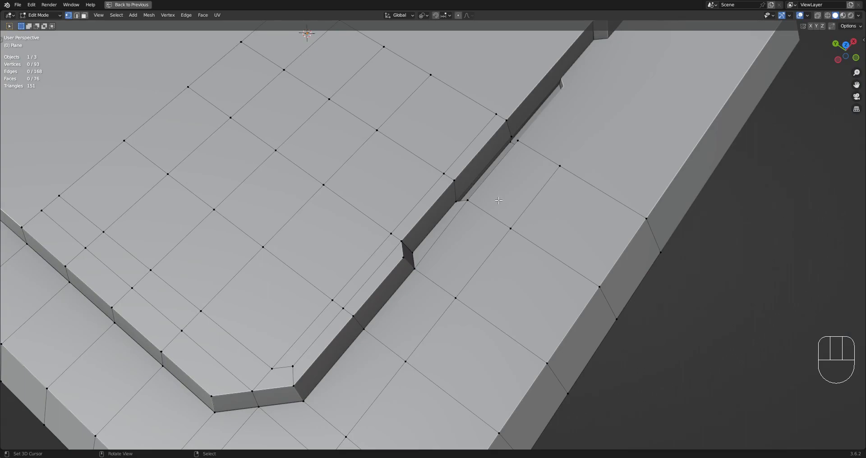
scroll(485, 211, "down", 3)
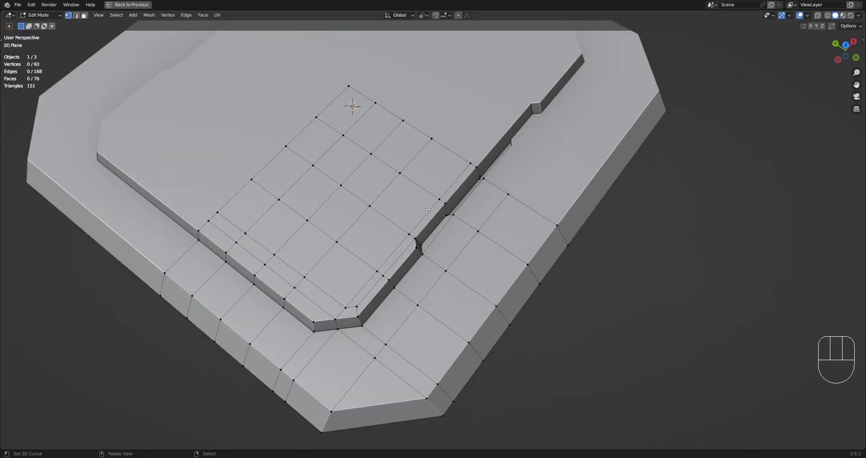
Compare the mirrored panel's surface in Object Mode with its edge layout in Edit Mode.
key("Tab")
middle_click_drag(501, 202, 409, 204)
key("Tab")
scroll(446, 210, "up", 2)
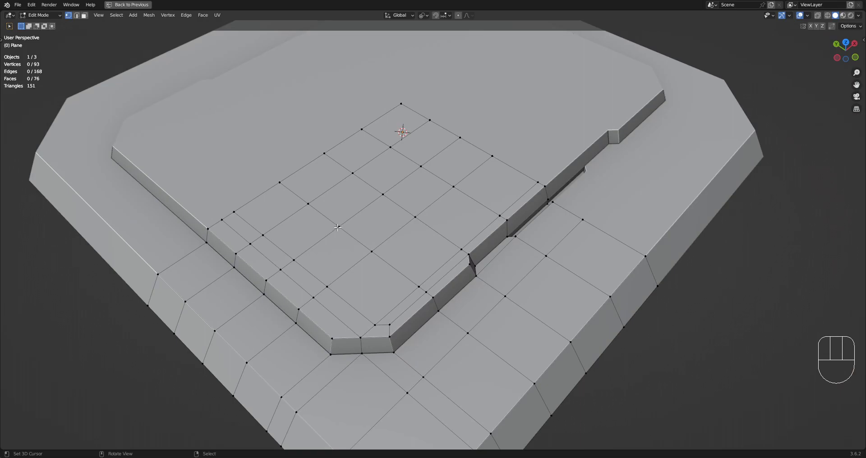
scroll(336, 226, "down", 3)
middle_click_drag(336, 226, 440, 195, "alt")
scroll(440, 195, "up", 2)
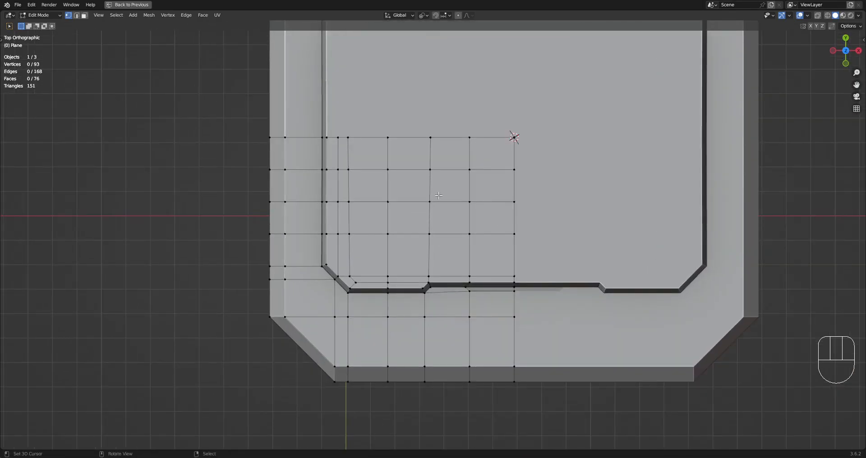
key("Tab")
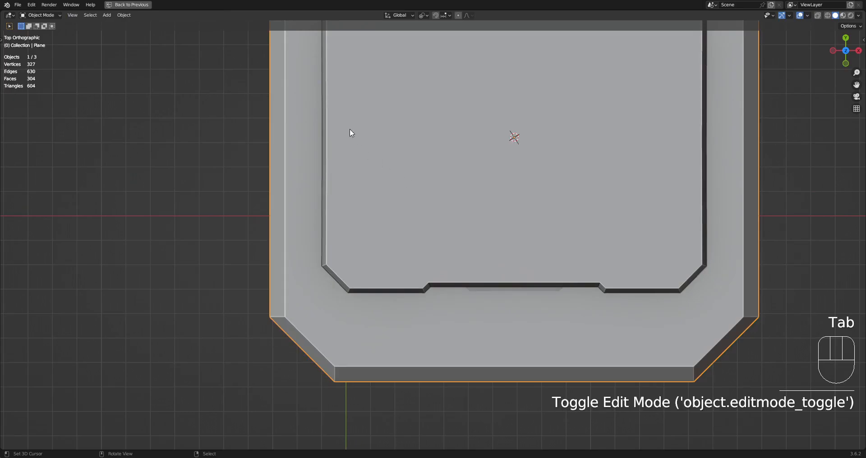
key("Tab")
middle_click_drag(348, 248, 356, 219)
scroll(355, 218, "up", 1)
key("ctrl+r")
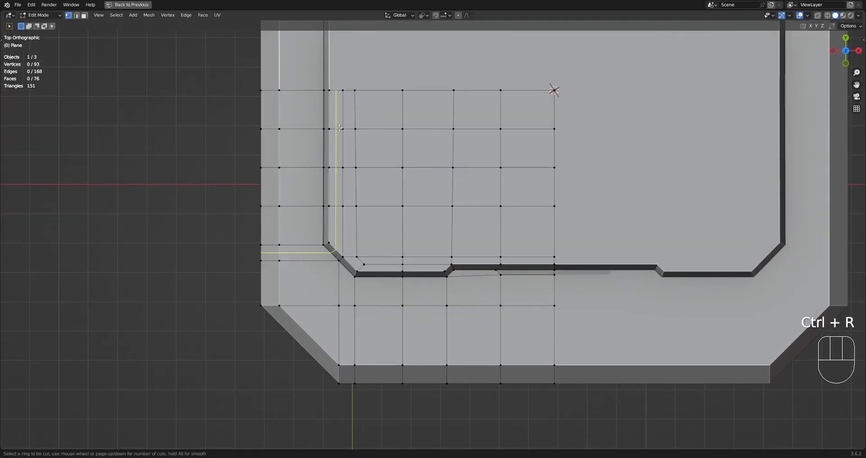
key("2")
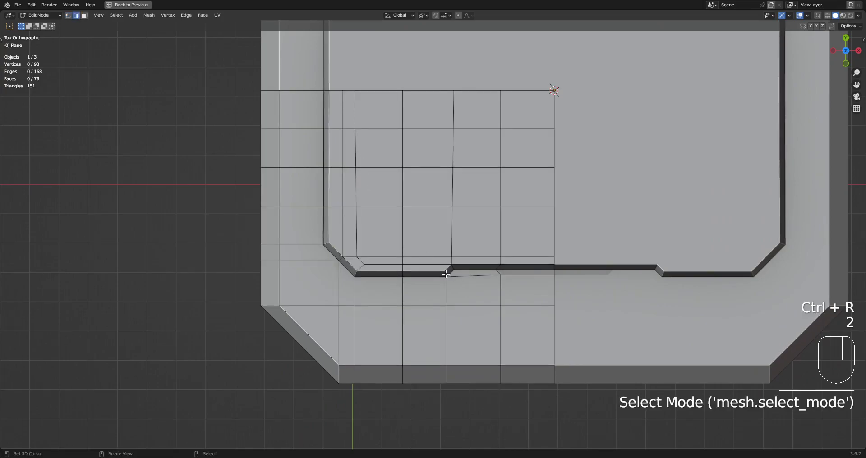
scroll(446, 274, "up", 2)
key("k")
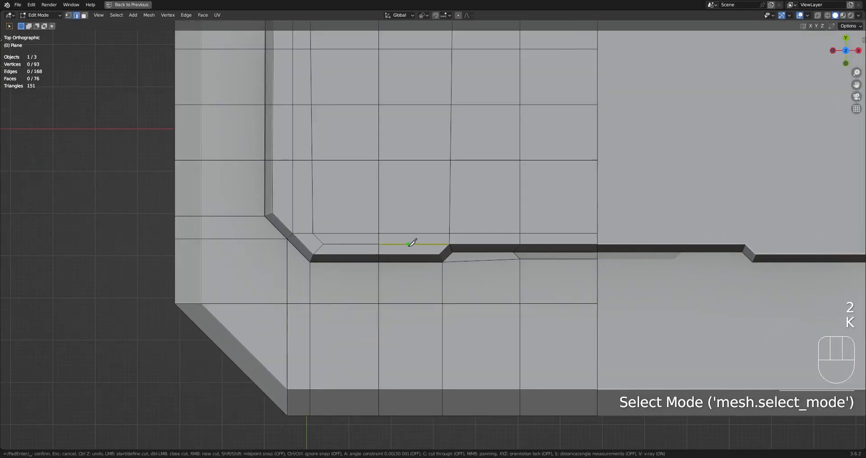
left_click(409, 244)
key("a")
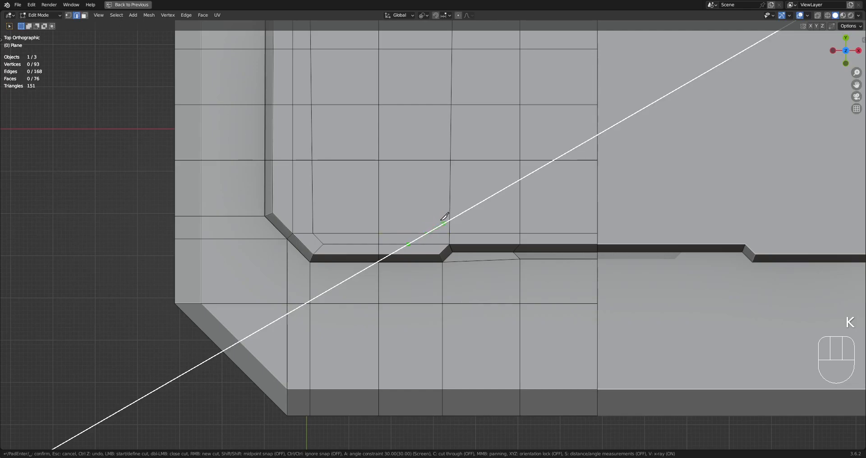
left_click(440, 225)
left_click(485, 226)
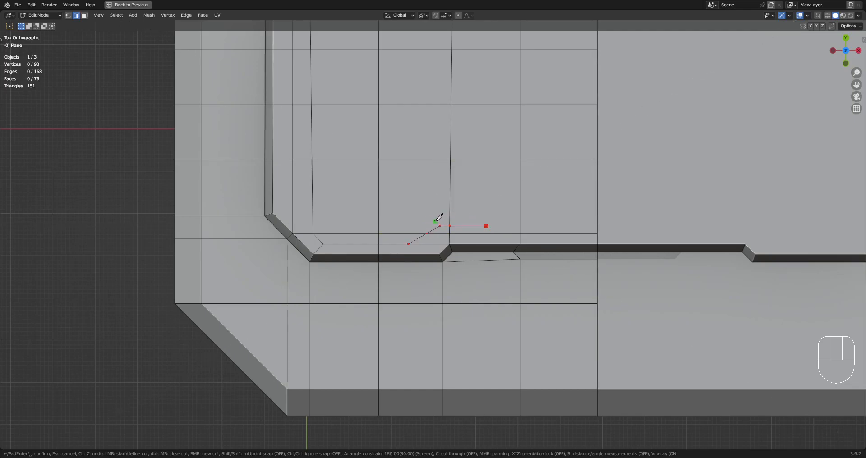
key("Escape")
key("ctrl+shift+x")
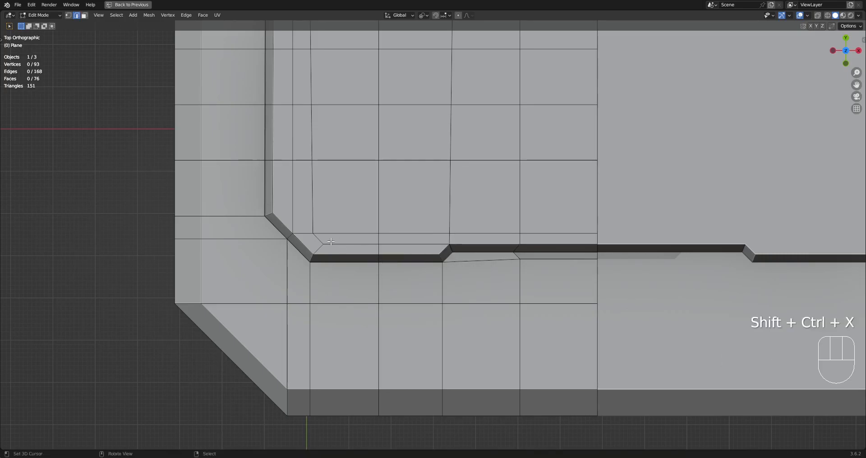
key("ctrl+shift+x")
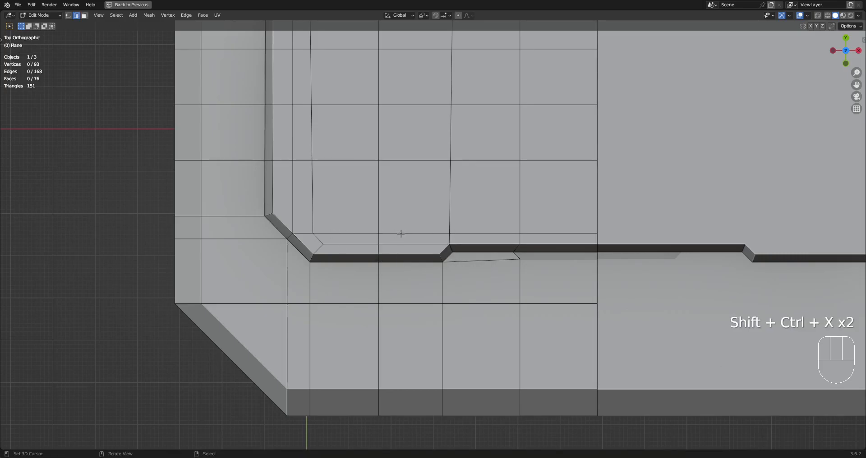
Knife-cut an angle-constrained outline along the raised panel's front, with a tall trapezoidal tab and a small step rising beside the mirror line.
scroll(408, 233, "down", 1)
key("1")
scroll(407, 234, "up", 1, "shift")
scroll(401, 234, "up", 1)
key("k")
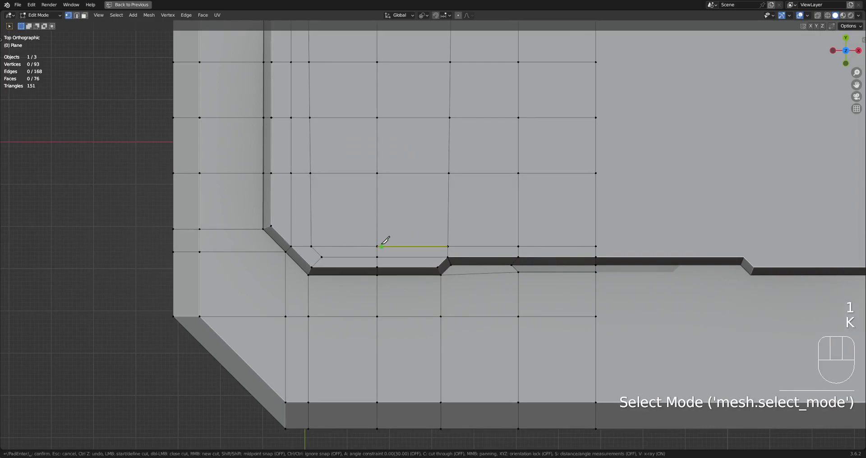
left_click(377, 246)
key("a")
left_click(399, 210)
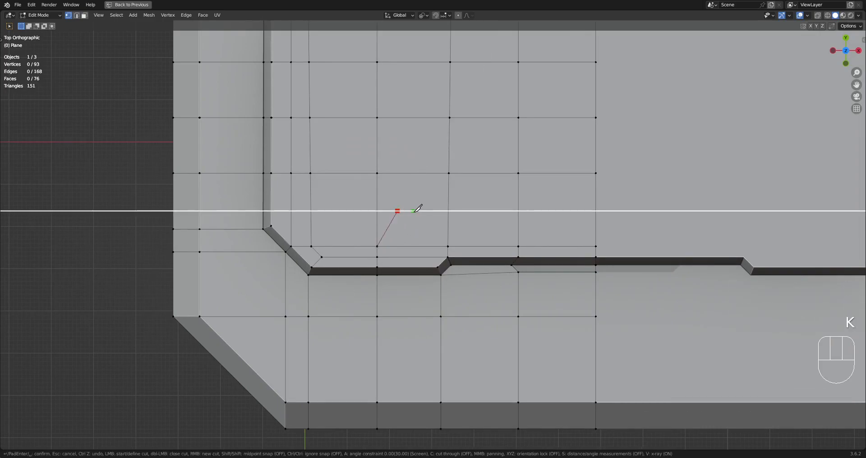
left_click(438, 210)
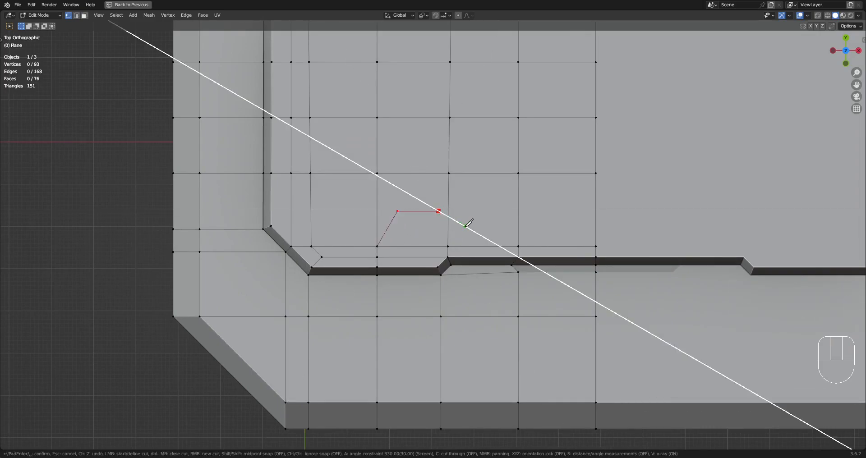
left_click(456, 241)
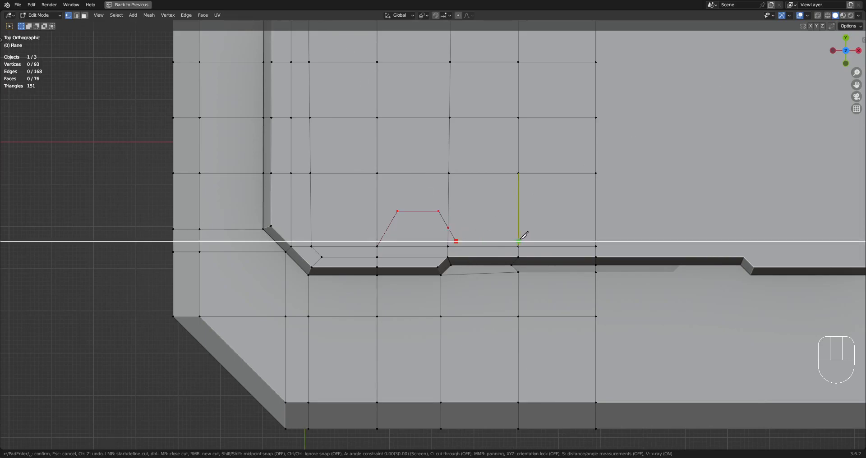
left_click(578, 240)
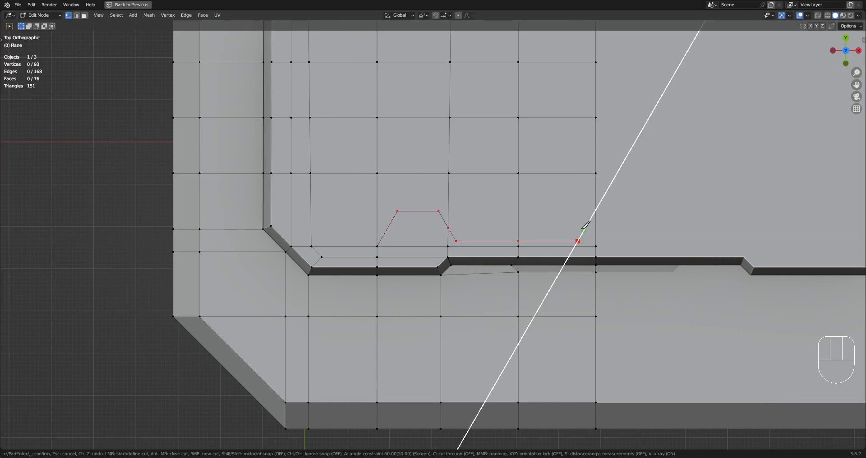
left_click(584, 230)
key("Return")
key("2")
left_click(587, 232)
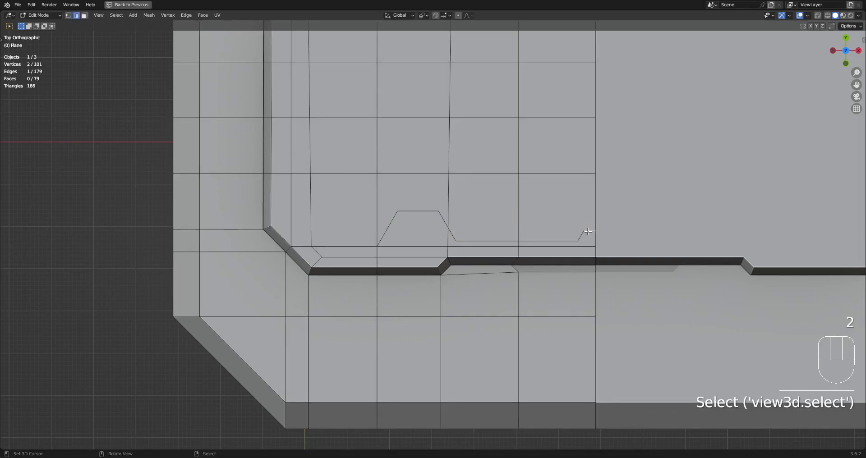
right_click(481, 242, "ctrl")
right_click(417, 214, "ctrl")
right_click(391, 231, "ctrl")
right_click(360, 245, "ctrl")
scroll(352, 212, "down", 3)
middle_click_drag(348, 194, 380, 219, "shift")
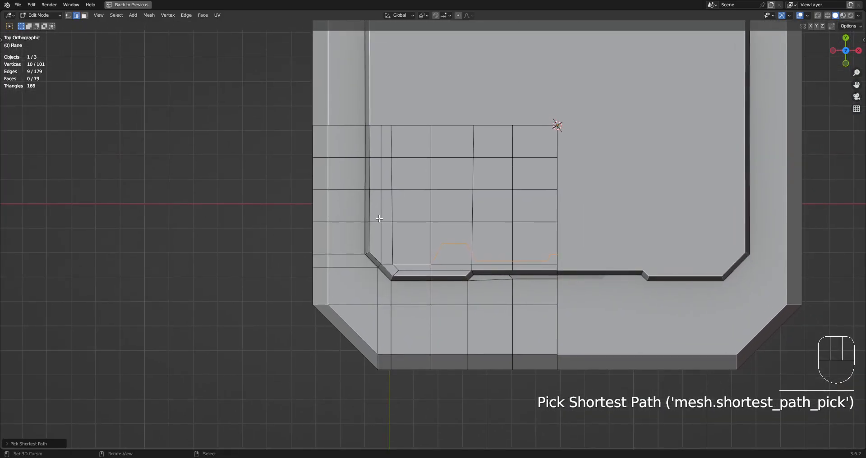
right_click(390, 140, "ctrl")
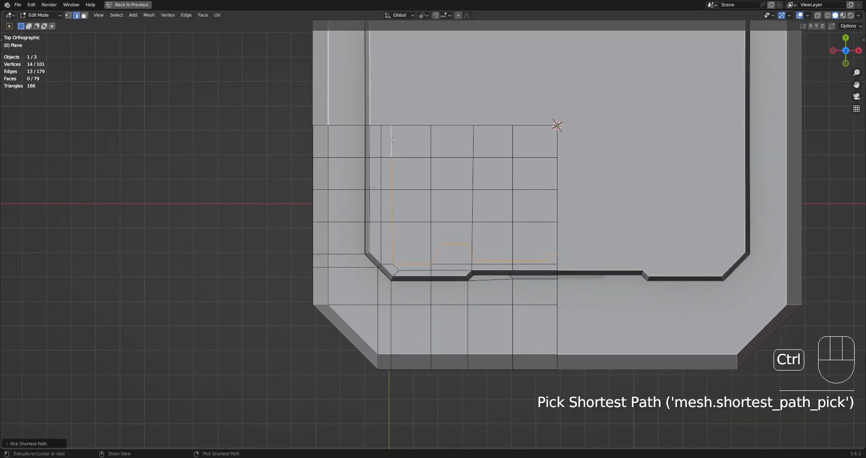
scroll(433, 234, "up", 2)
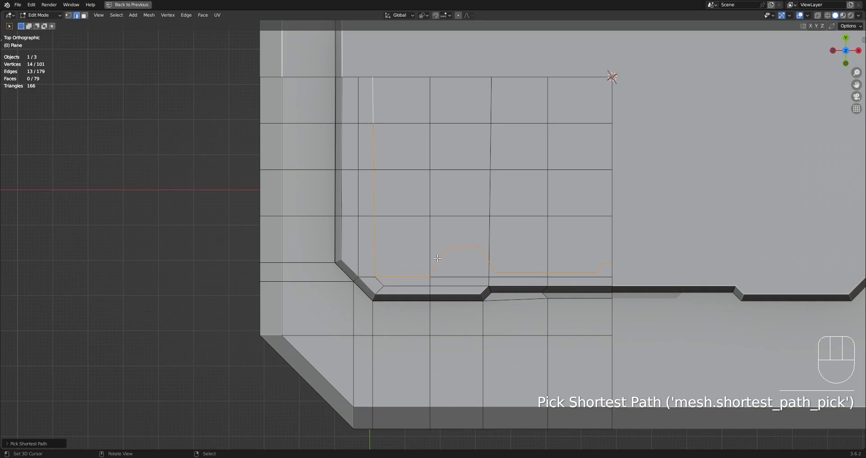
key("alt+a")
Knife-cut a diagonal across the raised panel's corner, from the inner corner vertex to the outer lengthwise edge.
scroll(437, 258, "up", 1)
key("k")
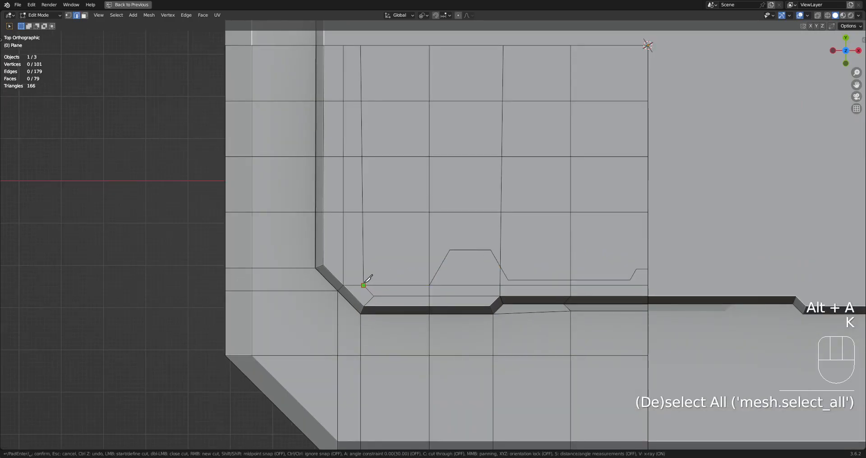
key("a")
key("a")
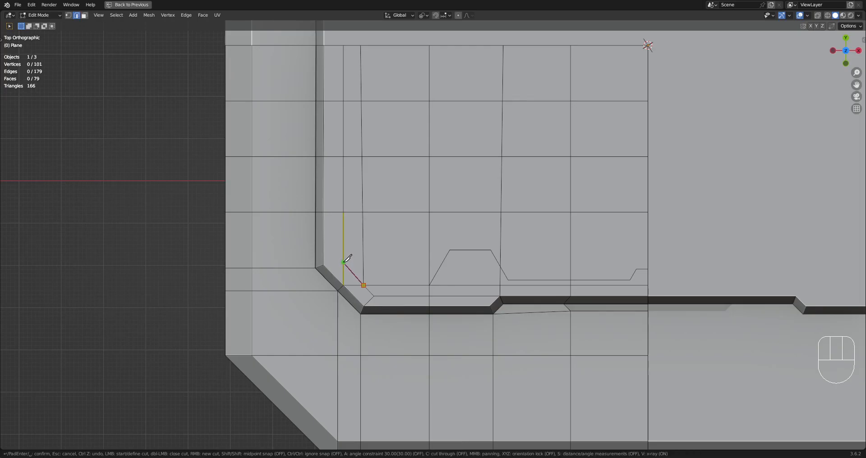
key("Return")
Turn the continuous edge path along the panel's side, corner and front outline into a Bevel-type Panel Cut with width 0.0050 and offset 0.0010.
scroll(350, 178, "down", 2)
left_click(371, 110)
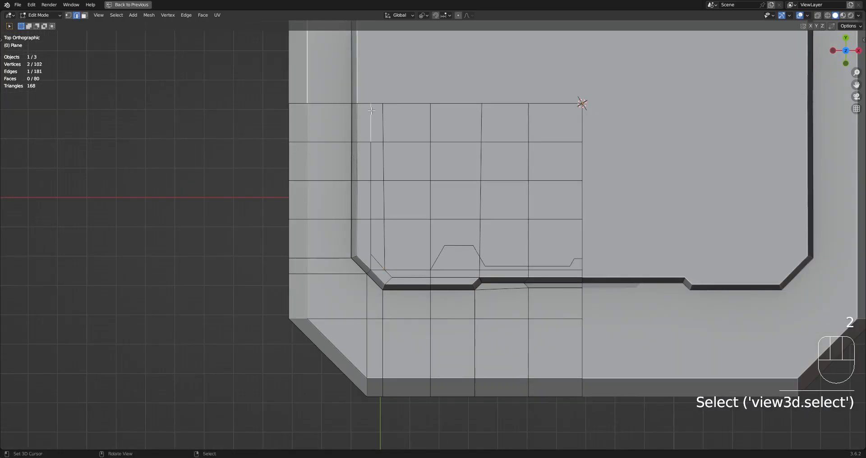
left_click(379, 274, "ctrl")
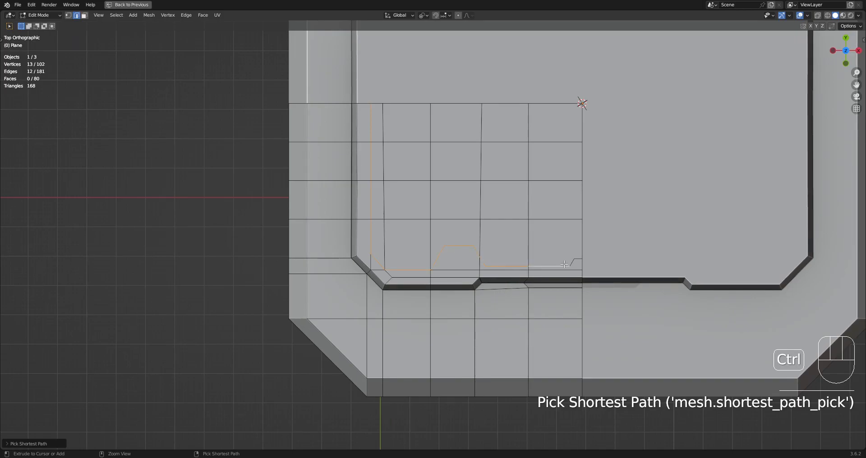
middle_click_drag(577, 258, 628, 208)
key("Tab")
scroll(526, 247, "up", 3)
key("shift+q")
key("w")
left_click(522, 188)
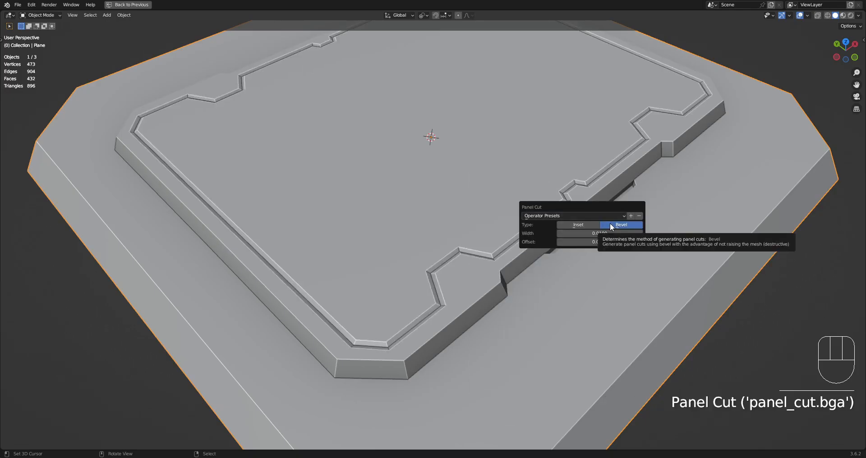
mouse_move(610, 234)
left_mouse_down("shift")
mouse_move(573, 242)
mouse_move(618, 242)
mouse_move(597, 242)
left_mouse_up("shift")
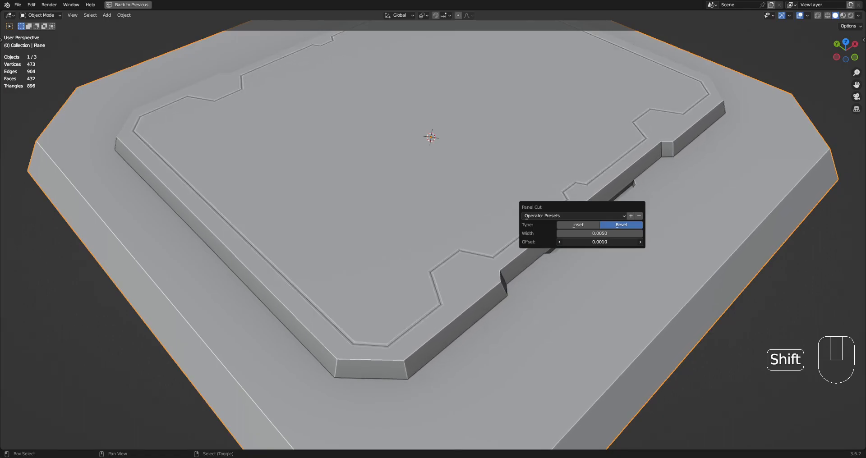
Adjust the depth of the groove by setting the Panel Cut offset to about 0.005.
scroll(518, 261, "up", 3)
middle_click_drag(513, 320, 518, 270, "shift")
key("F9")
left_click_drag(682, 264, 668, 265, "shift")
scroll(468, 244, "down", 7)
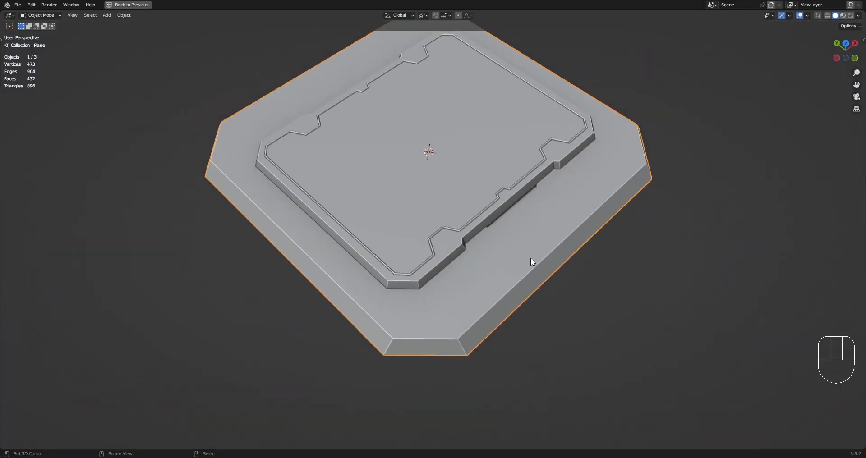
scroll(533, 257, "up", 6)
key("F9")
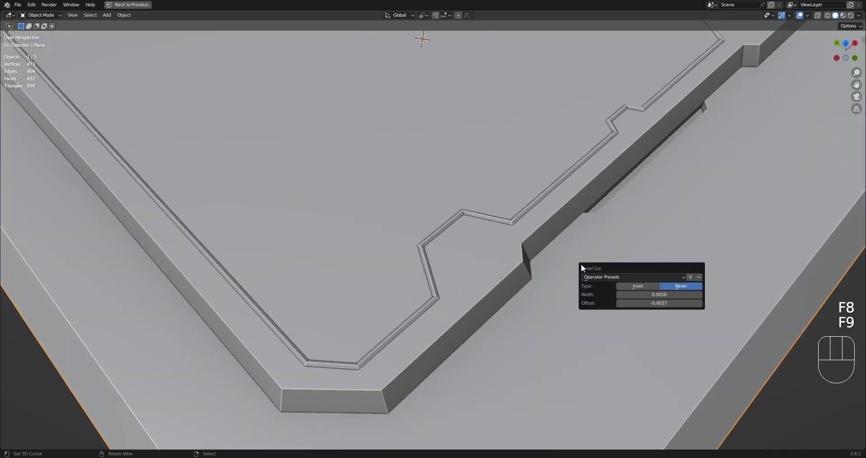
left_click_drag(658, 303, 685, 303, "shift")
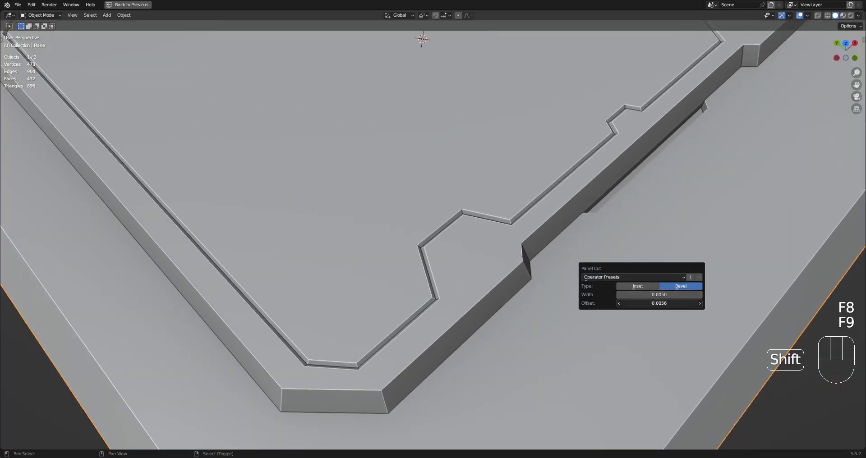
Draw a downward-pointing triangle with Draw Cuts on the face inside the groove's trapezoidal tab.
scroll(300, 253, "down", 4)
middle_click_drag(532, 248, 493, 252)
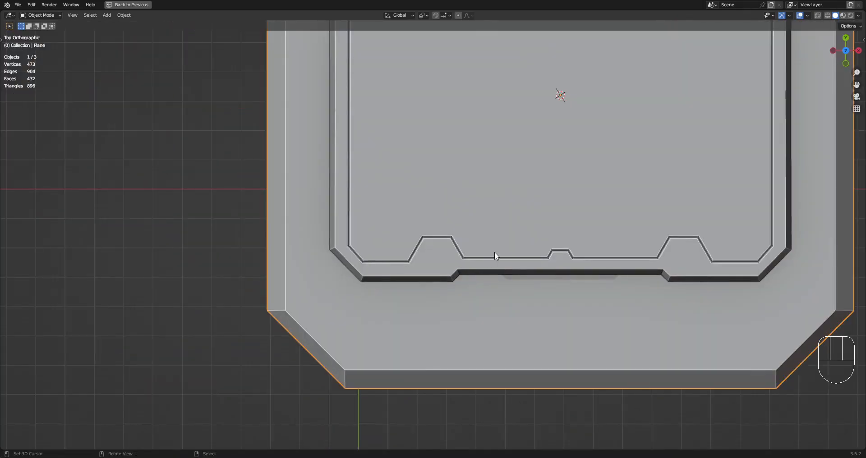
scroll(493, 260, "down", 5)
key("Tab")
key("alt+a")
scroll(543, 191, "up", 8)
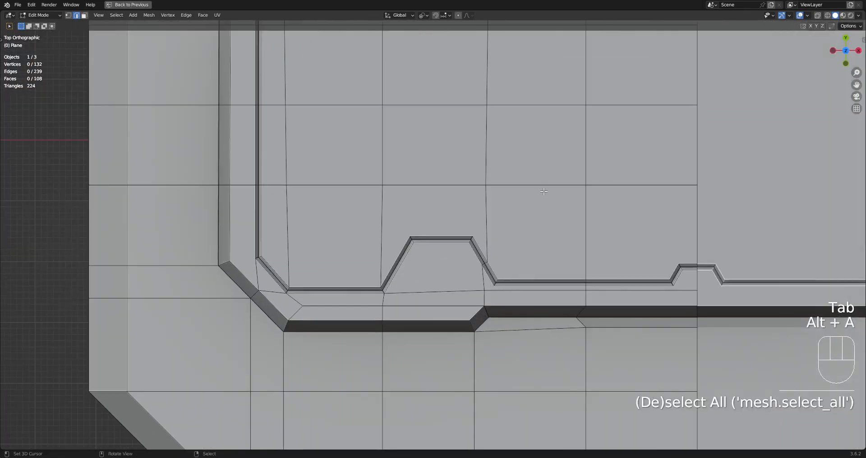
key("3")
scroll(518, 214, "down", 2)
left_click(427, 247, "shift")
scroll(477, 221, "up", 3)
key("shift+ctrl+x")
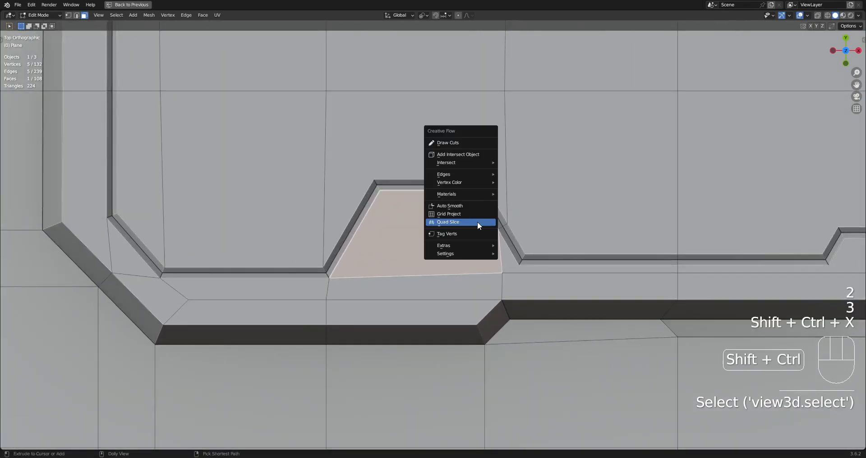
left_click(455, 144)
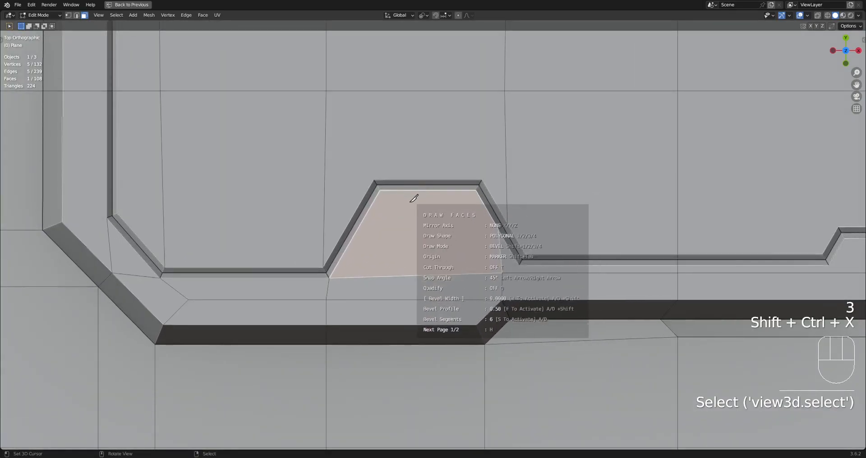
left_click(387, 199, "shift")
left_click(469, 199, "shift")
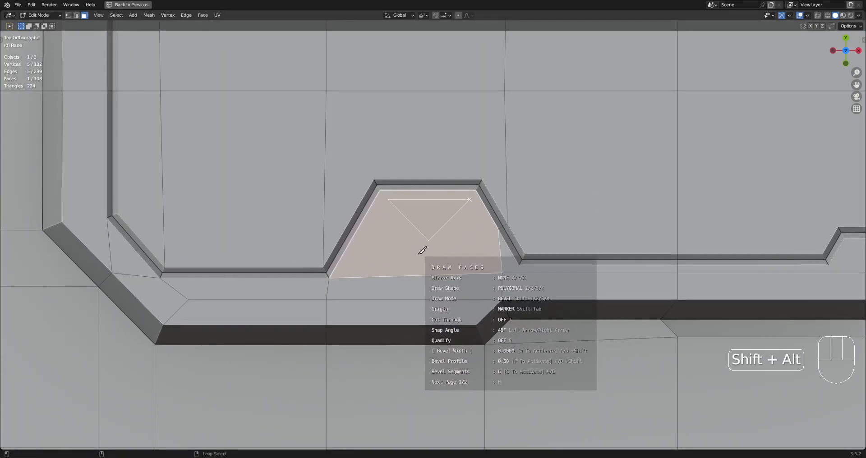
left_click(409, 240, "alt+shift")
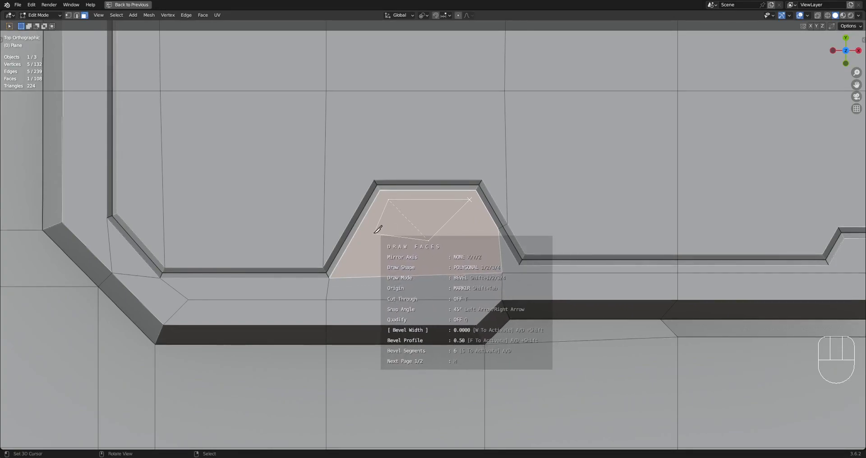
key("space")
Turn the triangle's outline into a Bevel-type Panel Cut with width 0.0026 and check the mirrored result in Object Mode.
key("2")
left_click(408, 220)
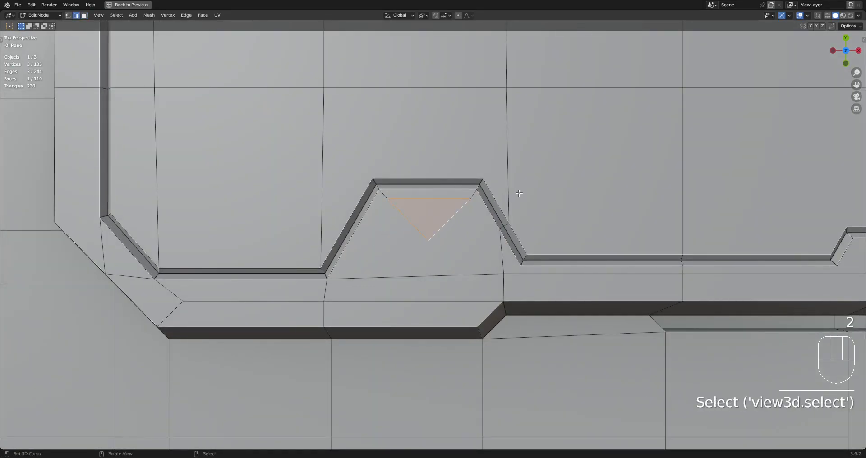
key("w")
mouse_move(517, 180)
left_click(566, 187)
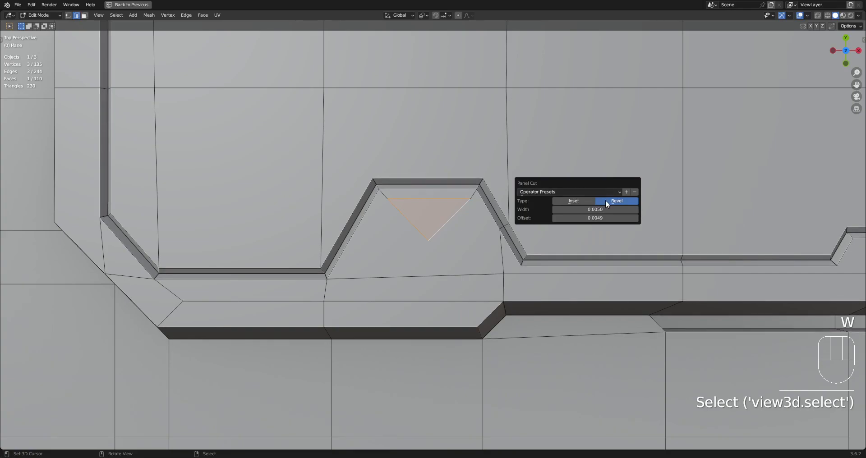
left_click_drag(605, 209, 581, 209, "shift")
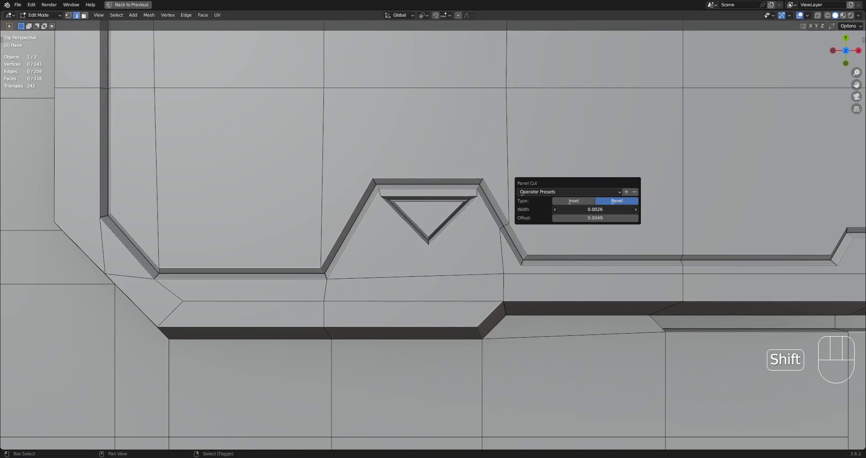
scroll(412, 246, "down", 6)
key("Tab")
middle_click_drag(412, 245, 522, 215)
Draw a polygonal half of an elongated octagon on the face above the small centre notch, with its open side crossing the mirror line.
key("Tab")
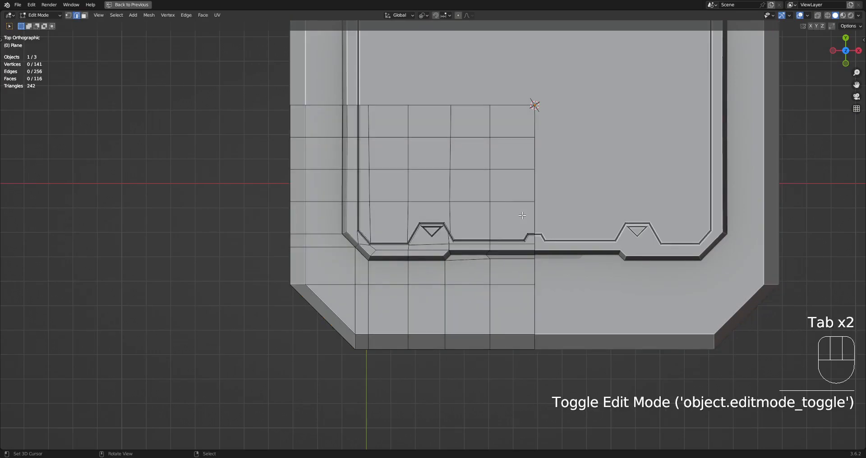
key("alt+a")
scroll(507, 229, "down", 3)
middle_click_drag(525, 251, 469, 230, "shift")
scroll(507, 229, "up", 4)
scroll(469, 229, "up", 3)
left_click(470, 230)
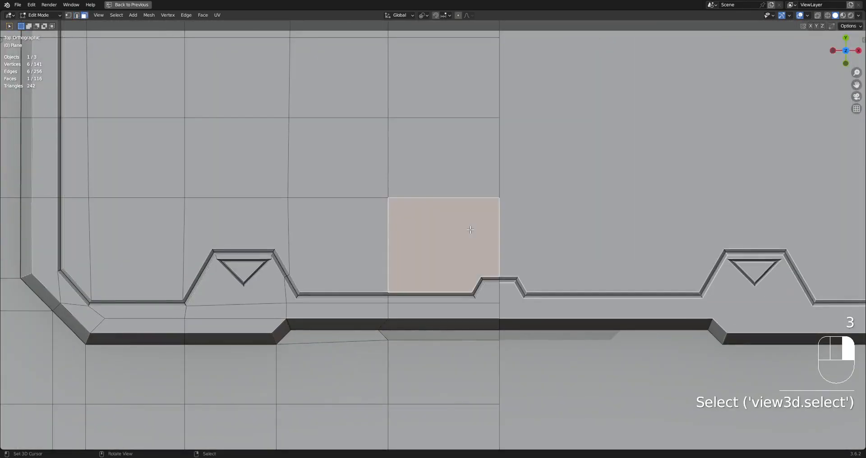
scroll(470, 229, "up", 2)
key("shift+ctrl+x")
left_click(468, 178)
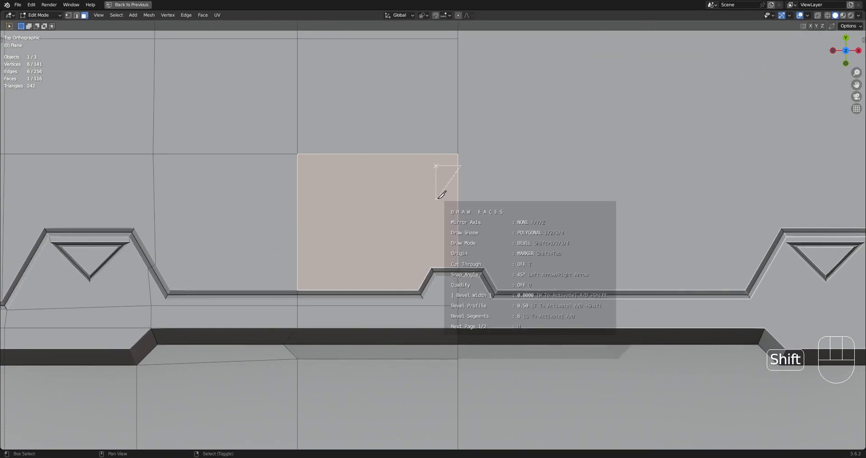
key("ctrl+z")
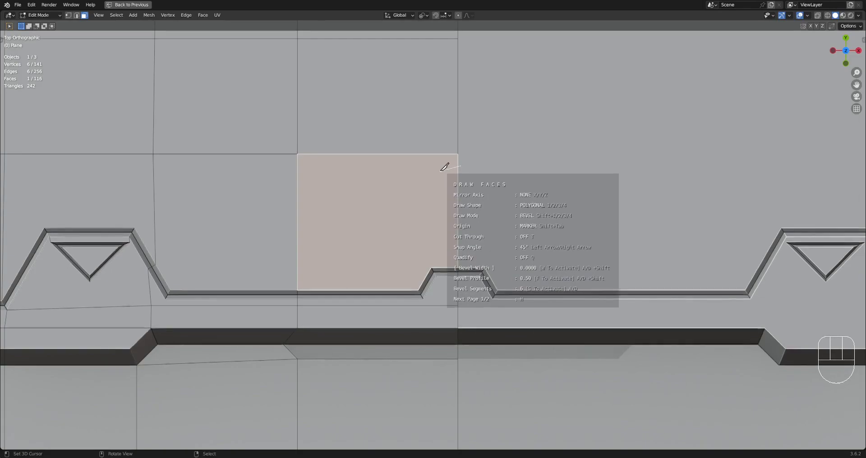
left_click(443, 166, "shift")
left_click(433, 180, "shift")
left_click(435, 233, "shift")
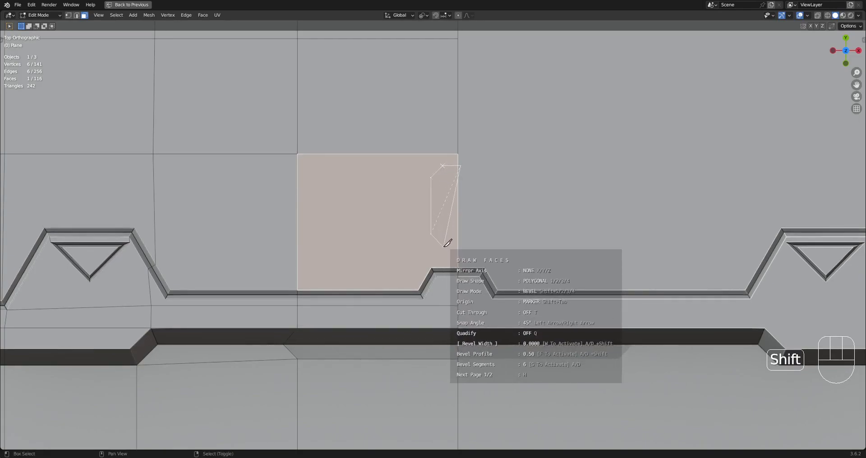
left_click(442, 245, "shift")
left_click(464, 245, "shift")
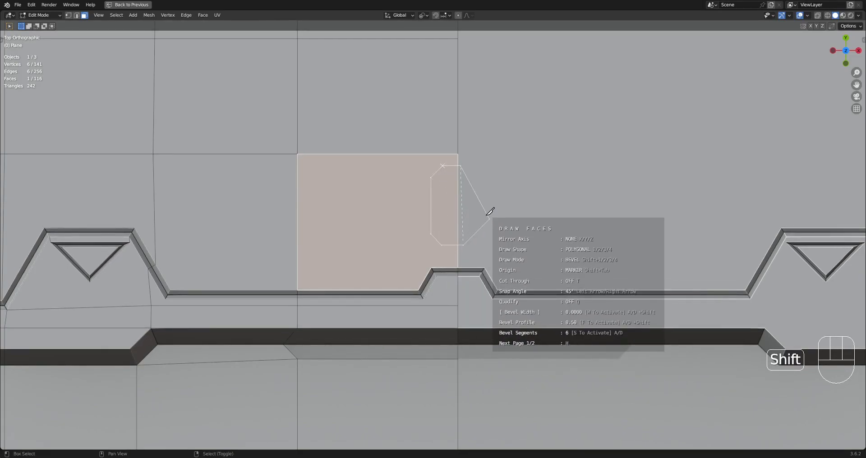
key("space")
Try a Bevel-type Panel Cut on the selected outline edges of the half-octagon with width 0.0027 and offset 0.0049.
key("2")
left_click(449, 166)
left_click(430, 209, "ctrl")
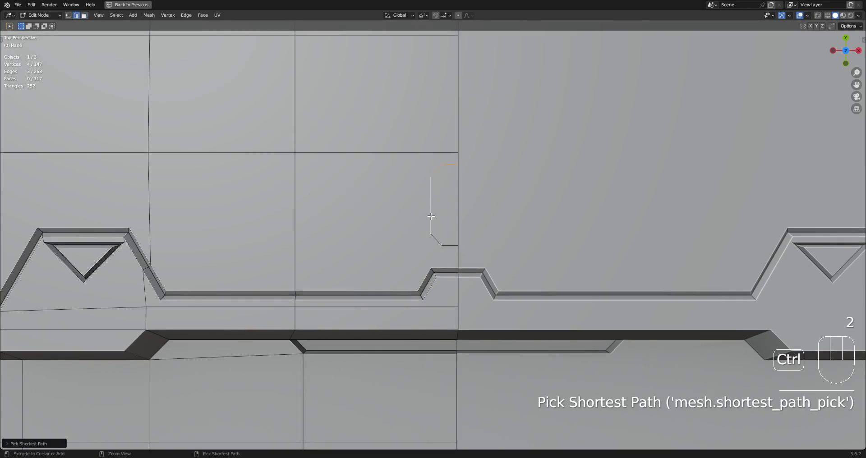
key("w")
left_click(500, 189)
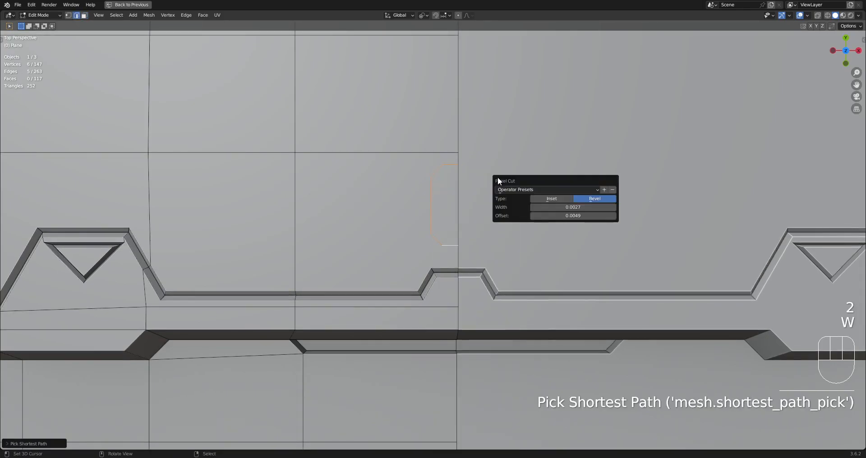
left_click(586, 196)
scroll(469, 225, "down", 4)
middle_click_drag(468, 225, 487, 190)
key("ctrl+z")
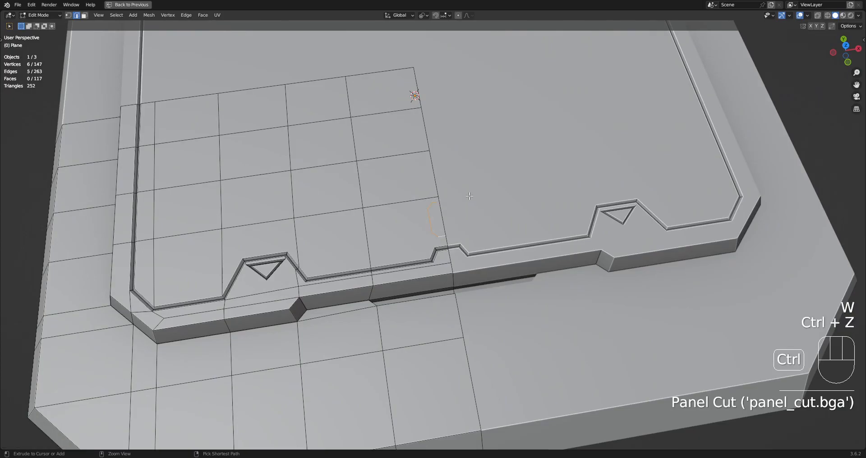
Apply a Bevel-type Panel Cut to the half-octagon's face with width 0.0027 and offset 0.0049.
scroll(456, 207, "up", 2)
right_click(453, 207, "shift")
key("w")
left_click(513, 168)
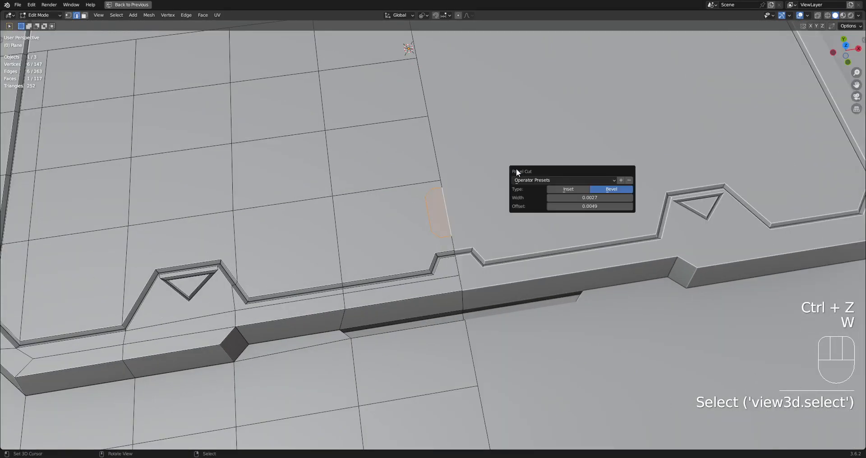
left_click(598, 192)
Examine the mirrored octagonal groove and the surrounding panel details in Object Mode from several distances.
scroll(506, 194, "down", 3)
middle_click_drag(506, 194, 496, 221)
scroll(498, 211, "up", 1)
key("Tab")
scroll(486, 166, "up", 1)
scroll(486, 167, "down", 5)
scroll(507, 194, "up", 5)
key("Tab")
scroll(564, 178, "down", 6)
key("Tab")
middle_click_drag(415, 304, 488, 343, "shift")
scroll(424, 270, "up", 8)
Try raising the half-octagon's inner face with Shrink/Fatten.
key("Tab")
scroll(451, 315, "up", 1)
key("3")
left_click(552, 135)
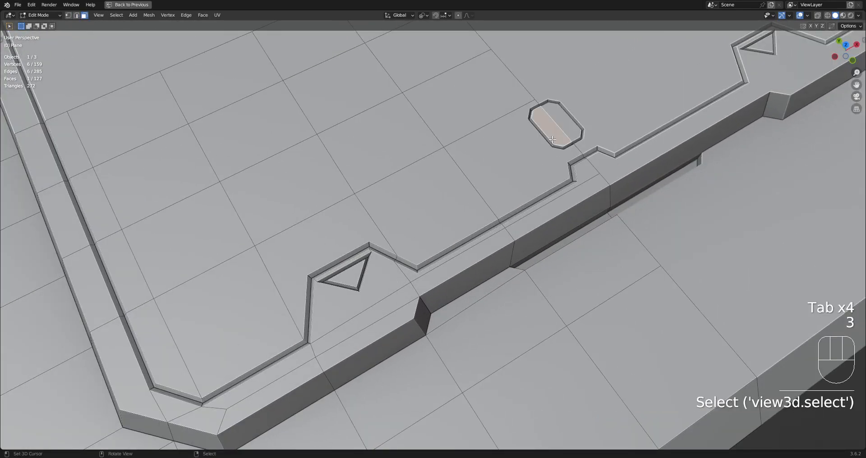
key("alt+s")
right_click(559, 149)
middle_click_drag(560, 149, 509, 242, "shift")
key("alt+s")
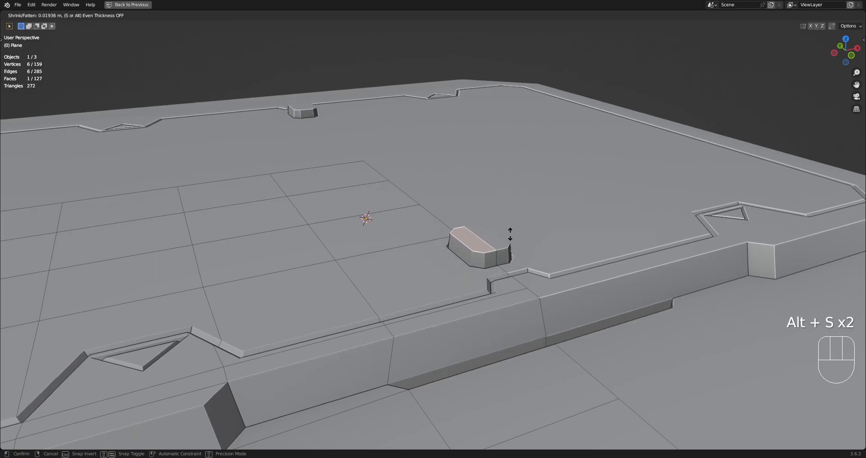
right_click(507, 241)
Select all linked flat faces of the central panel inside the groove, raise them slightly with Shrink/Fatten and check the mirrored shape.
right_click(434, 275)
scroll(434, 275, "down", 5)
key("q")
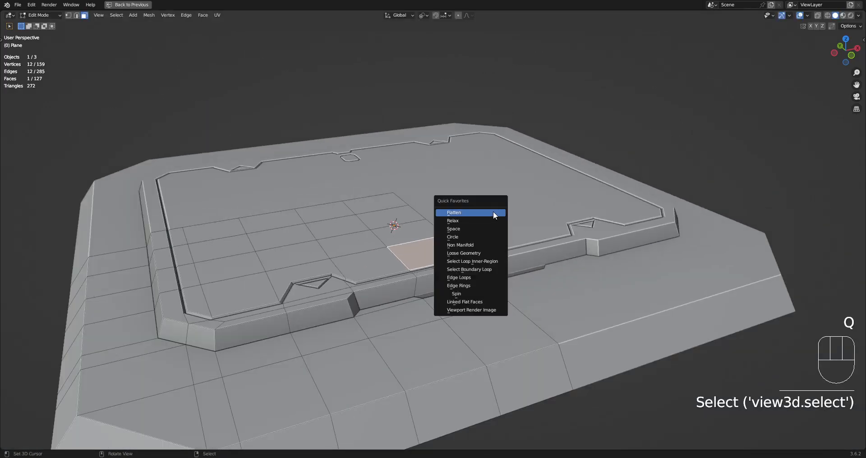
left_click(478, 301)
key("alt+s")
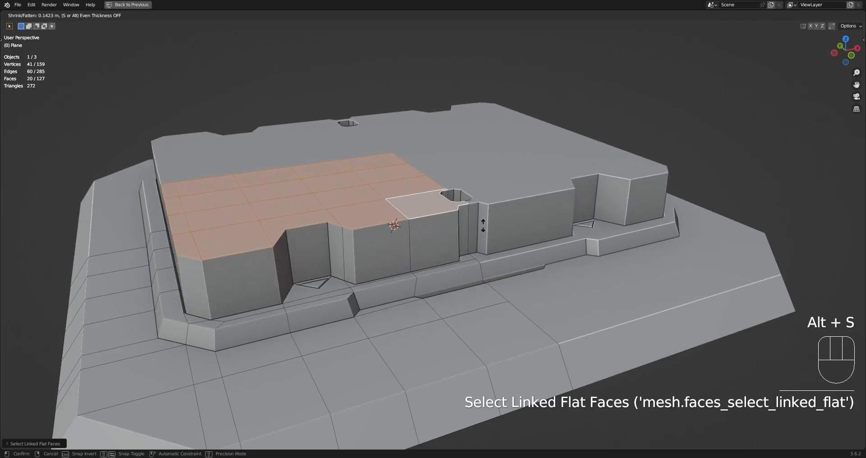
left_click(483, 249)
key("Tab")
middle_click_drag(490, 241, 515, 218)
scroll(473, 251, "down", 2)
Add a centred loop cut around the raised panel's outer side wall and turn it into a groove with Panel Cut.
key("Tab")
scroll(516, 219, "up", 3)
key("alt+a")
key("ctrl+r")
left_click(331, 253)
right_click(331, 253)
scroll(330, 254, "down", 3)
key("w")
mouse_move(499, 180)
left_click(586, 194)
key("Tab")
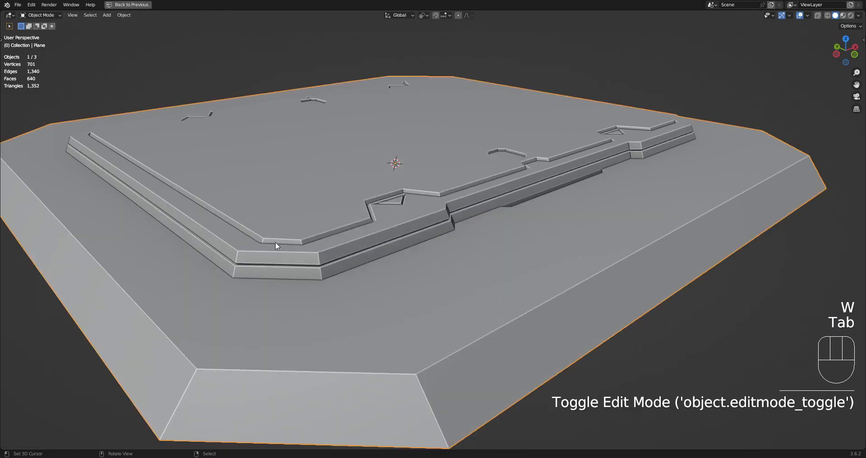
scroll(467, 223, "down", 3)
middle_click_drag(467, 224, 506, 237)
scroll(460, 266, "down", 1)
right_click(461, 266)
Select the flat top faces of the outer base, from its side around the chamfered corner and along the front to the mirror line.
key("Tab")
scroll(462, 266, "down", 1)
key("alt+a")
middle_click_drag(506, 236, 478, 225)
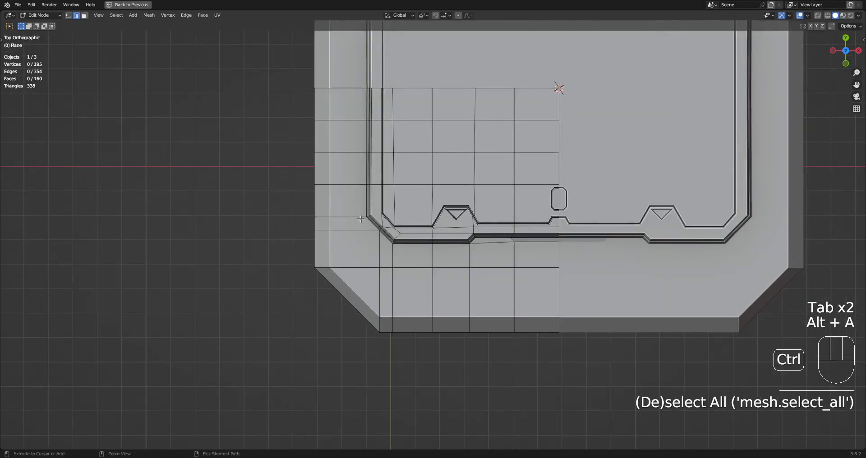
key("ctrl+r")
key("3")
right_click(348, 104)
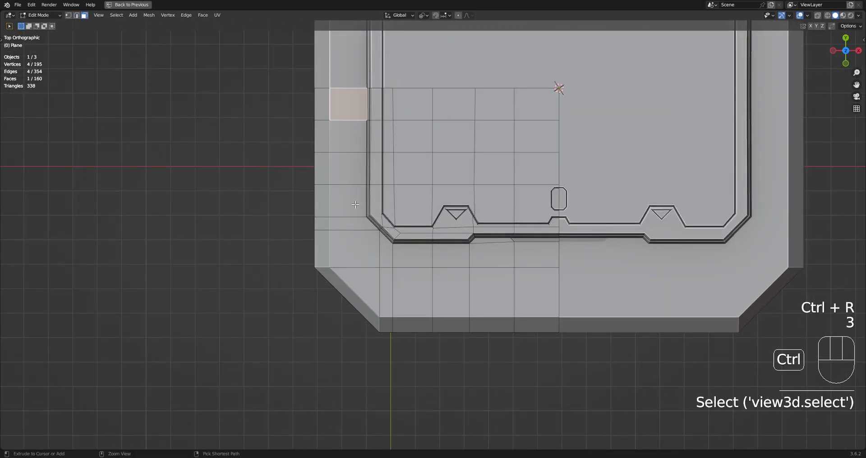
right_click(354, 248, "ctrl")
right_click(386, 288, "ctrl")
key("c")
left_click_drag(387, 284, 520, 276)
right_click(492, 257)
Run Random Panels on the selected base faces with Type Inset, 1 subdivision cut and a maximum panel size of 59%.
key("Tab")
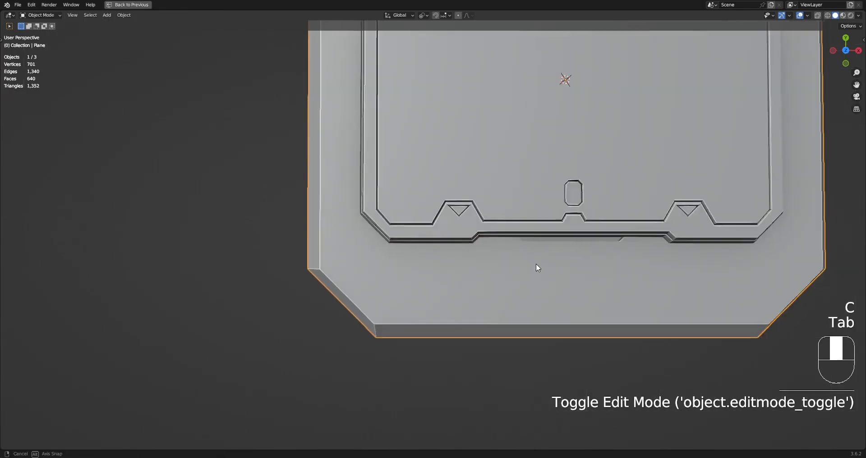
middle_click_drag(535, 264, 550, 200)
key("shift+q")
left_click(551, 200)
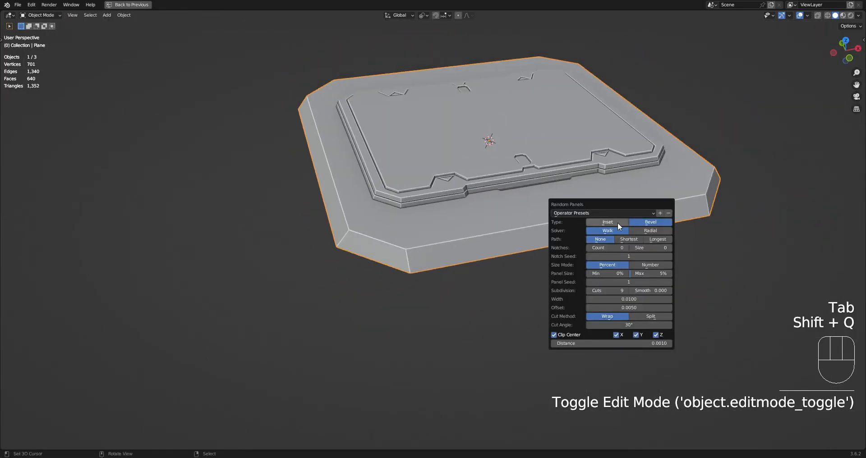
left_click(618, 223)
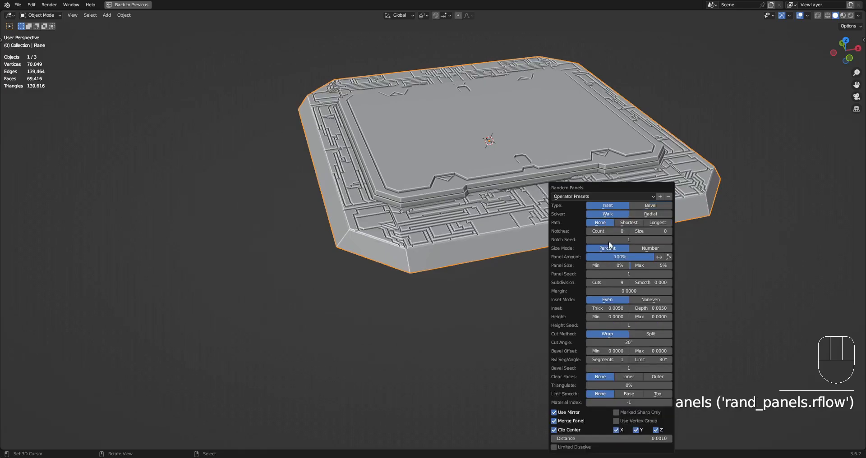
type("1")
key("Return")
left_click_drag(648, 266, 660, 266)
middle_click_drag(551, 159, 515, 272)
middle_click_drag(572, 260, 573, 252)
Adjust Random Panels to distance 0.0073, 2 subdivision cuts and the Radial solver, and try different panel seeds.
key("F9")
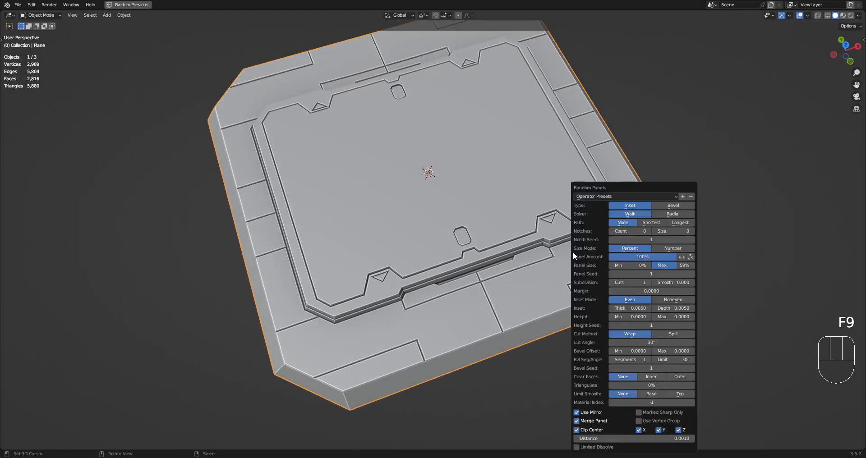
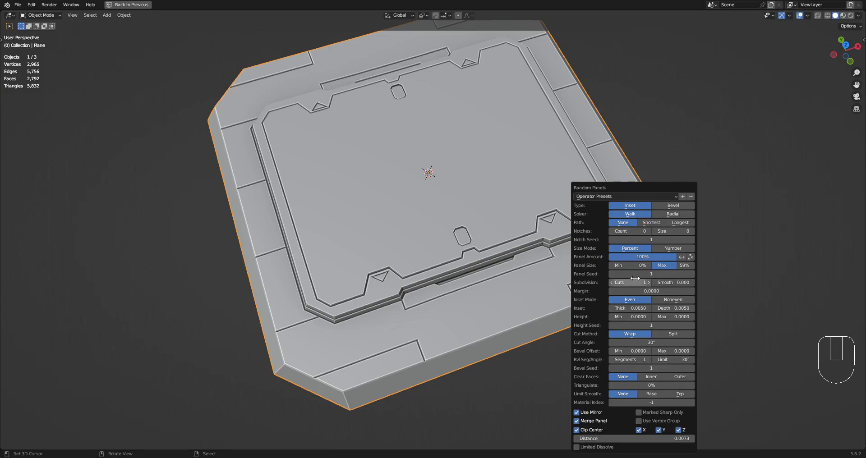
scroll(627, 285, "up", 1, "ctrl")
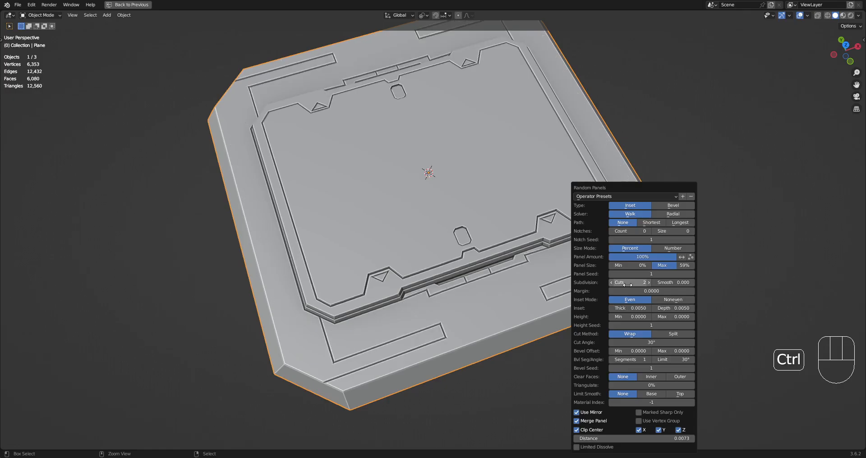
left_click(662, 213)
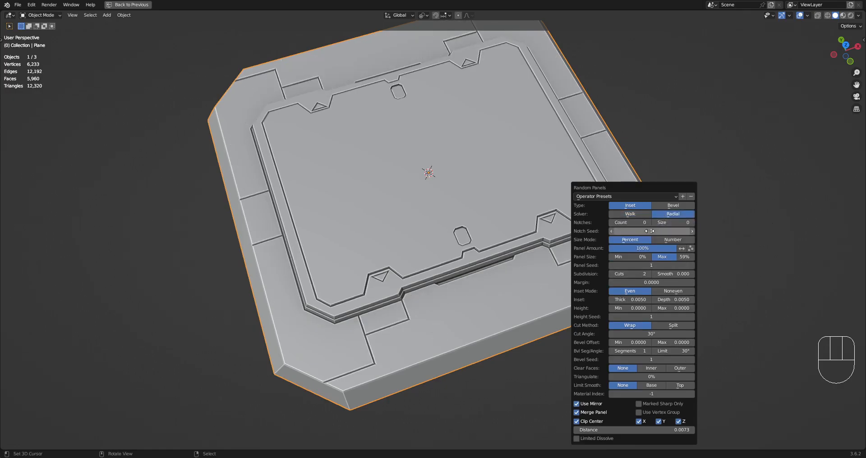
scroll(644, 267, "up", 2, "ctrl")
scroll(644, 267, "up", 8, "ctrl")
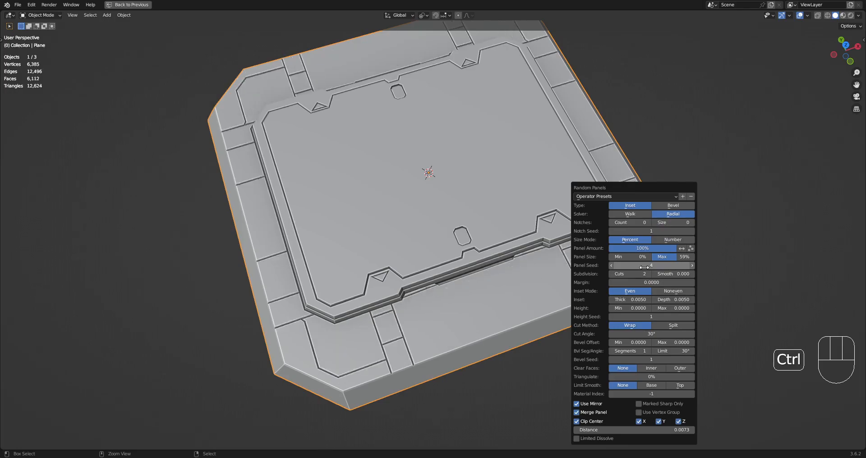
scroll(644, 265, "up", 4, "ctrl")
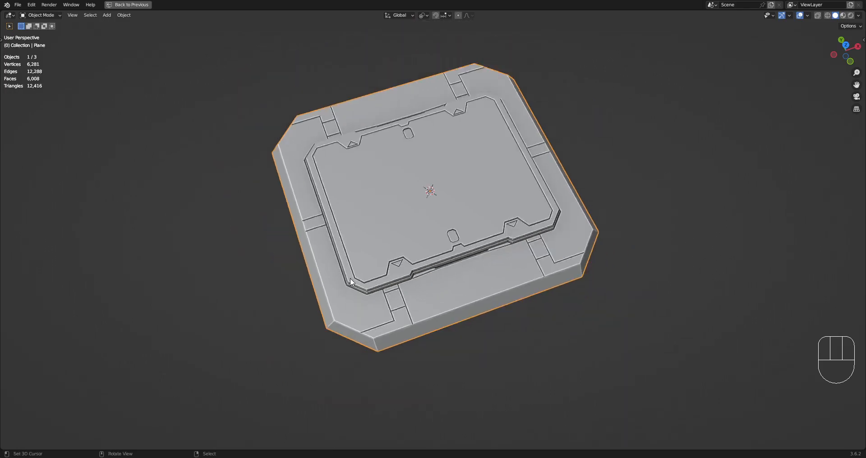
Inspect the random panel pattern on the base from several angles and undo the Random Panels operation.
middle_click_drag(352, 283, 546, 262)
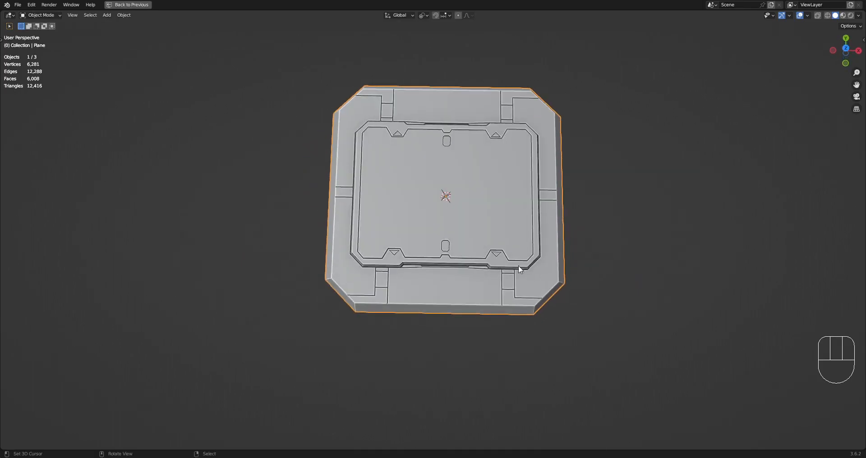
middle_click_drag(499, 240, 585, 302)
scroll(543, 285, "up", 3)
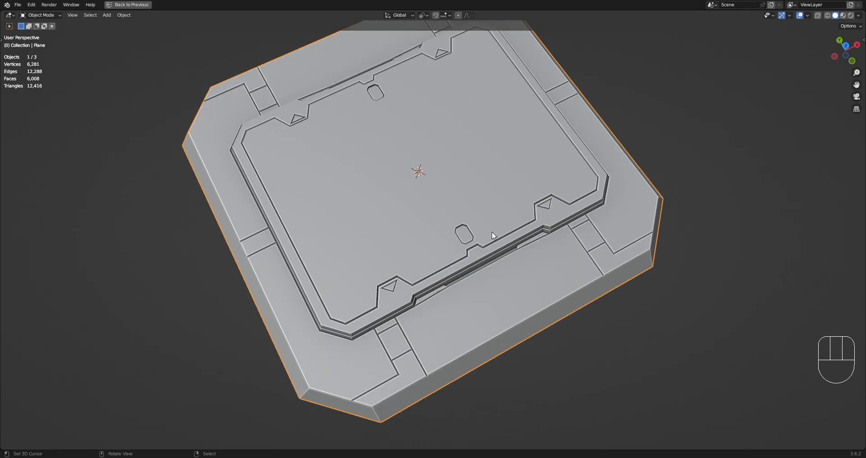
key("ctrl+z")
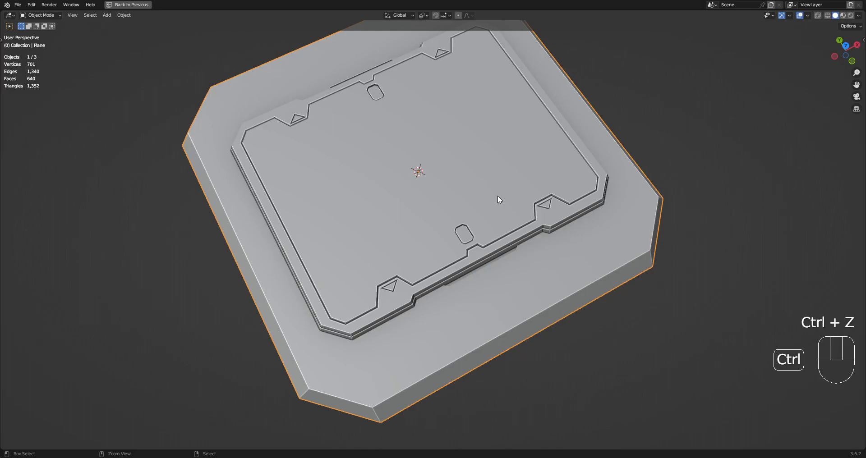
Add a centred loop cut along the flat side strip of the outer base, ending near the chamfered corner, and clear the selection.
key("Tab")
middle_click_drag(449, 305, 430, 310, "alt")
scroll(430, 309, "up", 2)
key("ctrl+r")
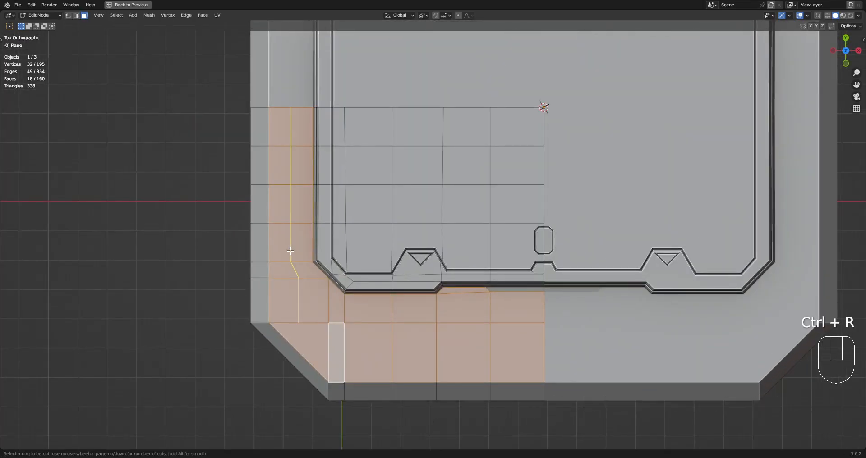
left_click(290, 251)
key("alt+a")
Knife-cut from the end of the new loop diagonally across the base's corner and horizontally along the front strip to the mirror line.
key("k")
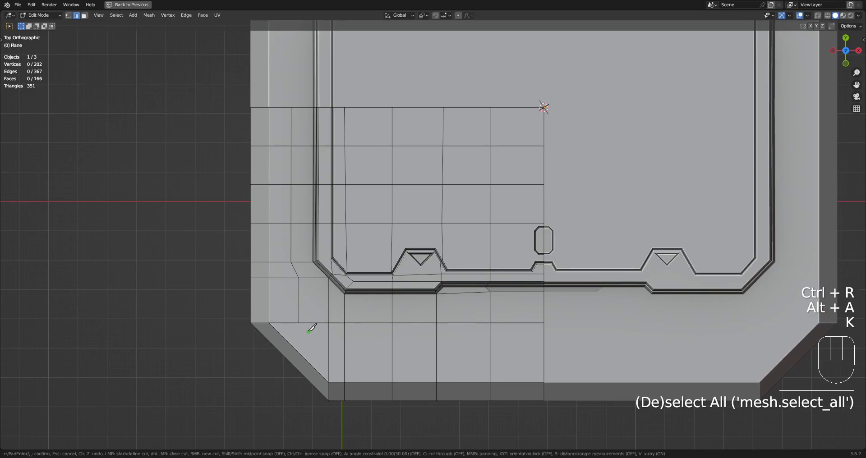
key("a")
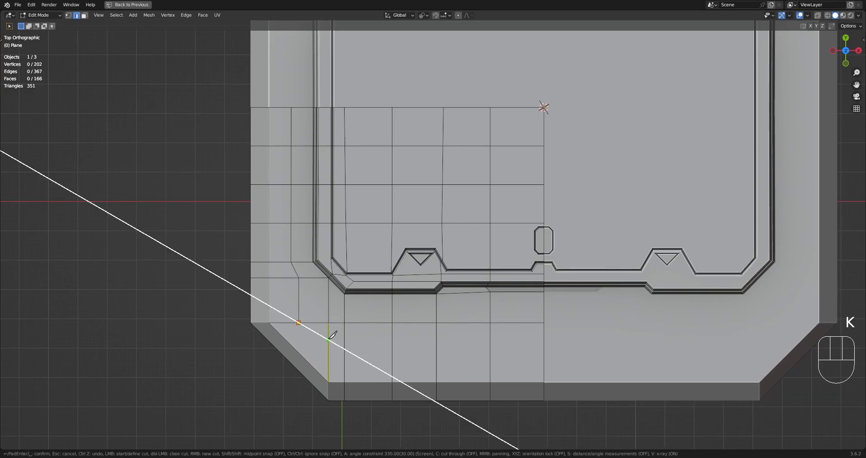
key("a")
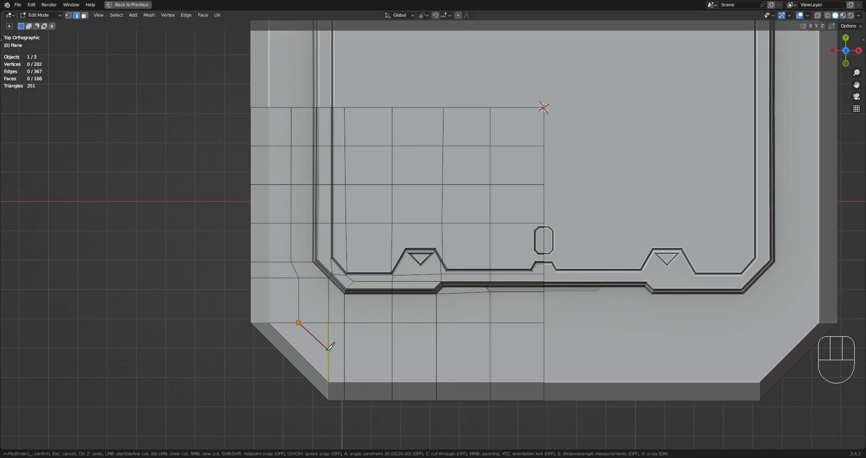
key("a")
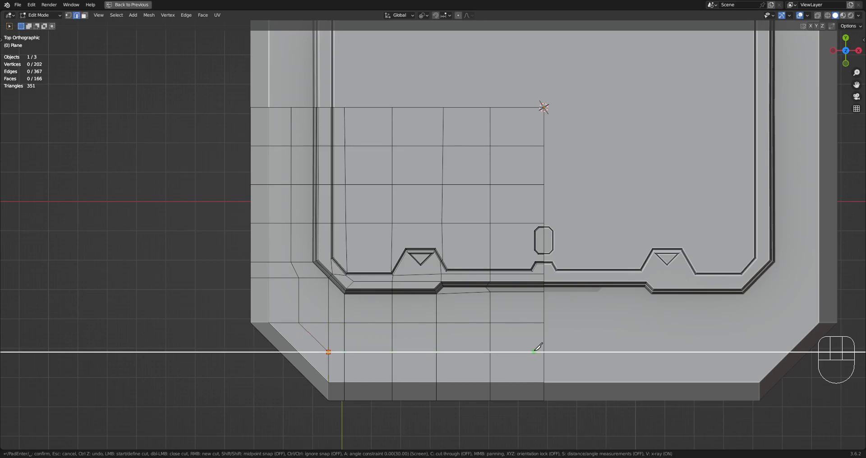
left_click(544, 351)
key("Return")
middle_click_drag(543, 351, 413, 285)
key("alt+a")
scroll(414, 287, "up", 3)
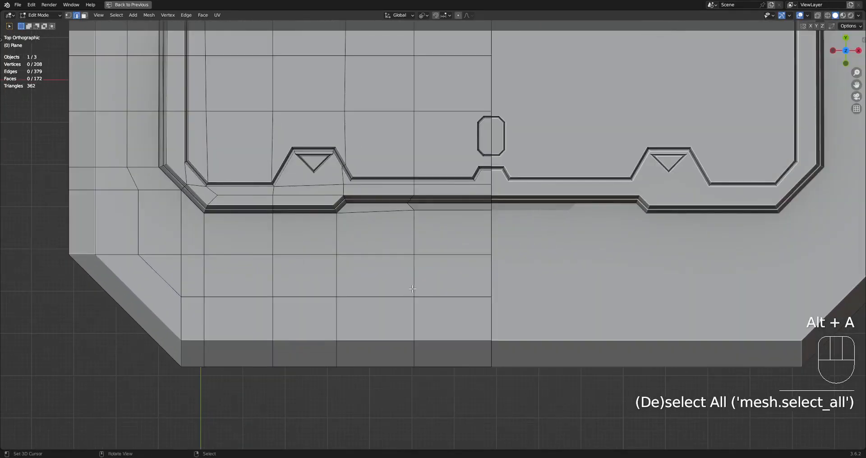
Draw a polygonal cut across the two front-strip faces beside the mirror line, dropping diagonally from the knife line and running parallel to the mirror line.
key("3")
right_click(406, 293)
right_click(411, 309)
right_click(464, 266, "shift")
key("shift+ctrl+x")
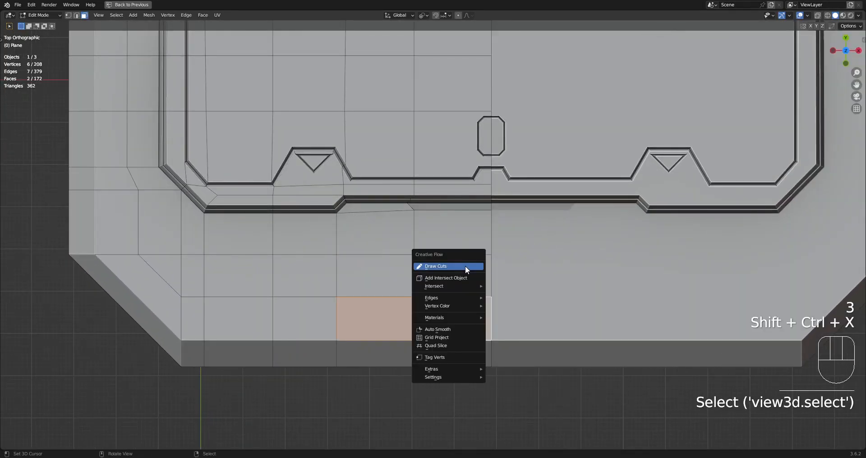
left_click(465, 266)
left_click(403, 307)
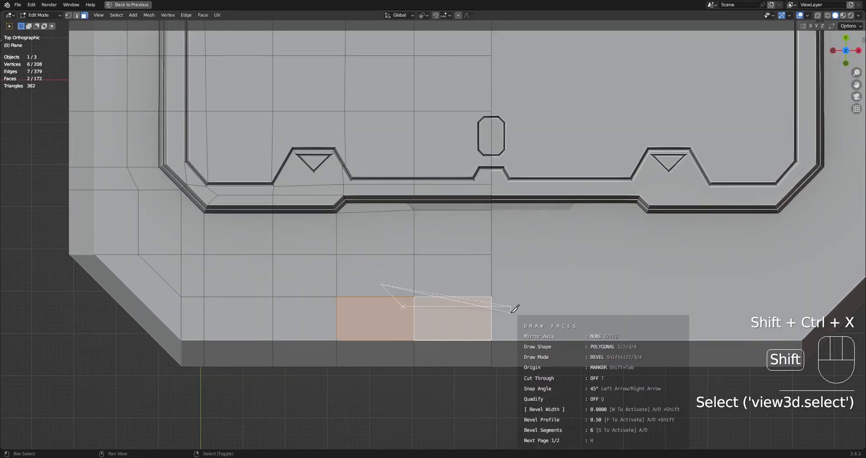
left_click(511, 307)
scroll(441, 266, "down", 4)
middle_click_drag(441, 266, 486, 322, "shift")
middle_click_drag(486, 322, 510, 290)
middle_click_drag(510, 291, 584, 243, "shift")
key("KP_7")
scroll(429, 275, "up", 3)
Select the straight run of the side-strip loop and move it along X slightly toward the base's outer edge.
key("alt+a")
key("2")
left_click(435, 189)
left_click(439, 53, "ctrl")
middle_click_drag(439, 54, 432, 150, "shift")
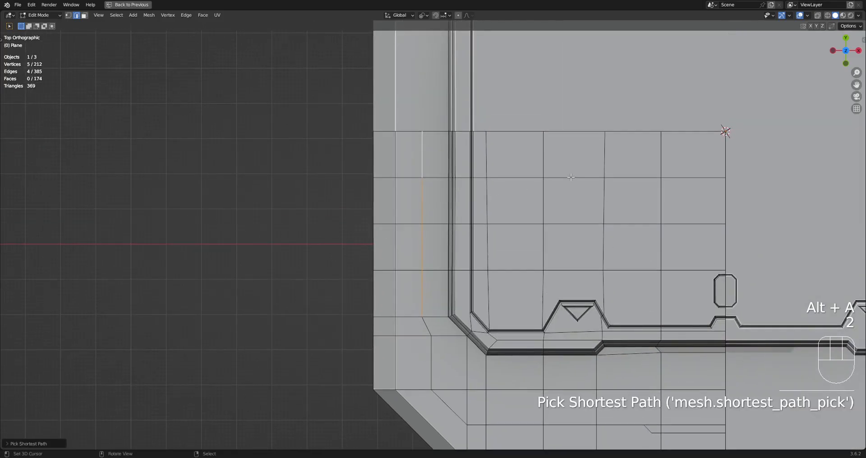
key("g")
key("x")
left_click(560, 177)
scroll(434, 305, "down", 1)
key("alt+a")
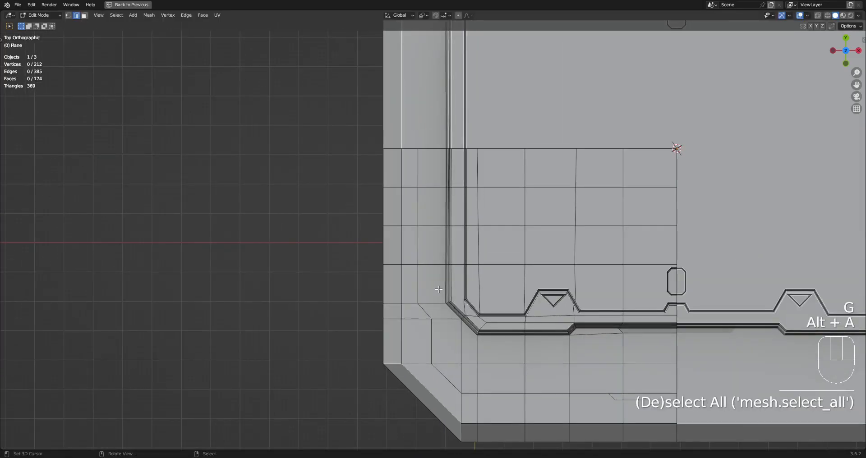
Draw a narrow rectangular cut across two side-strip faces, attached to the inner side of the vertical panel line.
right_click(427, 243)
key("3")
right_click(431, 206)
right_click(433, 243, "shift")
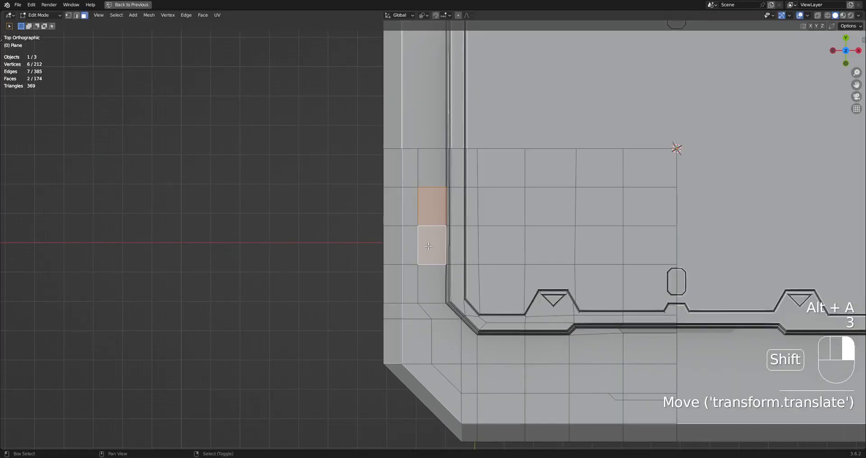
middle_click_drag(445, 210, 441, 253, "shift")
scroll(441, 254, "up", 3)
key("shift+ctrl+x")
left_click(427, 251)
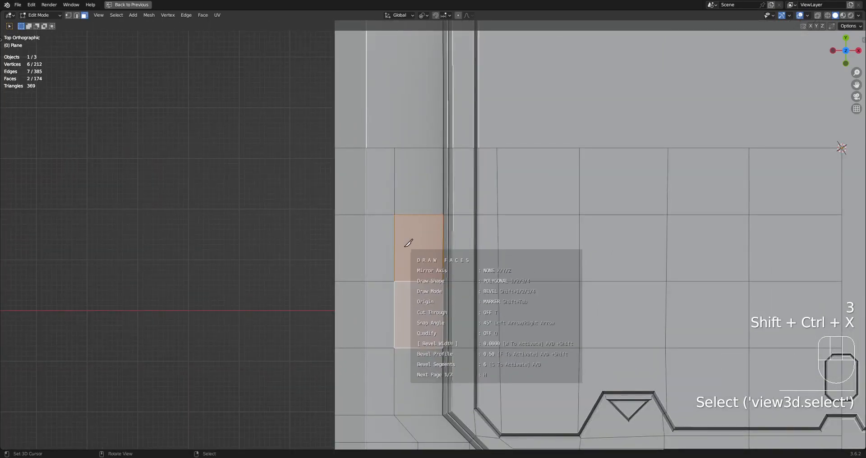
key("2")
left_click(401, 247)
left_click(377, 309)
scroll(470, 304, "down", 5)
middle_click_drag(471, 305, 468, 253, "shift")
scroll(468, 253, "up", 1)
Select the panel line edges from the side strip around the corner to the mirror line, including the front offset and the side rectangle.
key("2")
right_click(401, 151)
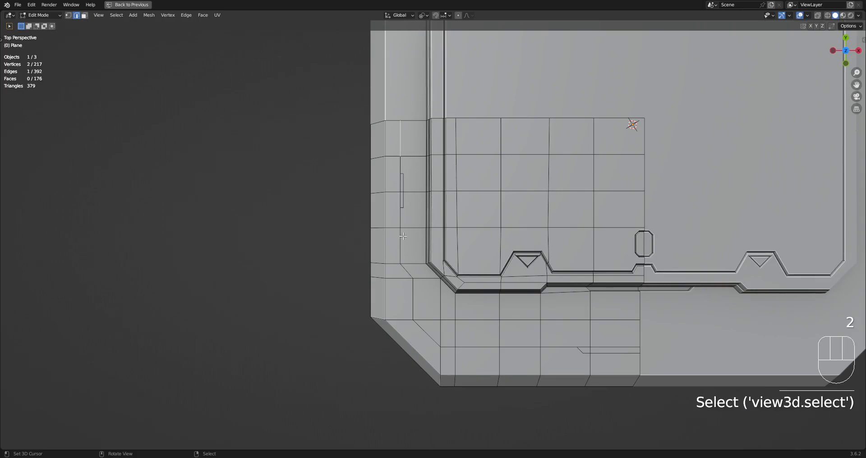
right_click(413, 304, "ctrl")
right_click(562, 349, "ctrl")
right_click(614, 349, "ctrl")
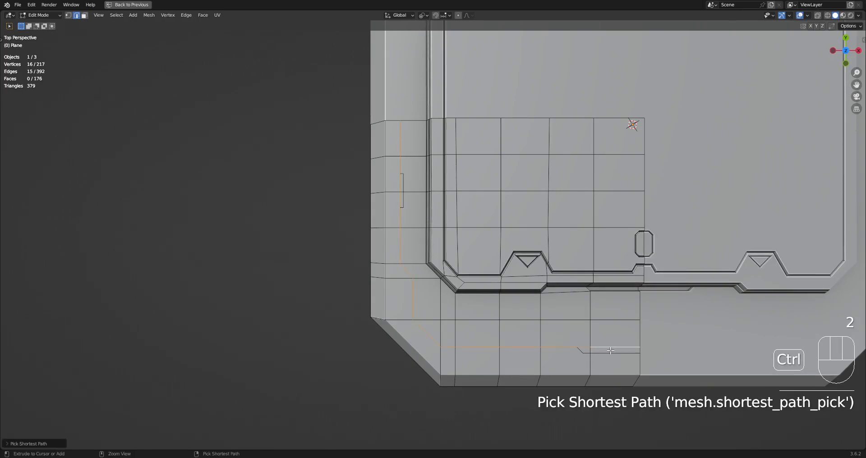
right_click(609, 353, "shift")
right_click(582, 349, "ctrl")
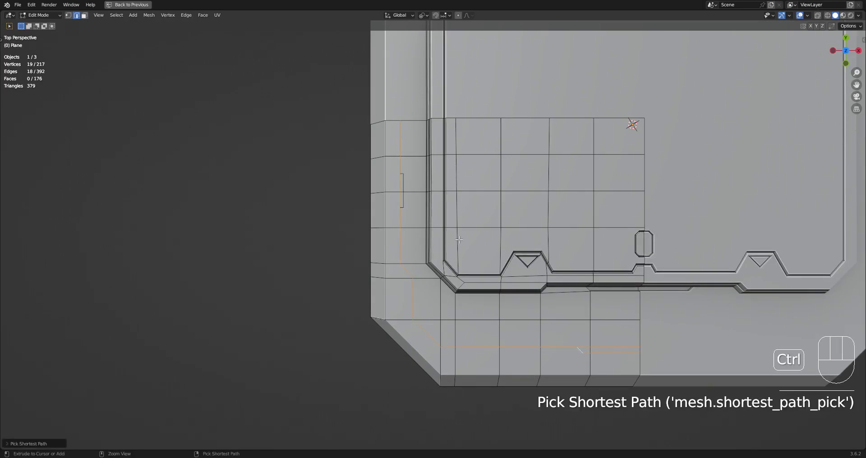
right_click(403, 175, "shift")
right_click(404, 183, "shift")
right_click(401, 206, "shift")
right_click(403, 205, "shift")
Widen the side rectangle by moving its two inner edges about 0.0067 m along X.
middle_click_drag(490, 205, 401, 181)
scroll(436, 245, "up", 3)
left_click(441, 255)
left_click(444, 285, "shift")
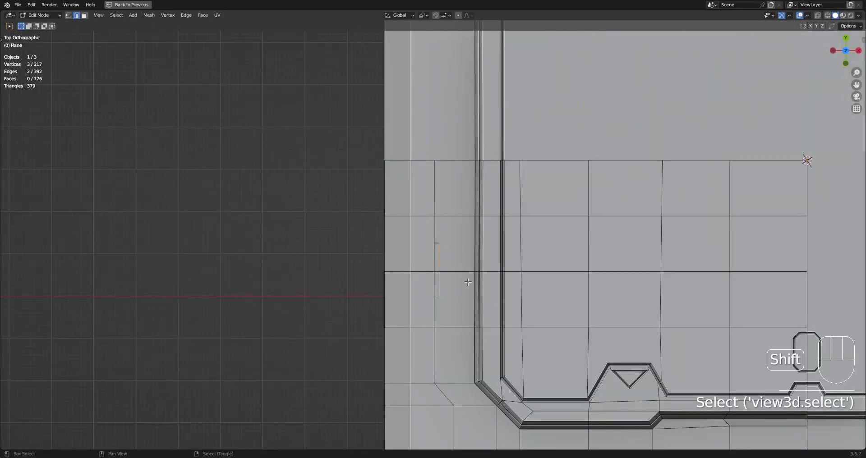
scroll(446, 284, "up", 4)
key("g")
key("x")
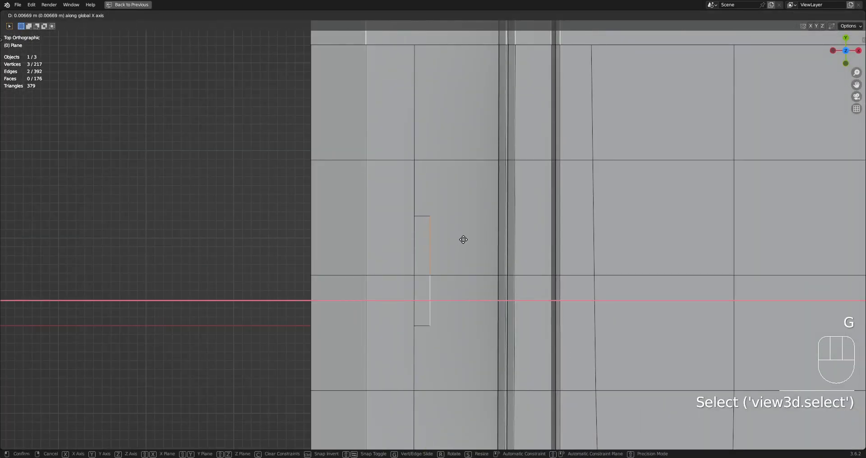
left_click(462, 239)
Select the side rectangle's edges and the panel line around the corner through the front offset to the mirror line, and mark them sharp.
key("2")
left_click(415, 221)
left_click(415, 243, "shift")
left_click(415, 194, "shift")
left_click(422, 216, "shift")
left_click(429, 246, "shift")
right_click(429, 297, "shift")
right_click(415, 302, "shift")
right_click(424, 326, "shift")
right_click(415, 345, "shift")
scroll(420, 338, "down", 6)
middle_click_drag(447, 328, 416, 235, "shift")
right_click(409, 271, "ctrl")
right_click(426, 311, "shift")
right_click(612, 323, "ctrl")
right_click(589, 326, "shift")
right_click(622, 330, "ctrl")
scroll(541, 239, "down", 4)
middle_click_drag(541, 238, 529, 270, "shift")
scroll(530, 275, "up", 4)
middle_click_drag(543, 304, 541, 270)
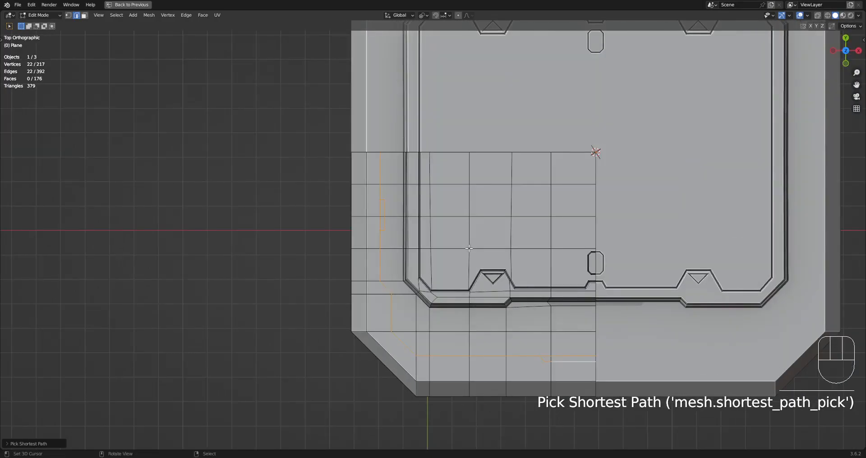
key("ctrl+e")
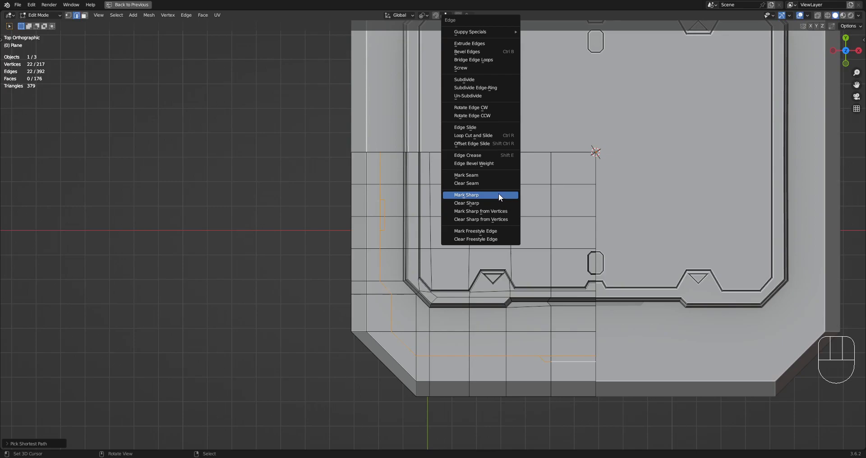
left_click(499, 194)
Circle-select the base's flat top faces along the side strip, corner and front strip up to the mirror line.
key("3")
key("c")
mouse_move(374, 170)
left_mouse_down()
mouse_move(399, 316)
mouse_move(423, 342)
mouse_move(448, 320)
mouse_move(568, 320)
mouse_move(510, 356)
mouse_move(564, 359)
mouse_move(526, 314)
left_mouse_up()
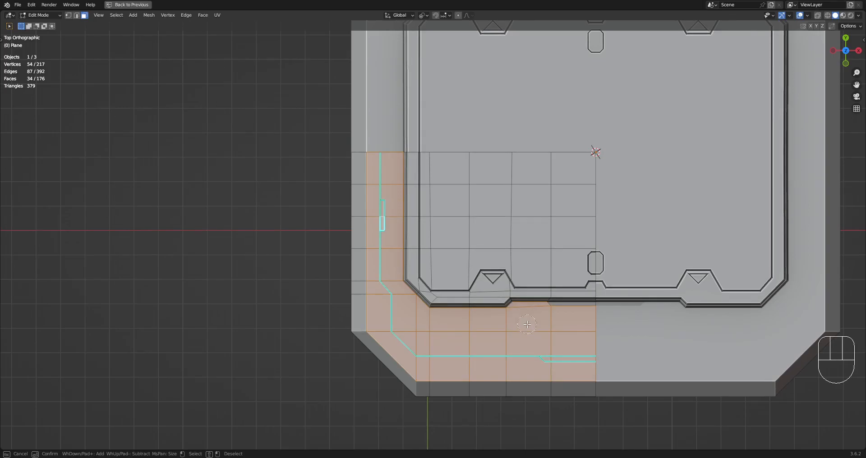
right_click(527, 324)
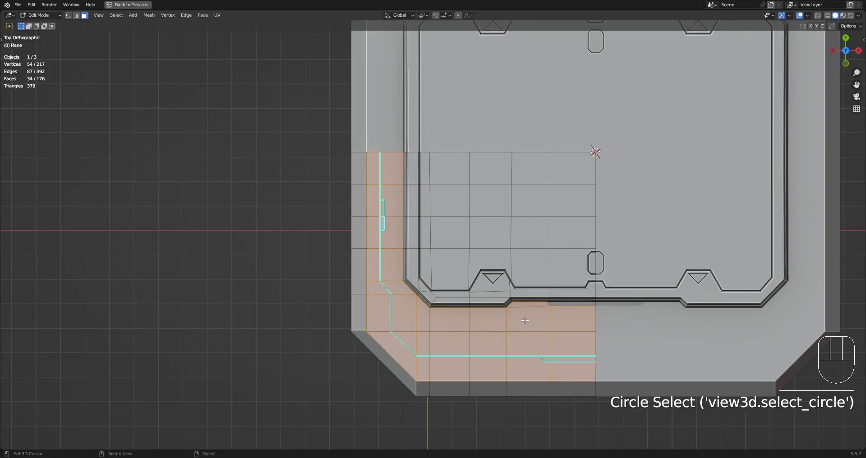
mouse_move(430, 310)
middle_mouse_down()
mouse_move(435, 275)
mouse_move(426, 308)
middle_mouse_up()
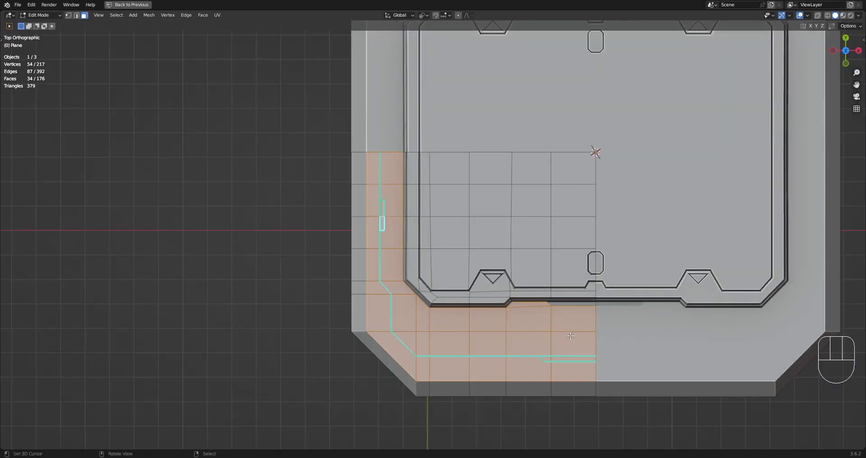
middle_click_drag(509, 294, 517, 275, "shift")
scroll(517, 275, "up", 4)
scroll(499, 306, "down", 2)
middle_click_drag(499, 317, 540, 211, "shift")
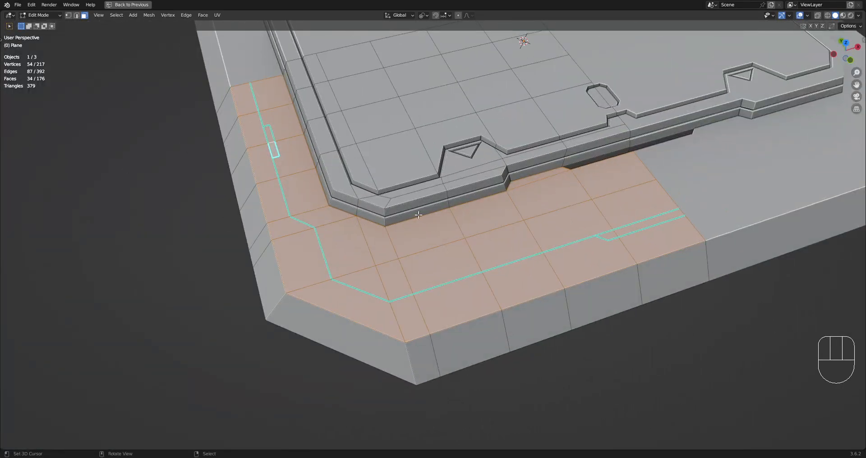
Deselect the two top faces directly in front of the raised centre's notched edge.
middle_click_drag(546, 200, 509, 203)
right_click(525, 220, "shift")
right_click(528, 232, "shift")
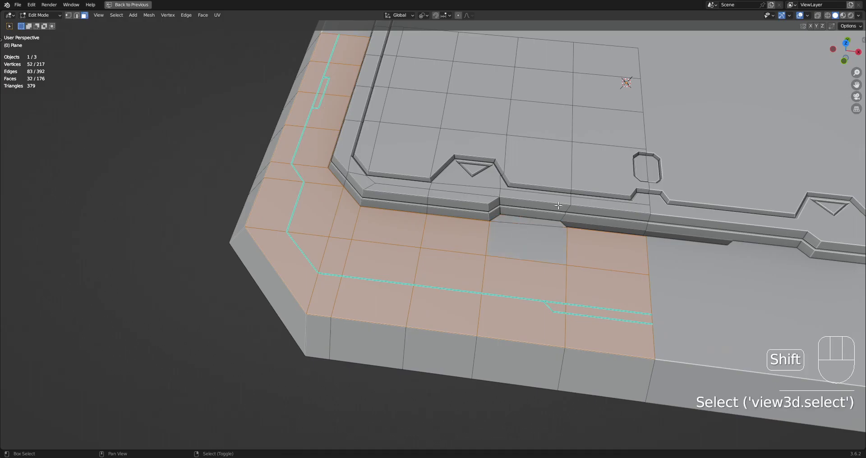
middle_click_drag(555, 185, 549, 206)
scroll(518, 270, "down", 3)
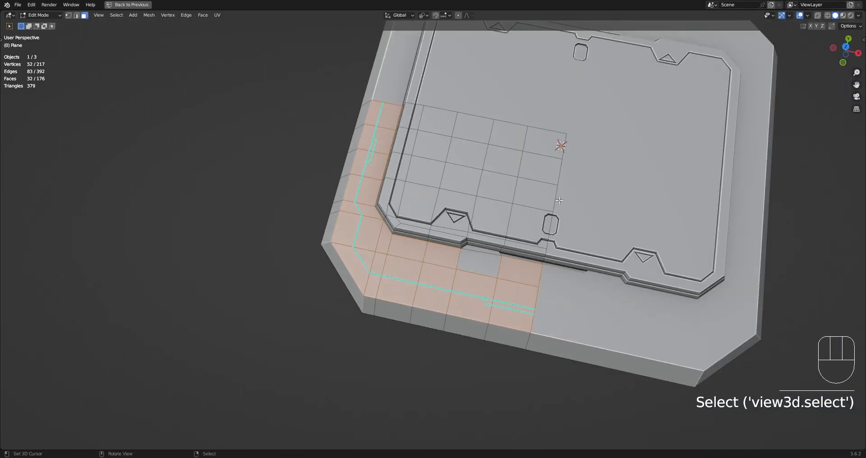
Run Random Panels on the object with minimum and maximum panel size 100% and 0 subdivision cuts.
key("Tab")
key("w")
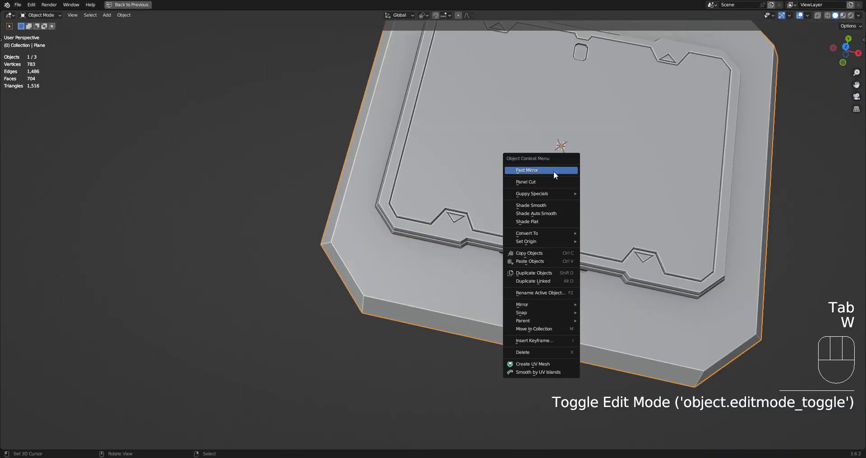
key("shift+q")
left_click(553, 163)
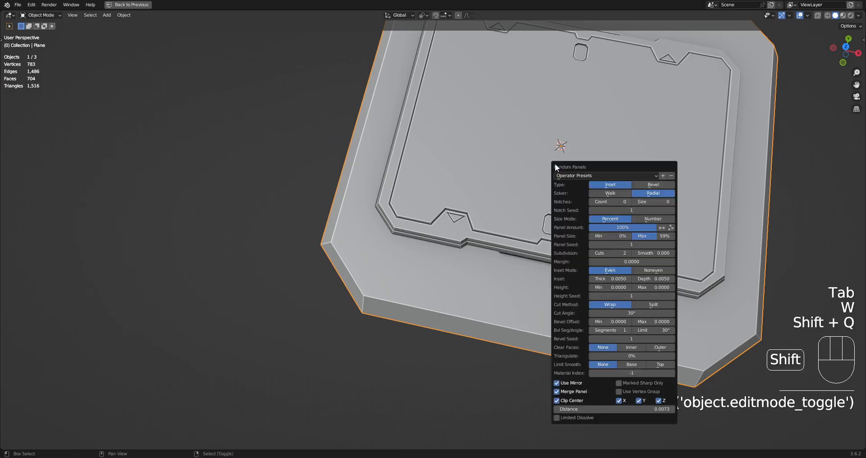
left_click(640, 193)
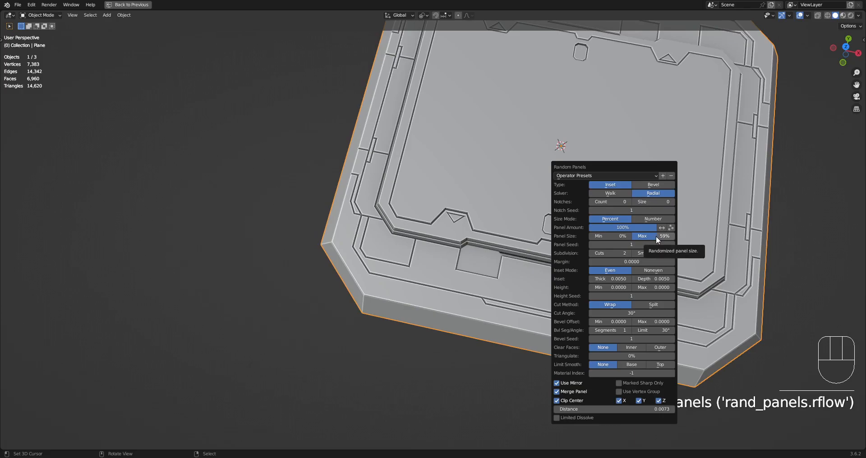
left_click_drag(623, 233, 607, 251)
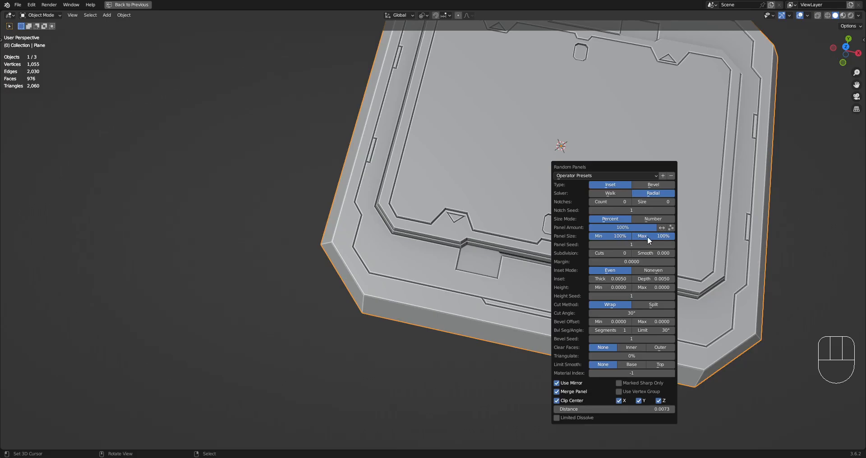
Examine the inset grooves and outer rim at the base's chamfered corner, toggling Merge Panel off and back on.
middle_click_drag(368, 285, 416, 256)
scroll(416, 255, "up", 4)
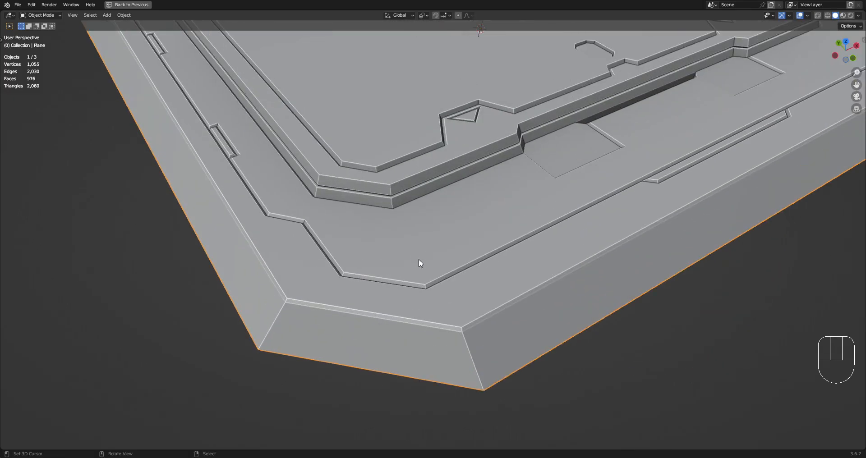
scroll(491, 244, "up", 3)
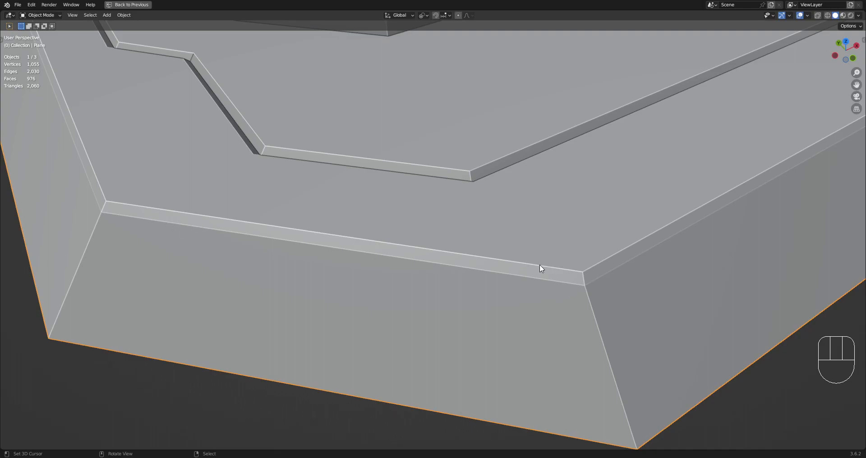
key("F9")
key("F9")
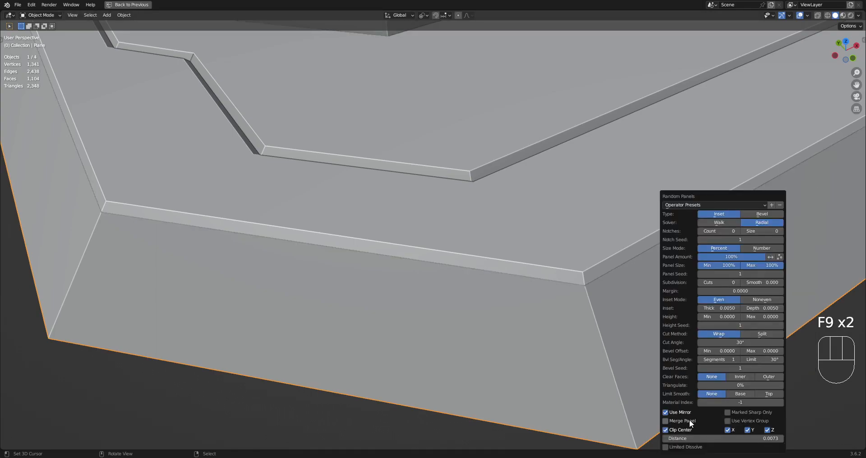
scroll(576, 174, "down", 5)
middle_click_drag(575, 174, 576, 185, "shift")
scroll(607, 242, "up", 5)
Switch the Random Panels type to Bevel and reduce the groove width to about 0.0045.
key("F9")
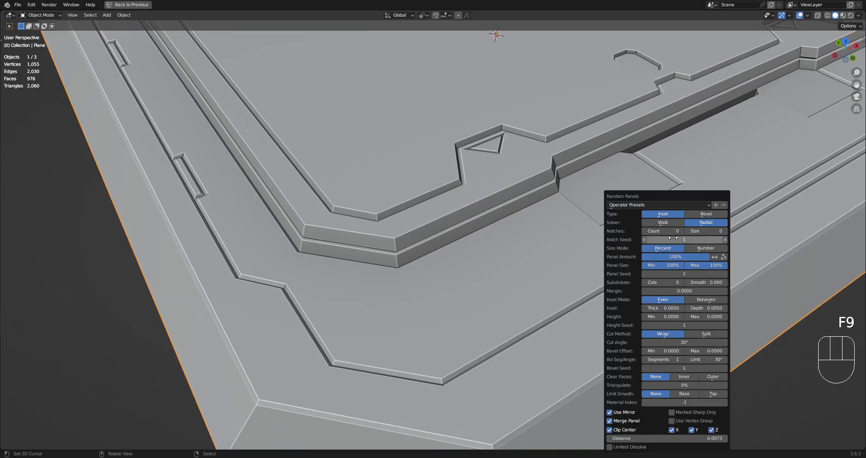
left_click(704, 215)
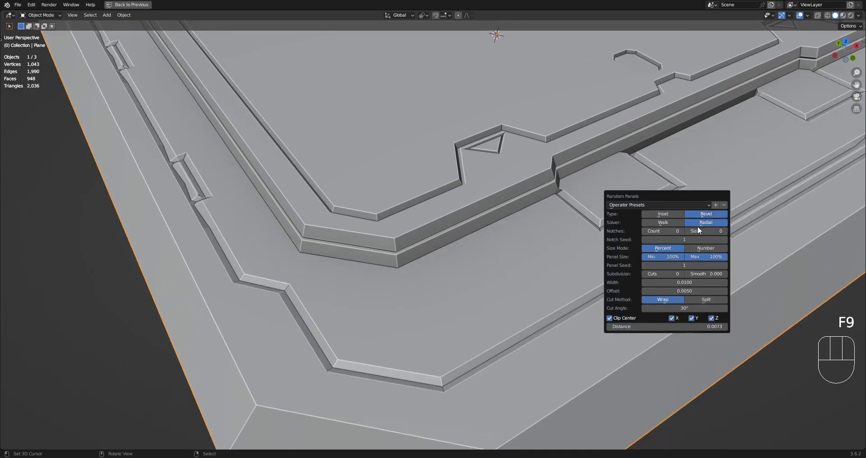
left_click_drag(686, 283, 662, 282, "shift")
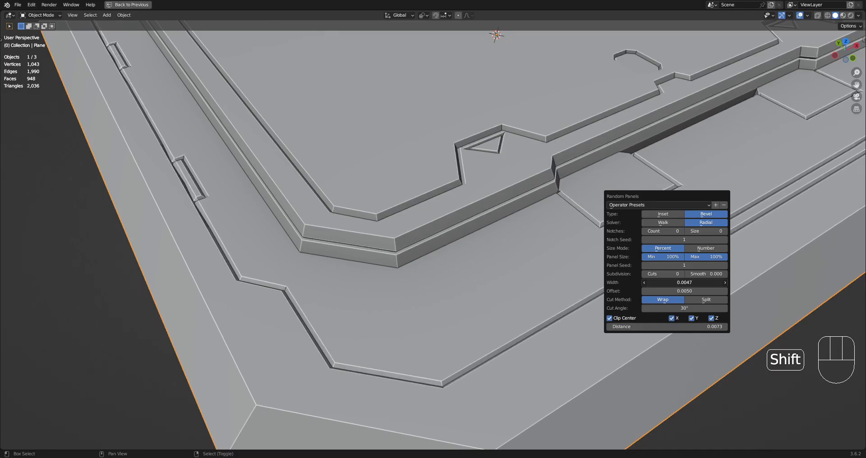
Check the bevelled grooves over the whole base and undo the Random Panels operation.
scroll(514, 271, "down", 4)
middle_click_drag(565, 239, 507, 265)
scroll(525, 271, "down", 1)
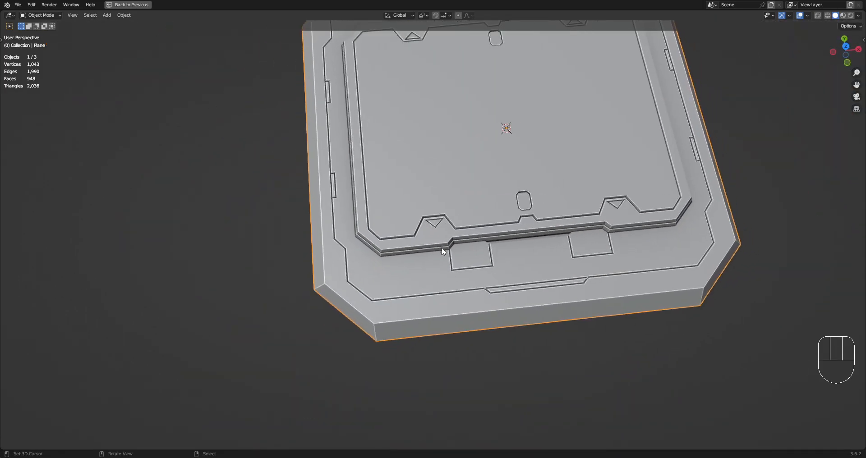
key("ctrl")
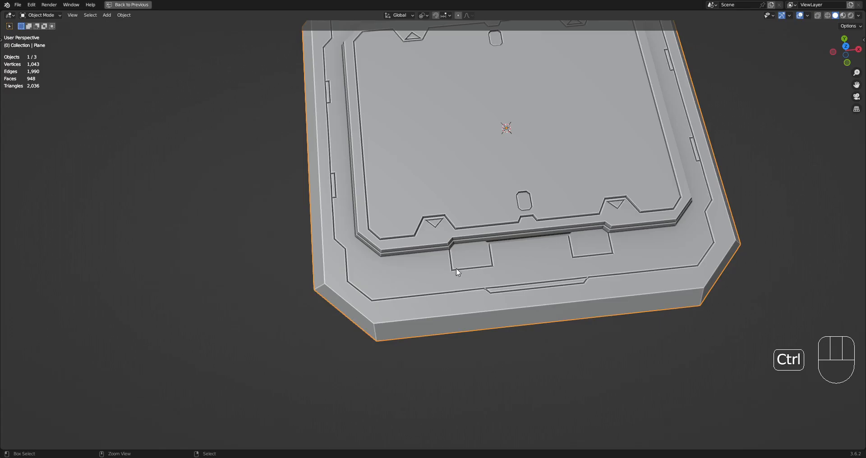
key("ctrl+z")
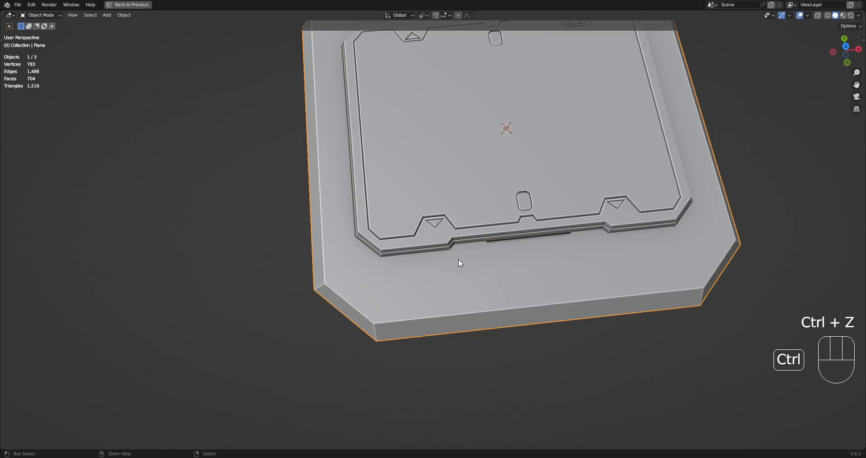
Run Random Panels again on the object and set its type to Inset.
key("Tab")
key("Tab")
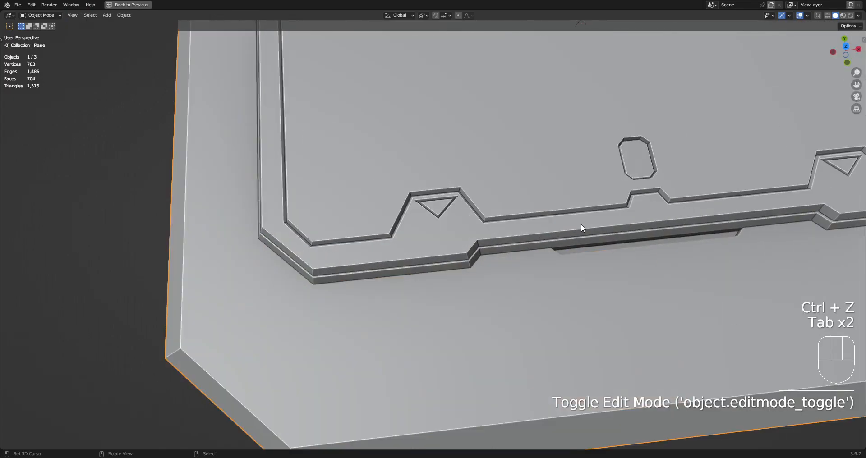
key("w")
key("shift+q")
left_click(590, 220)
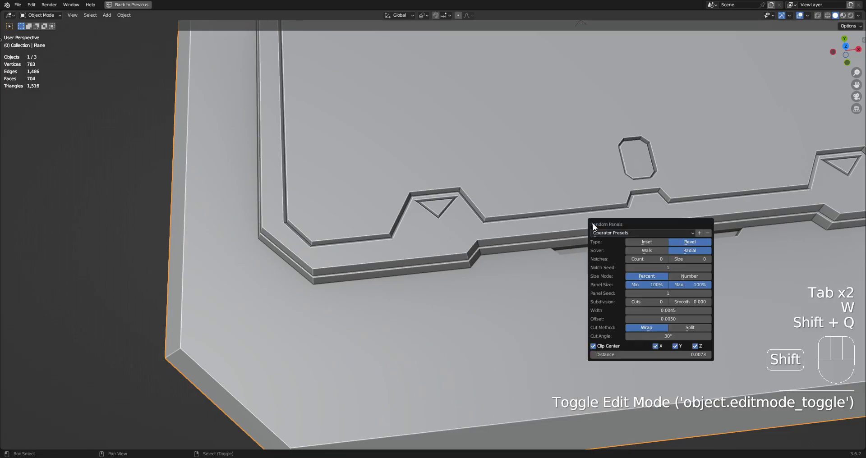
left_click(662, 242)
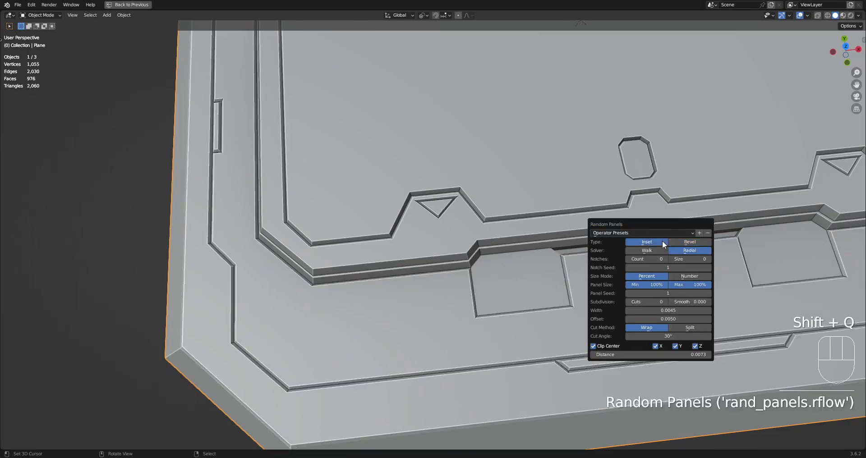
Examine the inset grooves around the square panels beside the raised centre and along the base's outer line.
scroll(510, 284, "down", 5)
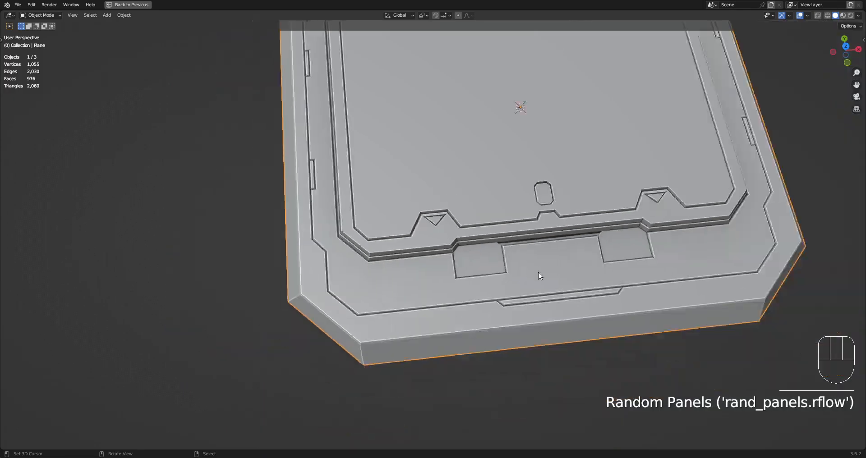
middle_click_drag(475, 252, 432, 240)
scroll(436, 249, "up", 8)
scroll(438, 253, "up", 2)
middle_click_drag(437, 276, 423, 247)
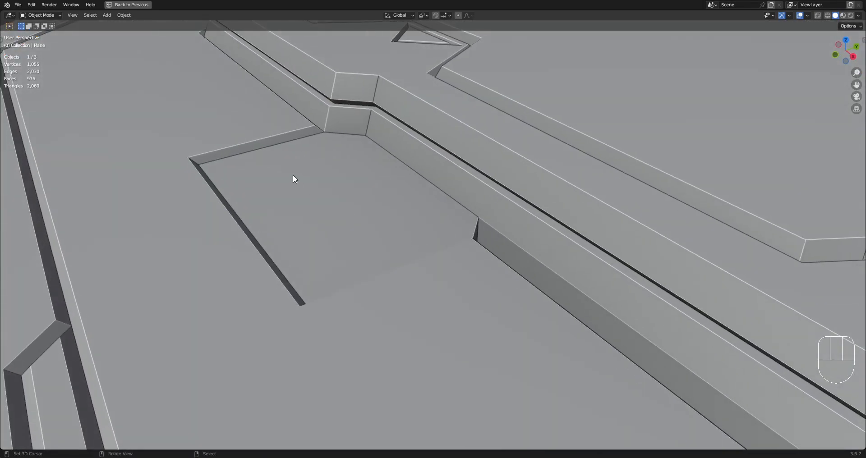
scroll(297, 177, "down", 3)
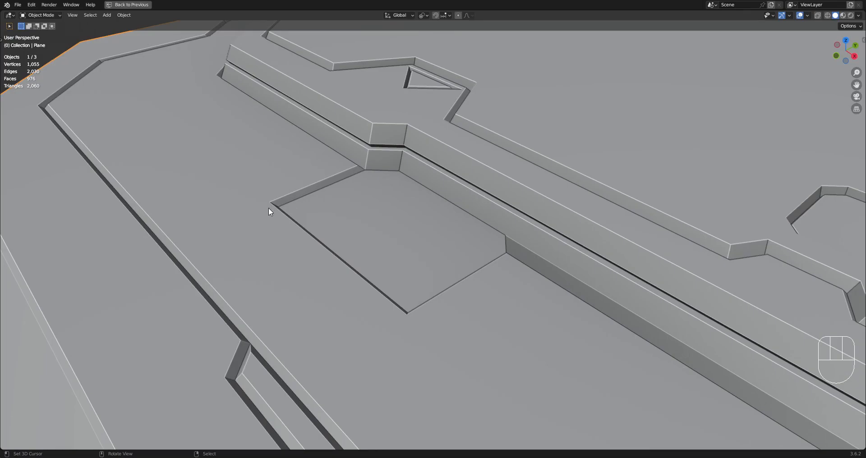
scroll(490, 261, "down", 6)
scroll(407, 244, "up", 5)
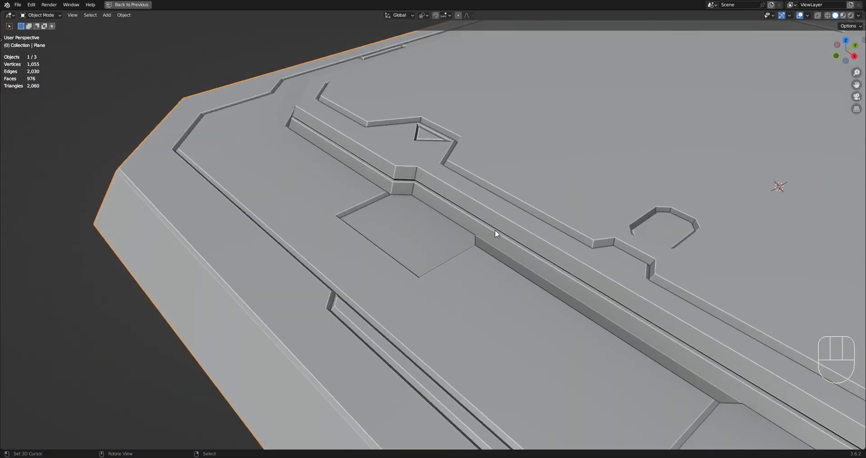
Switch the Random Panels type to Bevel, check the grooves around the square panel, and undo the operation.
key("F9")
left_click(632, 214)
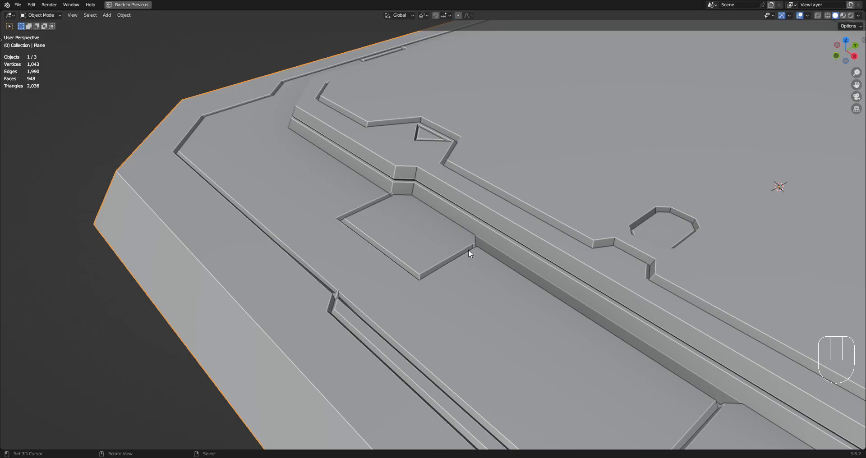
scroll(337, 236, "down", 5)
middle_click_drag(441, 234, 483, 239)
key("ctrl+z")
Add the unselected square face beside the raised centre's notch to the base's face selection and return to Object Mode.
key("Tab")
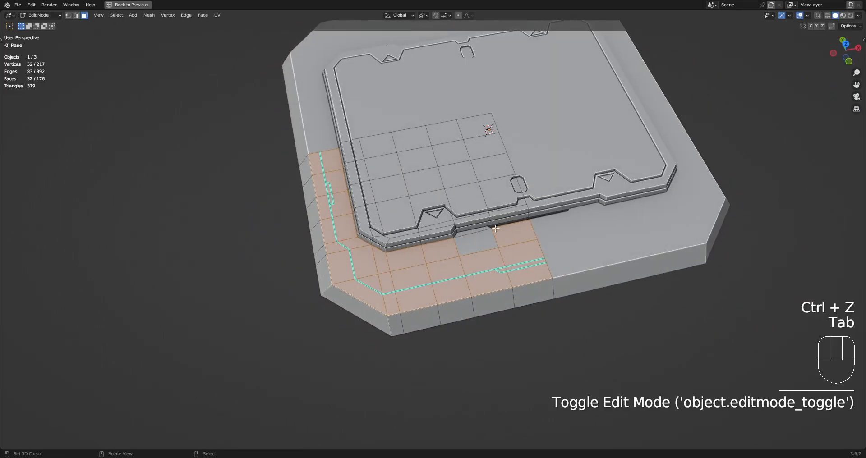
right_click(479, 241, "shift")
key("Tab")
Run Panel Cut on the object with its type set to Bevel.
scroll(569, 223, "up", 3)
key("w")
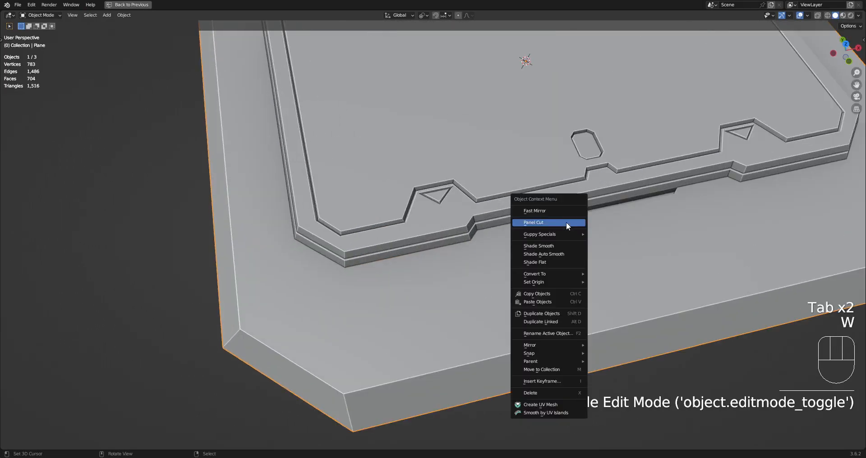
left_click(582, 225)
left_click(653, 244)
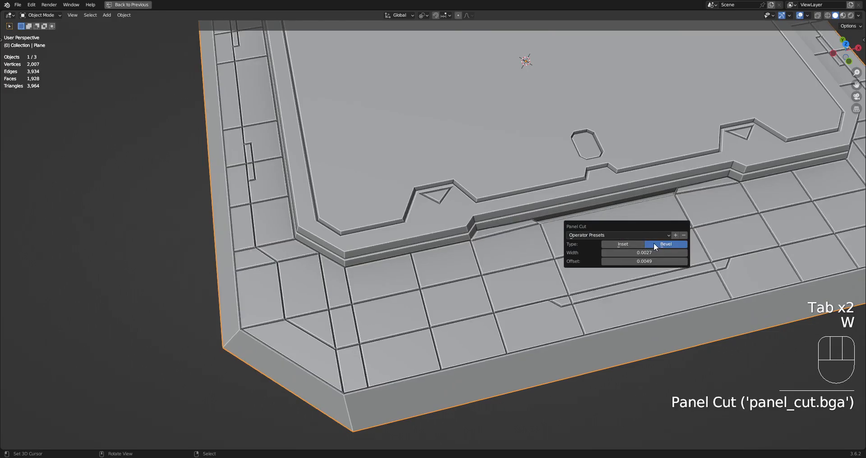
Examine the bevelled grid grooves at the raised centre's corner and notch, and undo the Panel Cut.
middle_click_drag(401, 245, 426, 225)
scroll(425, 225, "up", 4)
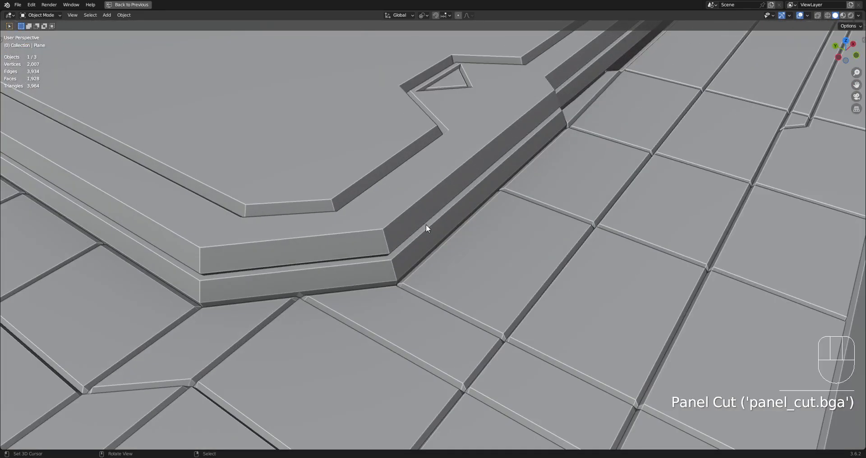
scroll(425, 228, "down", 6)
middle_click_drag(512, 217, 448, 221)
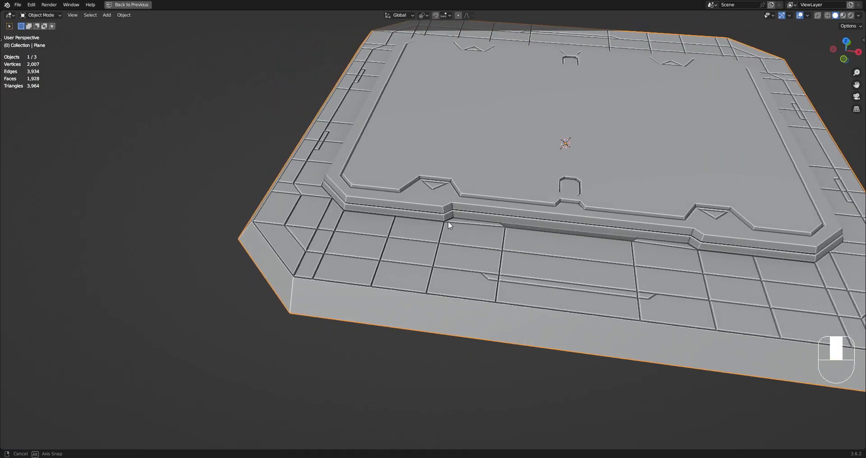
scroll(447, 221, "up", 5)
scroll(448, 221, "down", 6)
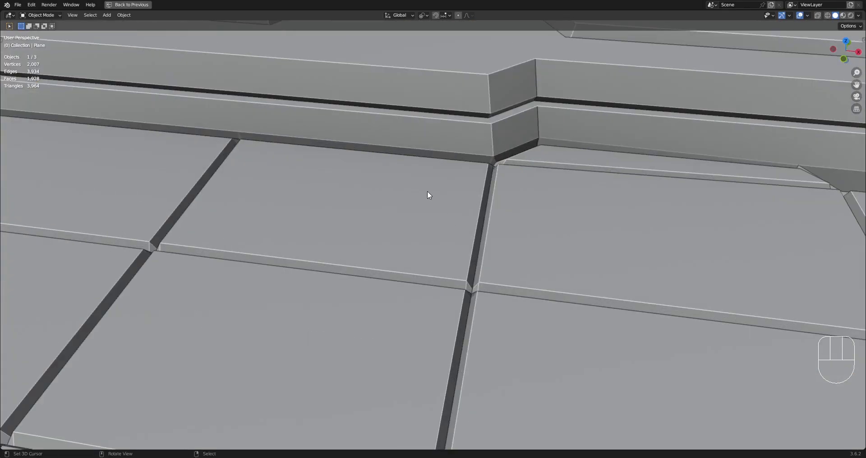
middle_click_drag(413, 190, 448, 207)
key("ctrl+z")
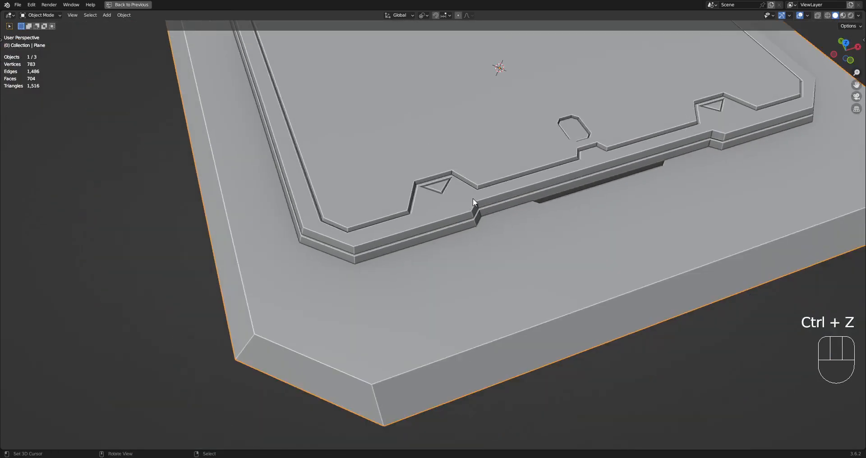
Run Panel Cut again from Object Mode using the Bevel type.
key("Tab")
key("Tab")
key("w")
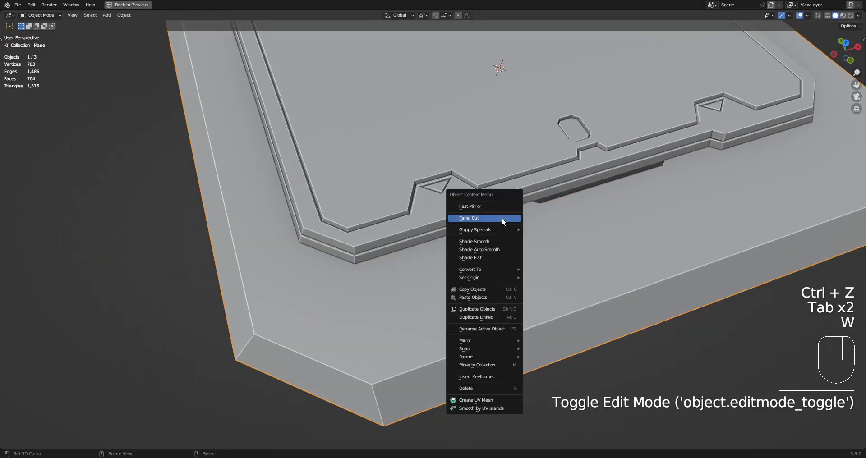
left_click(501, 217)
left_click(610, 239)
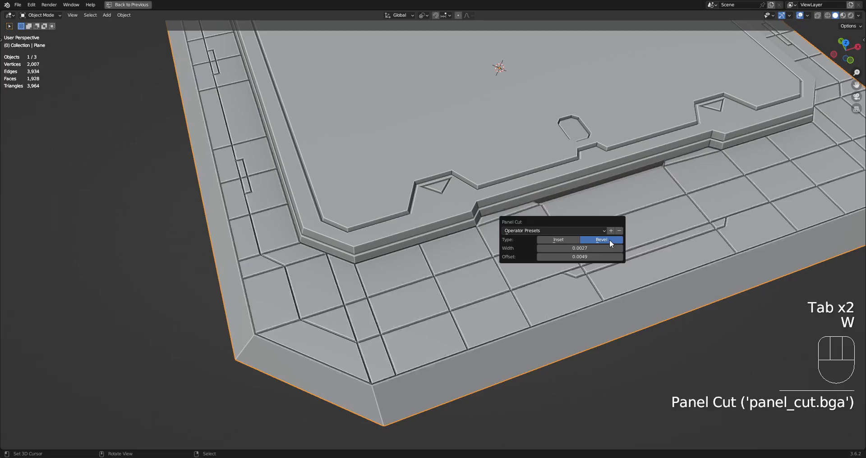
Examine the bevelled grid grooves along the base's chamfered corner and outer edge, and reopen the Panel Cut settings.
middle_click_drag(400, 384, 353, 313)
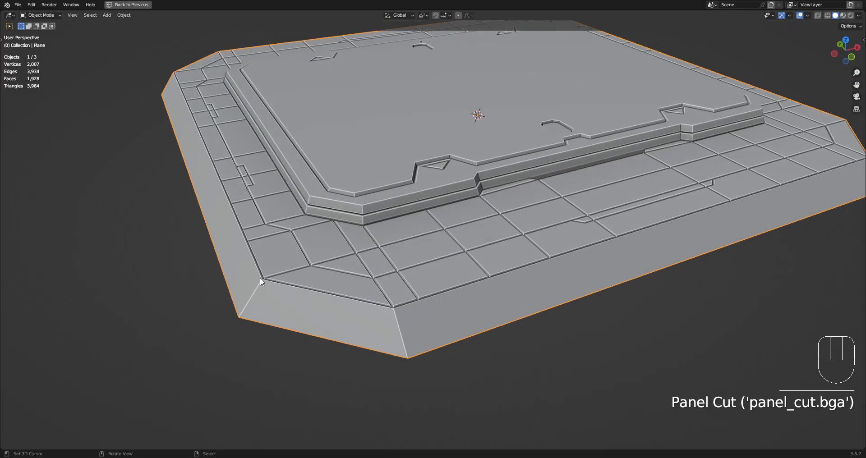
scroll(603, 250, "up", 3)
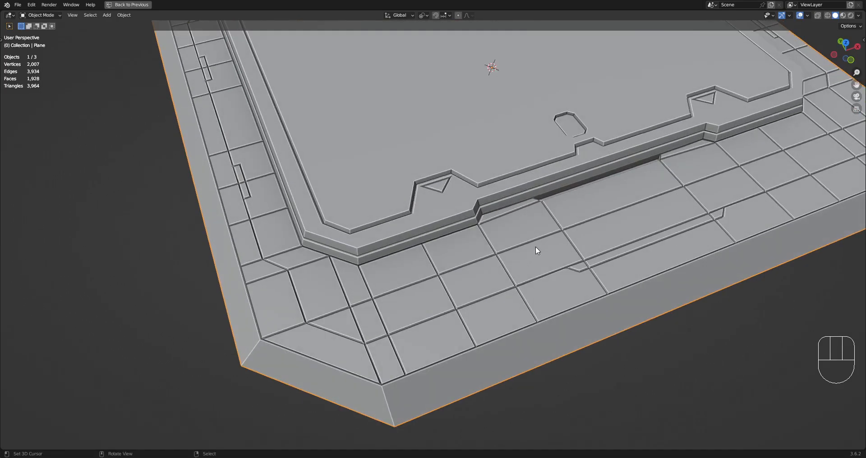
key("F9")
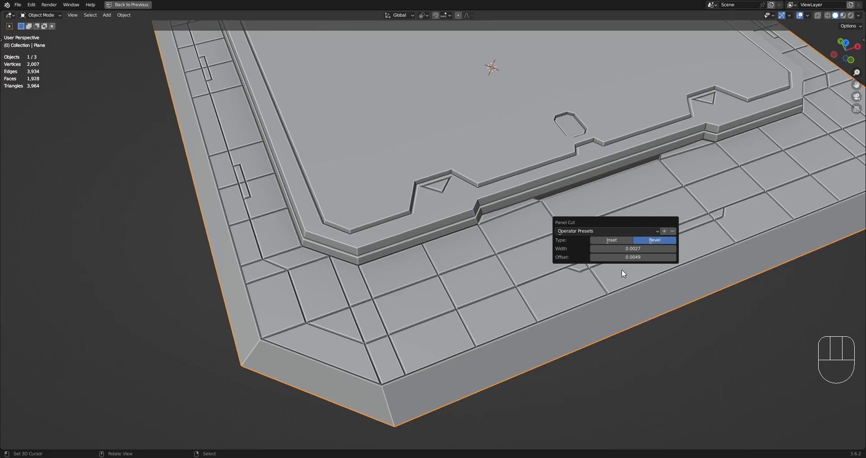
scroll(462, 359, "down", 4)
middle_click_drag(459, 350, 258, 290)
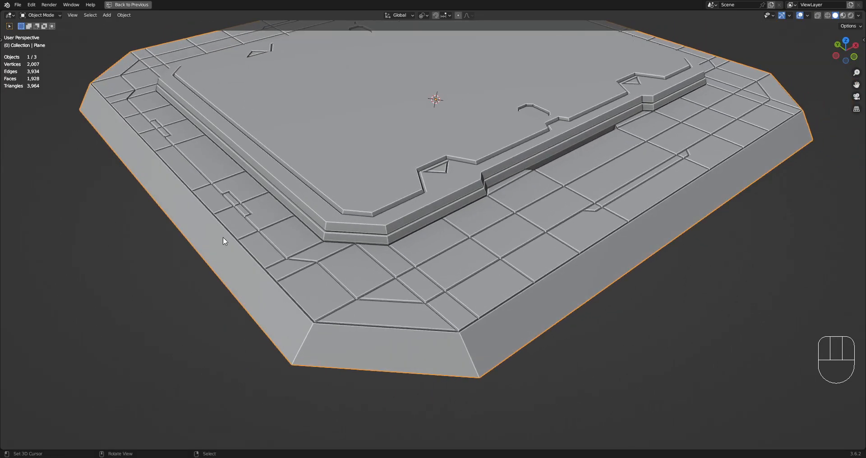
middle_click_drag(507, 301, 481, 320)
key("F9")
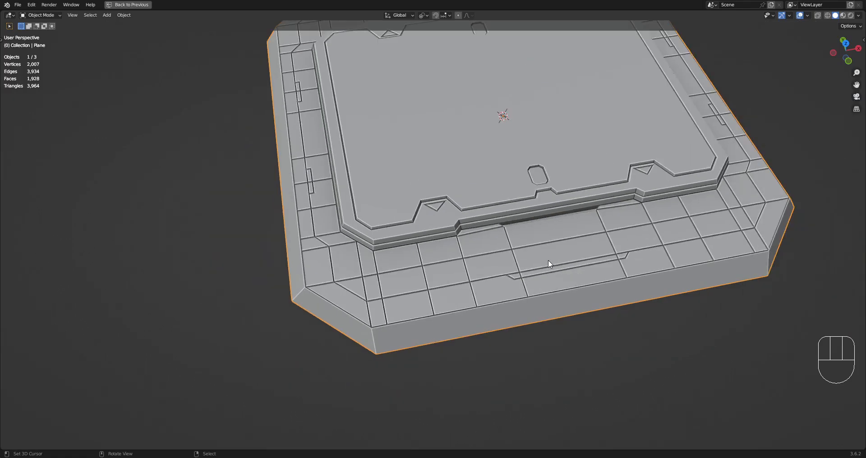
key("F9")
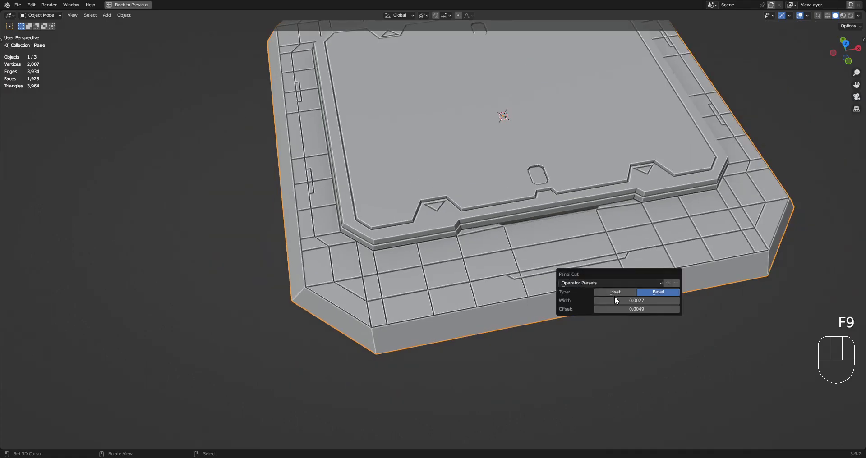
Undo the Panel Cut back to the base's selected faces in Edit Mode.
key("Tab")
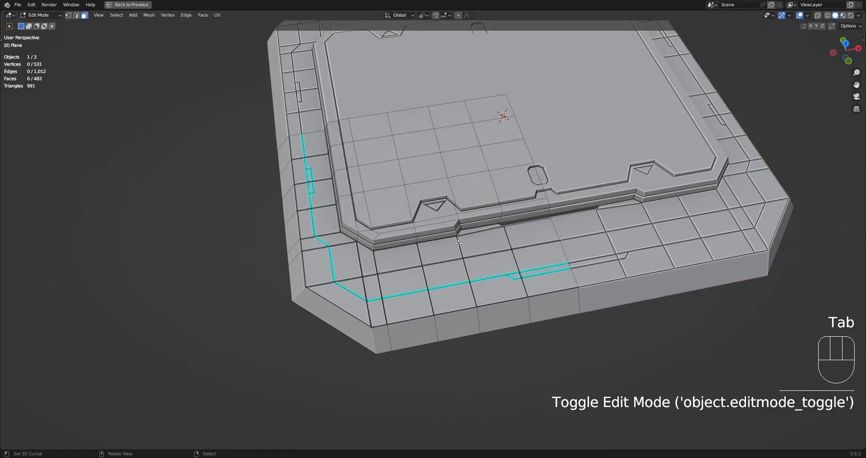
key("ctrl+z")
key("ctrl+z")
key("ctrl+z")
key("ctrl+z")
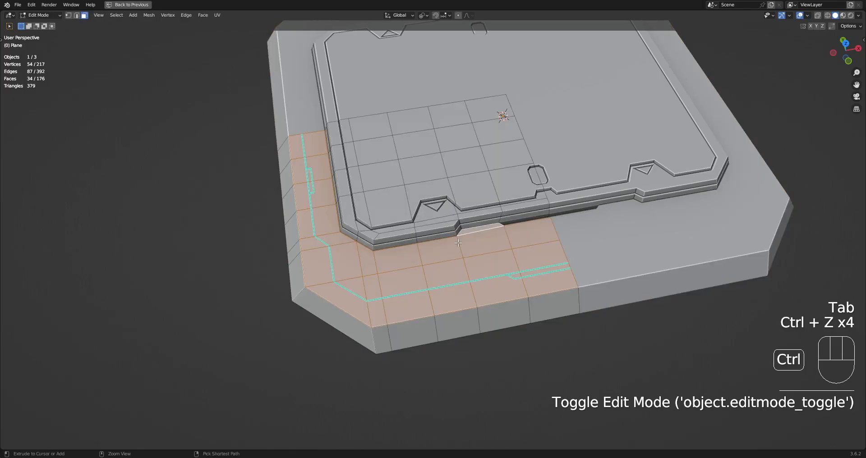
Try Panel Cut on the selected base faces in Edit Mode, and return to Object Mode.
key("w")
left_click(576, 229)
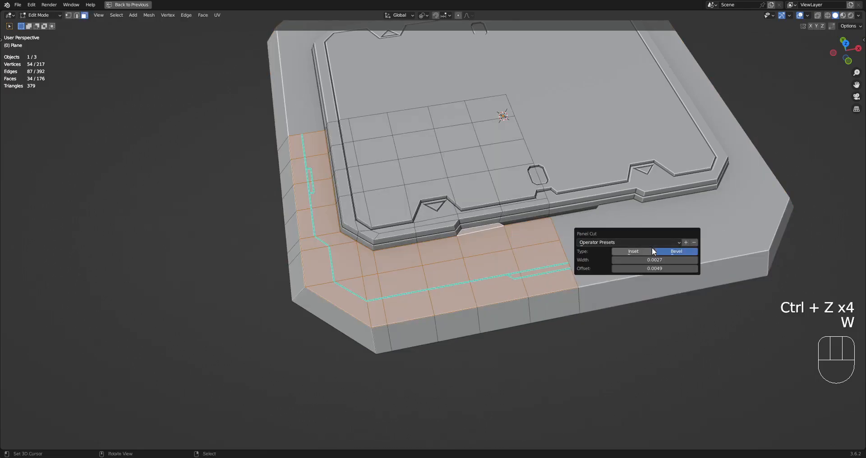
key("Tab")
Run Random Panels on the object with the Bevel type and the Radial solver.
key("shift+q")
left_click(578, 199)
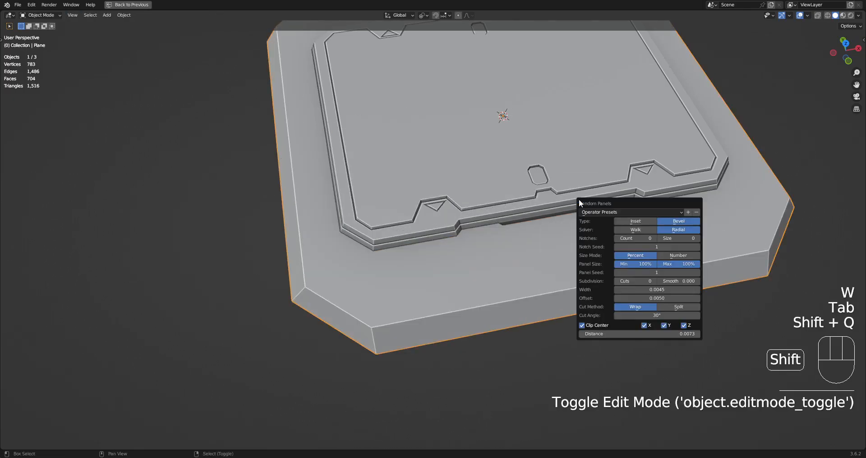
key("shift+q")
left_click(536, 199)
left_click(634, 221)
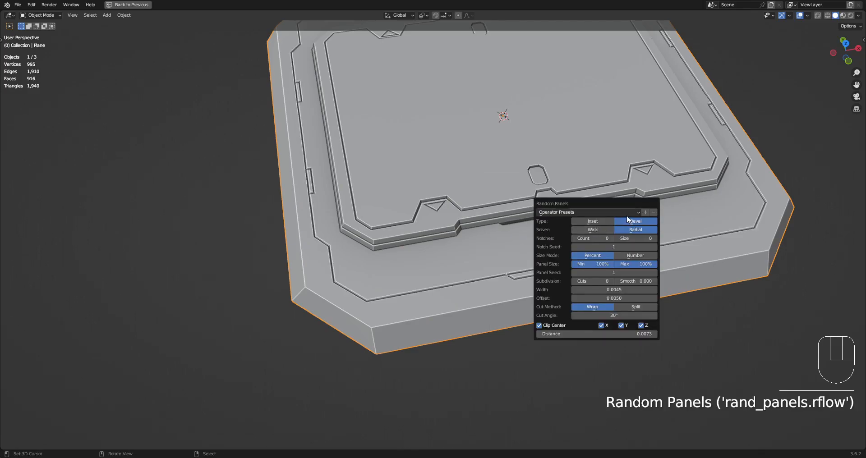
Examine the bevelled groove line around the base's chamfered corner and its side slots.
middle_click_drag(439, 249, 494, 244)
scroll(500, 250, "down", 2)
scroll(493, 258, "up", 7)
middle_click(366, 243, "alt")
scroll(383, 225, "down", 3)
middle_click_drag(365, 243, 416, 261)
scroll(386, 224, "up", 3)
Undo the Random Panels operation and run it again with the Bevel type.
key("ctrl+z")
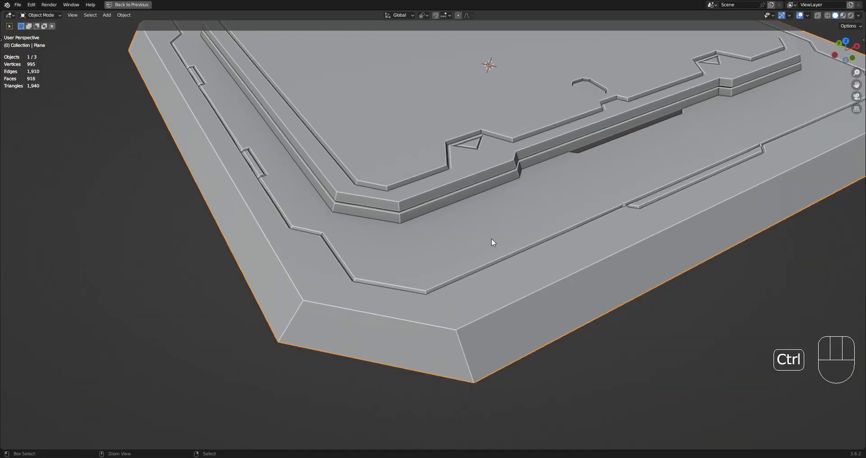
key("shift+q")
left_click(510, 195)
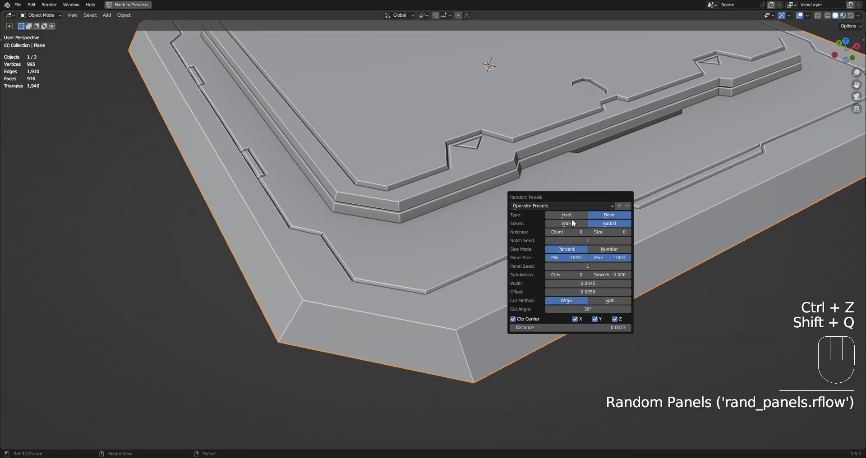
Check the bevelled groove line around the whole base from several angles and undo the Random Panels operation.
middle_click_drag(421, 227, 427, 214, "shift")
scroll(426, 211, "up", 3)
scroll(617, 311, "down", 3)
middle_click_drag(491, 232, 532, 249, "shift")
scroll(496, 293, "up", 3)
scroll(527, 279, "down", 3)
middle_click_drag(513, 366, 541, 288, "shift")
scroll(591, 269, "up", 3)
middle_click_drag(590, 269, 347, 241)
scroll(336, 240, "down", 4)
middle_click_drag(385, 299, 436, 293)
scroll(456, 229, "down", 4)
scroll(490, 234, "up", 5)
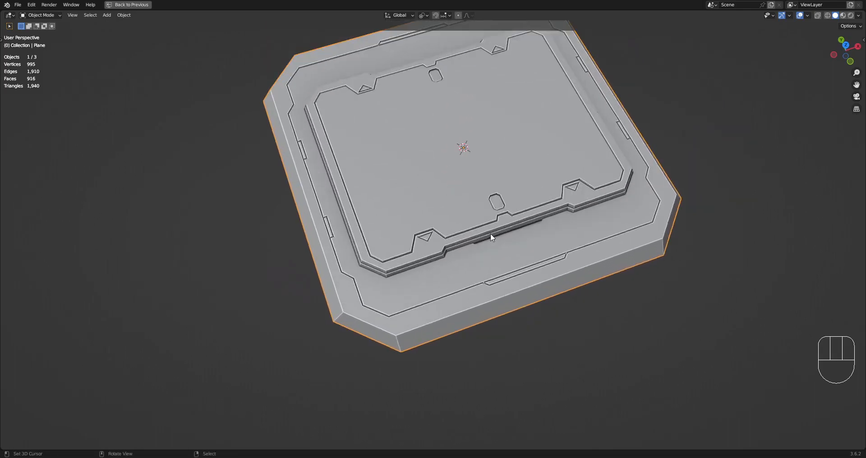
key("ctrl+z")
key("ctrl+z")
Clear the sharp marks from the base's selected faces in Edit Mode and undo the clearing.
key("Tab")
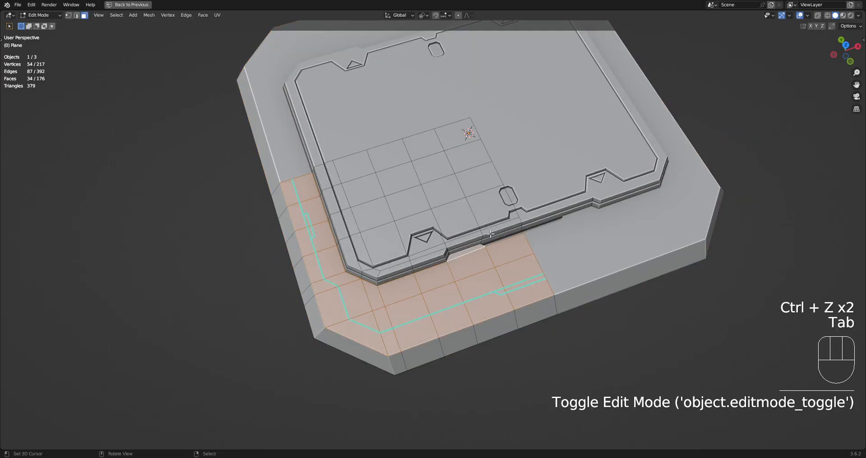
key("ctrl+e")
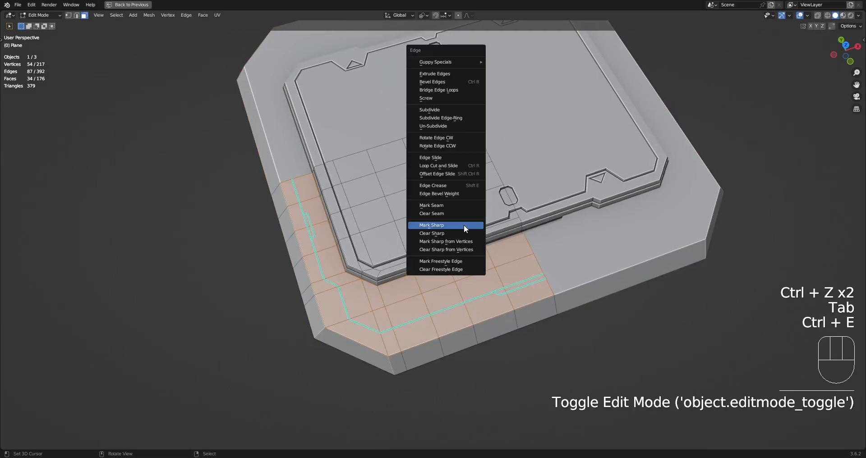
left_click(460, 232)
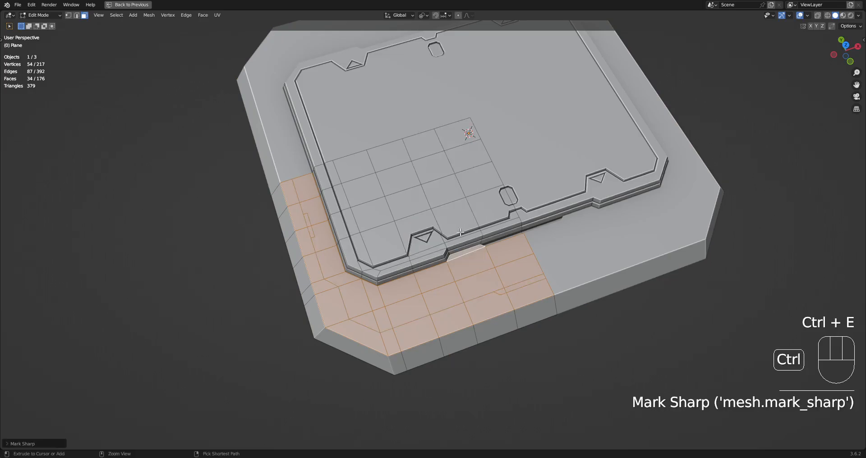
key("ctrl+e")
key("ctrl+z")
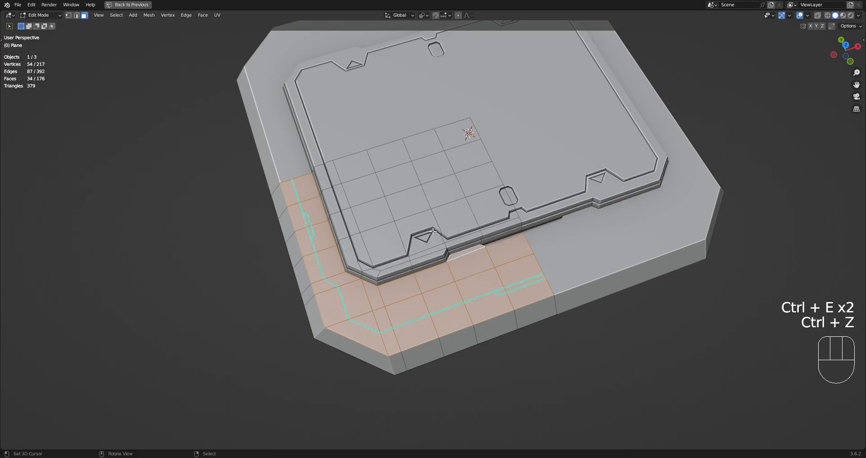
Run Panel Cut on the object with the Inset type, review its settings, and undo it.
key("Tab")
key("w")
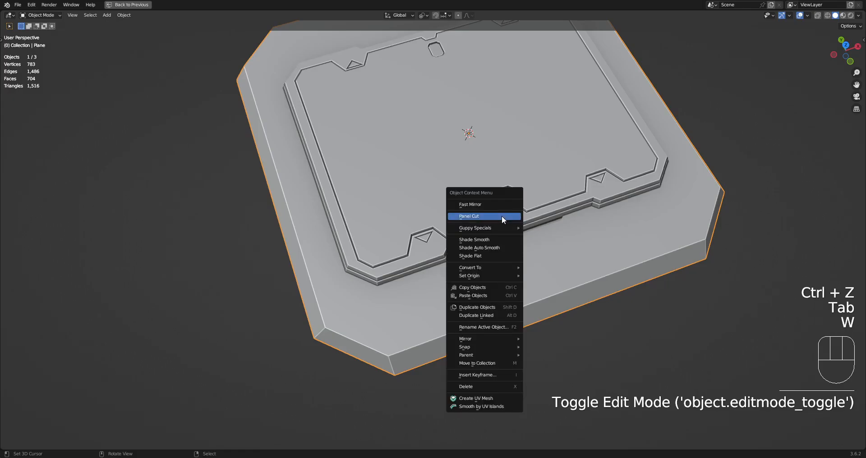
left_click(501, 216)
left_click(558, 242)
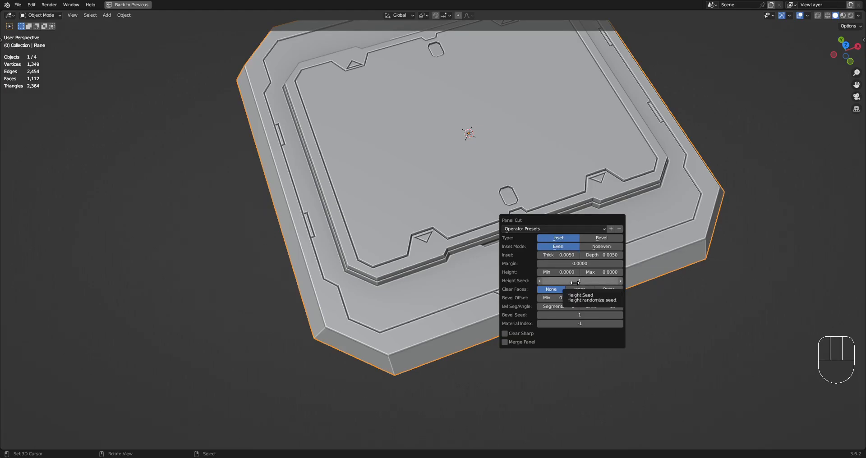
key("ctrl+z")
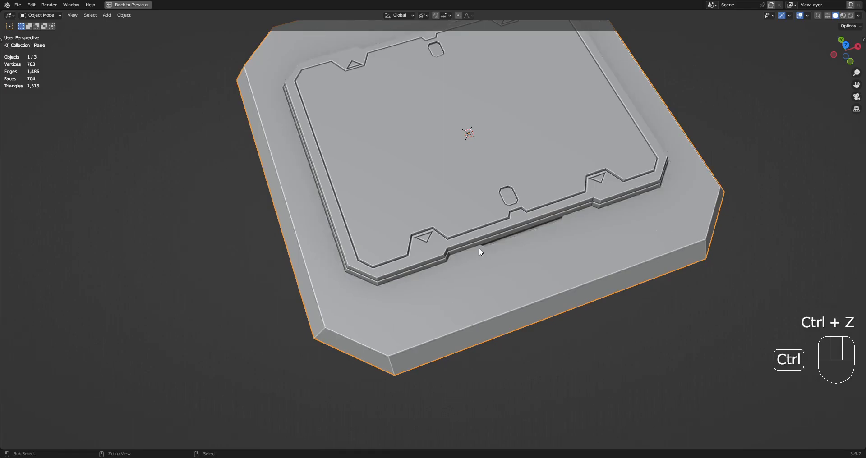
Clear the sharp marks from the base's selected faces in Edit Mode.
key("Tab")
middle_click_drag(522, 249, 469, 225, "shift")
scroll(469, 225, "up", 3)
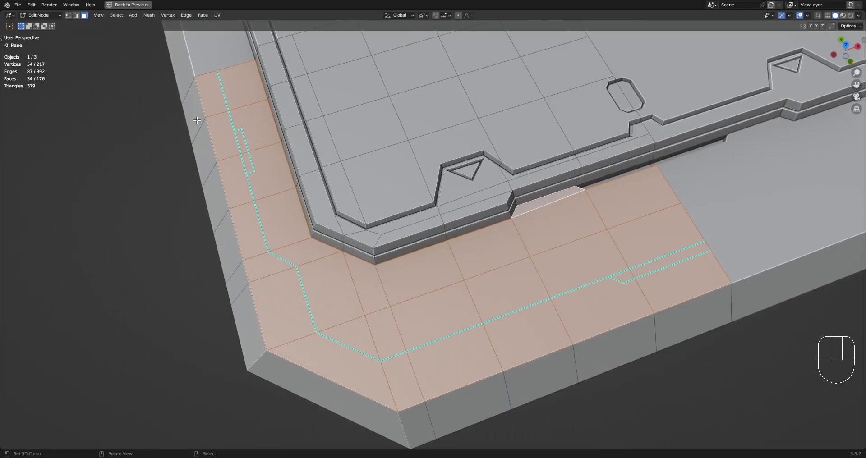
scroll(485, 220, "down", 1)
key("ctrl+e")
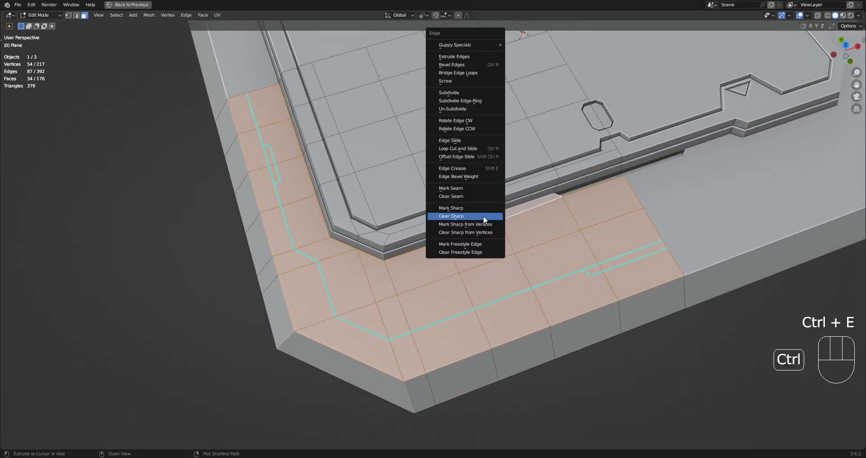
left_click(483, 217)
Select the panel line's edges along the base, including the small side slot and the angled front detour, in edge mode.
key("2")
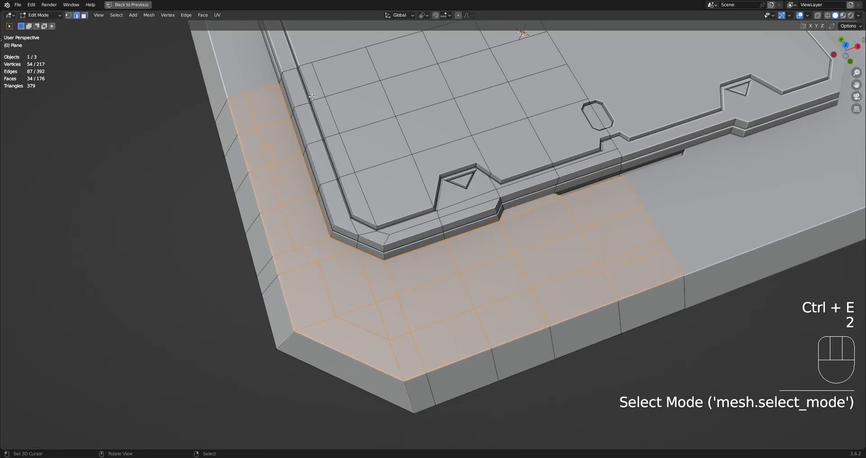
key("alt+a")
right_click(255, 110, "alt+shift")
right_click(269, 159, "shift")
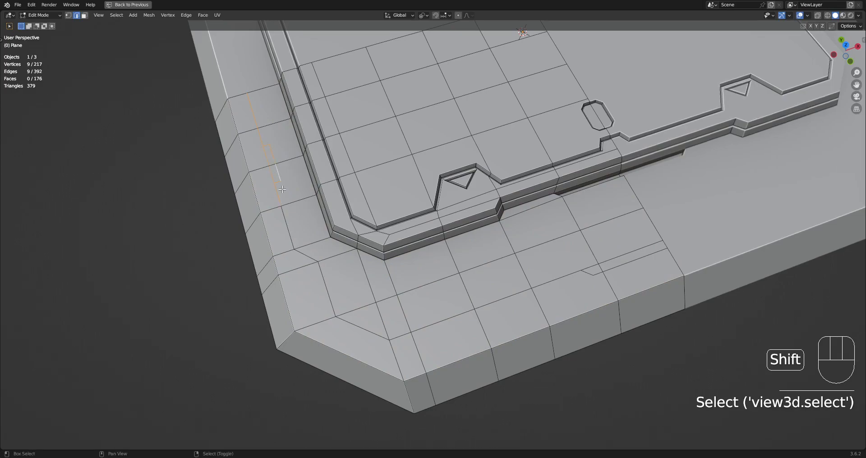
right_click(365, 332, "ctrl")
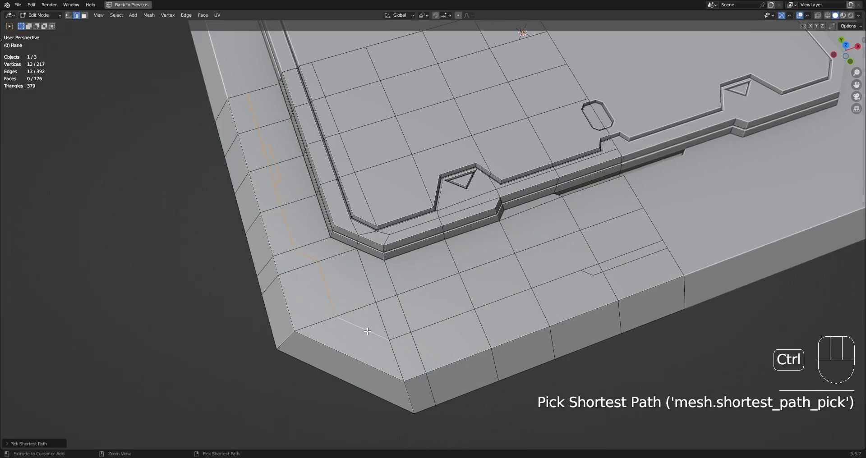
right_click(588, 273, "shift")
right_click(627, 263, "ctrl")
Run Panel Cut on the base in Object Mode to cut a groove along the selected panel line.
scroll(608, 252, "down", 1)
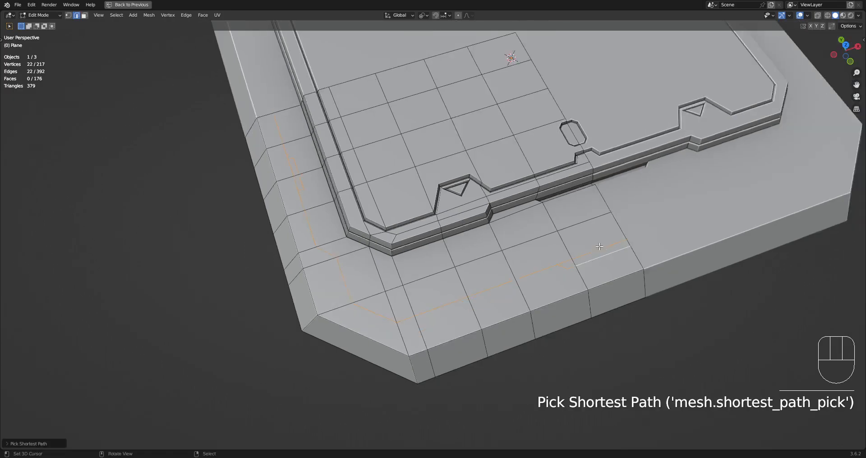
scroll(571, 213, "down", 1)
middle_click_drag(571, 214, 561, 231, "shift")
scroll(560, 230, "up", 1)
key("Tab")
key("w")
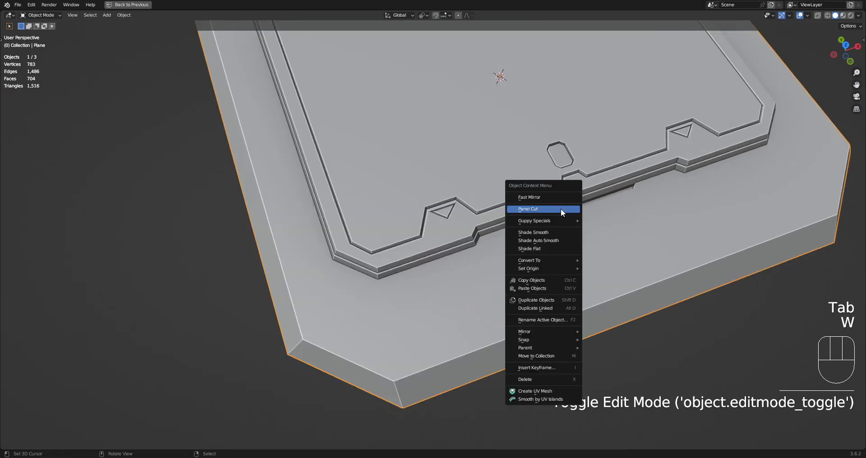
left_click(562, 208)
left_click(650, 231)
Examine the grooved panel line around the base from perspective and top views, in both Object and Edit Mode.
scroll(559, 217, "down", 5)
middle_click_drag(559, 218, 525, 280)
scroll(521, 271, "up", 6)
scroll(475, 269, "down", 2)
middle_click_drag(474, 270, 454, 249)
scroll(478, 253, "down", 2)
scroll(460, 249, "up", 3)
key("Tab")
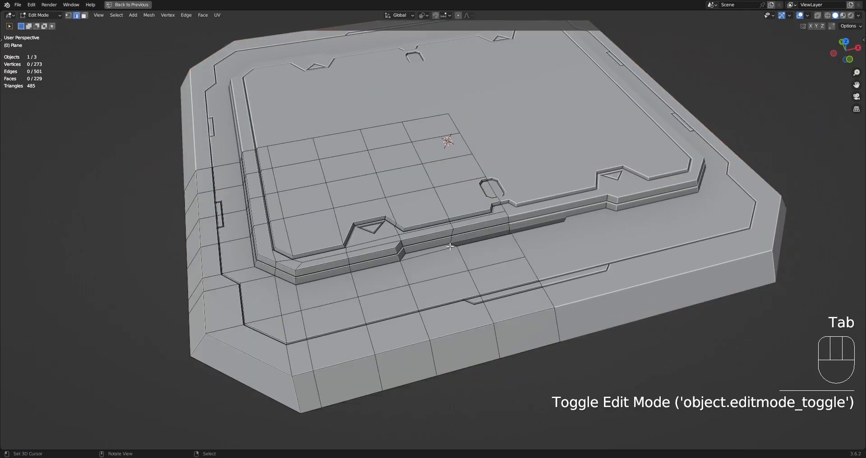
key("alt+a")
scroll(492, 245, "down", 2)
middle_click_drag(523, 241, 479, 317)
key("Tab")
scroll(488, 269, "down", 4)
scroll(493, 253, "up", 5)
key("Tab")
scroll(448, 266, "up", 3)
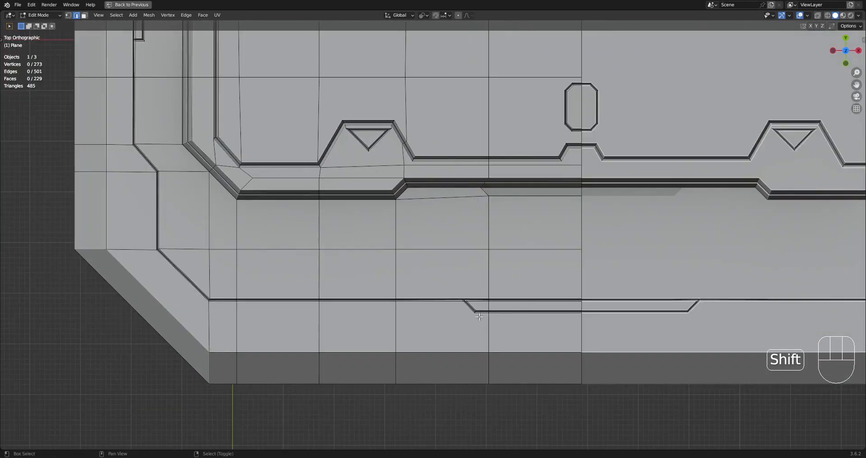
left_click(456, 327)
scroll(457, 328, "down", 2)
key("alt+a")
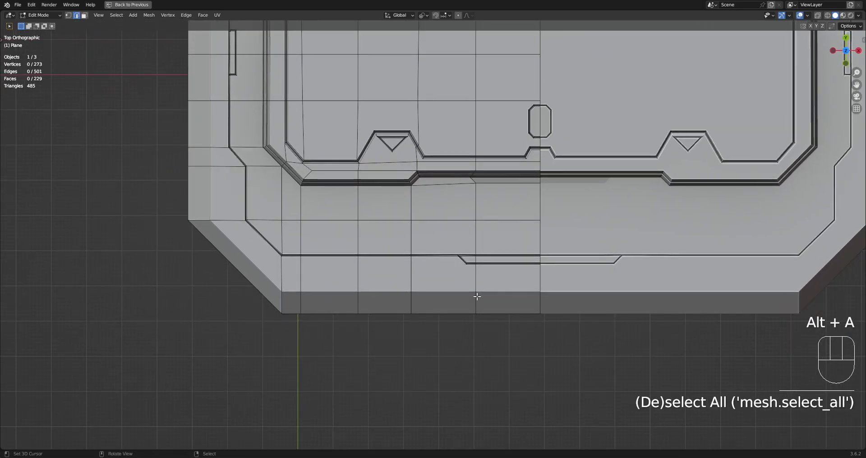
middle_click_drag(532, 315, 532, 277, "alt")
middle_click_drag(503, 316, 503, 321, "shift")
Select the linked flat faces between the groove and the raised centre and shift them along their normals with Shrink/Fatten.
key("3")
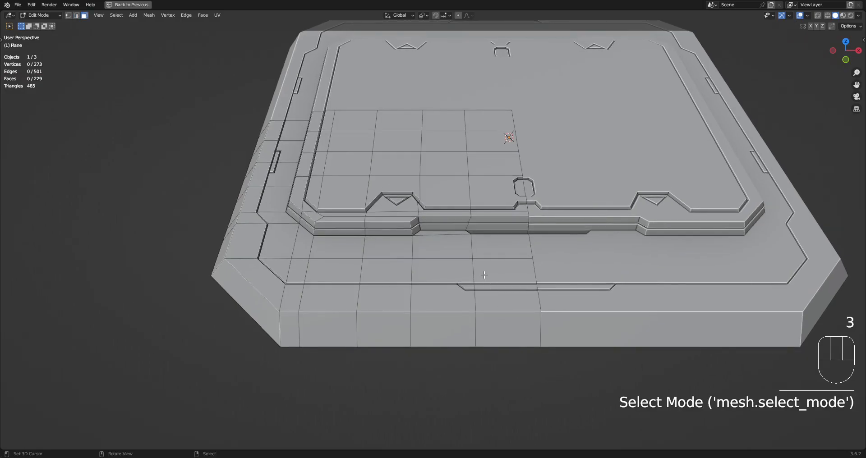
left_click(319, 267)
key("q")
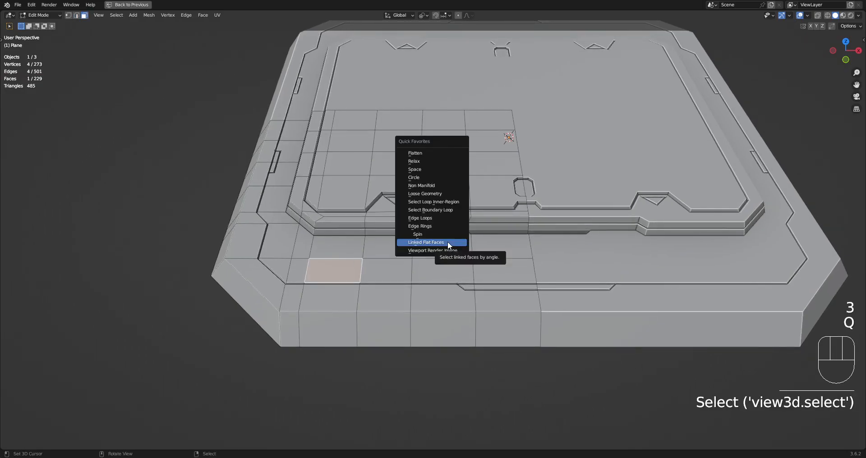
left_click(448, 244)
middle_click_drag(447, 243, 500, 233)
middle_click_drag(500, 233, 498, 251, "shift")
scroll(498, 251, "up", 2)
key("alt+s")
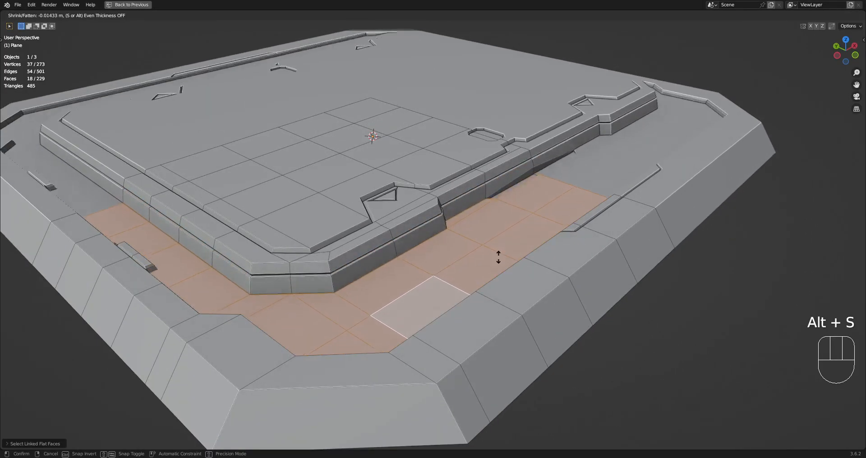
right_click(497, 248)
key("alt+s")
left_click(497, 247)
Shift the misplaced corner vertex at the end of the base's side slot with Shrink/Fatten.
middle_click_drag(262, 267, 474, 271, "shift")
scroll(286, 255, "up", 4)
middle_click_drag(285, 255, 462, 212)
scroll(427, 214, "up", 3)
key("Tab")
key("Tab")
scroll(454, 217, "up", 6)
middle_click_drag(315, 277, 371, 279)
key("1")
middle_click_drag(369, 379, 418, 289, "shift")
scroll(418, 289, "up", 1)
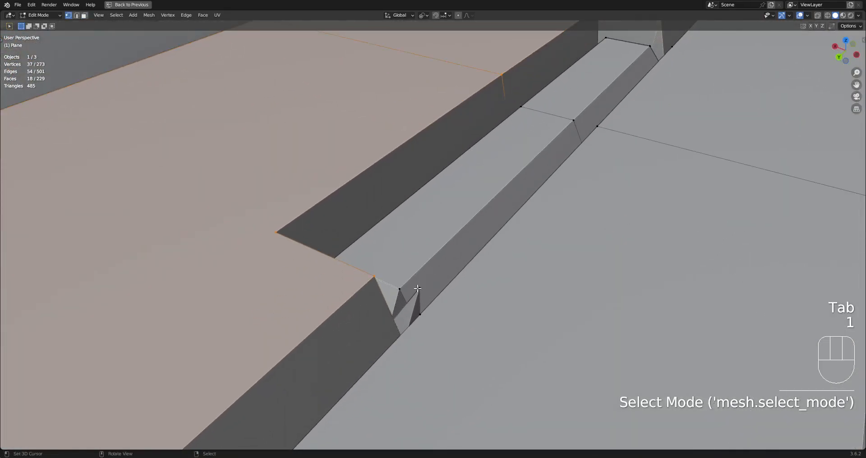
left_click(417, 288)
key("alt+s")
left_click(424, 318)
Inspect the side slot's corner and the stepped panel line around the base in Object and Edit Mode.
middle_click_drag(424, 319, 444, 354)
scroll(429, 319, "down", 5)
middle_click_drag(430, 319, 432, 288)
scroll(433, 278, "up", 4)
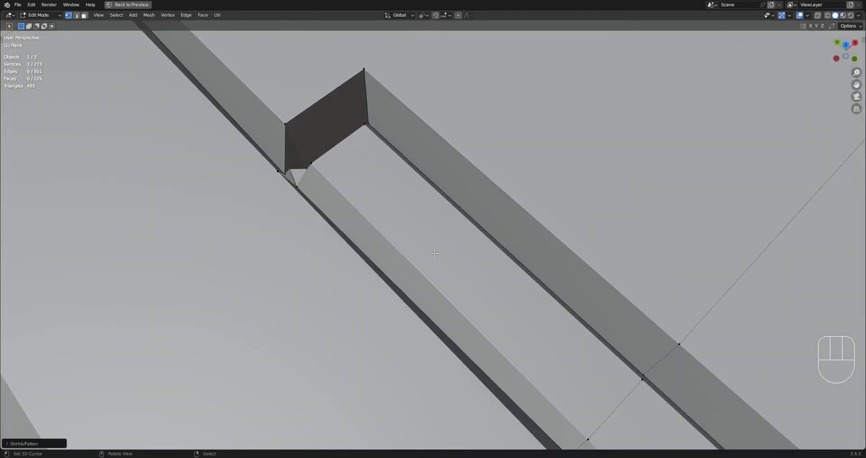
key("Tab")
scroll(435, 219, "down", 5)
middle_click_drag(435, 220, 513, 312)
left_click(480, 258)
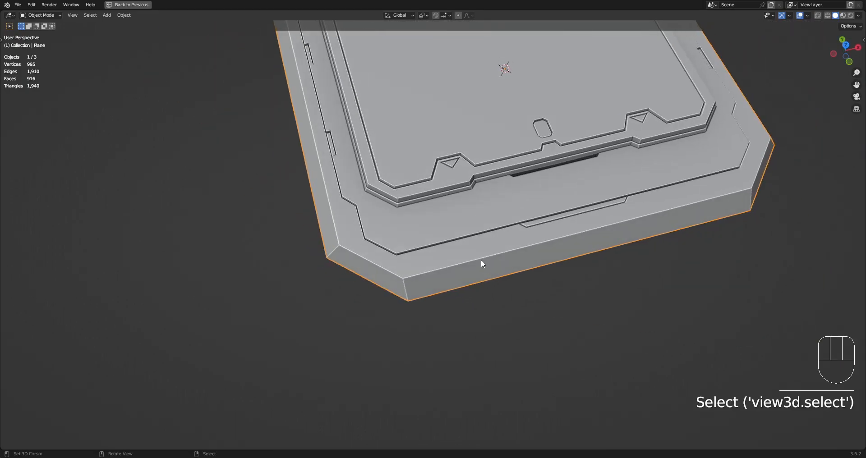
key("Tab")
scroll(481, 258, "up", 2)
scroll(488, 258, "up", 3)
scroll(483, 252, "down", 5)
key("Tab")
mouse_move(483, 253)
middle_mouse_down("shift")
mouse_move(458, 276)
mouse_move(507, 261)
mouse_move(495, 291)
mouse_move(473, 275)
mouse_move(469, 257)
middle_mouse_up("shift")
key("Tab")
Draw a long rectangular cut on the base's sloped front side, ending at the mirror line, with Draw Cuts.
key("alt+a")
key("shift+ctrl+x")
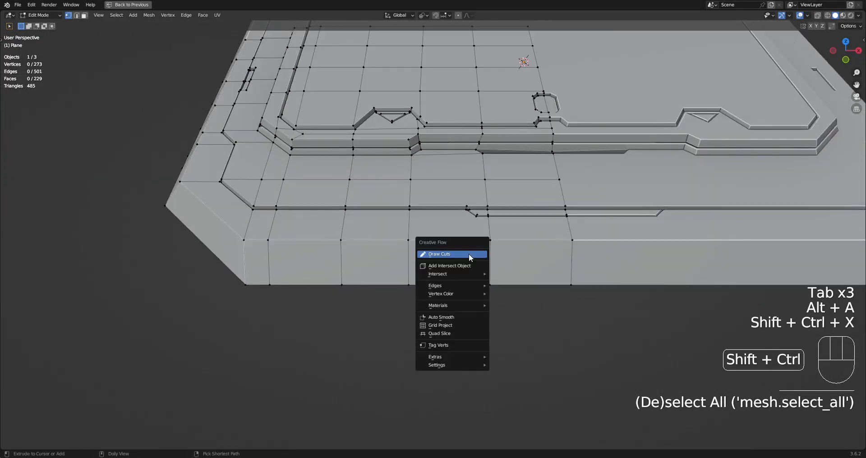
left_click(469, 255)
left_click_drag(379, 248, 578, 271)
left_click(399, 260, "ctrl")
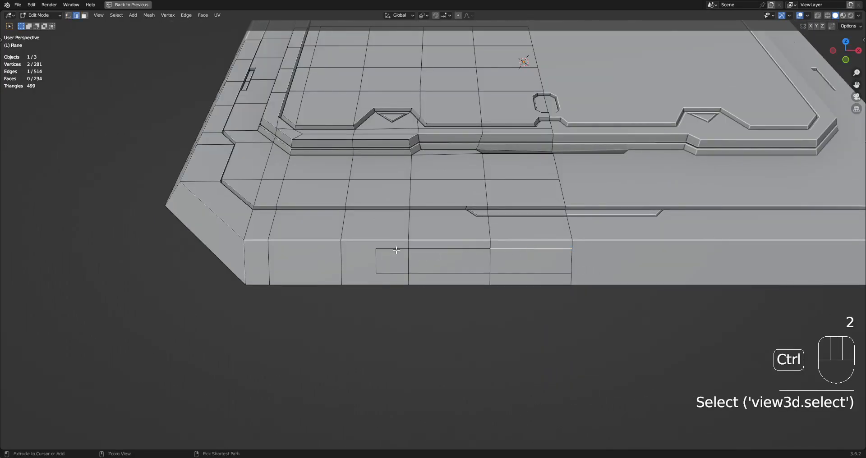
key("ctrl+r")
left_click(396, 250)
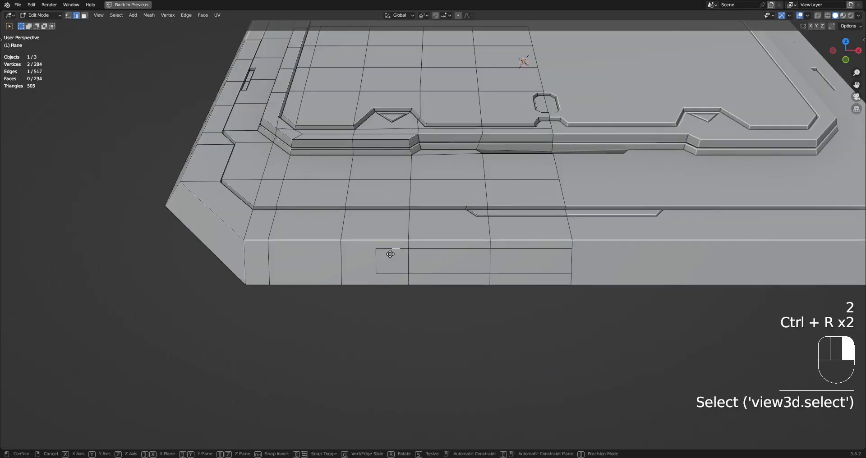
key("ctrl+z")
key("ctrl+z")
key("3")
right_click(396, 257)
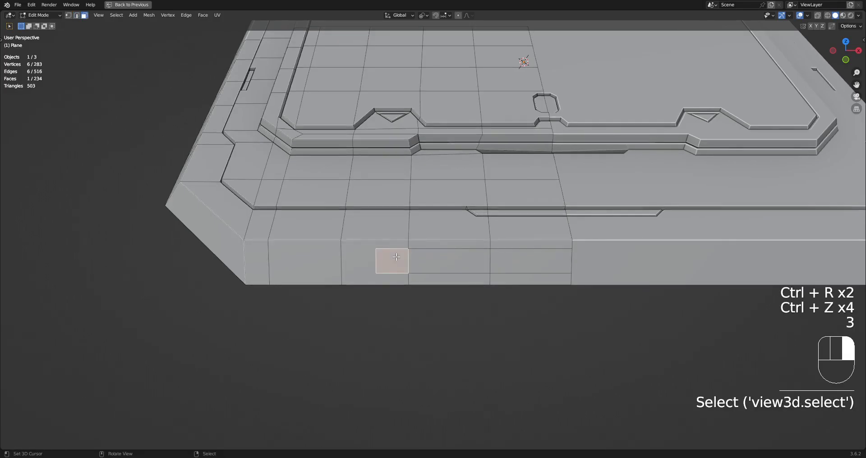
key("w")
left_click(396, 258)
key("1")
key("ctrl+z")
key("ctrl+z")
key("ctrl+z")
key("ctrl+z")
key("ctrl+z")
key("ctrl+z")
Add a loop cut through the rectangle's end section and connect its two new vertices with a vertical edge.
key("1")
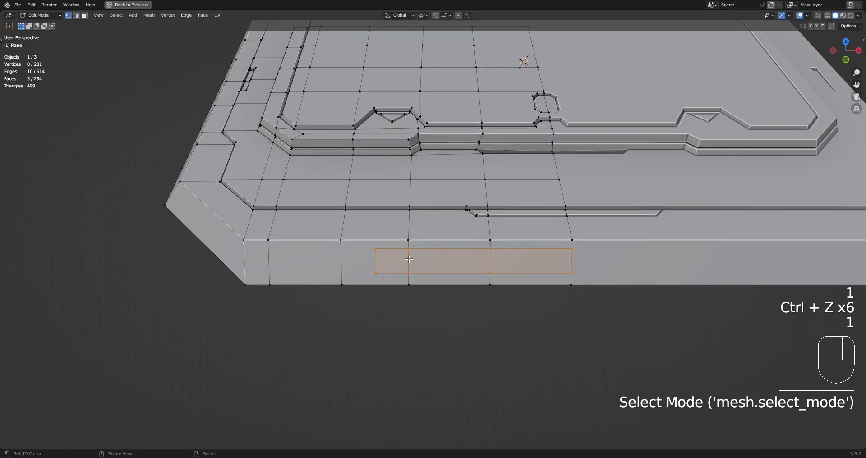
key("ctrl+r")
left_click(400, 254)
right_click(399, 254)
right_click(396, 249)
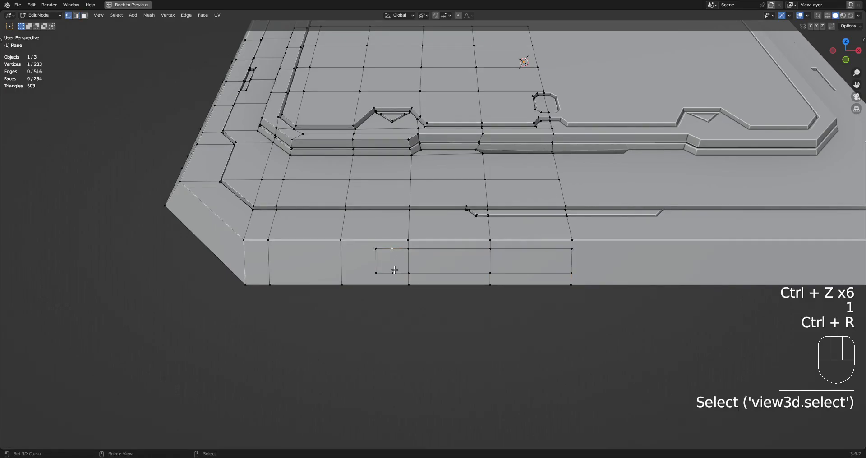
right_click(395, 270, "shift")
key("j")
Select the rectangle's outline and vertical divider edges and run Panel Cut with the Bevel type and a width of 0.0029.
key("2")
right_click(523, 249)
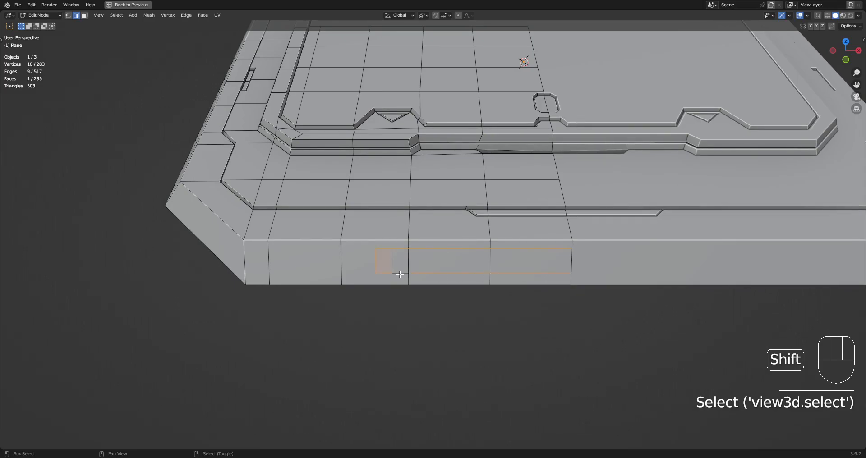
key("w")
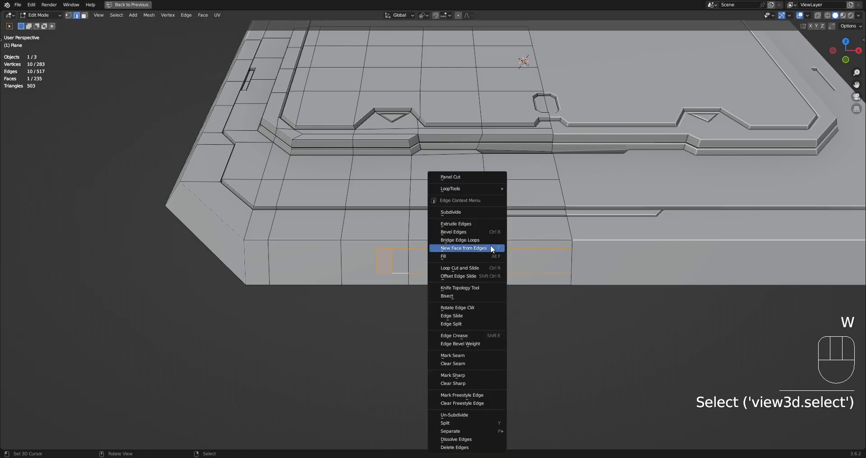
left_click(483, 191)
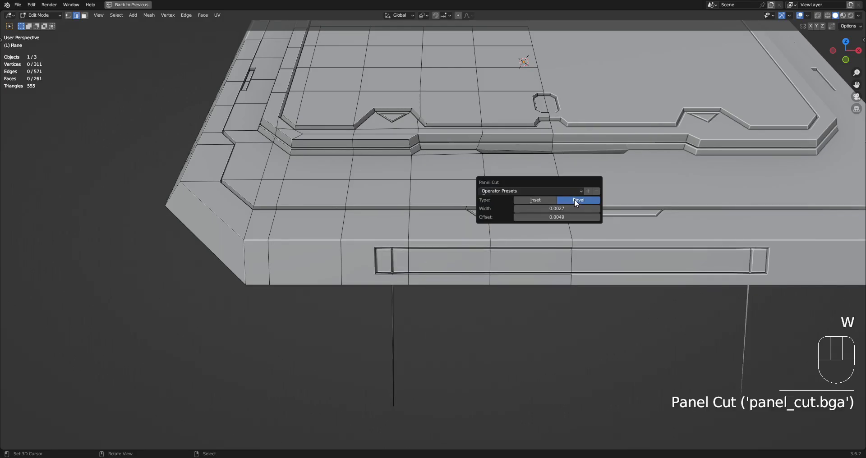
mouse_move(574, 209)
left_mouse_down()
mouse_move(550, 208)
mouse_move(567, 209)
left_mouse_up()
Set the front rectangle's Panel Cut width to 0.0032 and its offset to 0.0148.
middle_click(411, 270, "alt")
scroll(414, 269, "up", 10)
mouse_move(422, 257)
middle_mouse_down()
mouse_move(542, 66)
mouse_move(418, 265)
middle_mouse_up()
scroll(417, 255, "down", 3)
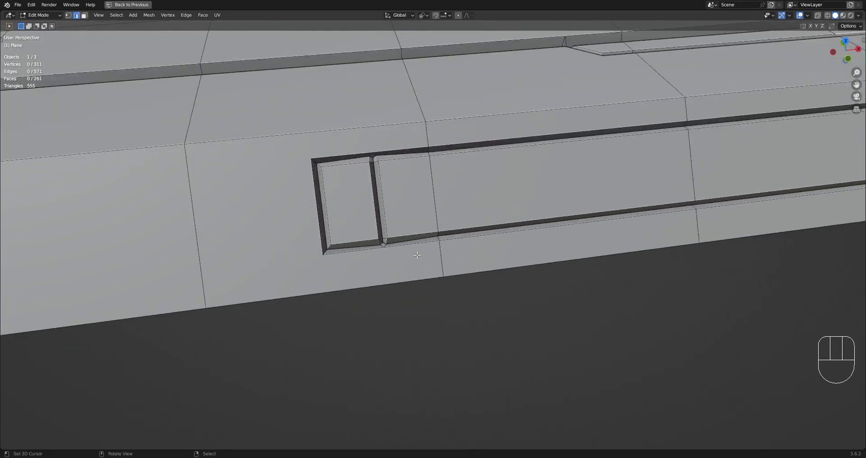
scroll(416, 255, "down", 6)
key("F9")
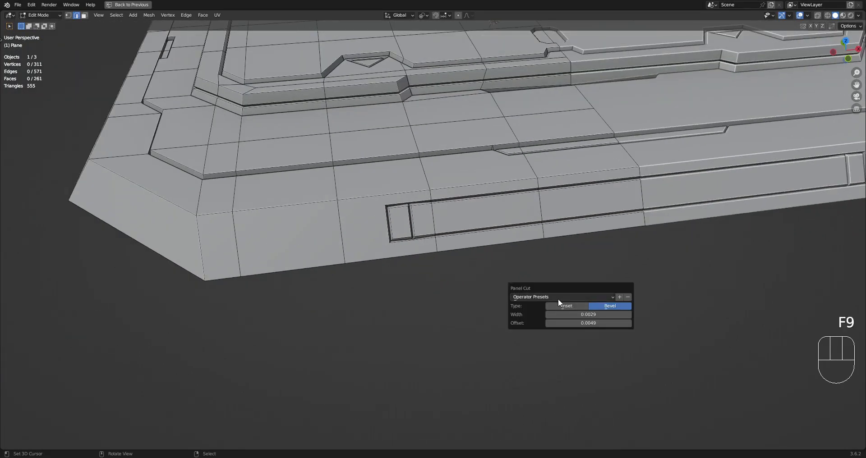
left_click_drag(583, 315, 607, 324, "shift")
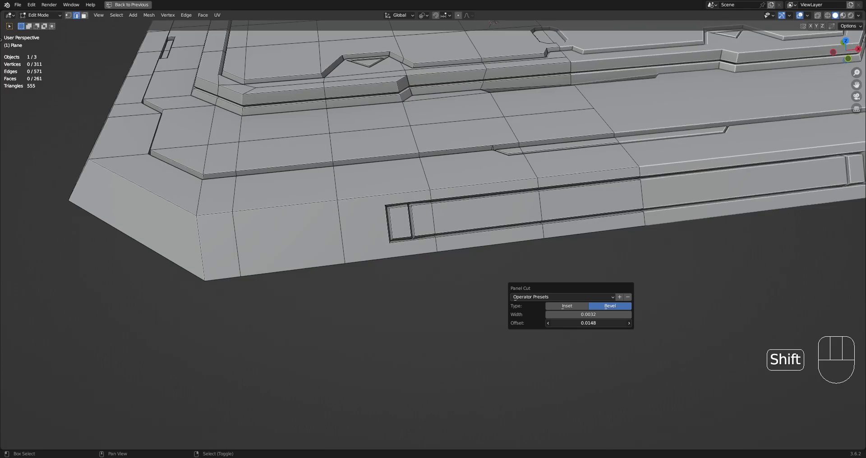
Examine the mirrored panel with its new front rectangle groove from several angles, in both Object and Edit Mode.
scroll(546, 197, "down", 7)
key("Tab")
middle_click_drag(403, 203, 499, 205)
key("alt+a")
left_click(462, 275)
key("Tab")
scroll(461, 275, "up", 4)
scroll(462, 275, "down", 2)
key("Tab")
scroll(462, 275, "down", 3)
scroll(435, 259, "up", 3)
right_click(436, 258)
key("Tab")
scroll(436, 259, "up", 3)
key("1")
key("Tab")
scroll(468, 239, "down", 4)
right_click(485, 250)
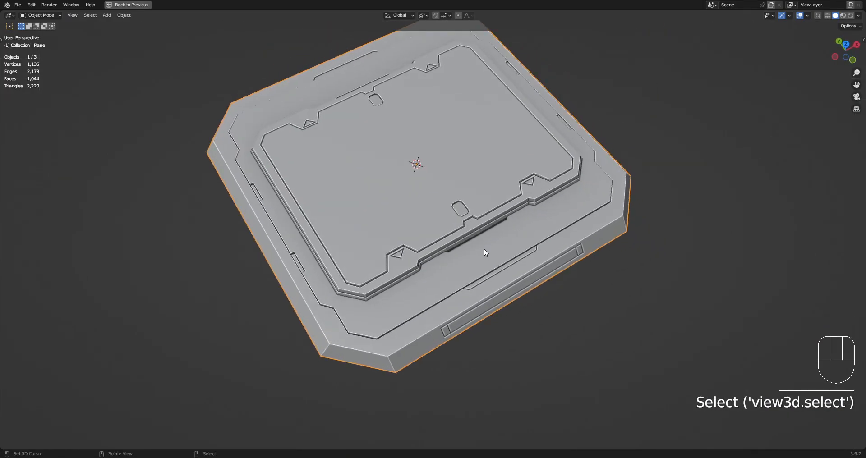
Compare the base's quarter-mesh topology with the mirrored result around the front groove and chamfered corner.
key("Tab")
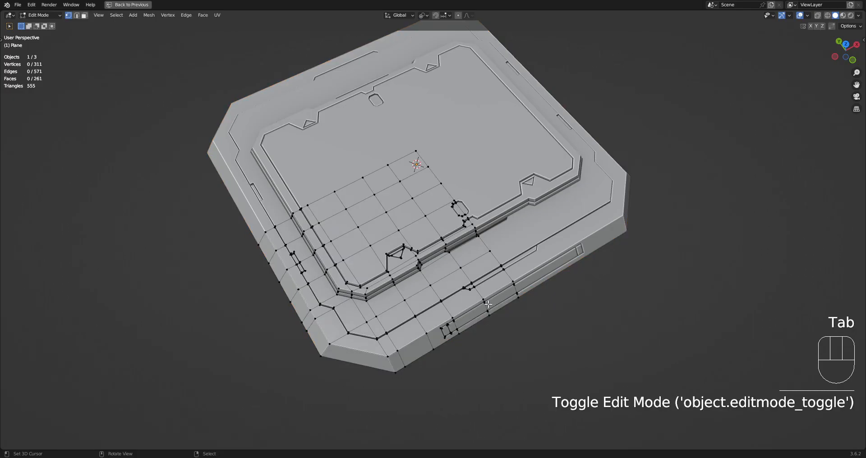
scroll(487, 302, "up", 3)
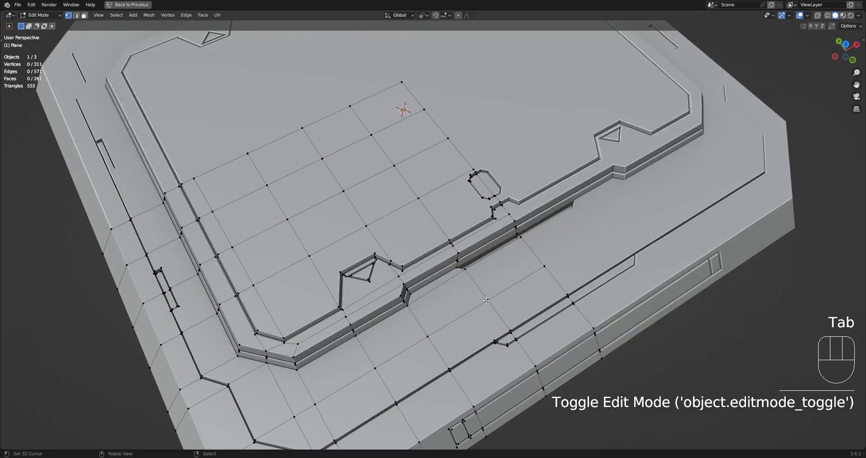
key("Tab")
scroll(486, 300, "down", 3)
middle_click_drag(505, 300, 479, 300)
middle_click_drag(473, 351, 476, 336, "shift")
scroll(473, 307, "up", 3)
left_click(472, 278)
scroll(415, 293, "up", 3)
key("Tab")
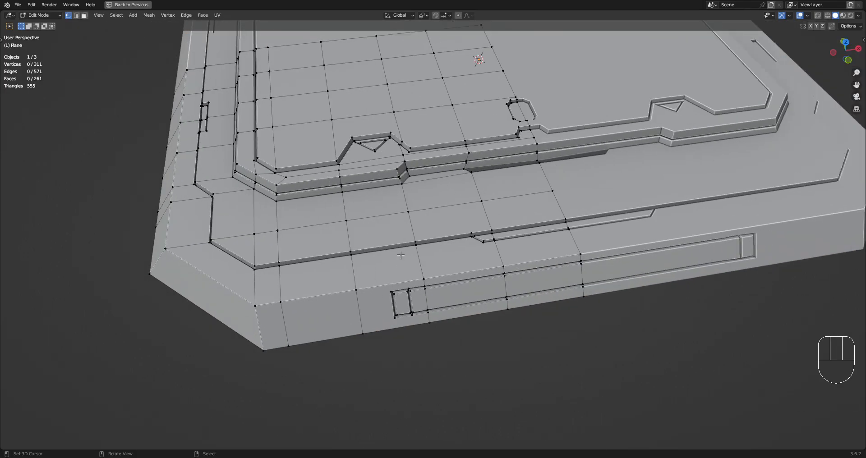
key("Tab")
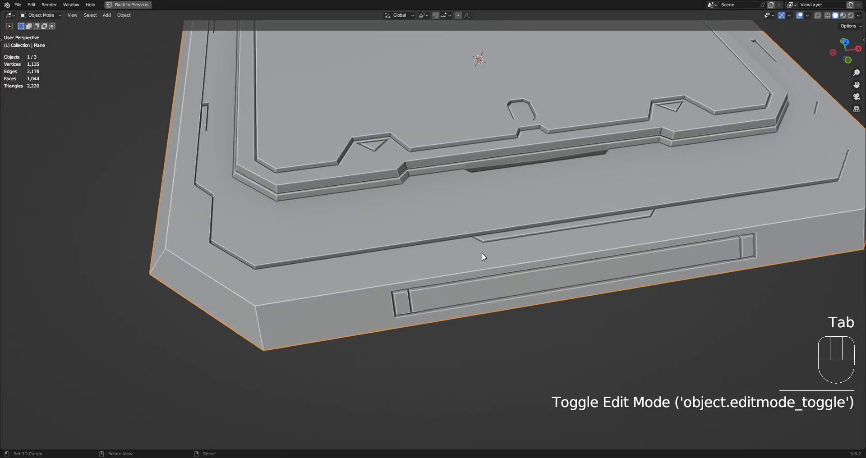
Inspect the front area around the raised centre and side grooves in both Object and Edit Mode.
scroll(512, 248, "down", 5)
middle_click_drag(428, 244, 467, 262)
left_click(466, 261)
key("Tab")
key("Tab")
scroll(472, 214, "up", 3)
middle_click_drag(472, 214, 457, 270, "alt")
scroll(469, 230, "down", 2)
scroll(457, 268, "up", 2)
Cut a thin half-rectangle into the base's top face at the mirror line, just in front of the raised centre's recess.
key("Tab")
scroll(453, 225, "down", 1)
middle_click_drag(453, 221, 450, 279, "shift")
key("2")
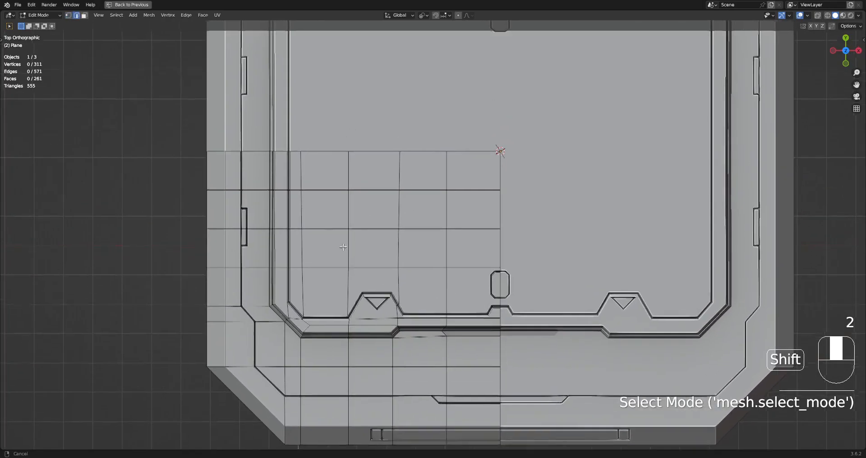
middle_click_drag(406, 186, 361, 225, "shift")
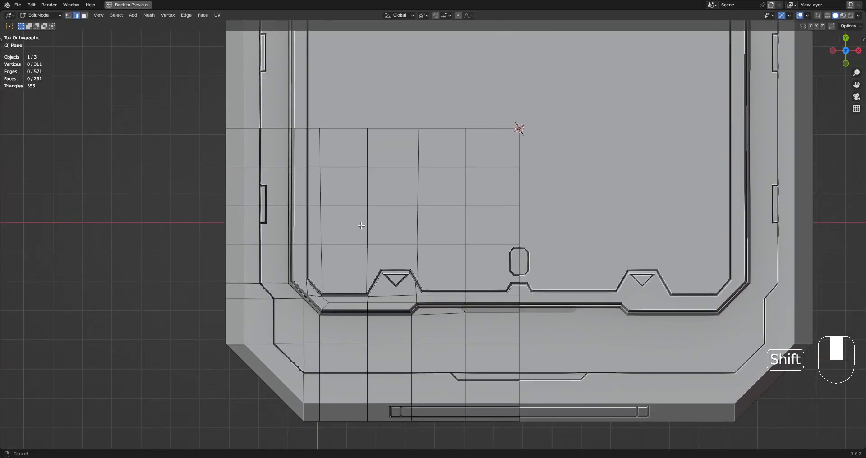
middle_click_drag(473, 274, 485, 264, "shift")
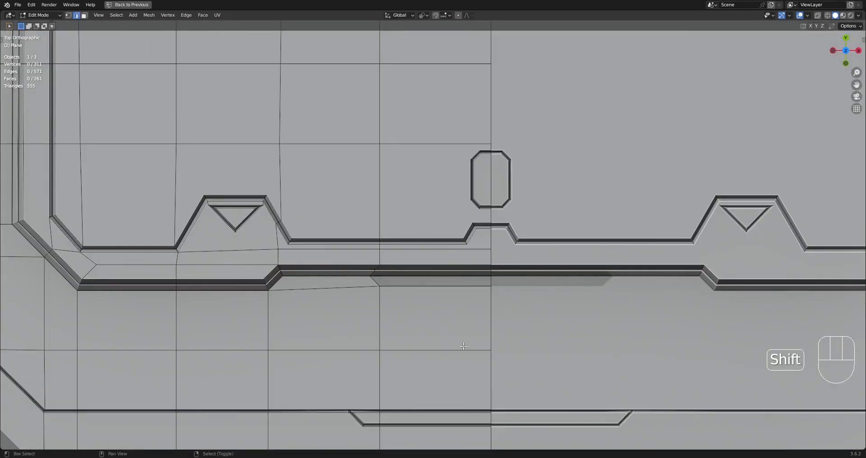
scroll(430, 216, "up", 3)
key("shift+ctrl+x")
left_click(430, 216)
left_click_drag(411, 199, 526, 208)
middle_click_drag(523, 208, 517, 207)
Select the thin rectangle's outline edges and run Panel Cut with the Bevel type, a width of 0.0032 and an offset of 0.0089.
key("2")
right_click(446, 207)
right_click(411, 211, "shift")
right_click(417, 214, "shift")
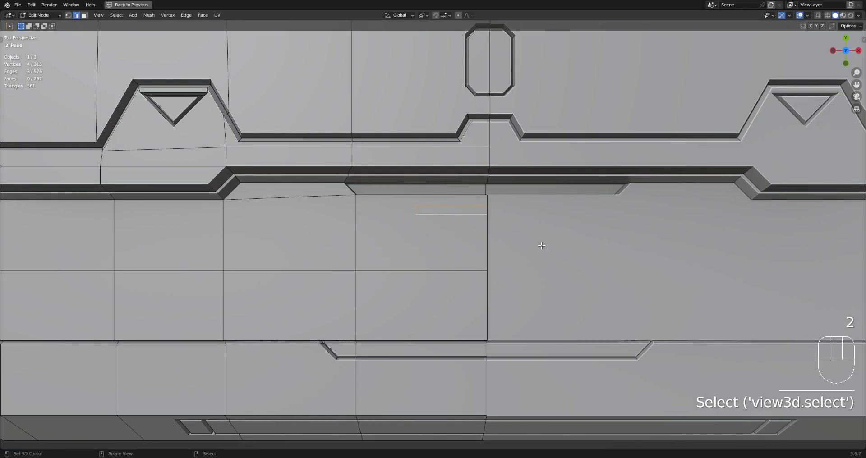
middle_click_drag(541, 245, 551, 221)
key("w")
left_click(543, 178)
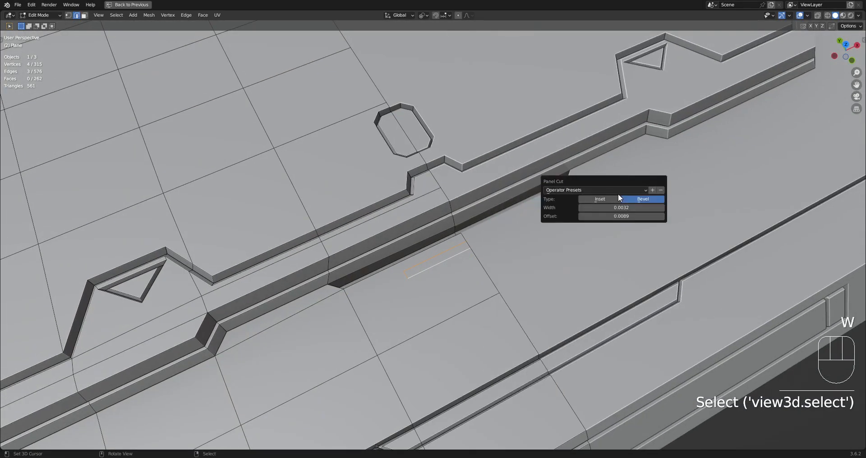
left_click(633, 199)
key("Tab")
scroll(458, 239, "down", 9)
middle_click_drag(473, 237, 558, 235)
left_click(459, 237)
middle_click_drag(465, 258, 508, 279)
Triangulate the face around the new slot and convert it to quads with max face and shape angles of 180°.
key("Tab")
key("alt+a")
key("1")
scroll(507, 279, "up", 5)
key("3")
left_click(397, 263)
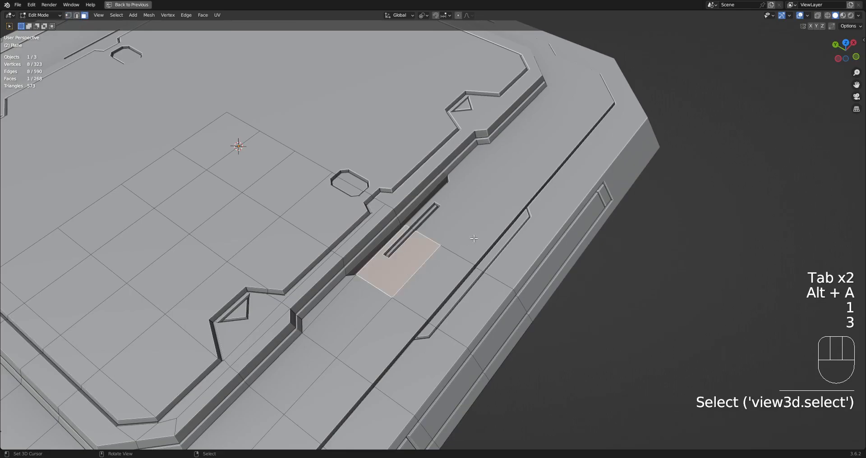
scroll(456, 265, "up", 2)
key("ctrl+t")
key("alt+j")
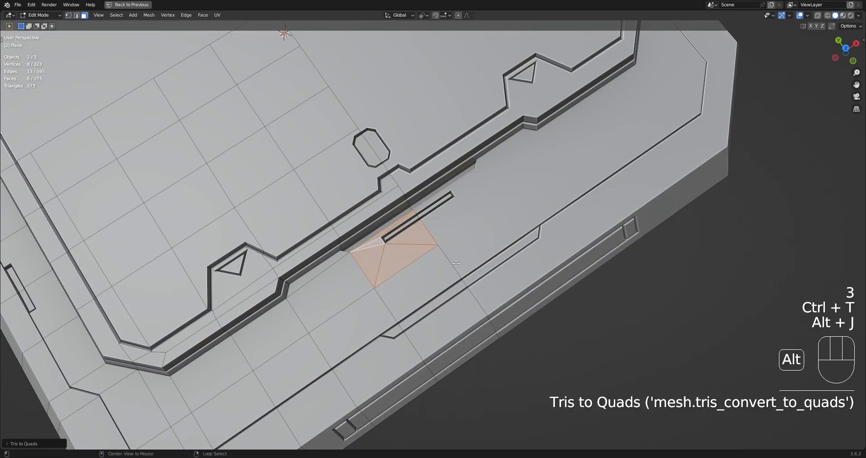
key("F9")
left_click_drag(627, 331, 677, 331)
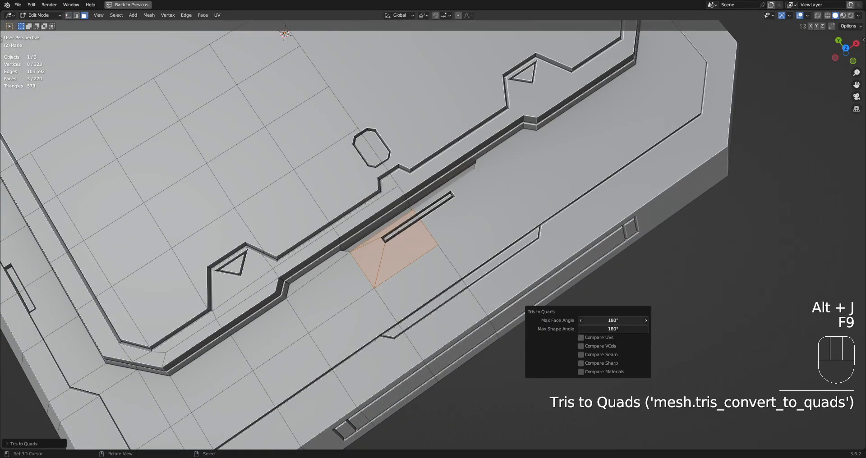
key("alt+a")
Triangulate the front top face beside the trapezoid groove's corner and convert its triangles to quads.
middle_click_drag(637, 215, 496, 269)
left_click(328, 316)
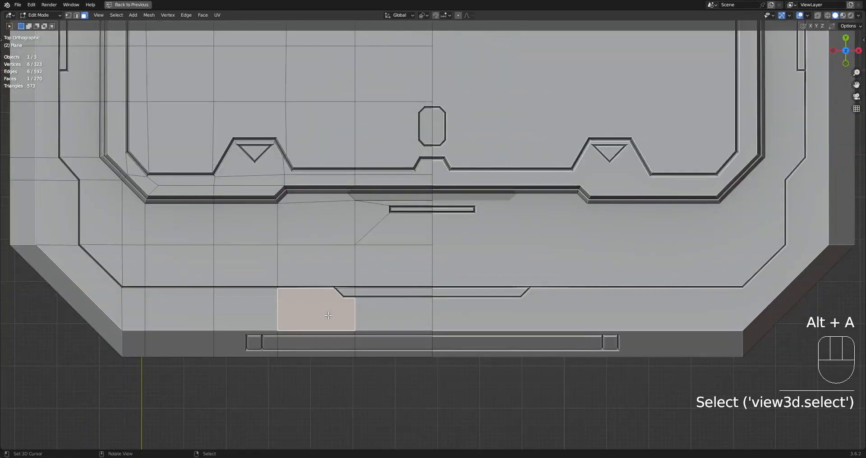
key("ctrl+t")
key("alt+j")
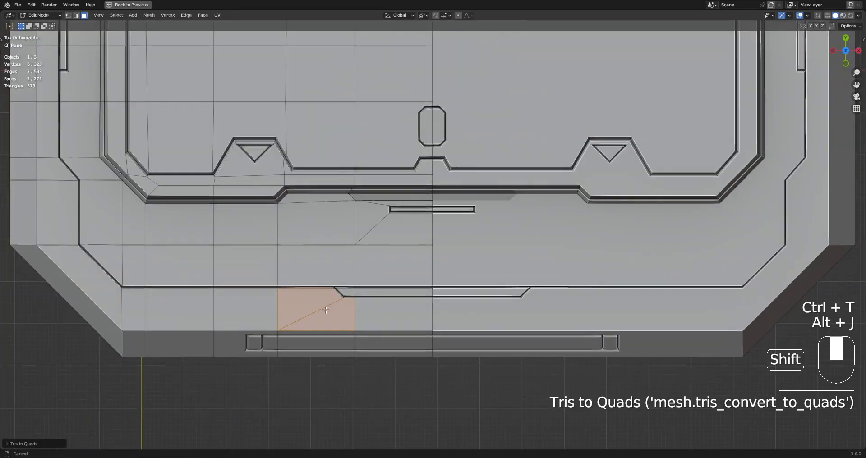
middle_click_drag(377, 299, 573, 225, "shift")
key("alt+a")
Triangulate the front side face surrounding the rectangular groove's end and convert its triangles to quads.
middle_click_drag(468, 278, 476, 245)
right_click(446, 265)
key("3")
right_click(438, 270)
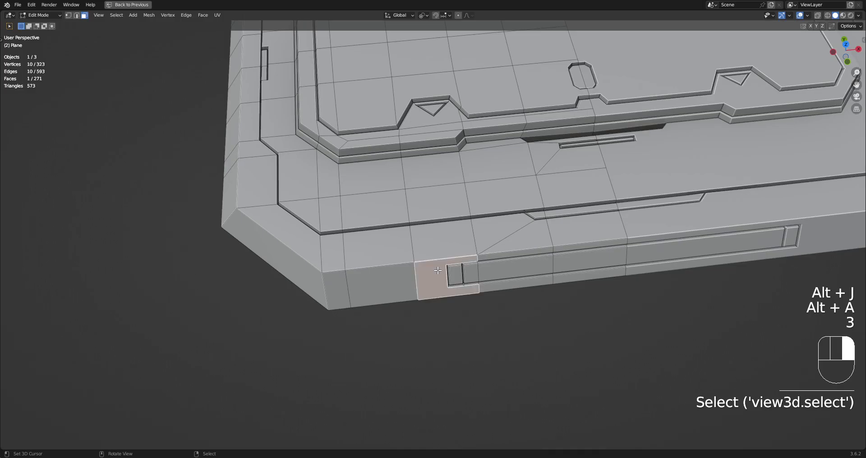
key("ctrl+t")
key("alt+j")
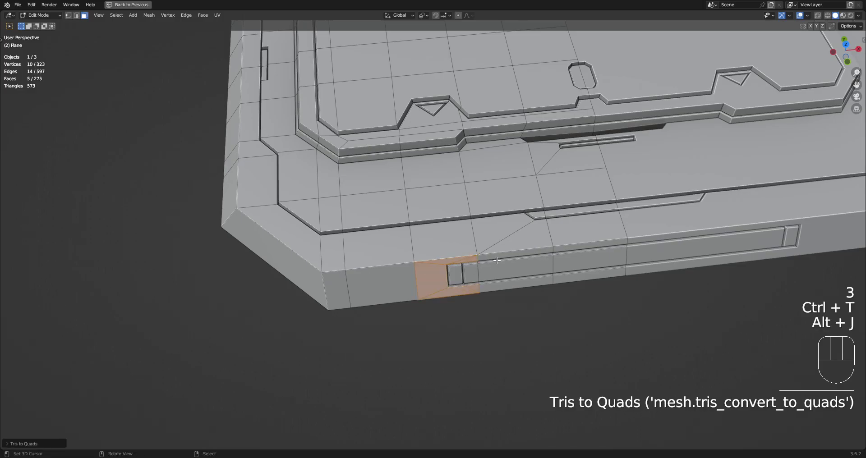
scroll(496, 259, "up", 3)
key("alt+a")
Dissolve the two extra edges running from the front rectangular groove's inner divider to the base's edges.
key("2")
right_click(500, 276)
right_click(489, 290, "shift")
key("ctrl+x")
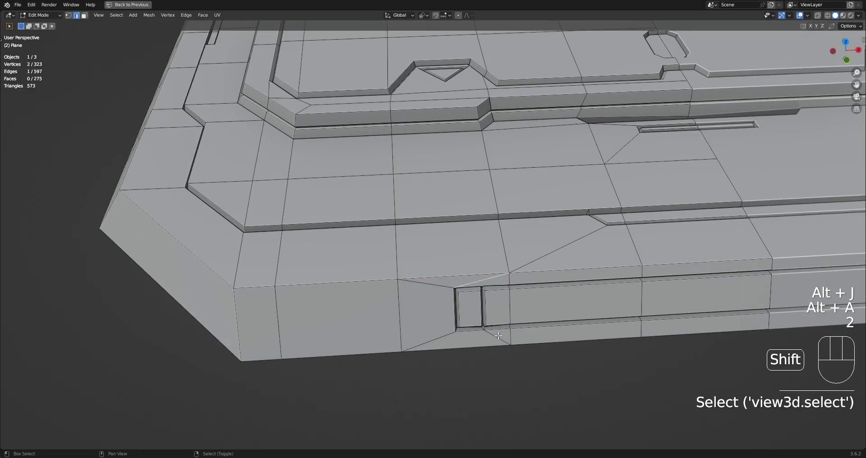
scroll(474, 291, "down", 1)
middle_click_drag(467, 284, 483, 285)
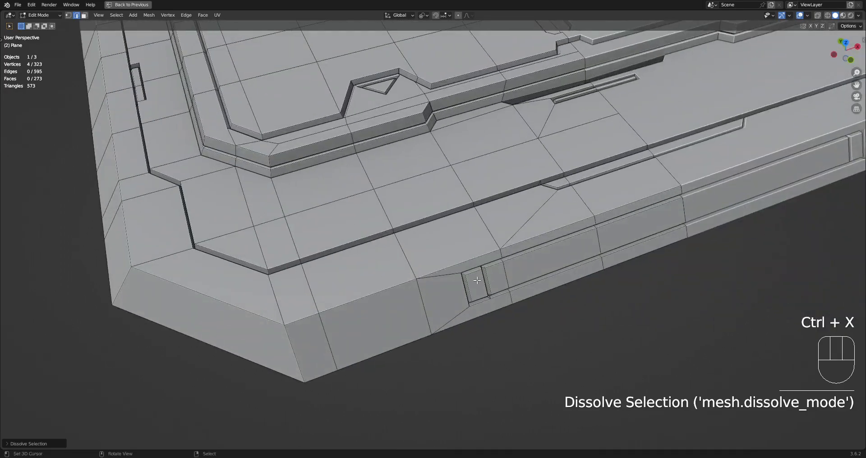
Triangulate the two base faces beside the small side groove's ends and convert their triangles to quads.
scroll(451, 271, "down", 3)
middle_click_drag(289, 217, 411, 251, "shift")
scroll(411, 250, "up", 3)
key("3")
right_click(373, 198)
right_click(356, 159, "shift")
middle_click_drag(356, 160, 435, 210)
middle_click_drag(436, 210, 456, 240, "shift")
key("ctrl+t")
key("alt+j")
key("alt+a")
Triangulate the raised centre's rim face next to the chamfered corner and convert its triangles to quads.
middle_click_drag(572, 246, 464, 255)
scroll(464, 255, "up", 2)
middle_click_drag(414, 243, 447, 217)
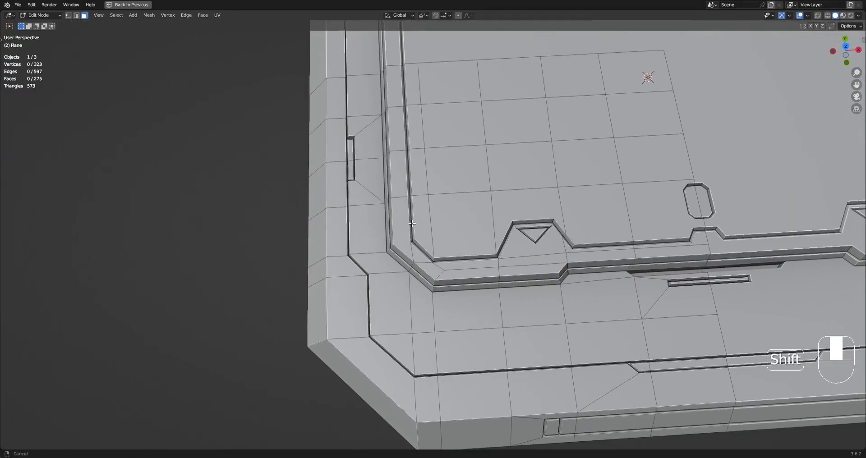
middle_click_drag(374, 215, 429, 228, "shift")
key("3")
right_click(428, 227)
key("ctrl+t")
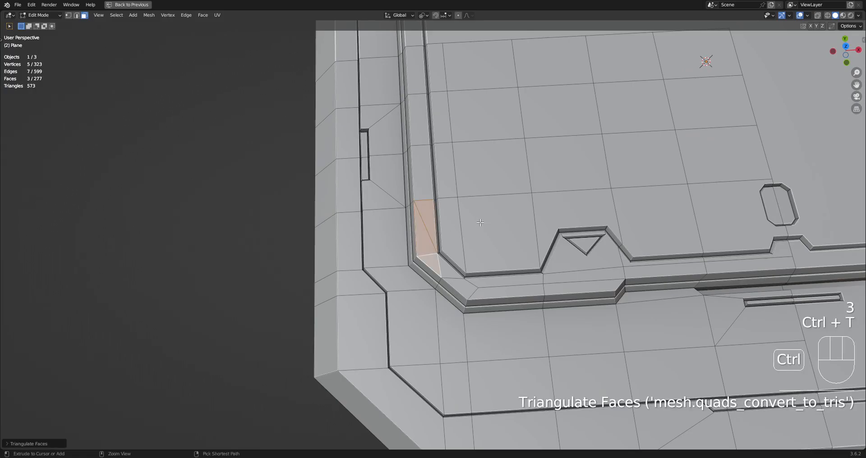
key("alt+j")
key("alt+a")
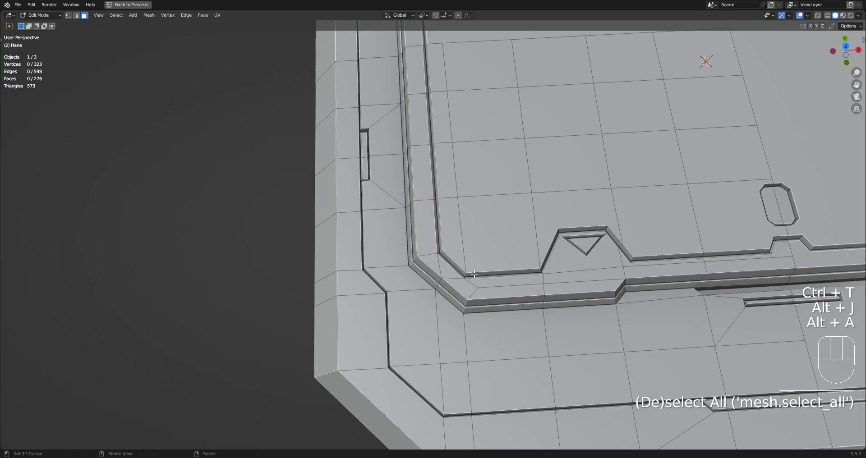
Triangulate the rim face around the triangular groove and convert its triangles to quads.
right_click(587, 263)
middle_click_drag(587, 263, 645, 242, "shift")
key("ctrl+t")
key("alt+j")
key("alt+a")
mouse_move(500, 257)
middle_mouse_down()
mouse_move(500, 285)
mouse_move(515, 258)
middle_mouse_up()
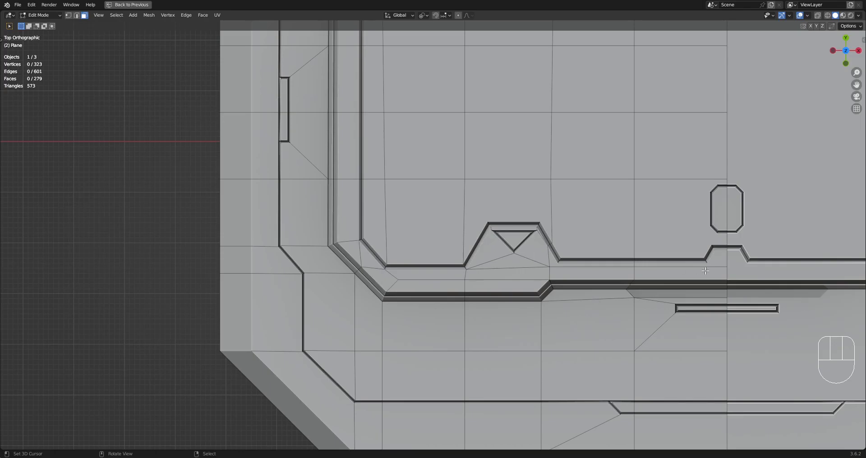
Triangulate the rim face under the small centre notch and convert its triangles to quads.
middle_click_drag(730, 264, 457, 241, "shift")
scroll(457, 241, "up", 2)
key("3")
key("3")
right_click(456, 236)
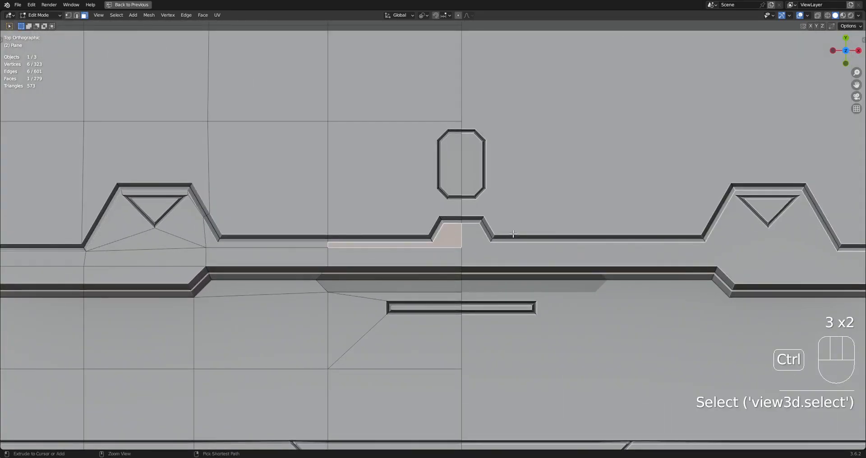
key("ctrl+t")
key("alt+j")
key("alt+a")
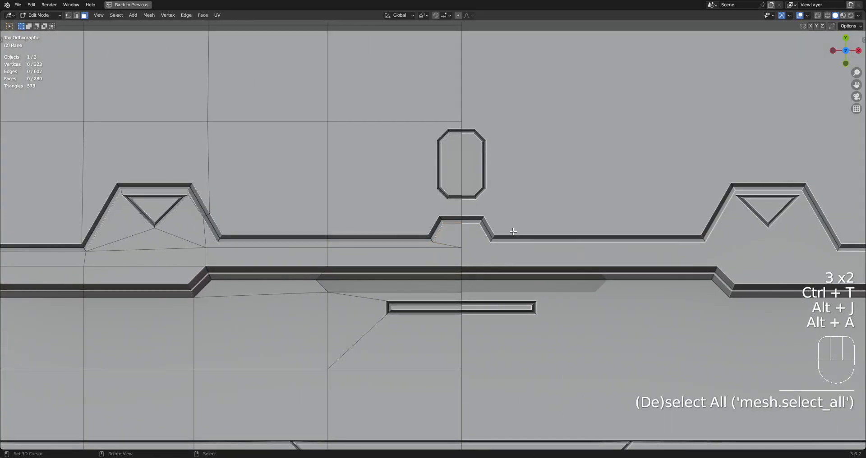
Triangulate the raised centre's face above the triangular groove's tab and convert its triangles to quads.
scroll(513, 231, "down", 6)
scroll(450, 167, "up", 3)
middle_click_drag(431, 72, 519, 71, "shift")
key("Tab")
key("Tab")
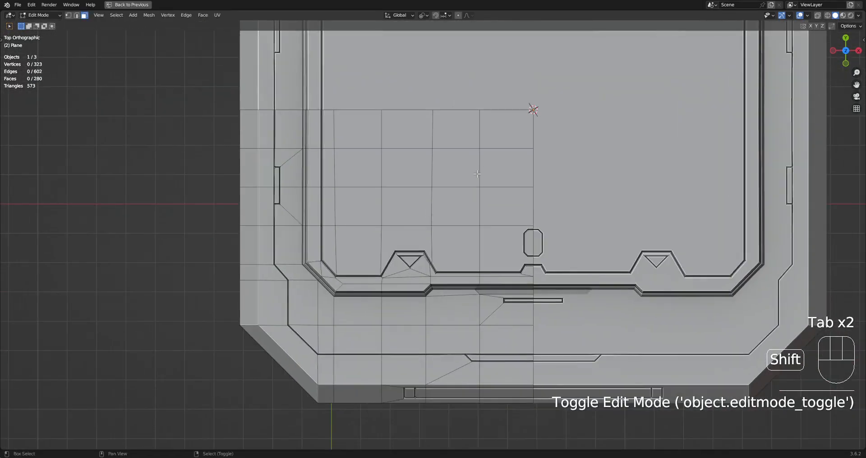
left_click(411, 241, "ctrl")
key("ctrl+t")
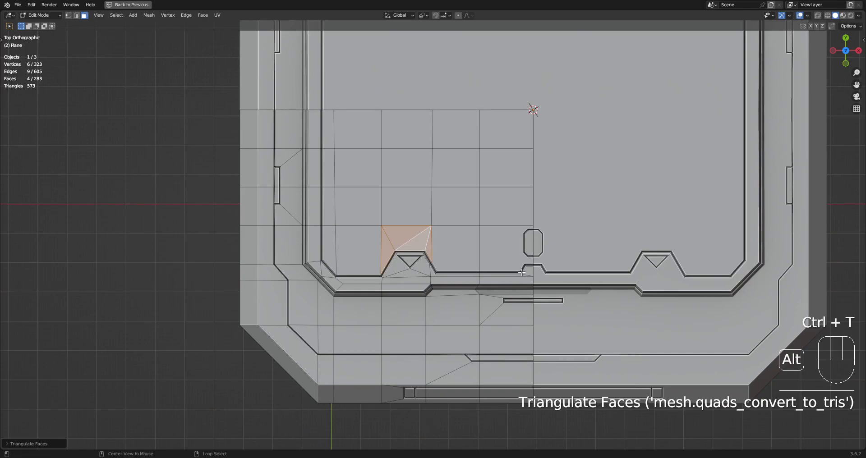
key("alt+j")
key("F9")
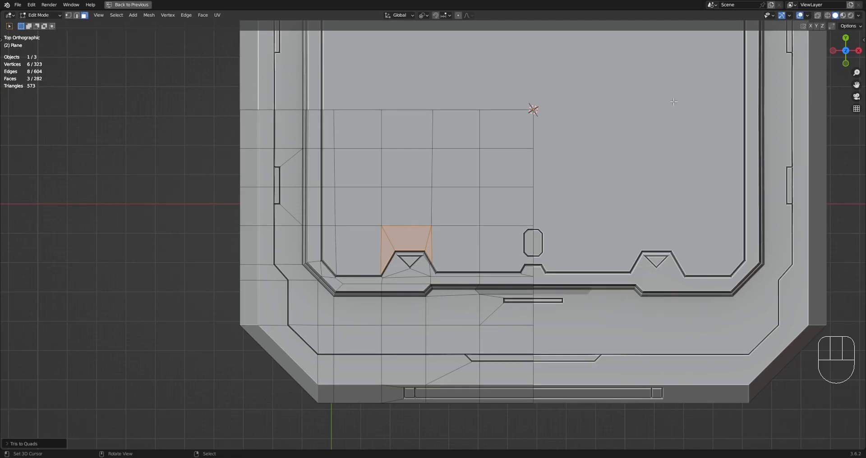
scroll(495, 209, "down", 4)
key("alt+a")
Triangulate the raised centre's face beside the octagonal groove and convert its triangles to quads.
middle_click_drag(495, 208, 498, 232)
scroll(498, 232, "up", 3)
left_click(499, 233, "ctrl")
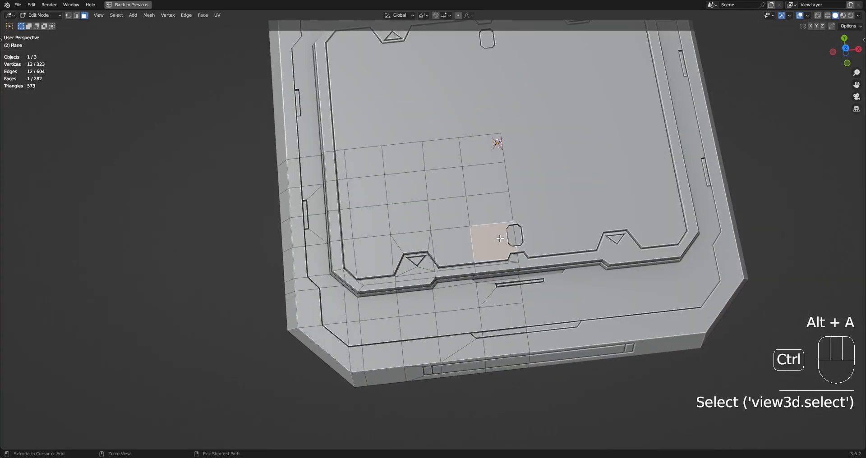
key("ctrl+t")
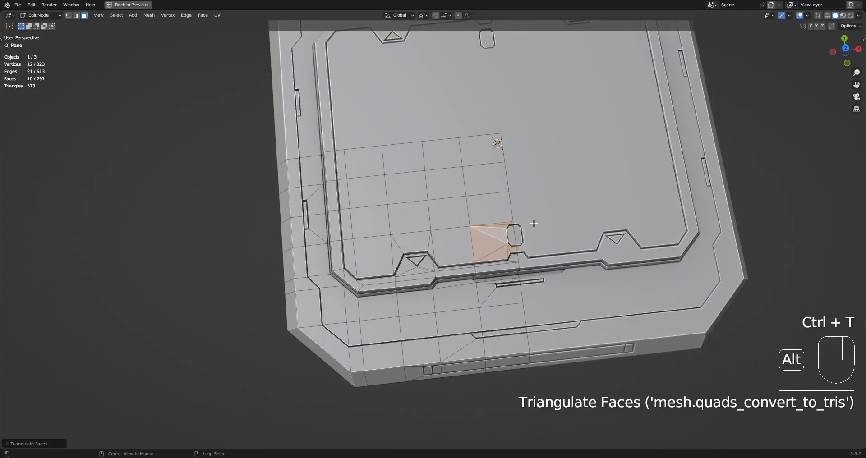
key("alt+j")
middle_click_drag(534, 222, 519, 226, "alt")
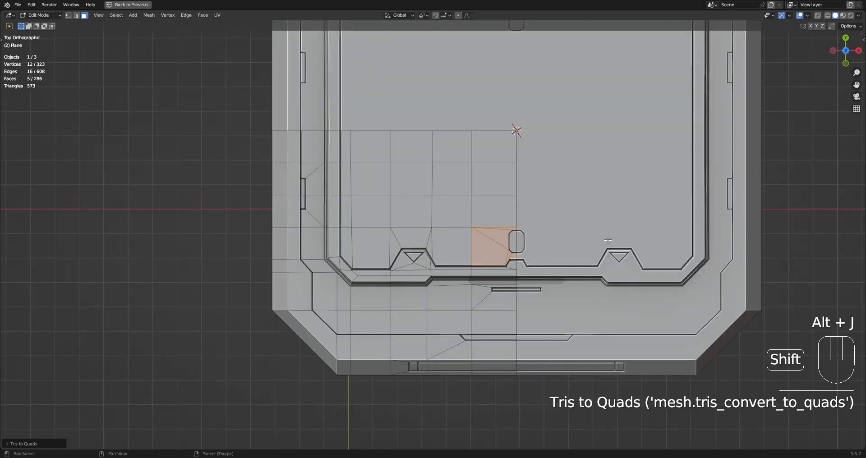
Dissolve the long diagonal edge to the octagonal groove, and connect the groove's lower-left vertex to the grid vertex on the stepped panel line.
scroll(496, 230, "up", 6)
key("2")
left_click(483, 291)
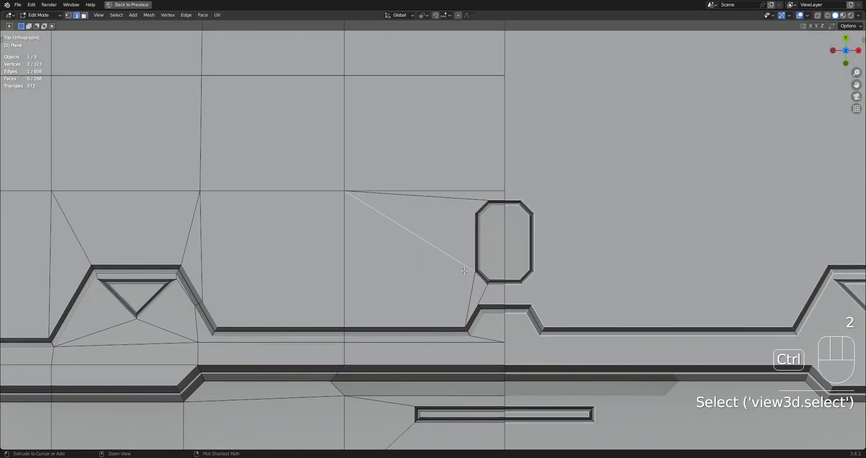
key("ctrl+x")
key("1")
left_click(475, 272)
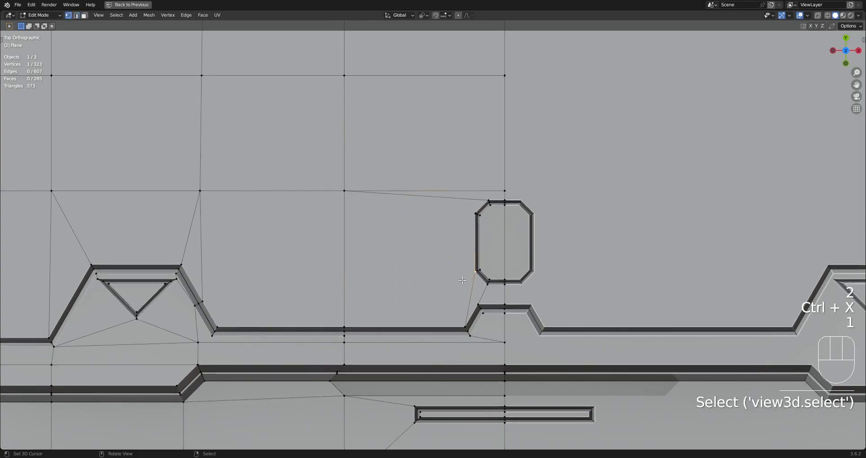
left_click(345, 327, "shift")
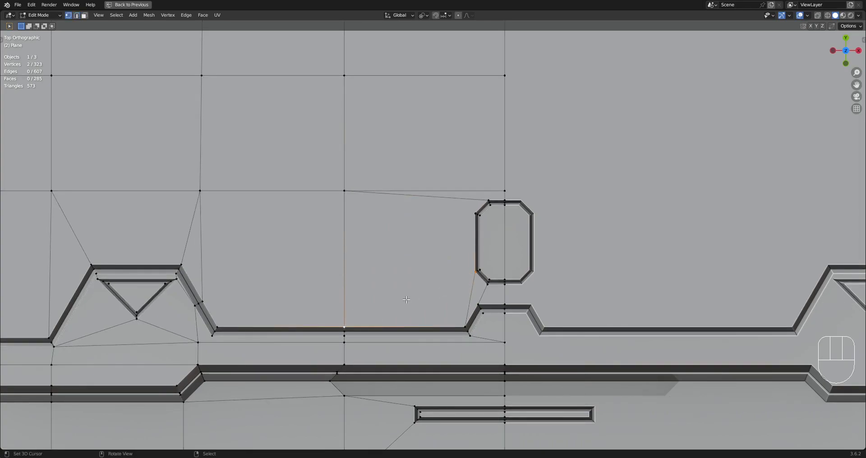
key("j")
Dissolve the short edge between the octagonal groove's lower-left vertex and the base of the centre notch.
left_click(553, 263)
key("2")
key("x")
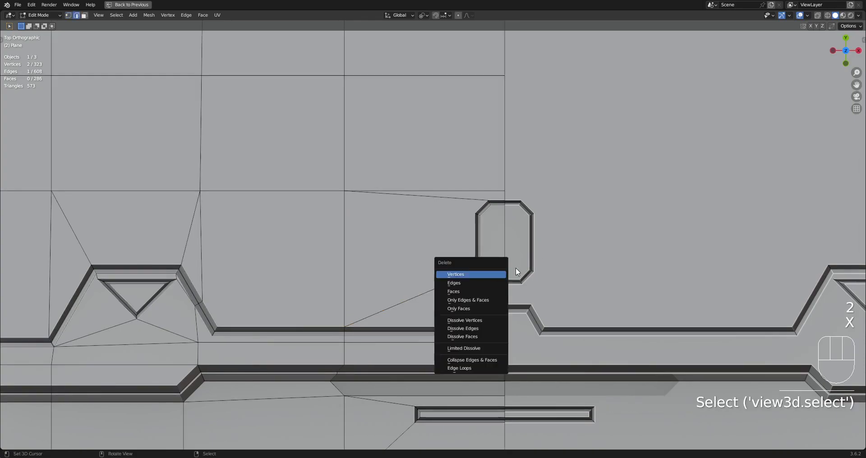
key("x")
left_click(549, 241)
key("ctrl+z")
key("x")
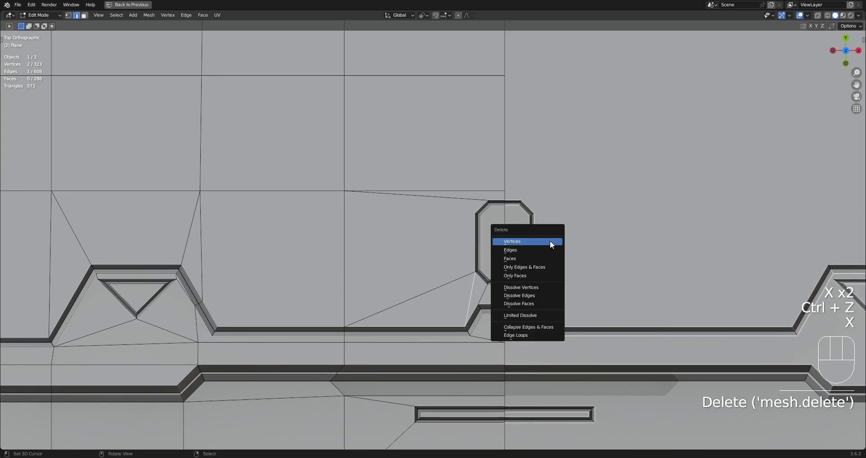
key("ctrl+x")
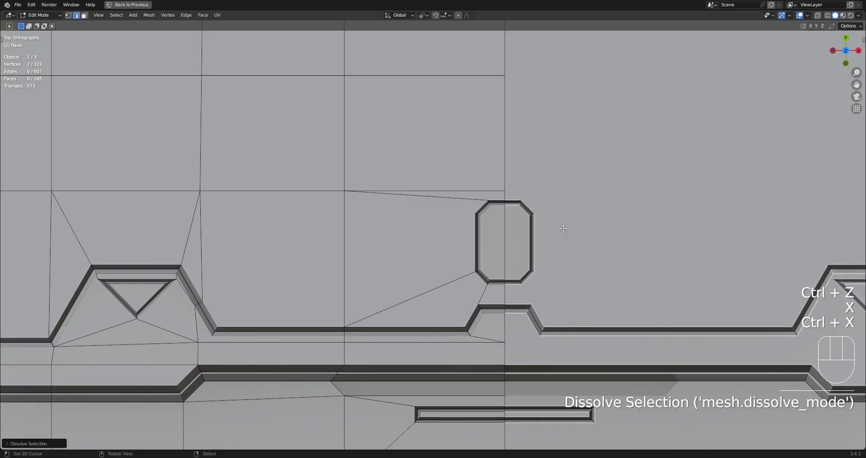
Try triangulating all faces of the panel mesh, and undo the triangulation.
scroll(559, 194, "down", 5)
key("Tab")
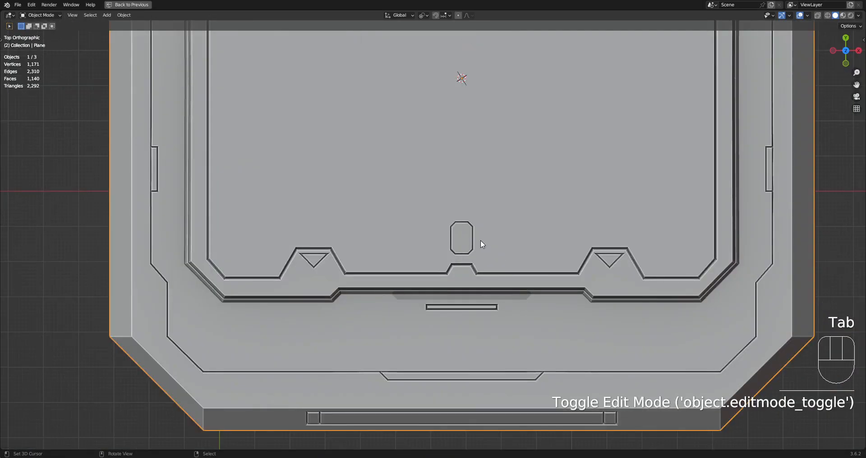
key("Tab")
scroll(480, 240, "down", 5)
middle_click_drag(480, 239, 454, 283)
key("1")
scroll(491, 237, "up", 4)
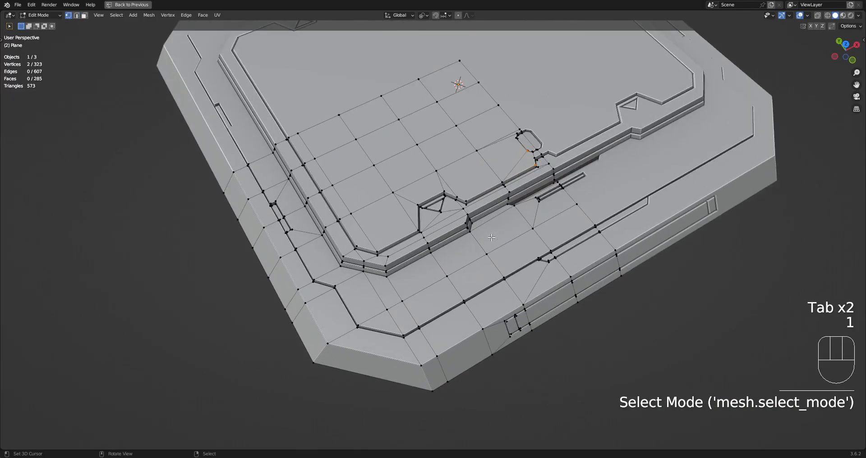
key("a")
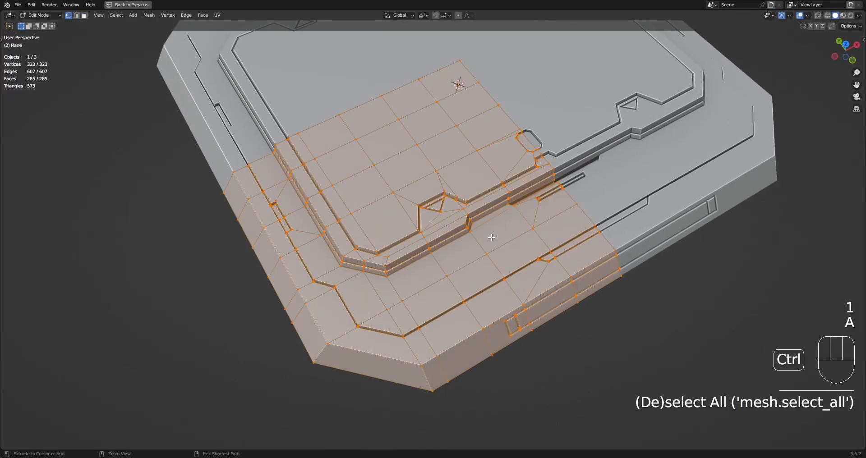
key("ctrl+t")
middle_click_drag(491, 235, 544, 216)
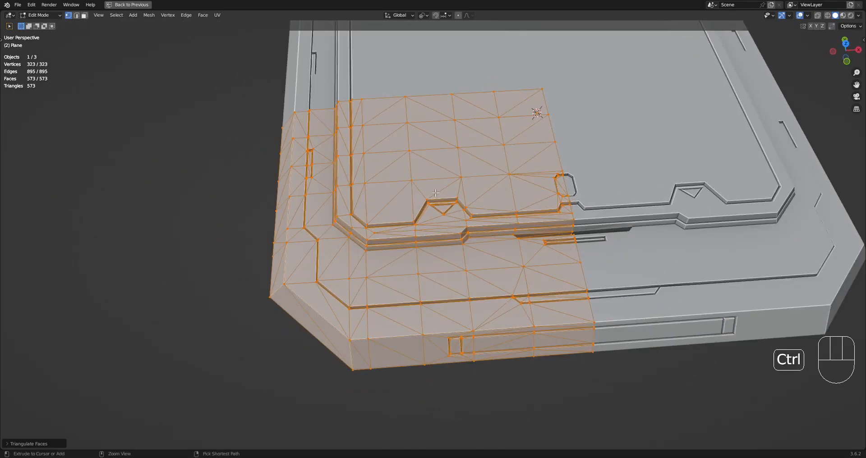
key("ctrl+z")
scroll(435, 191, "down", 4)
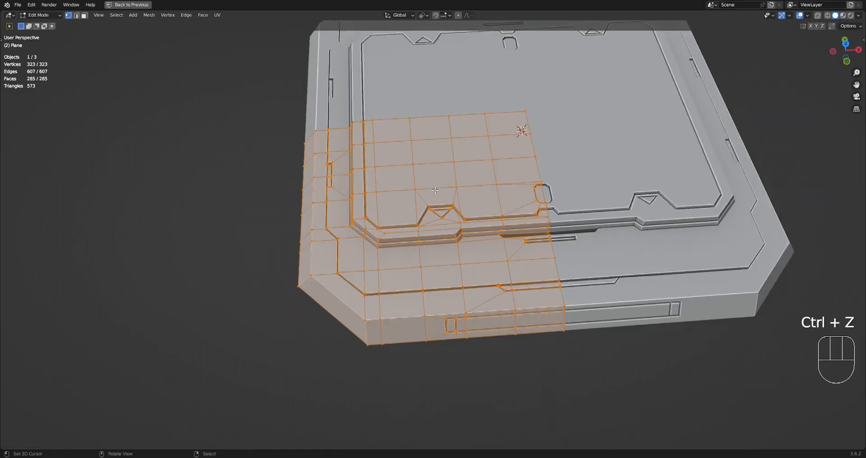
scroll(469, 185, "up", 2)
middle_click_drag(564, 148, 537, 267)
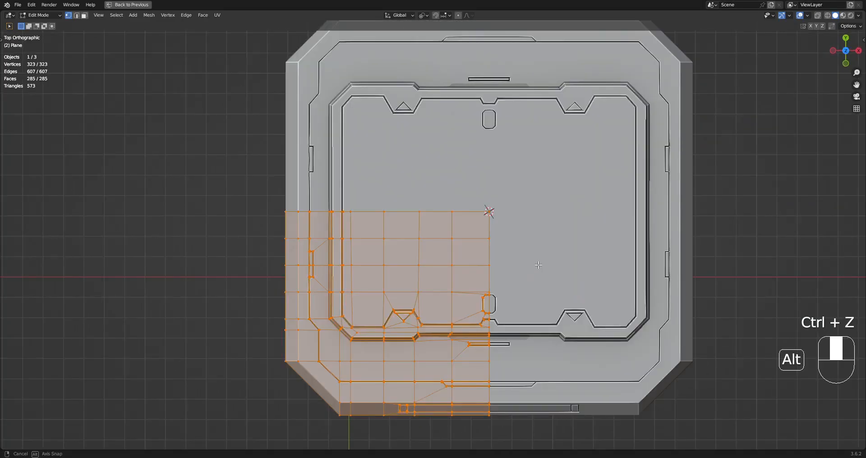
key("Tab")
scroll(494, 320, "down", 1)
middle_click_drag(494, 320, 486, 219)
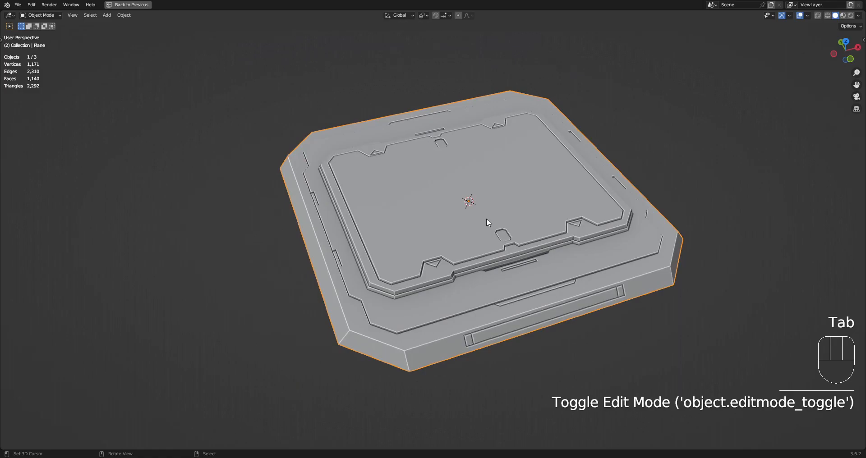
key("w")
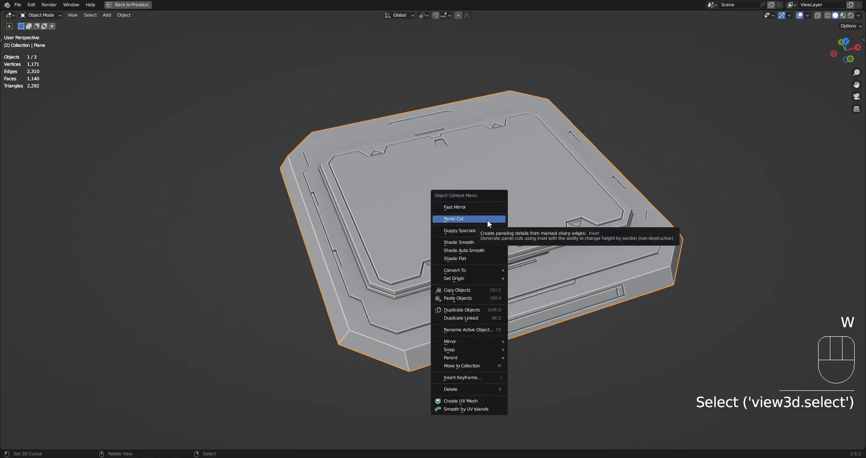
left_click(487, 220)
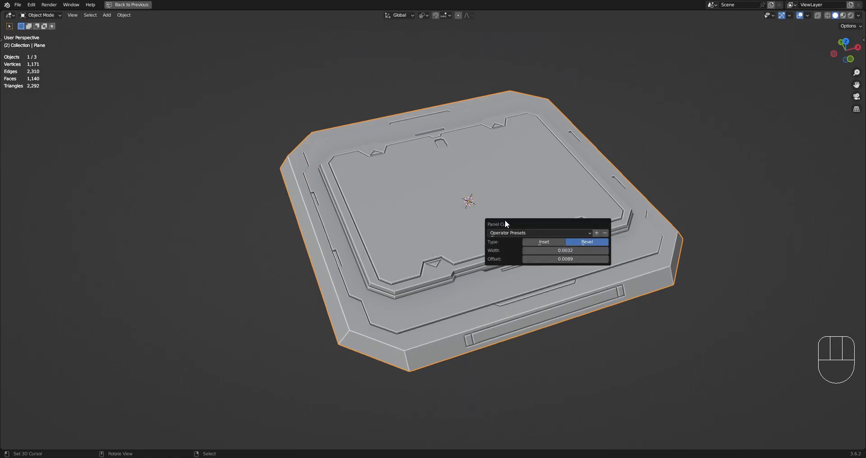
left_click_drag(504, 220, 537, 166)
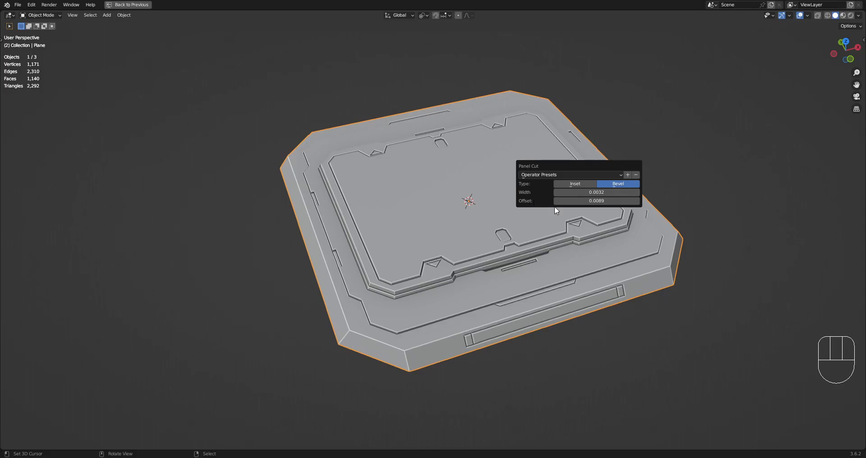
key("shift+q")
left_click(559, 177)
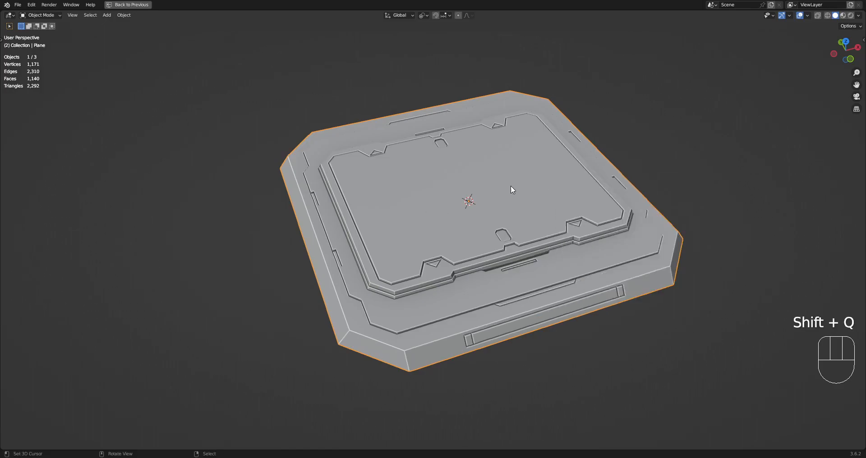
key("w")
left_click(496, 186)
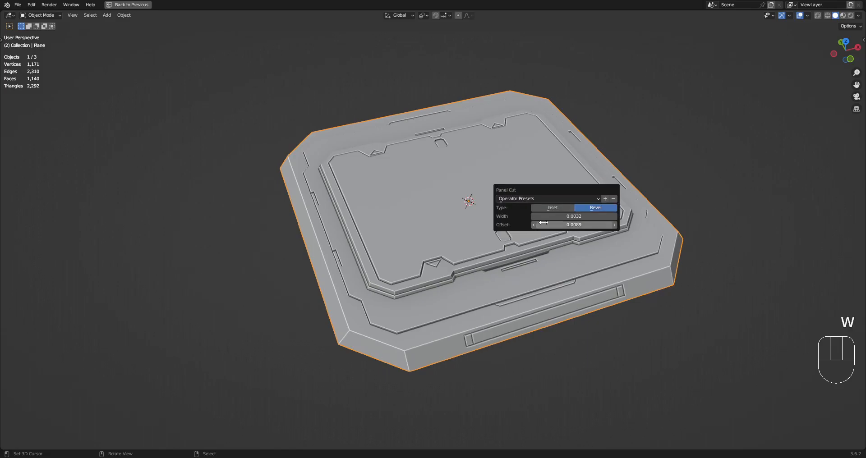
Examine the panel's chamfered outer corner, stepped panel line and side grooves up close.
middle_click_drag(493, 361, 532, 272, "shift")
scroll(532, 273, "up", 5)
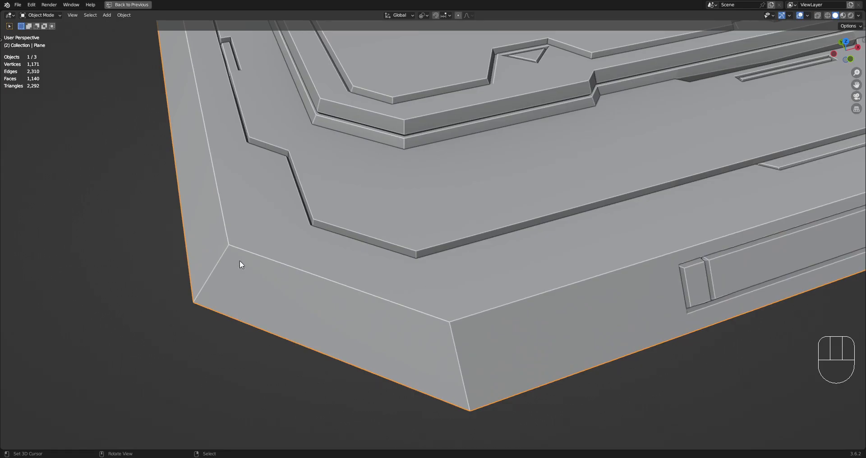
scroll(441, 321, "down", 3)
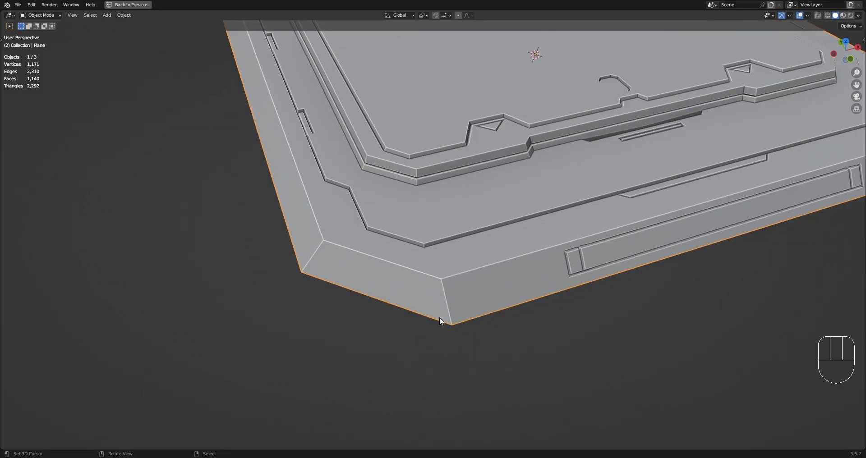
scroll(516, 250, "down", 1, "alt")
scroll(515, 249, "down", 2)
middle_click_drag(464, 258, 445, 256)
scroll(443, 256, "up", 3)
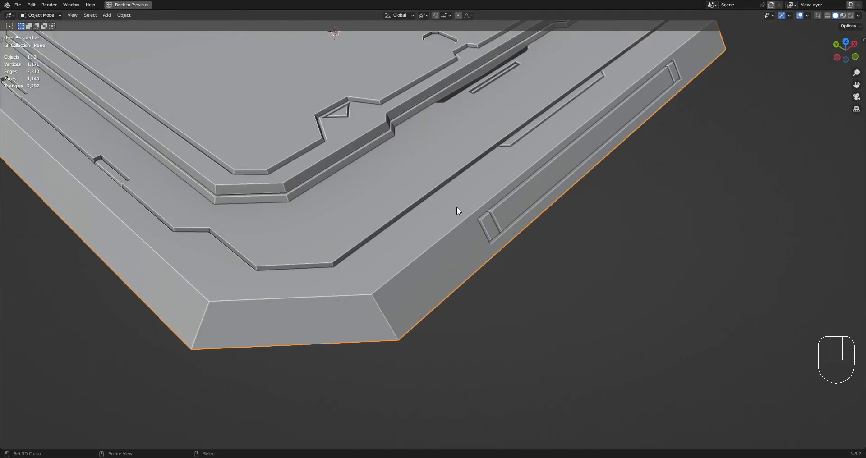
scroll(461, 203, "down", 8)
scroll(488, 256, "up", 4)
middle_click_drag(468, 185, 490, 285, "shift")
middle_click_drag(490, 288, 460, 273, "shift")
right_click(491, 179)
key("q")
right_click(491, 179)
key("Tab")
key("a")
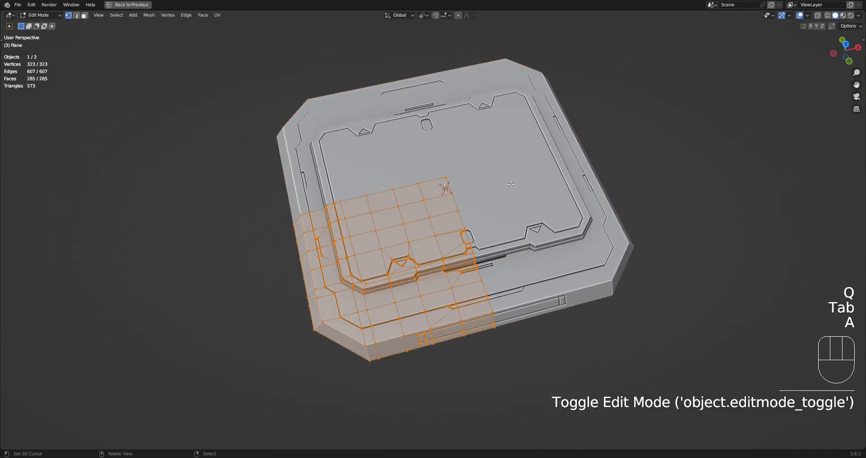
key("Tab")
Apply Random VColor to the panel using a preset with saturation maximum 0 and value 0.7 to 0.9, limited to Sharp with Mark Sharp enabled.
key("shift+q")
left_click(505, 242)
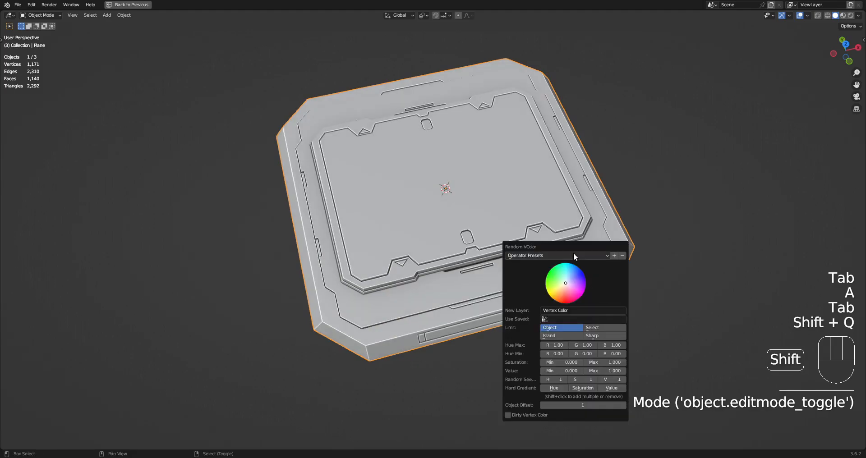
left_click(574, 255)
left_click(563, 273)
left_click(591, 336)
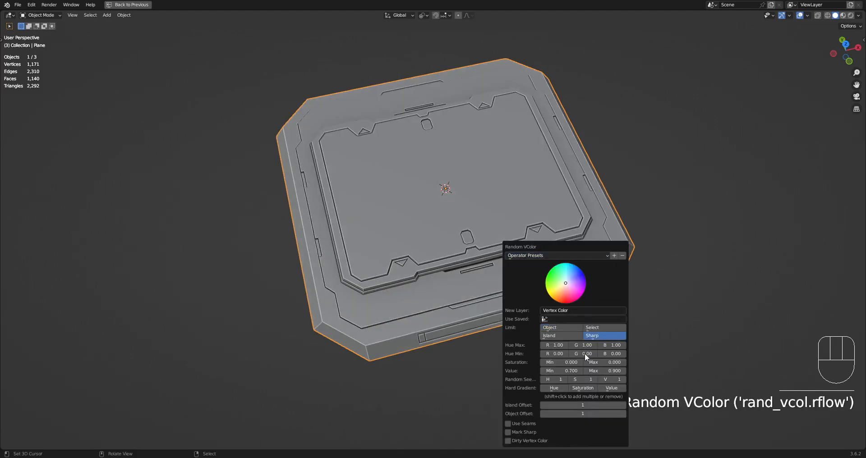
left_click(531, 432)
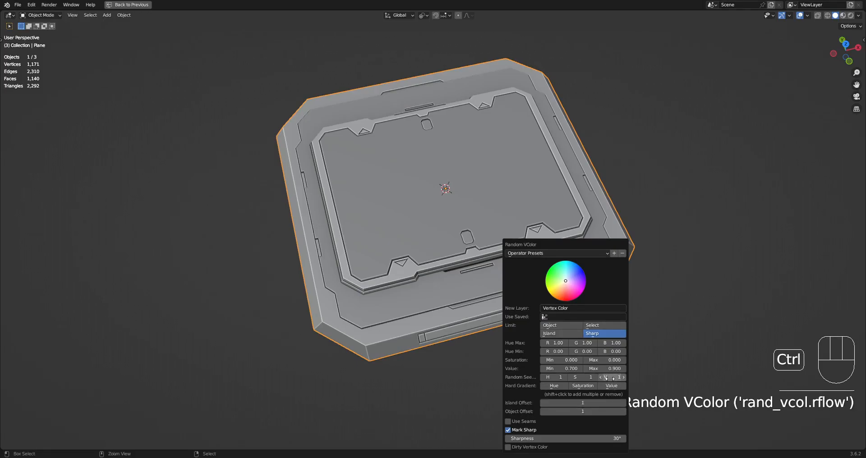
Raise the Random VColor value seed to redistribute the grey shades across the panel's sections.
scroll(609, 377, "up", 2, "ctrl")
scroll(609, 377, "up", 9, "ctrl")
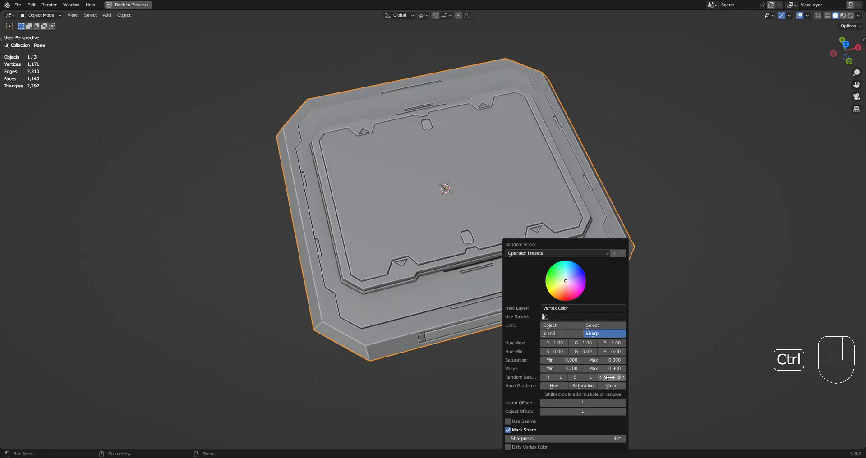
scroll(609, 377, "up", 2, "ctrl")
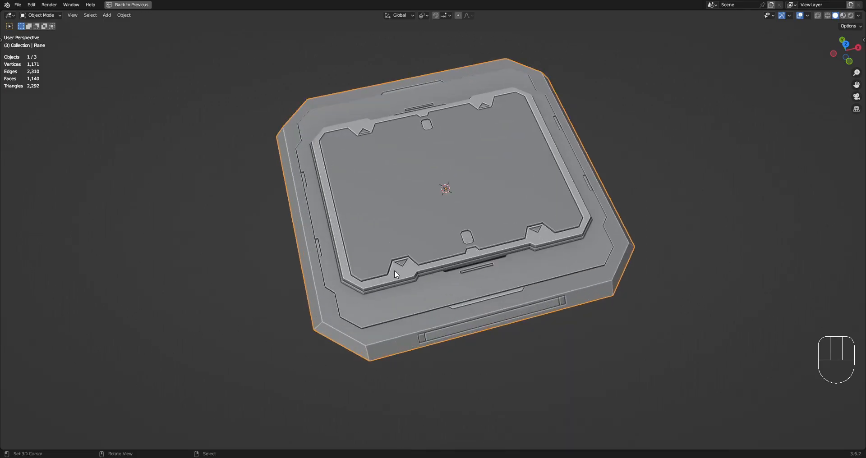
Deselect the panel's entire mesh in Edit Mode and return to Object Mode.
key("Tab")
key("alt+a")
middle_click_drag(422, 271, 454, 289)
key("Tab")
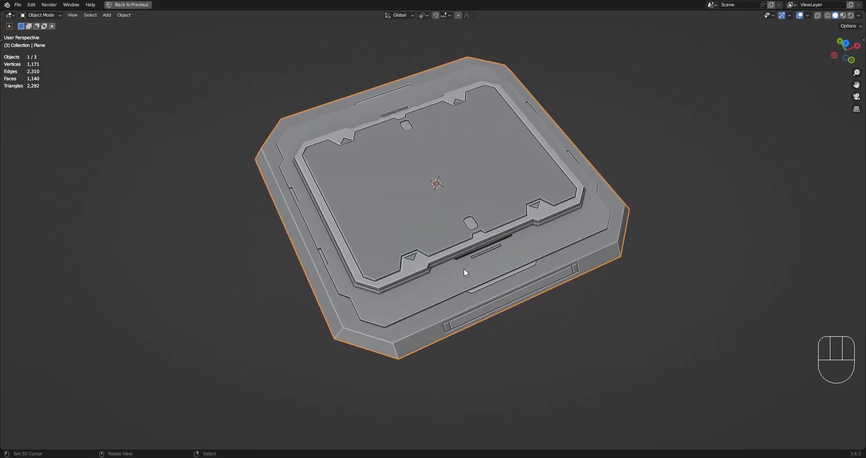
middle_click_drag(459, 203, 467, 229, "shift")
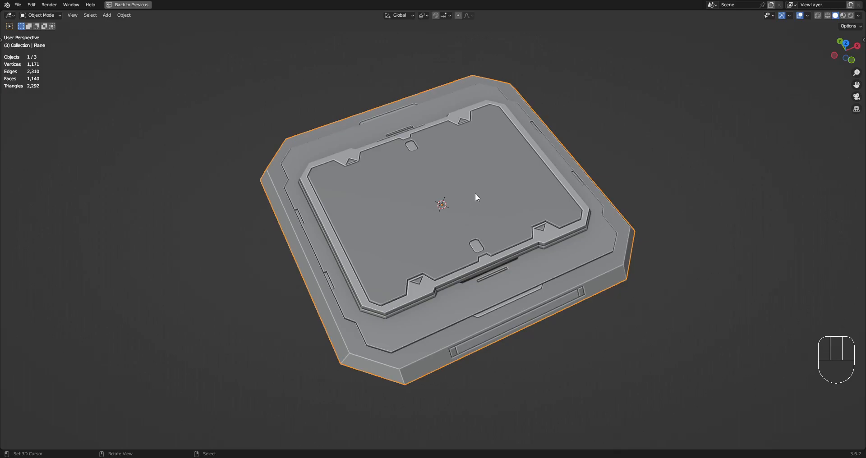
scroll(474, 198, "up", 4)
mouse_move(480, 194)
middle_mouse_down()
mouse_move(479, 214)
mouse_move(484, 204)
middle_mouse_up()
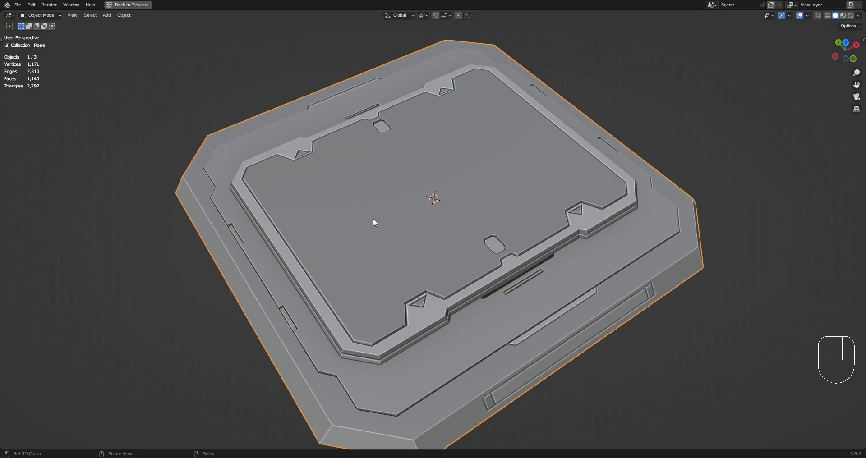
scroll(372, 221, "down", 5)
mouse_move(511, 228)
middle_mouse_down()
mouse_move(513, 153)
mouse_move(510, 242)
middle_mouse_up()
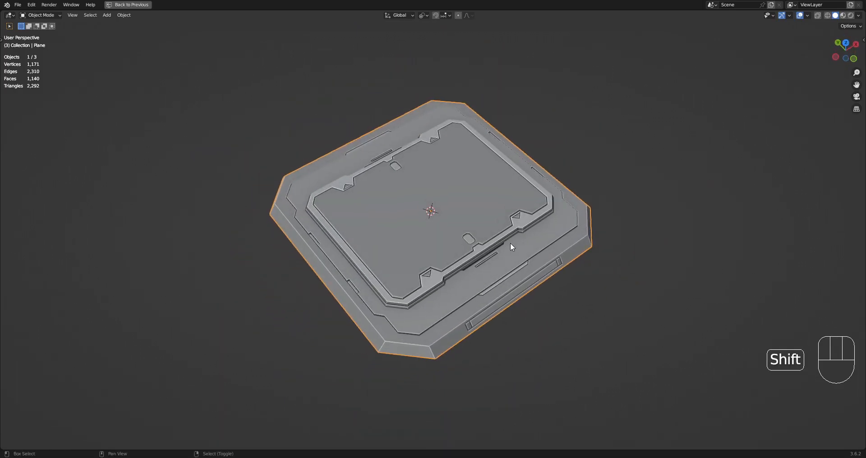
scroll(510, 248, "up", 2)
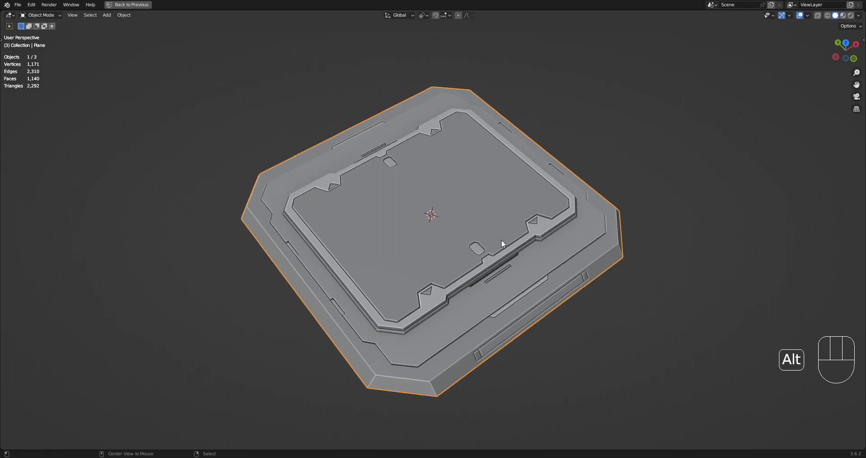